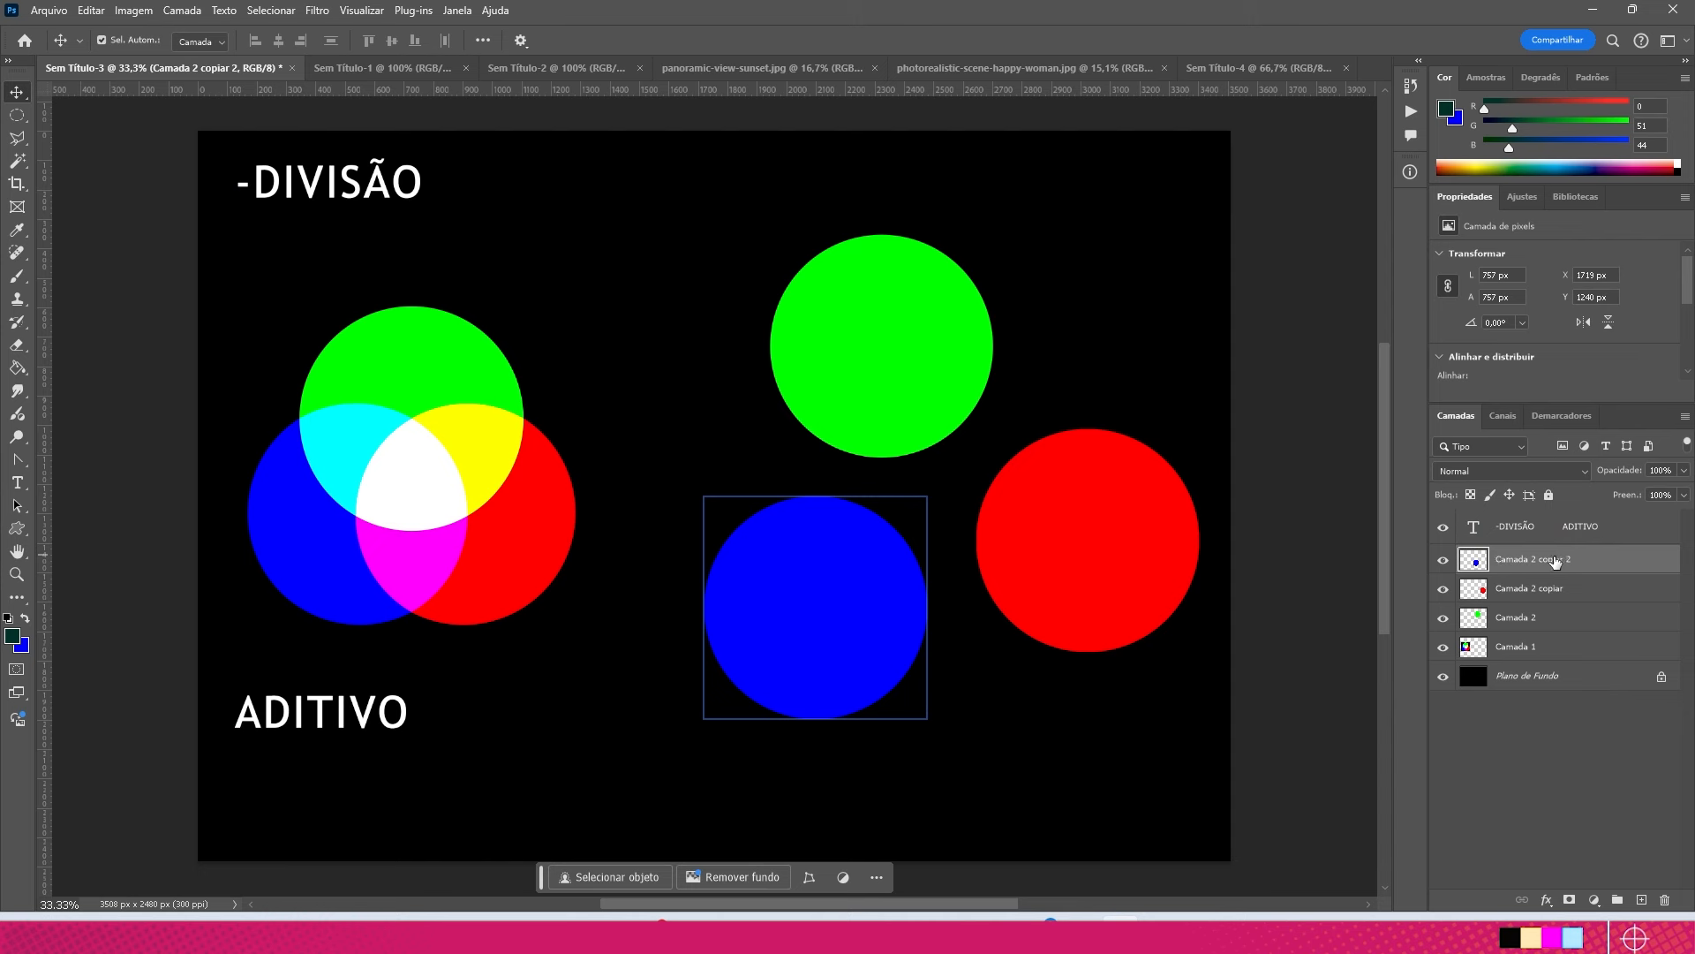
click(1587, 471)
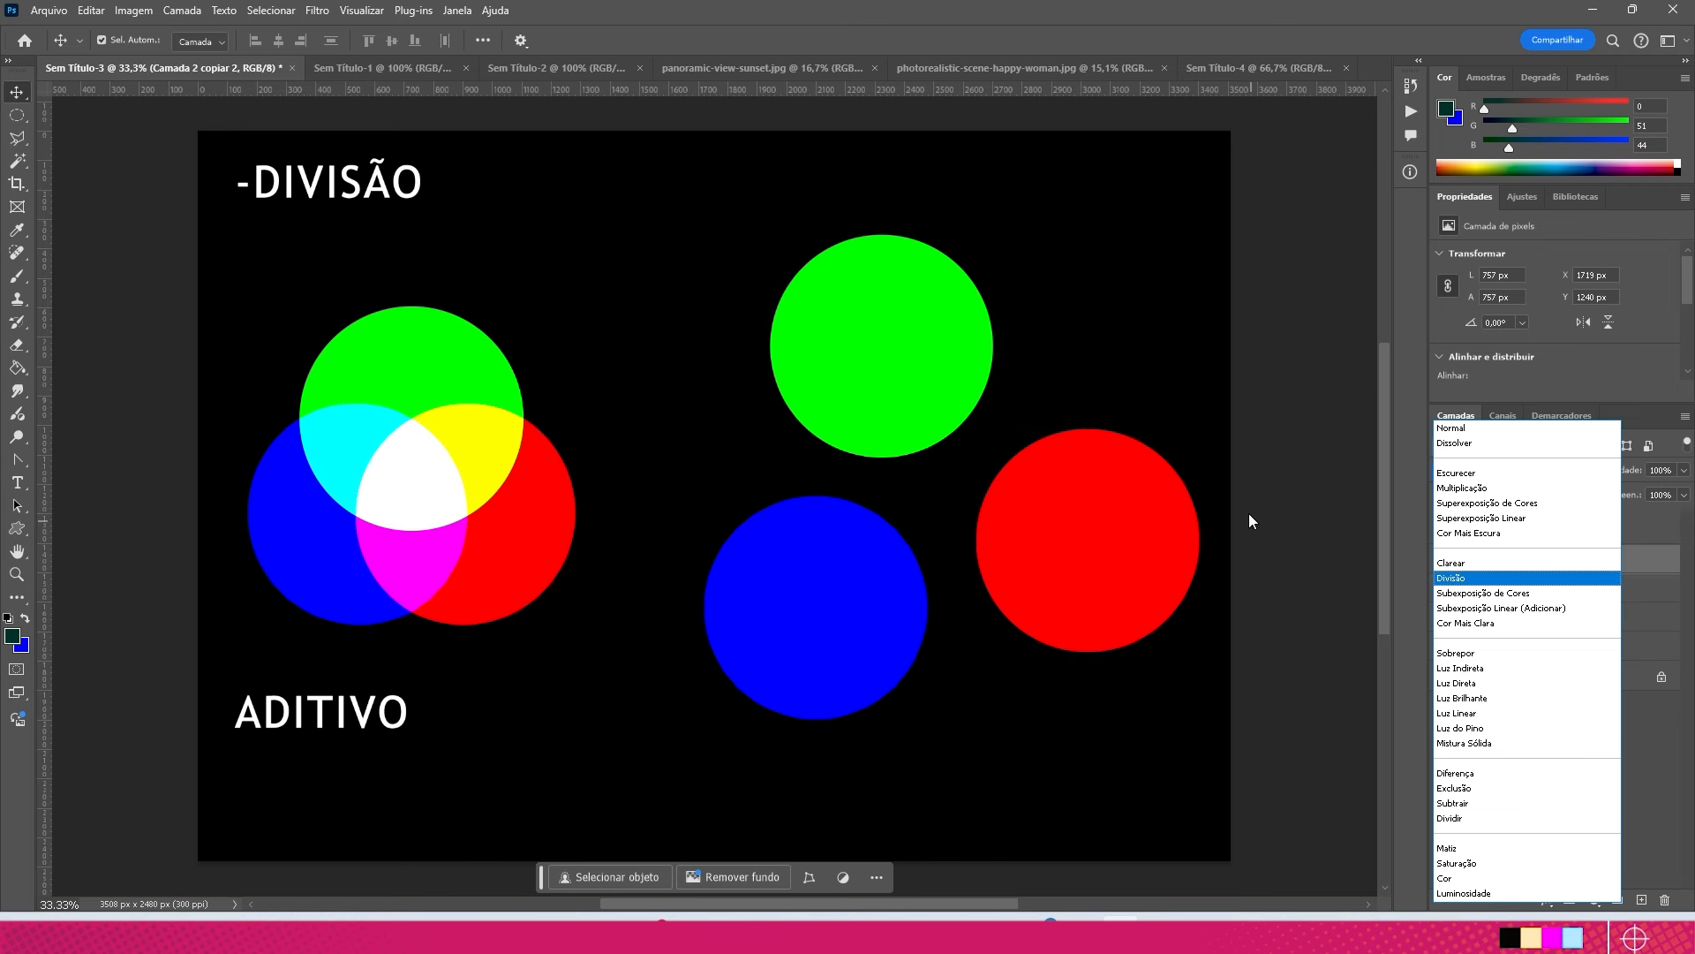
click(1406, 460)
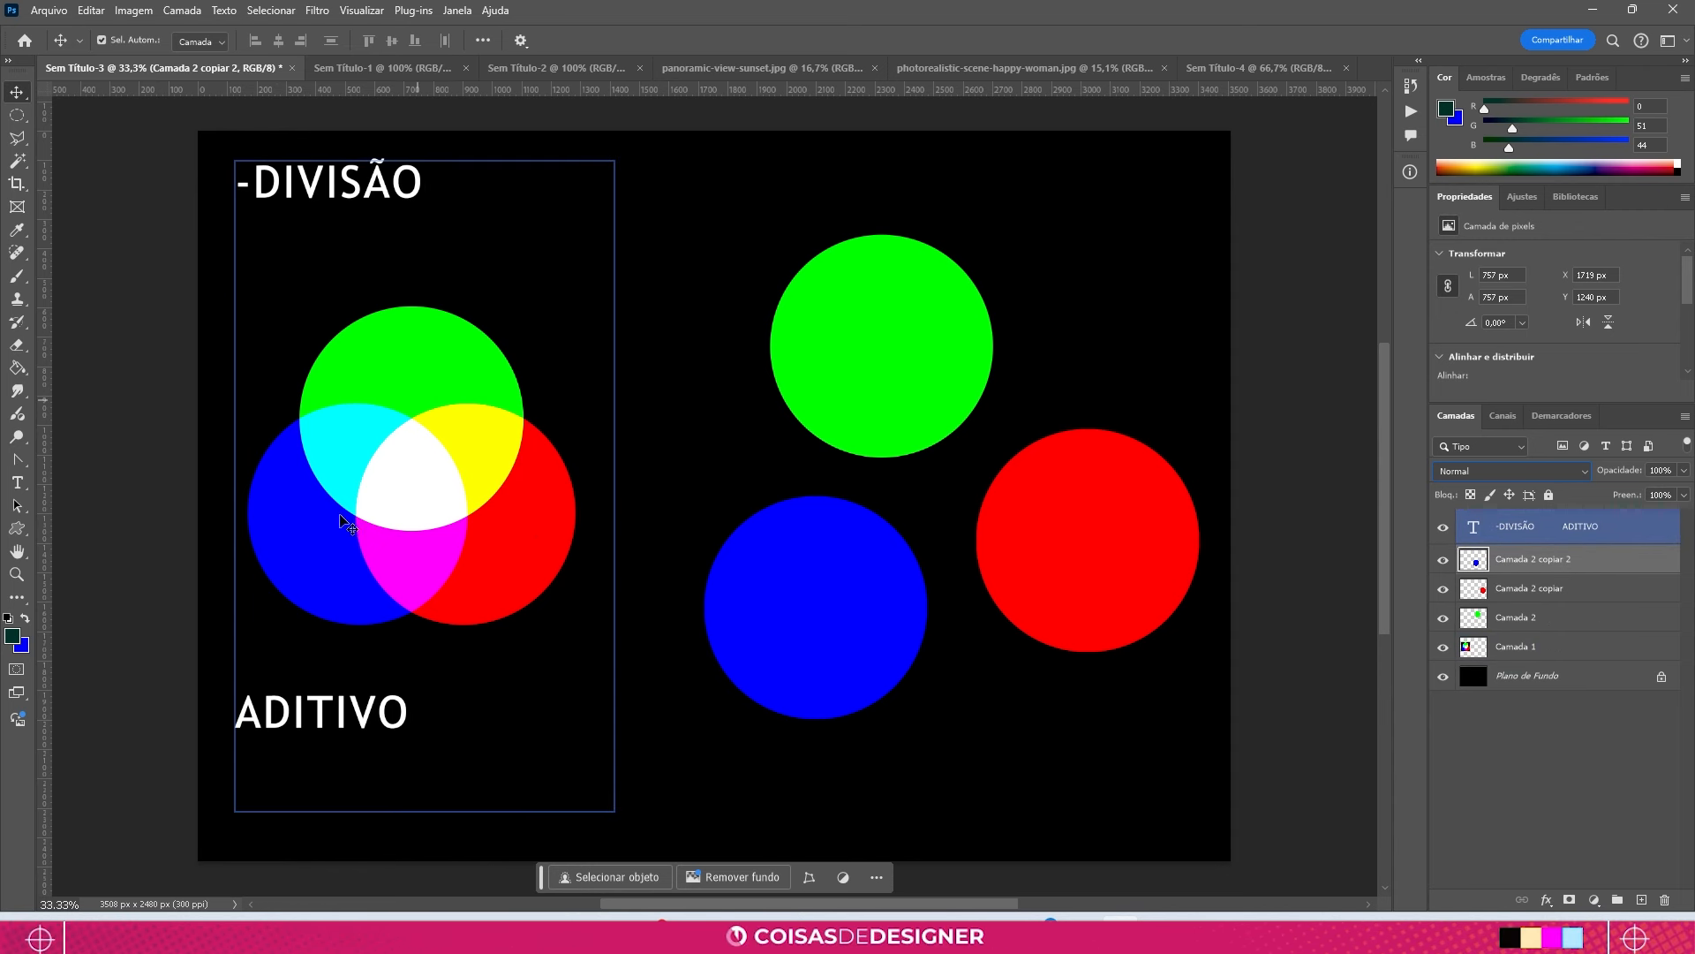
click(522, 562)
click(395, 404)
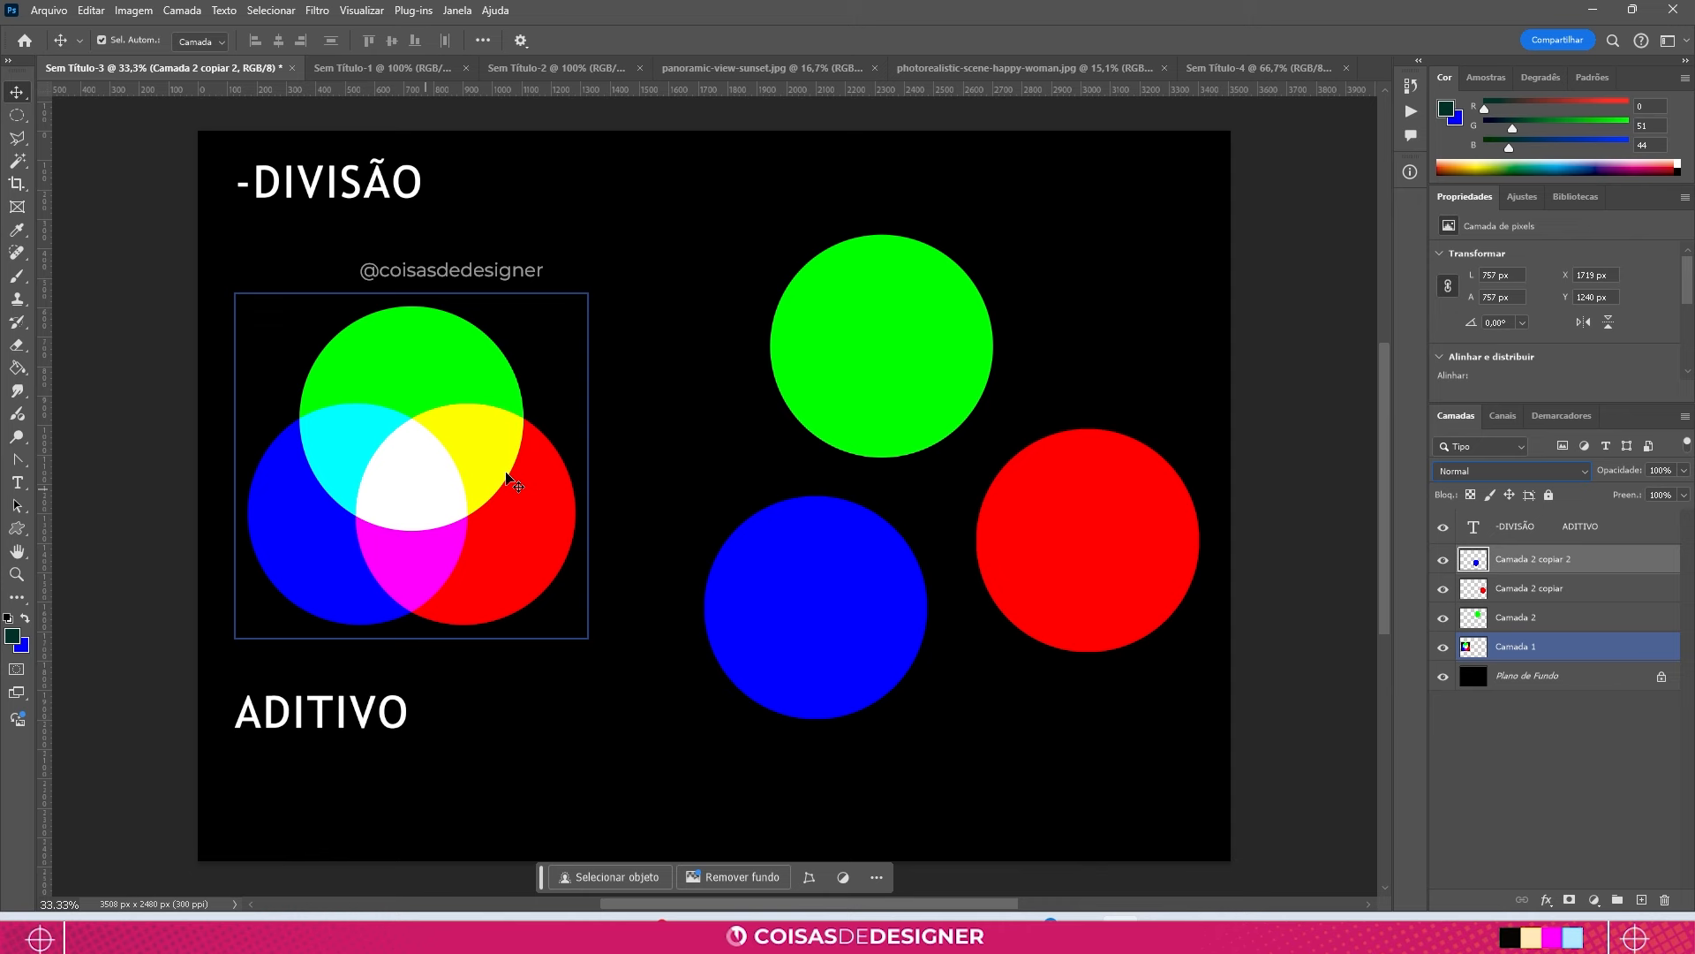
Step: Arrange the separate green, red and blue circles into an overlapping cluster, with green above and blue and red side by side below
click(877, 388)
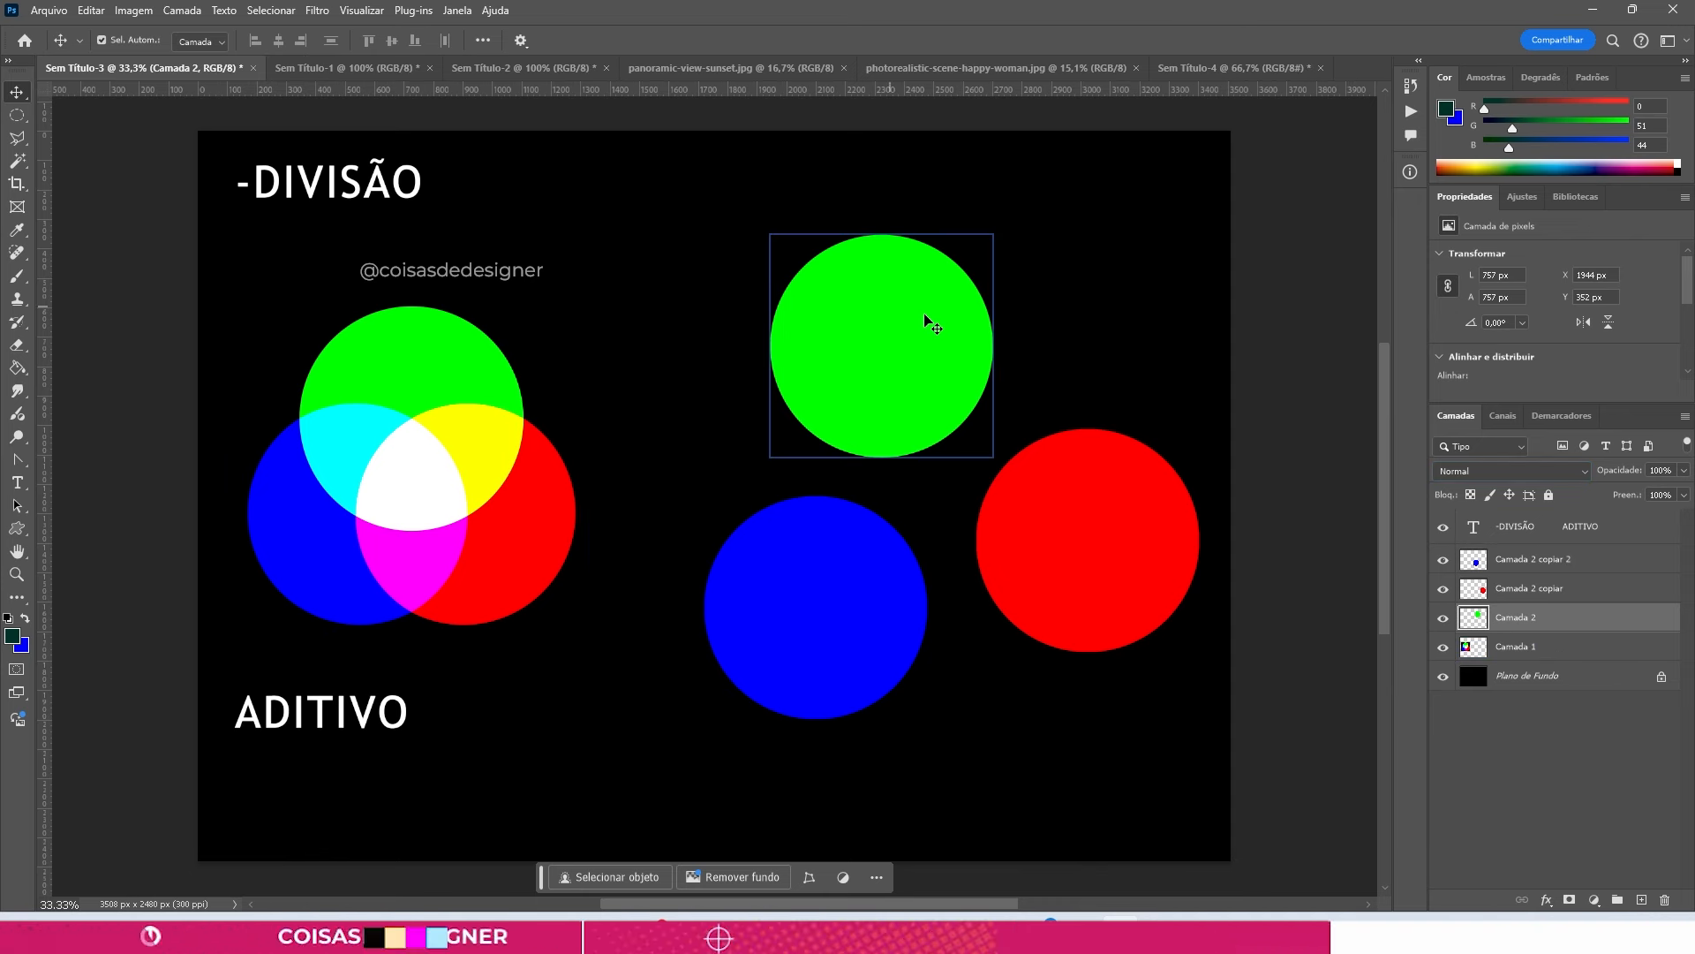
drag(927, 353, 964, 317)
click(1105, 599)
drag(1106, 596, 1042, 479)
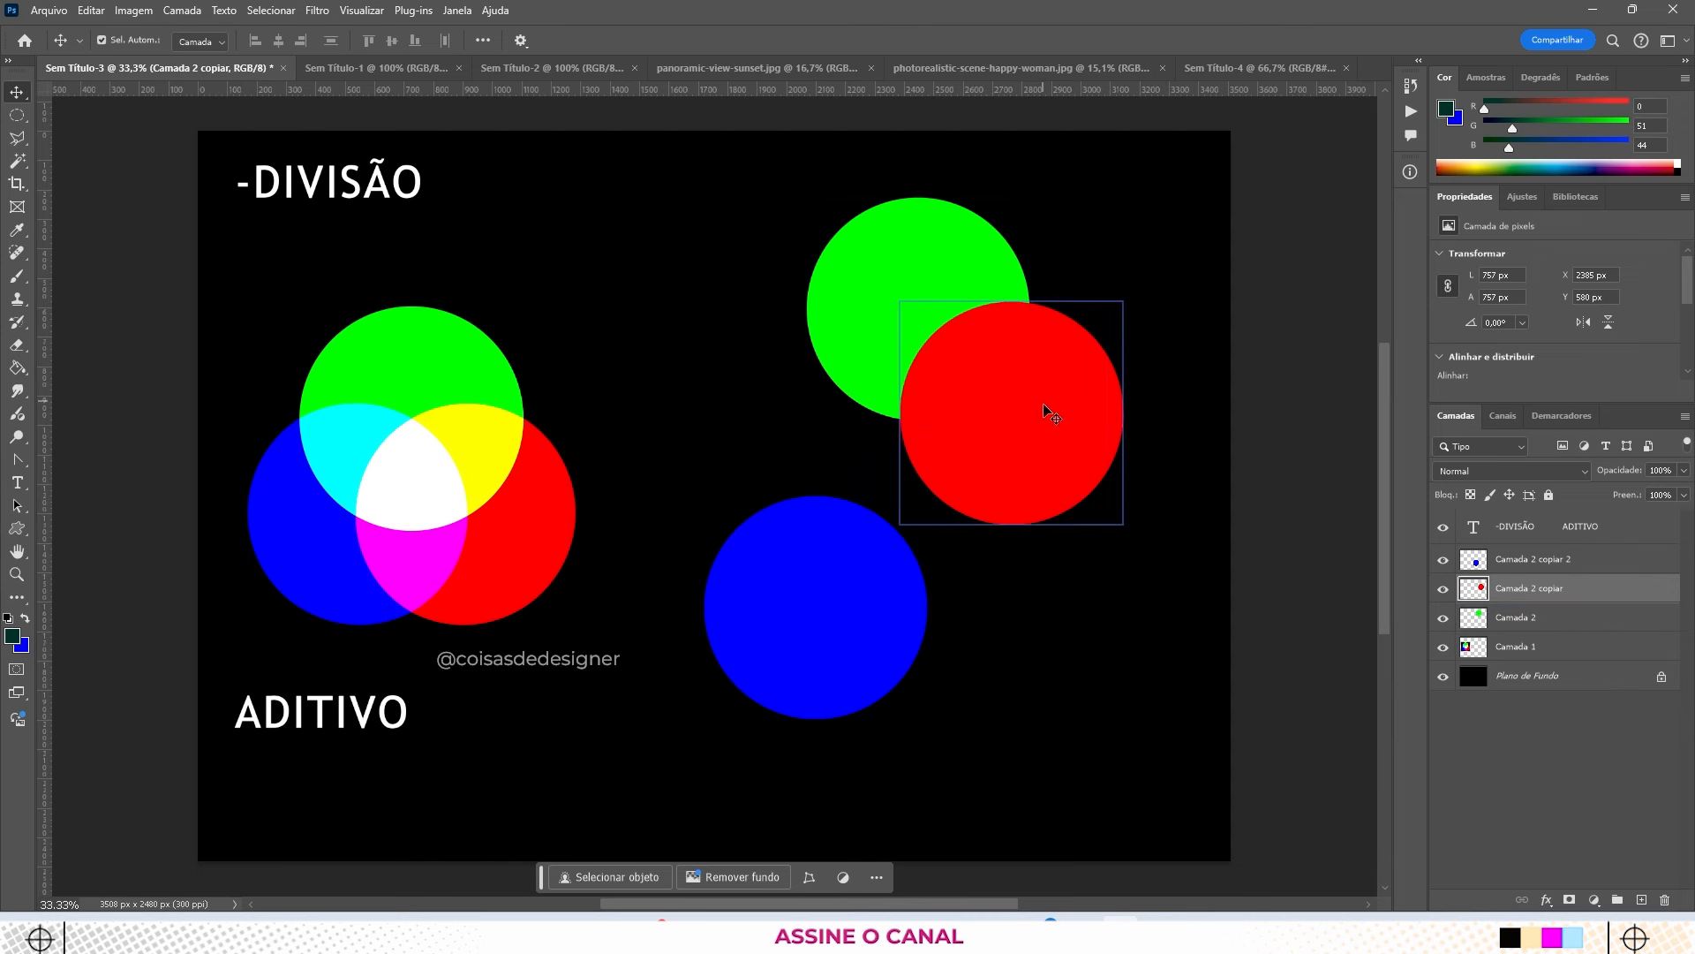
mouse_move(1046, 406)
mouse_down()
mouse_move(786, 320)
mouse_move(887, 293)
mouse_move(1005, 348)
mouse_move(1053, 437)
mouse_up()
click(845, 618)
drag(846, 652, 857, 461)
drag(1028, 479, 1036, 463)
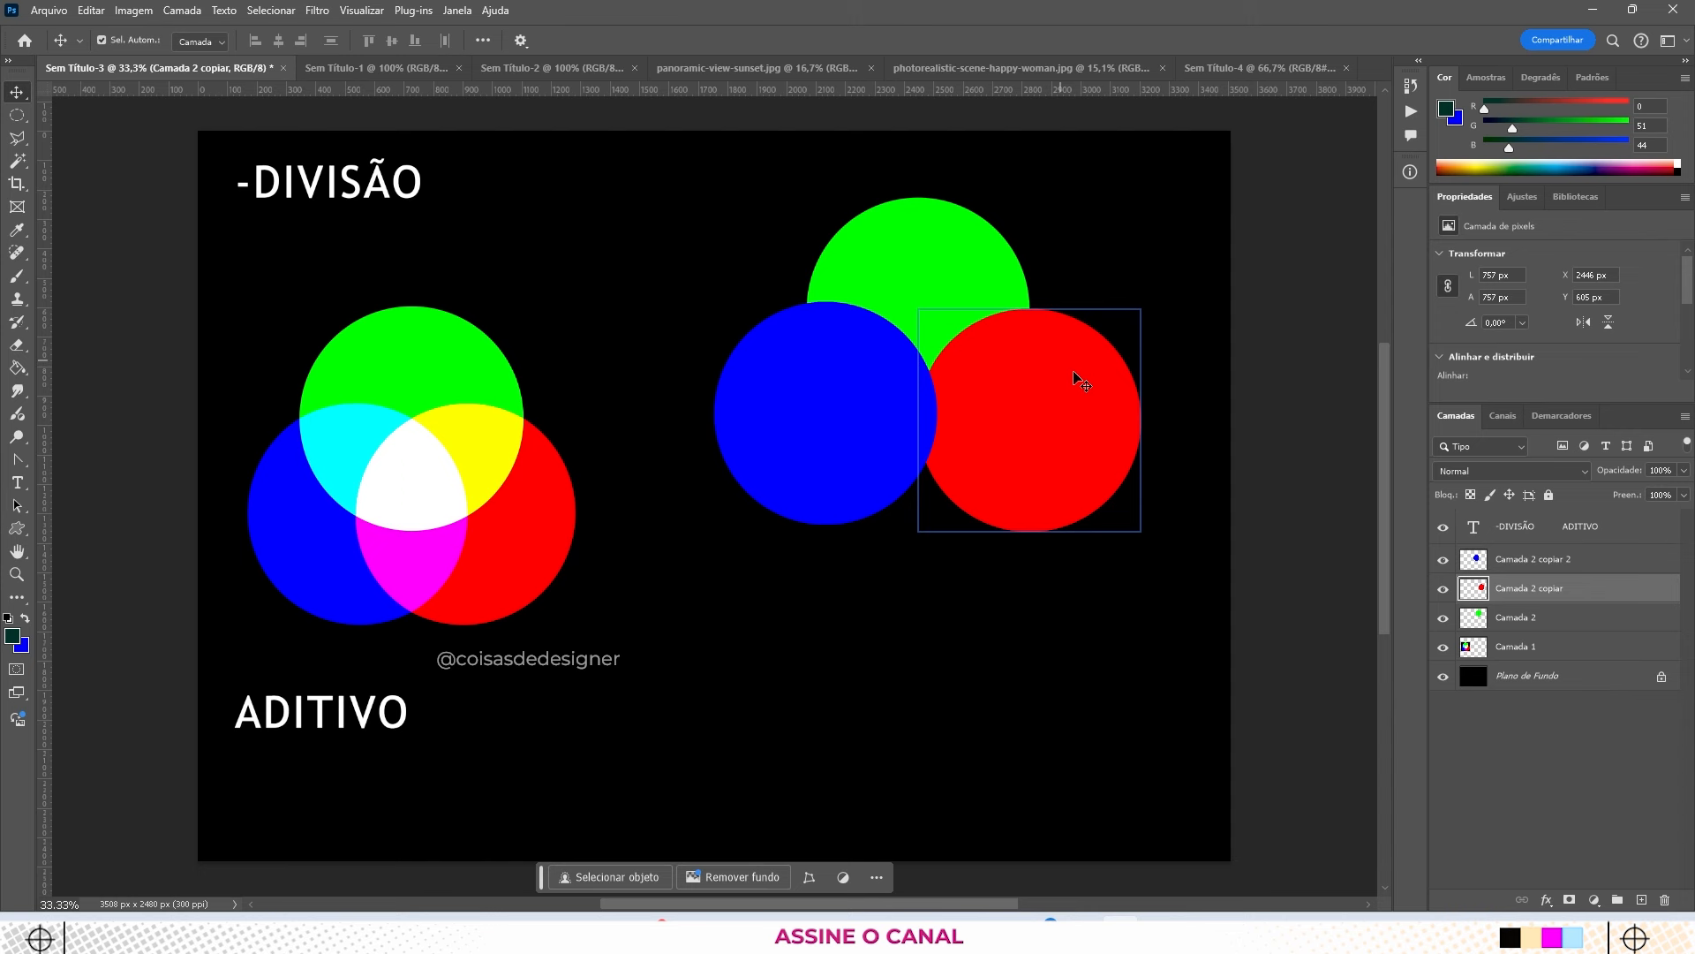
Step: Set the red circle layer's blending mode to Divisão and reposition the circle so it overlaps the green one
click(1520, 473)
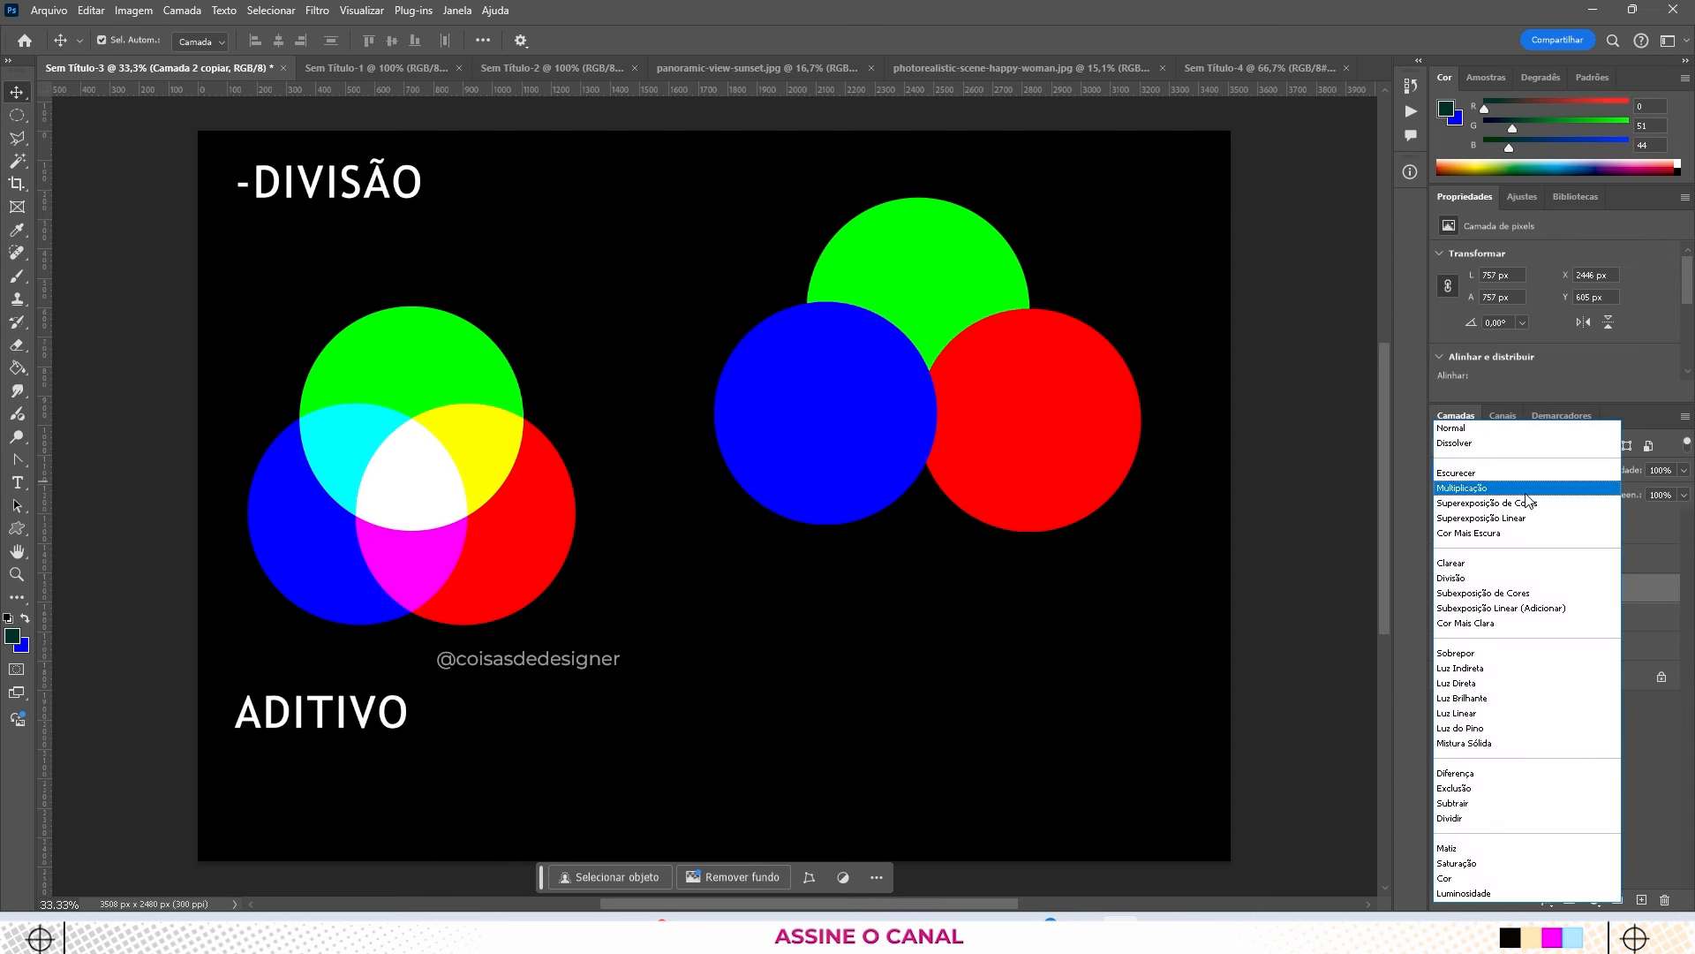
click(1467, 577)
mouse_move(1042, 428)
mouse_down()
mouse_move(1093, 334)
mouse_move(1063, 298)
mouse_move(963, 433)
mouse_move(1078, 369)
mouse_move(1061, 420)
mouse_up()
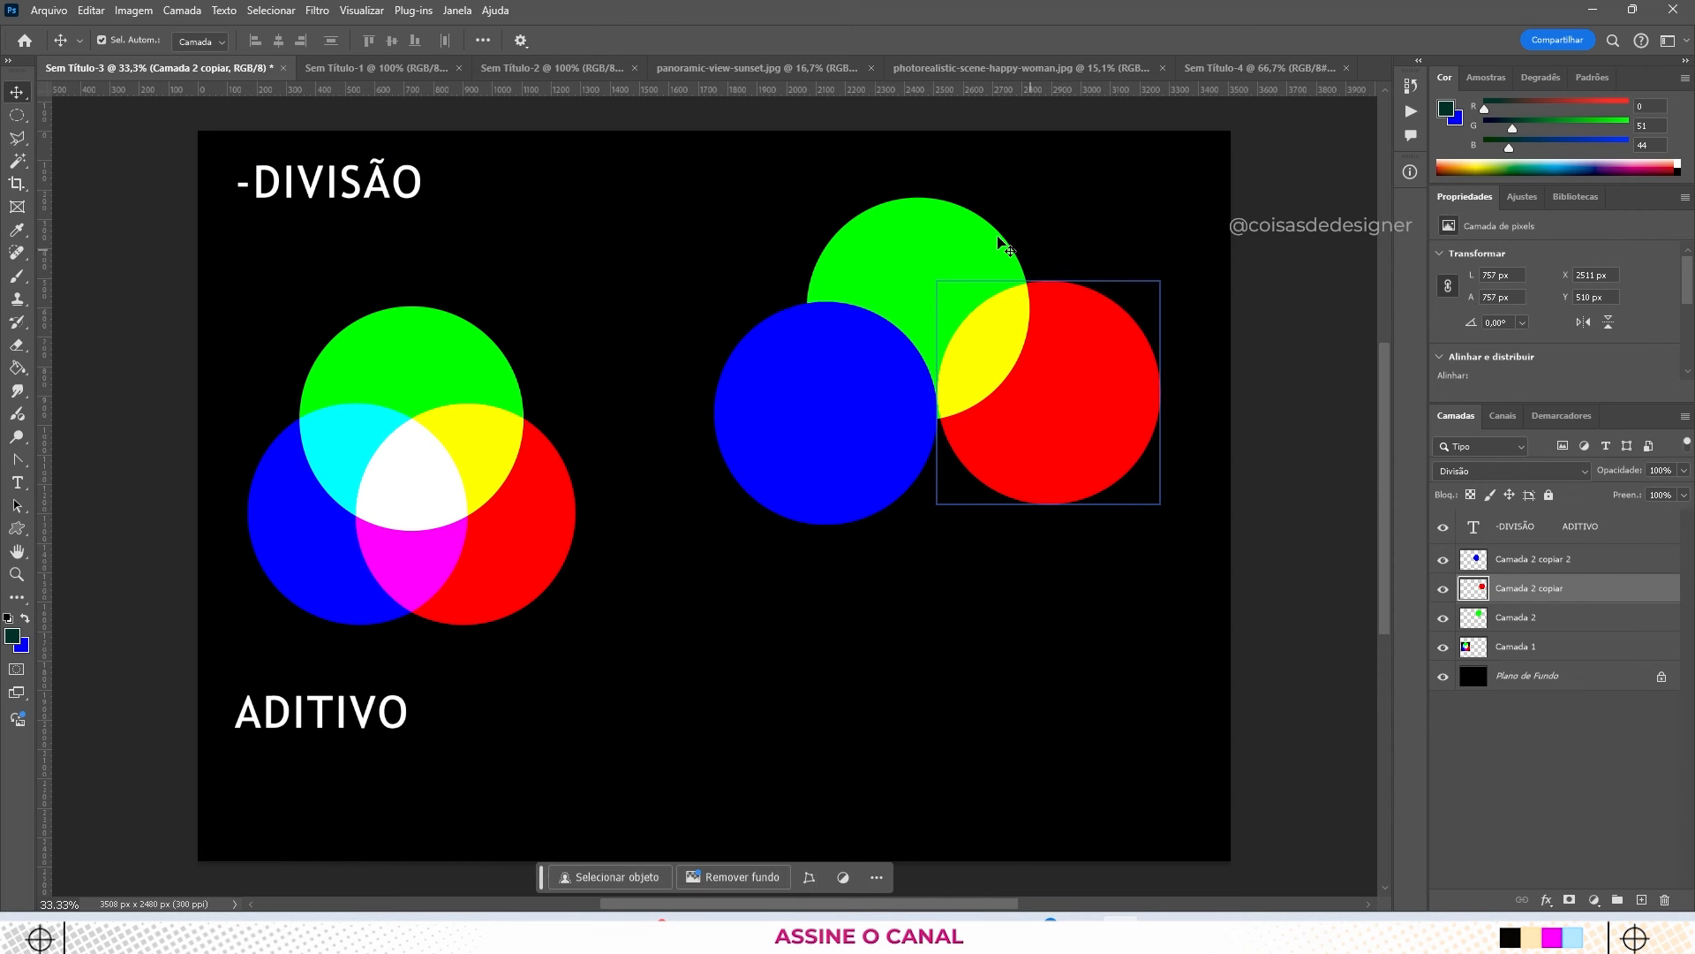
click(912, 252)
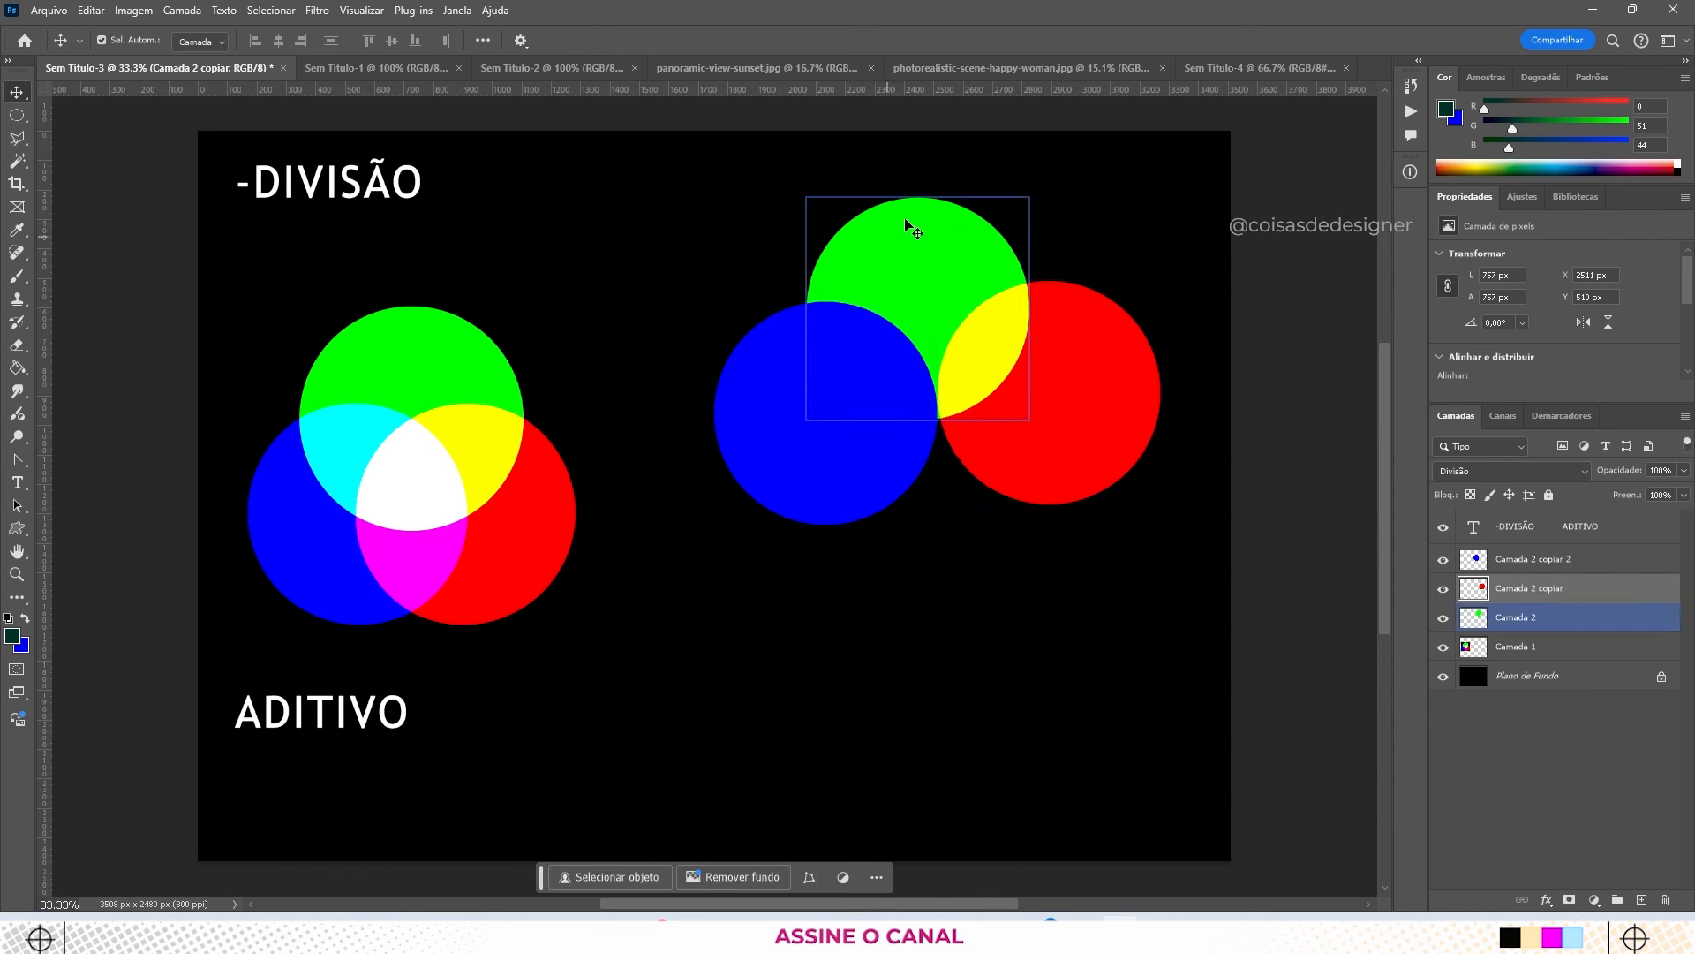
click(1007, 333)
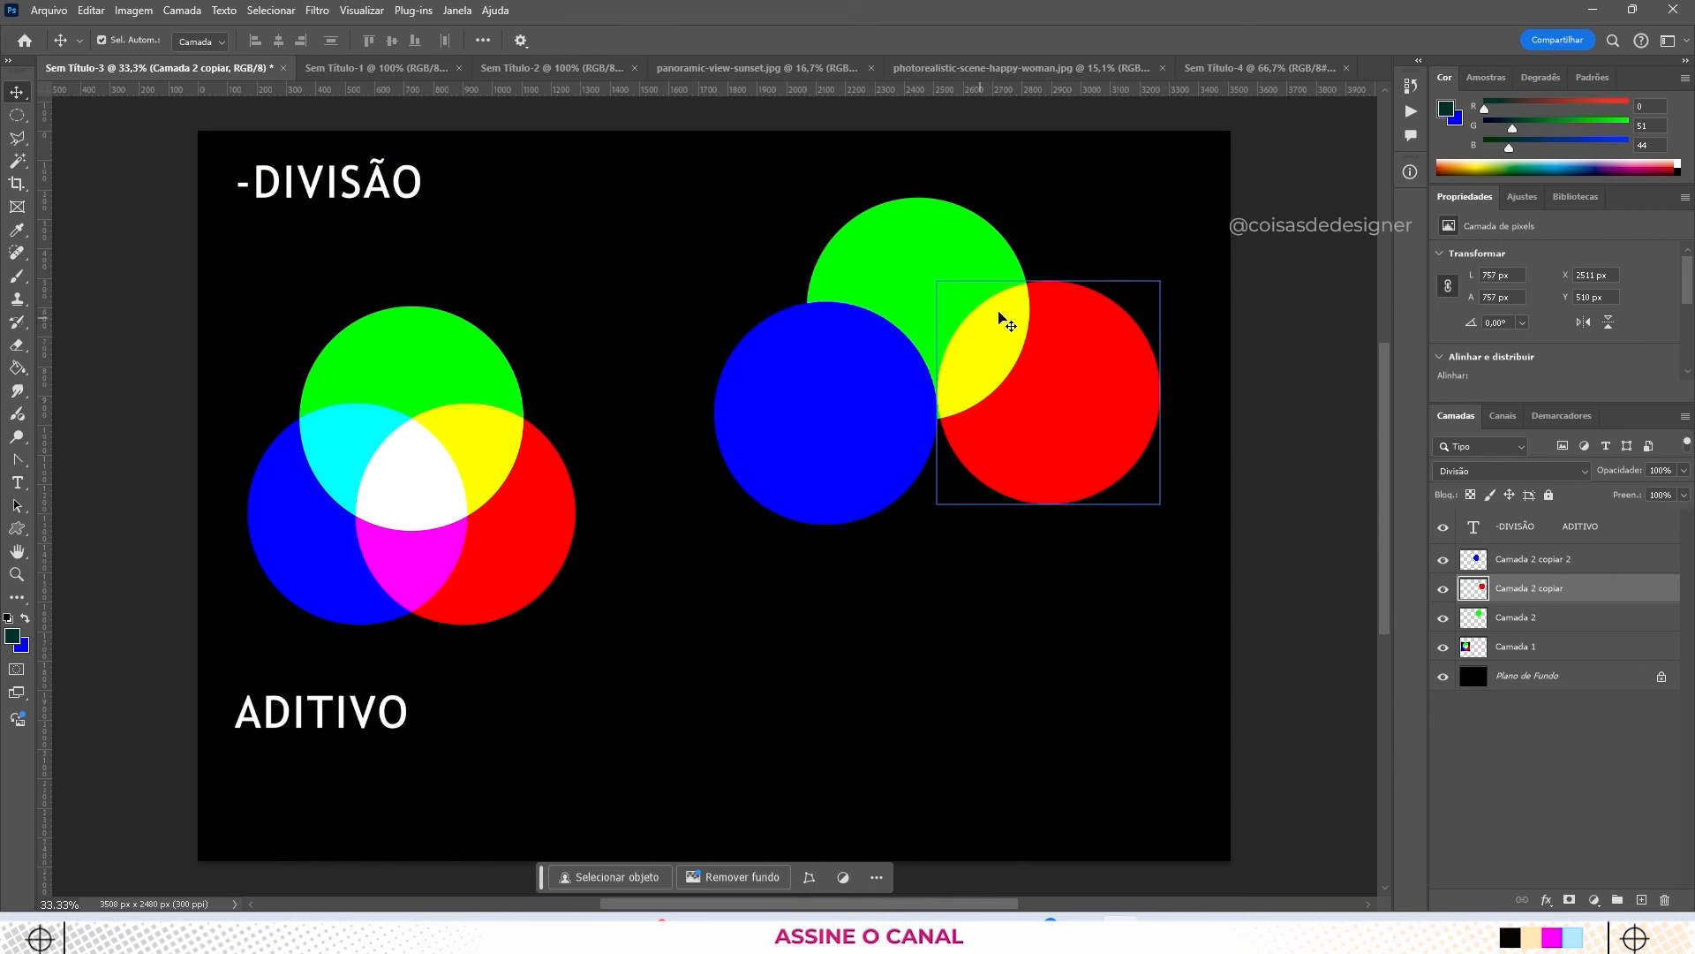
drag(1121, 451, 1084, 445)
Step: Set the blue circle layer's blending mode to Divisão and adjust the blue and red circles so all three overlap
click(834, 443)
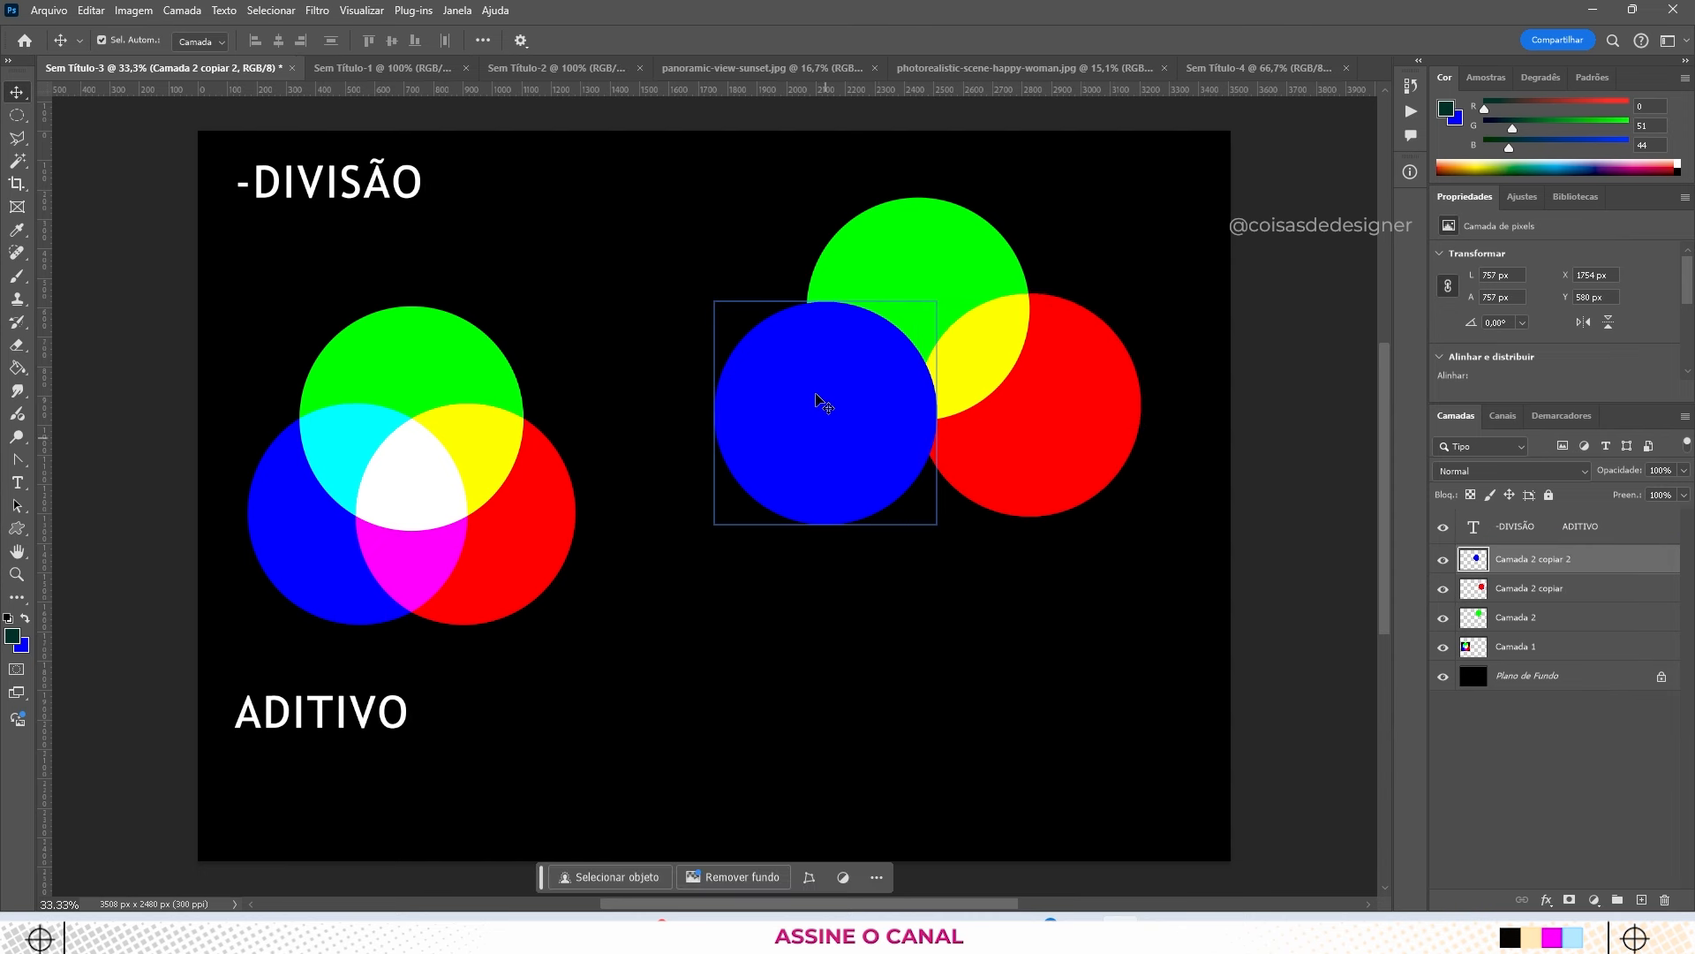
click(1517, 473)
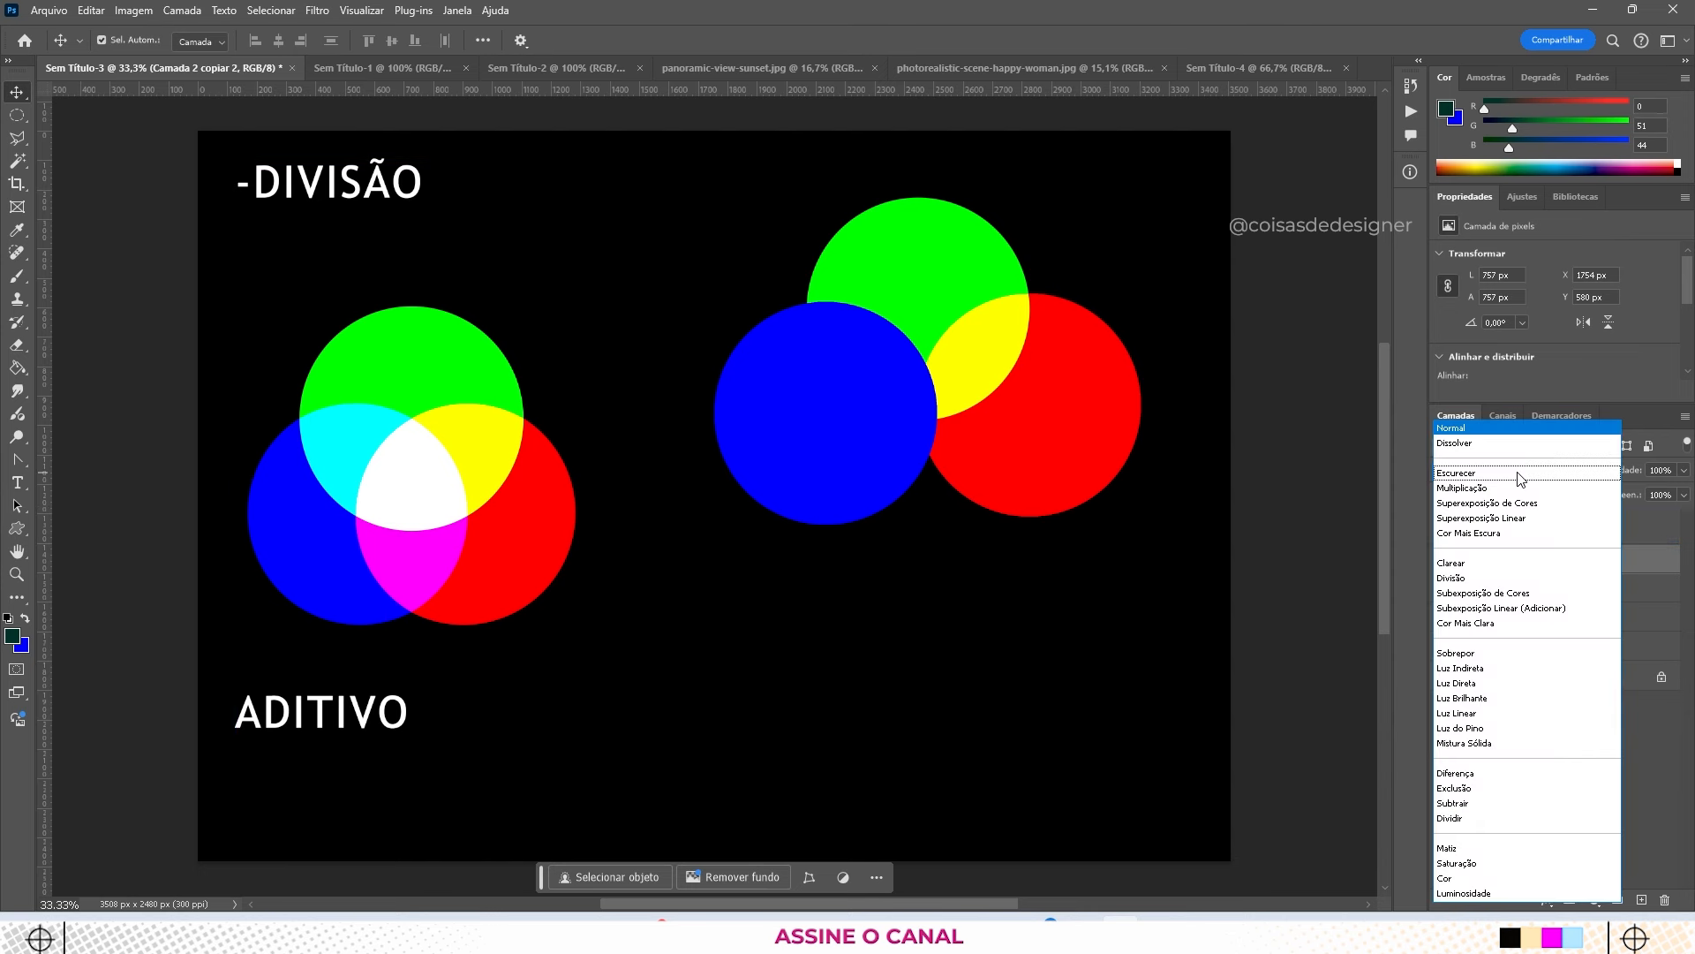
click(1472, 581)
drag(830, 432, 787, 447)
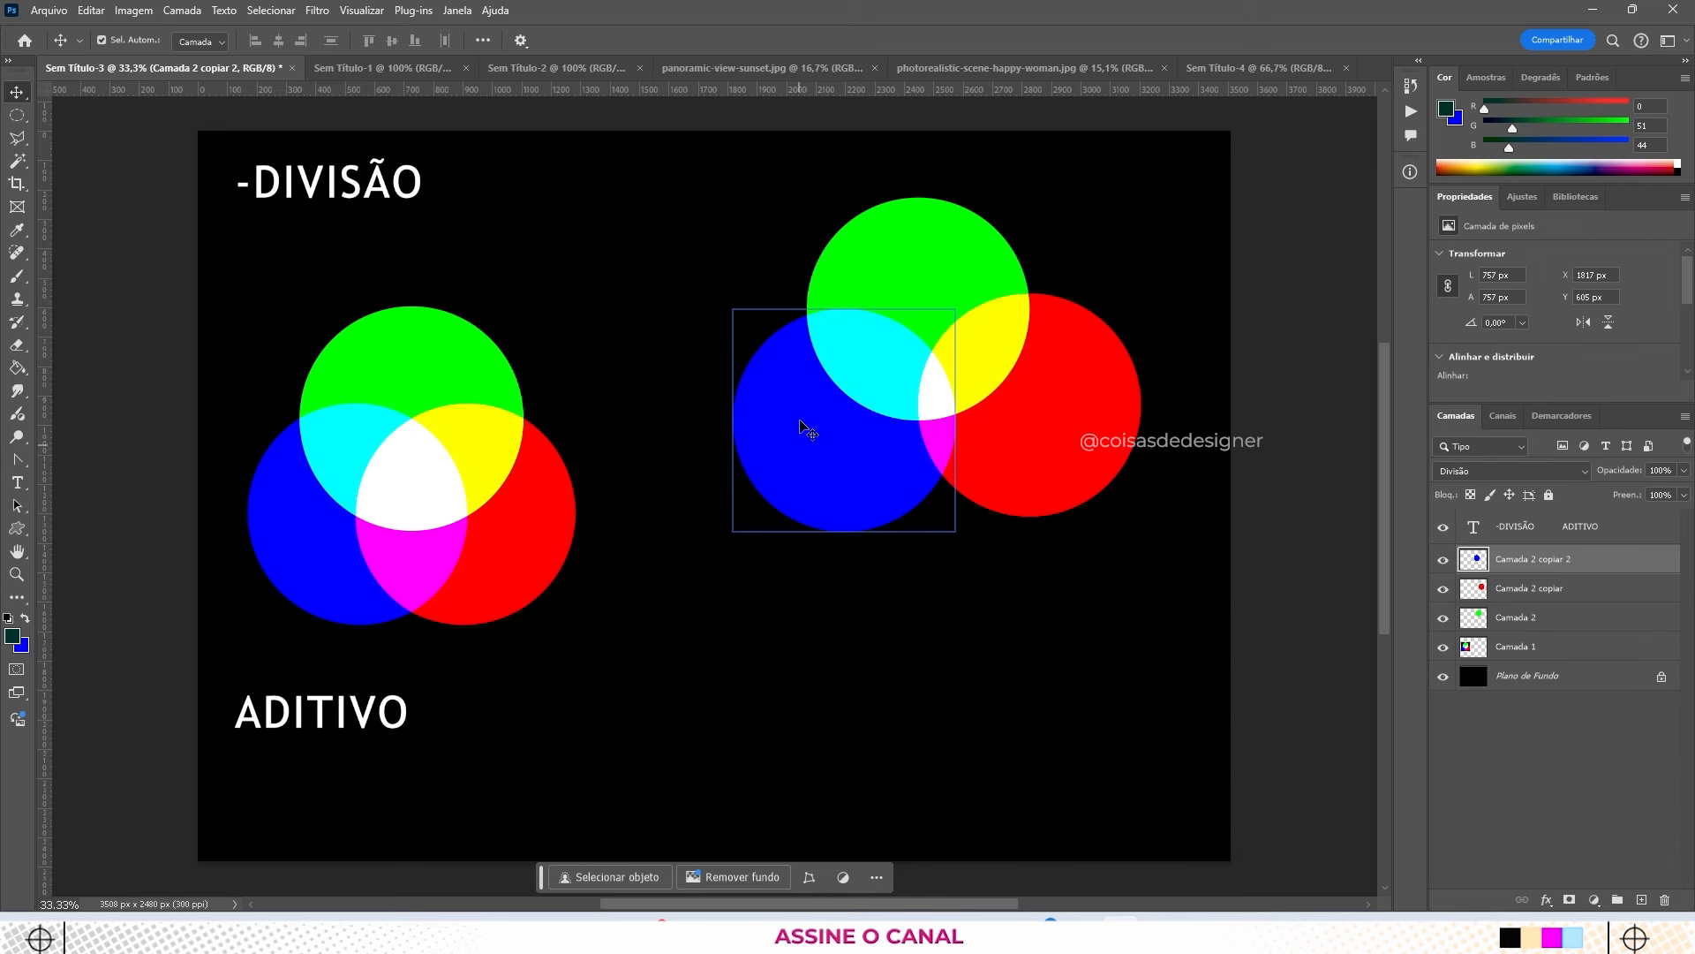
mouse_move(1071, 443)
mouse_down()
mouse_move(1045, 457)
mouse_move(1059, 429)
mouse_move(1051, 443)
mouse_up()
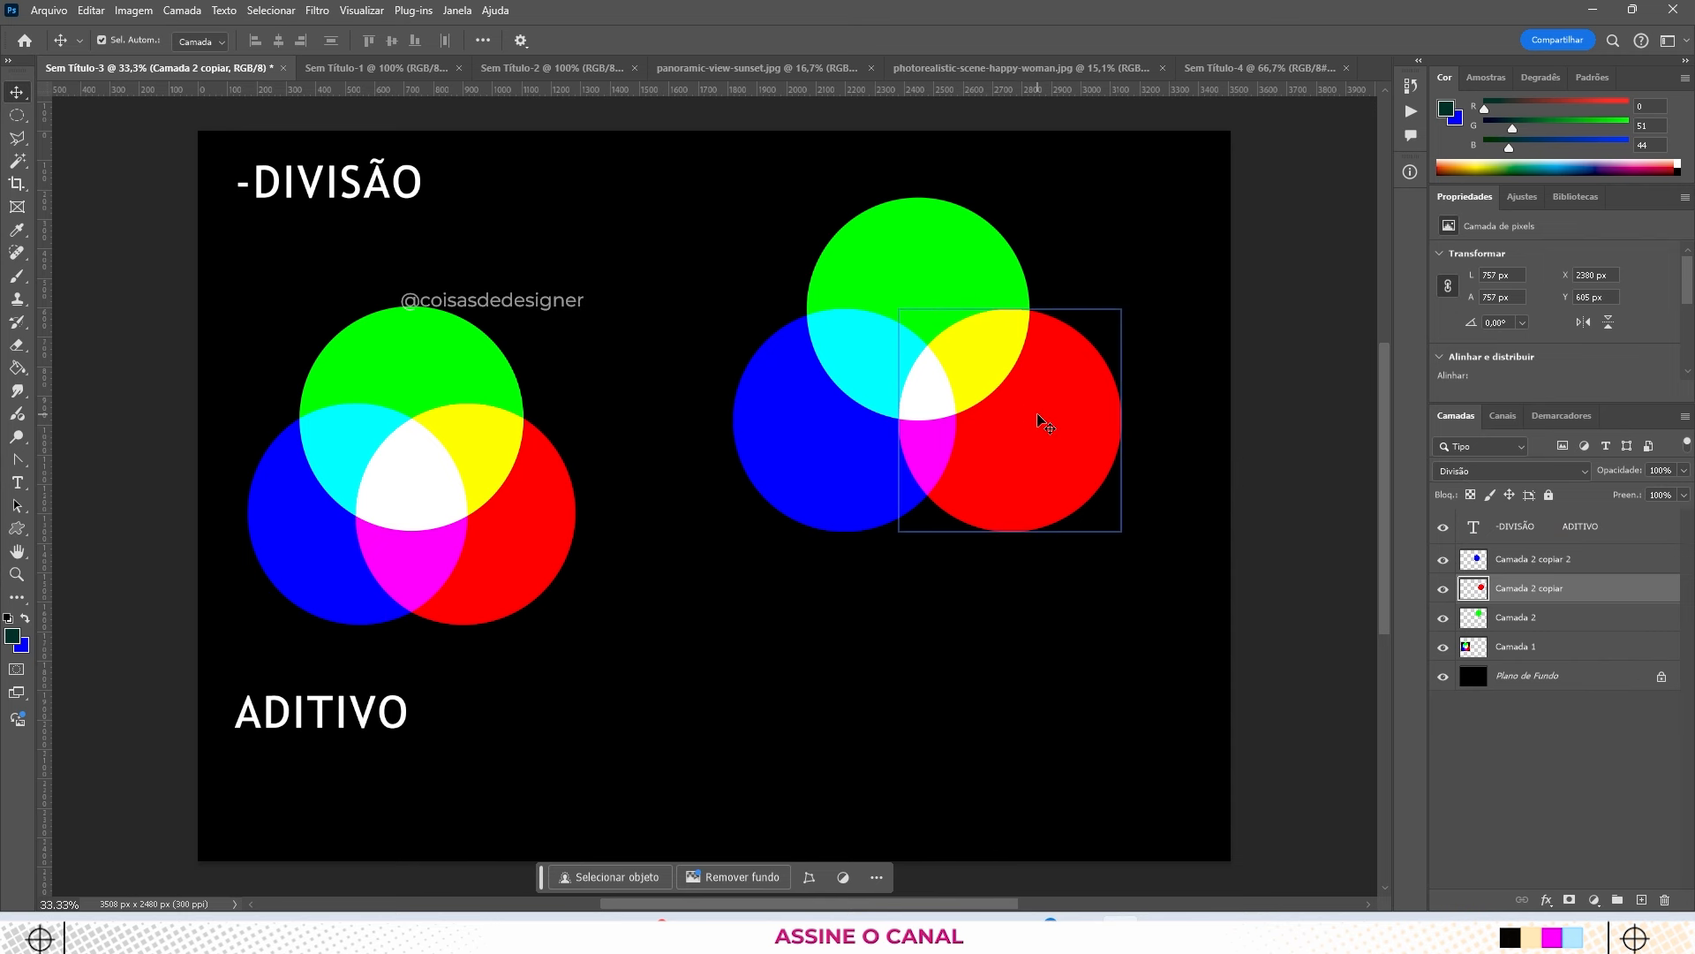
click(908, 362)
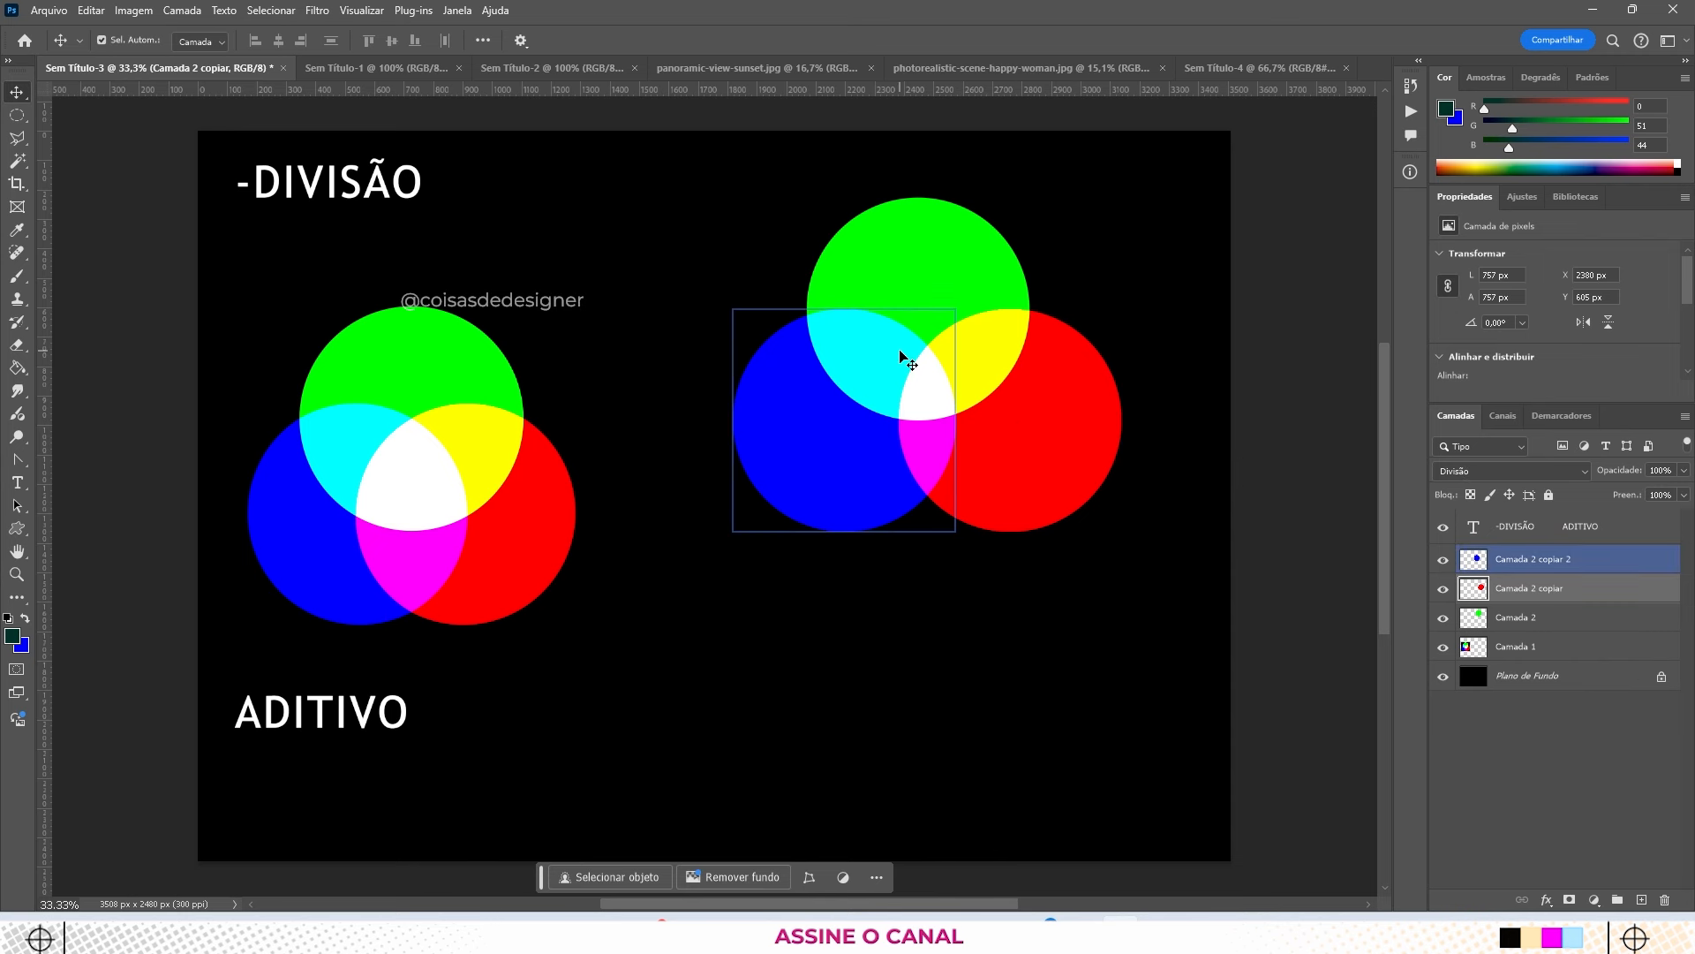
Step: Place the TR logo file Captura de tela 2024-09-06 103806.png from the mesclagem folder into the Sem Título-1 document
click(357, 68)
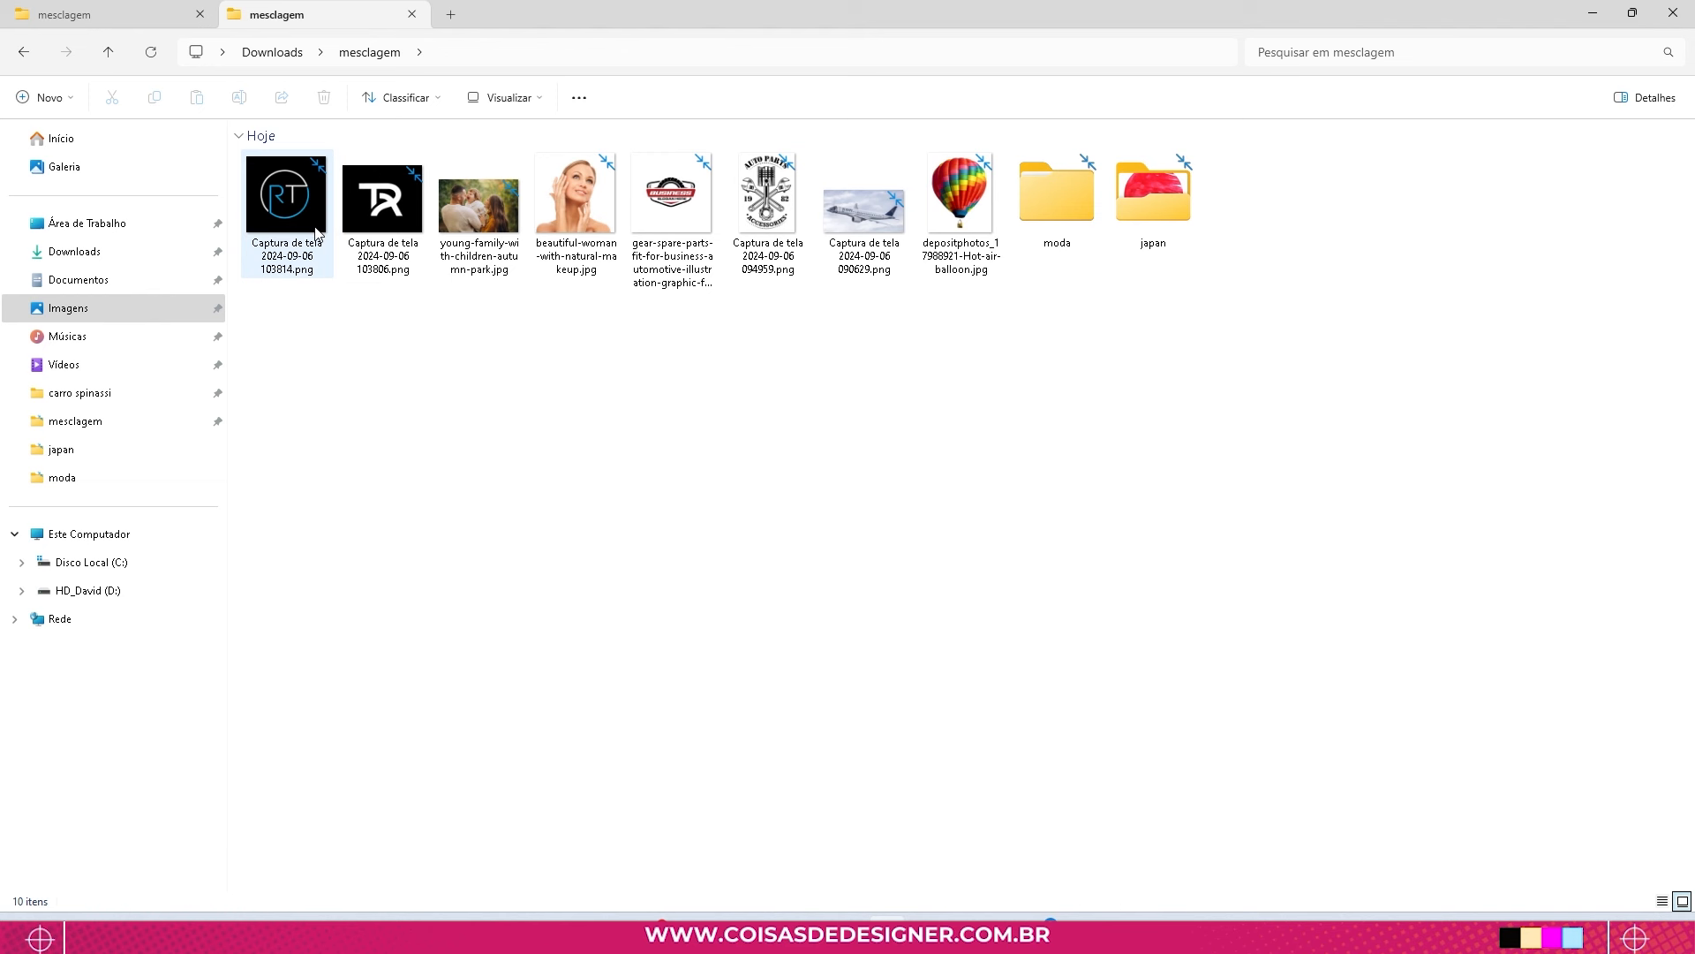
click(355, 215)
click(284, 209)
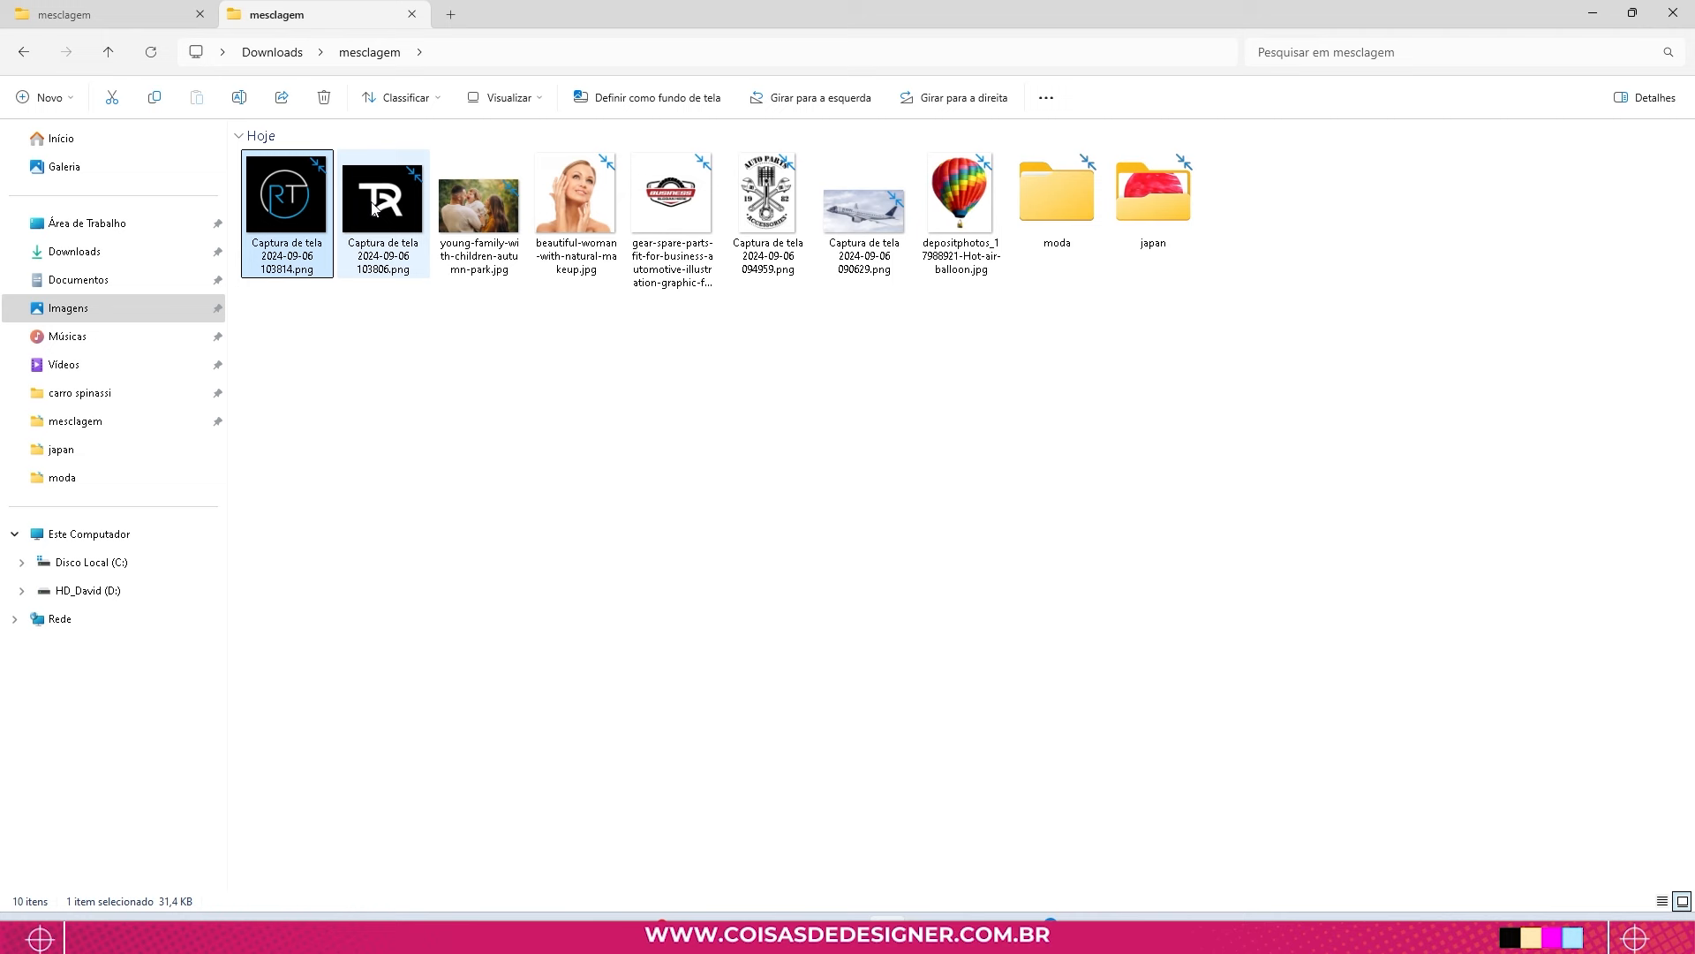
drag(372, 208, 853, 494)
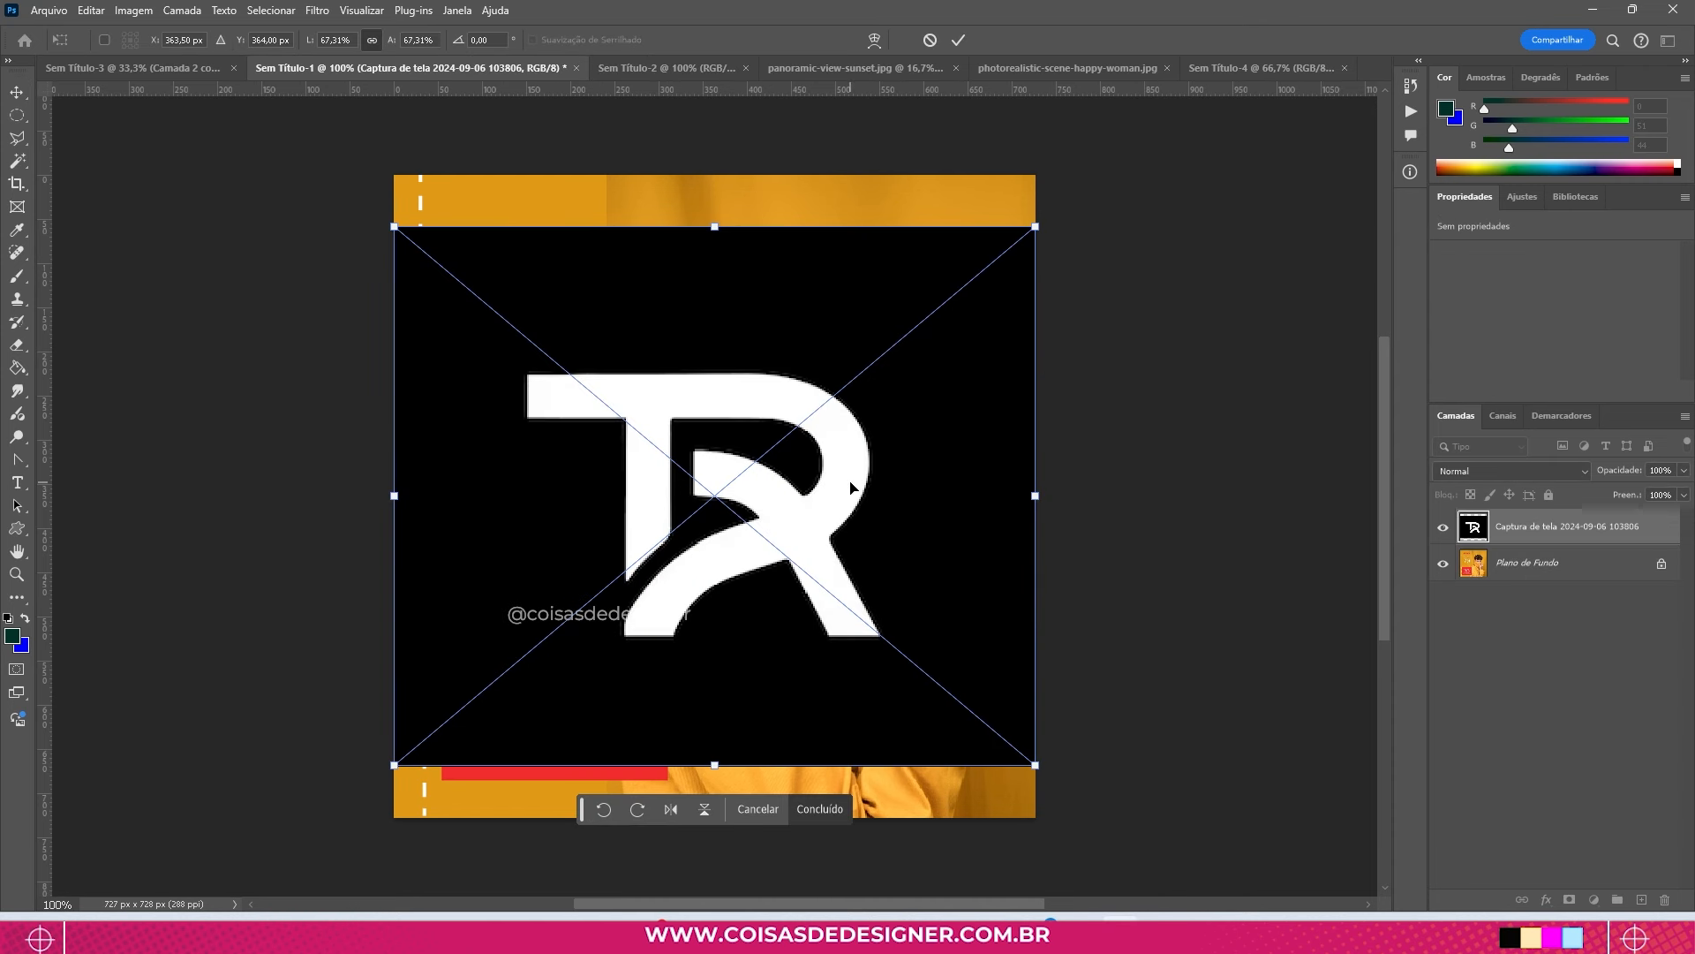
key(Return)
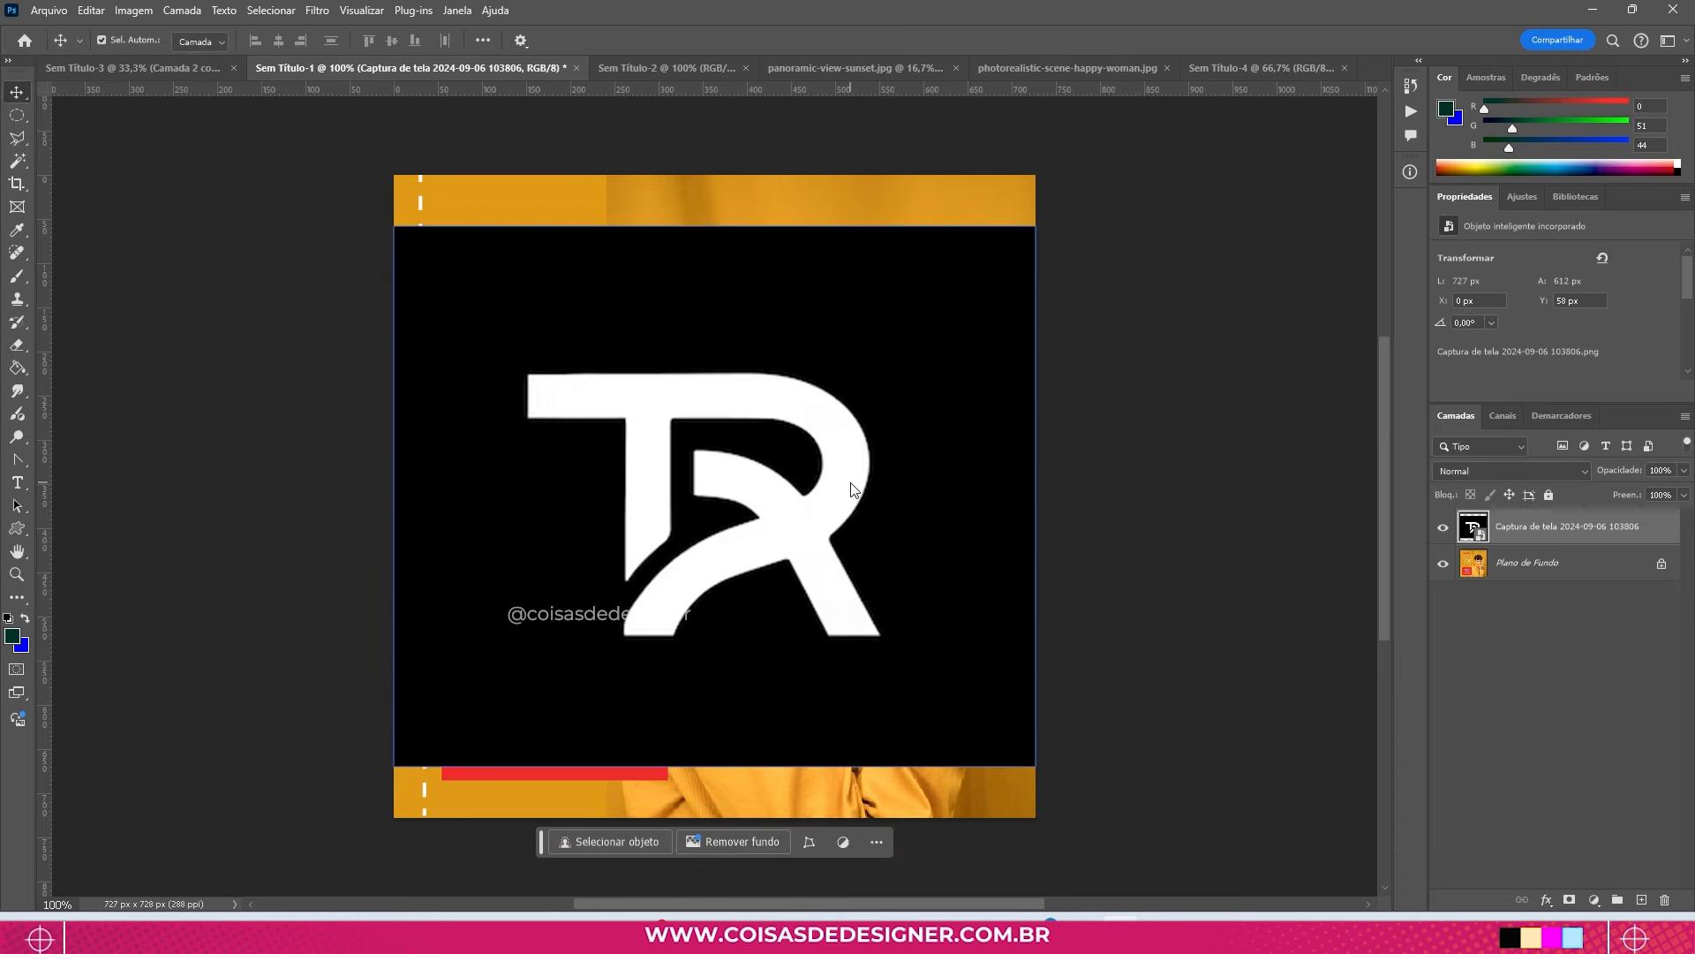
Step: Keep the placed TR logo centred over the yellow banner and set its layer's blending mode to Divisão
click(430, 271)
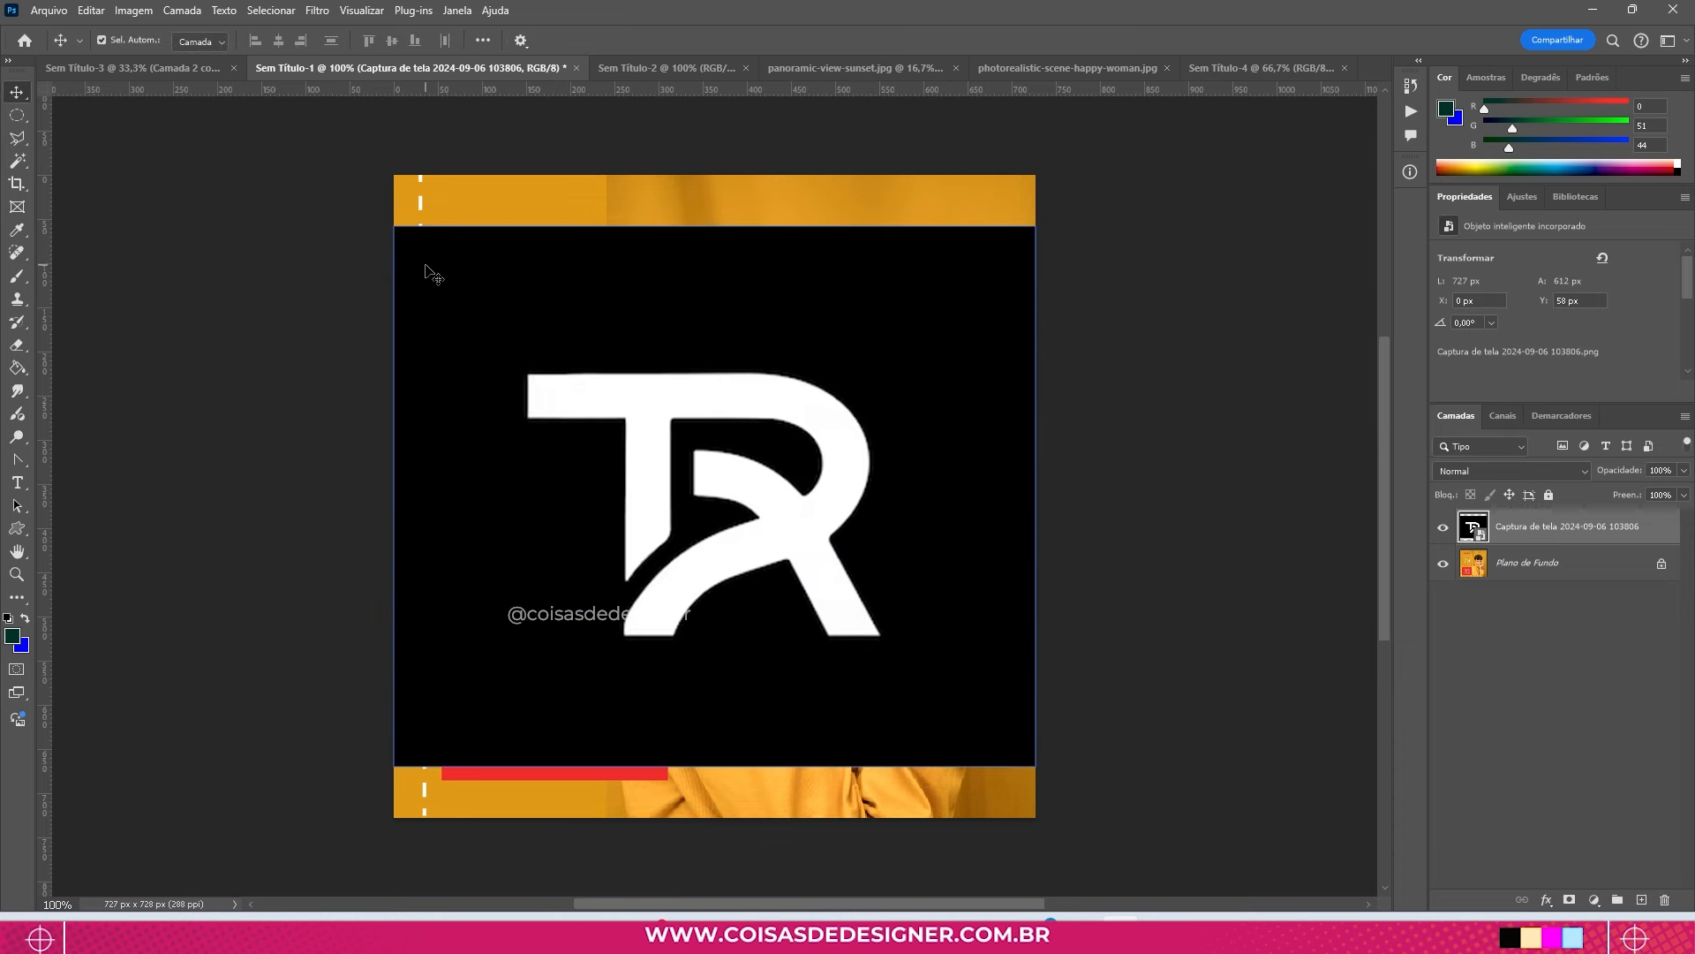
mouse_move(459, 313)
mouse_down()
mouse_move(745, 273)
mouse_move(521, 446)
mouse_move(394, 185)
mouse_move(685, 405)
mouse_move(335, 337)
mouse_move(479, 266)
mouse_move(495, 328)
mouse_move(463, 326)
mouse_up()
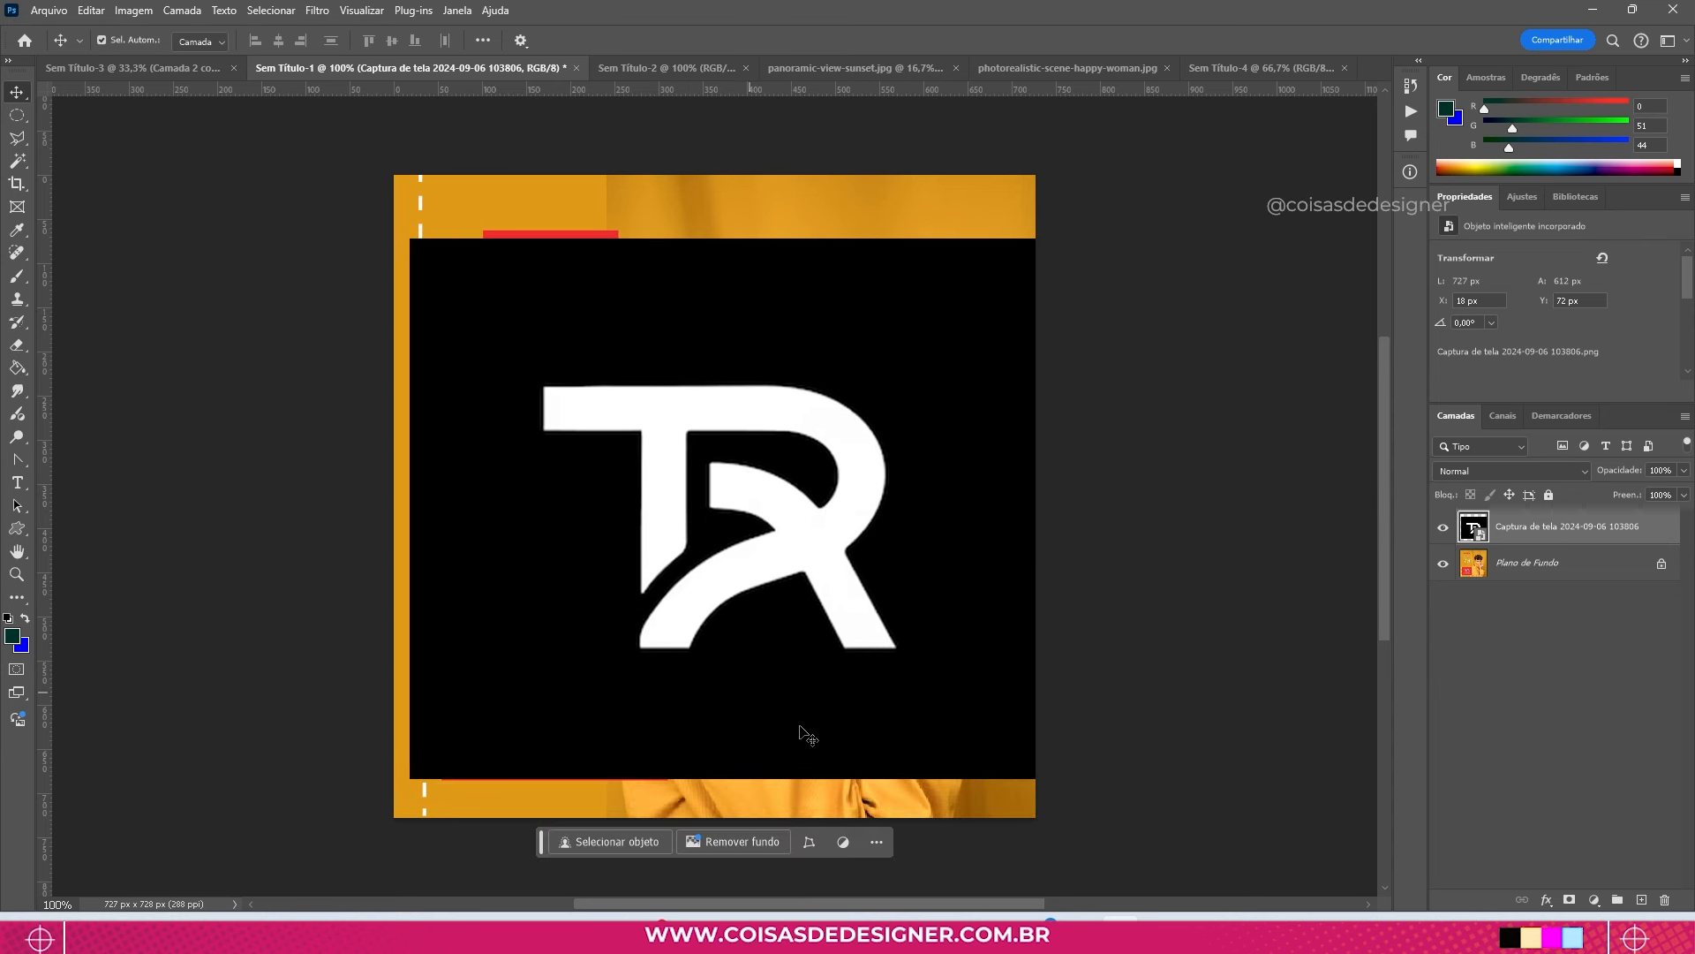
drag(849, 345, 832, 331)
click(1501, 466)
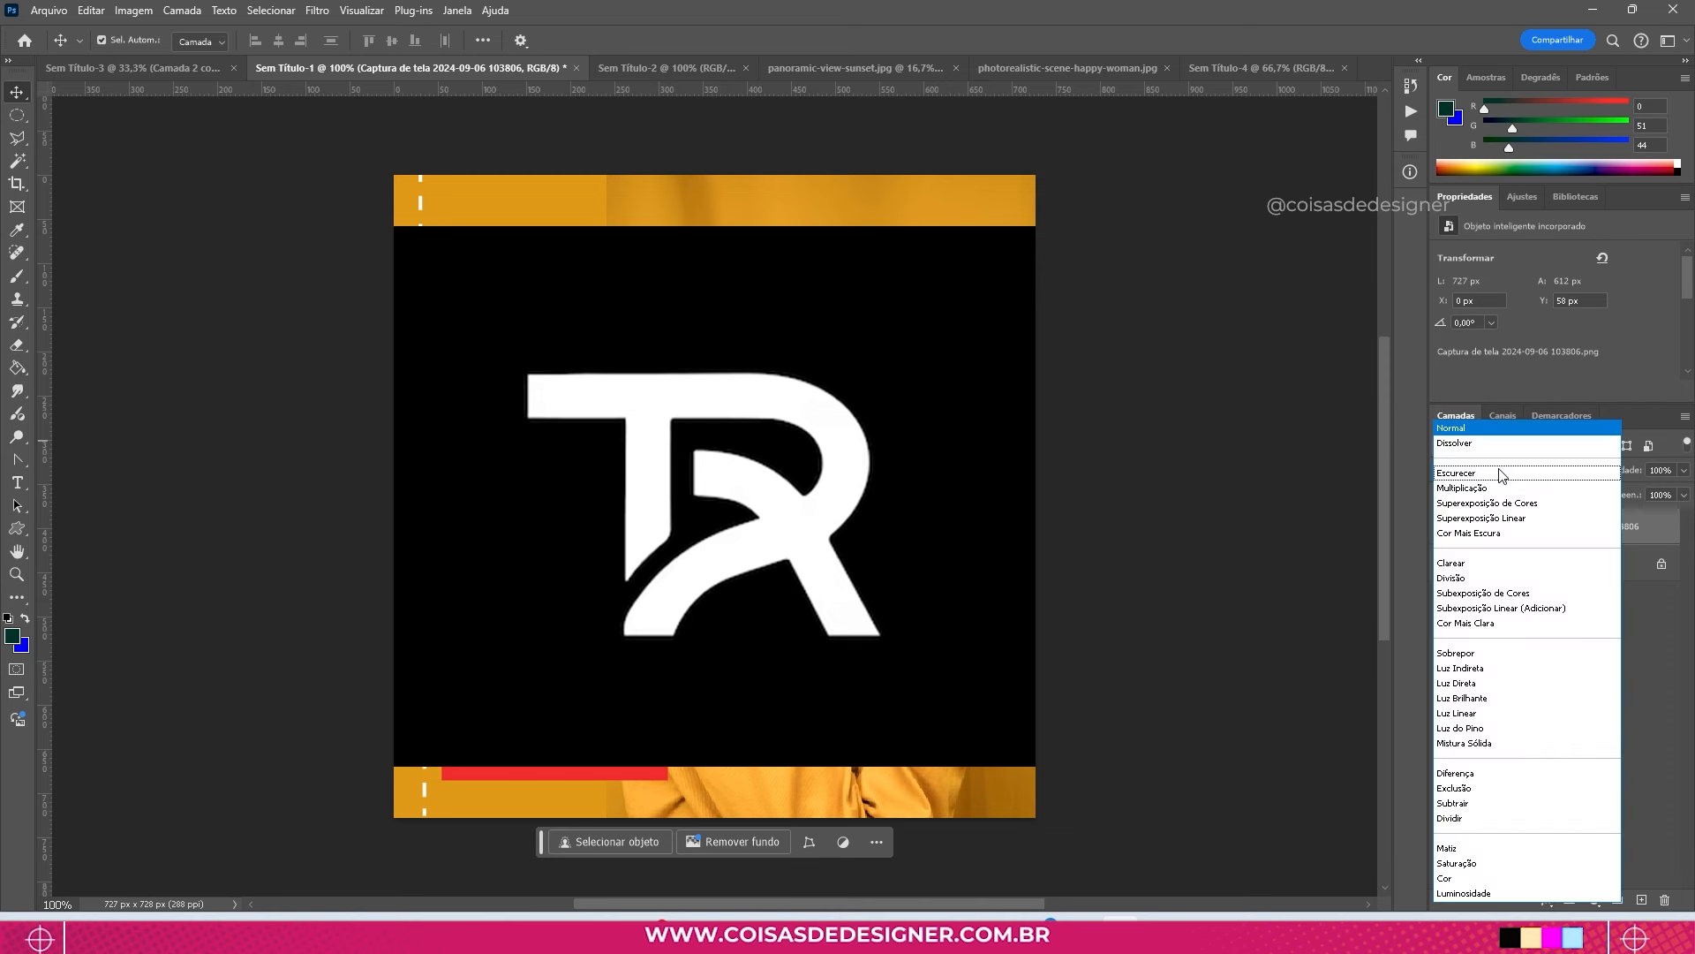
click(1458, 579)
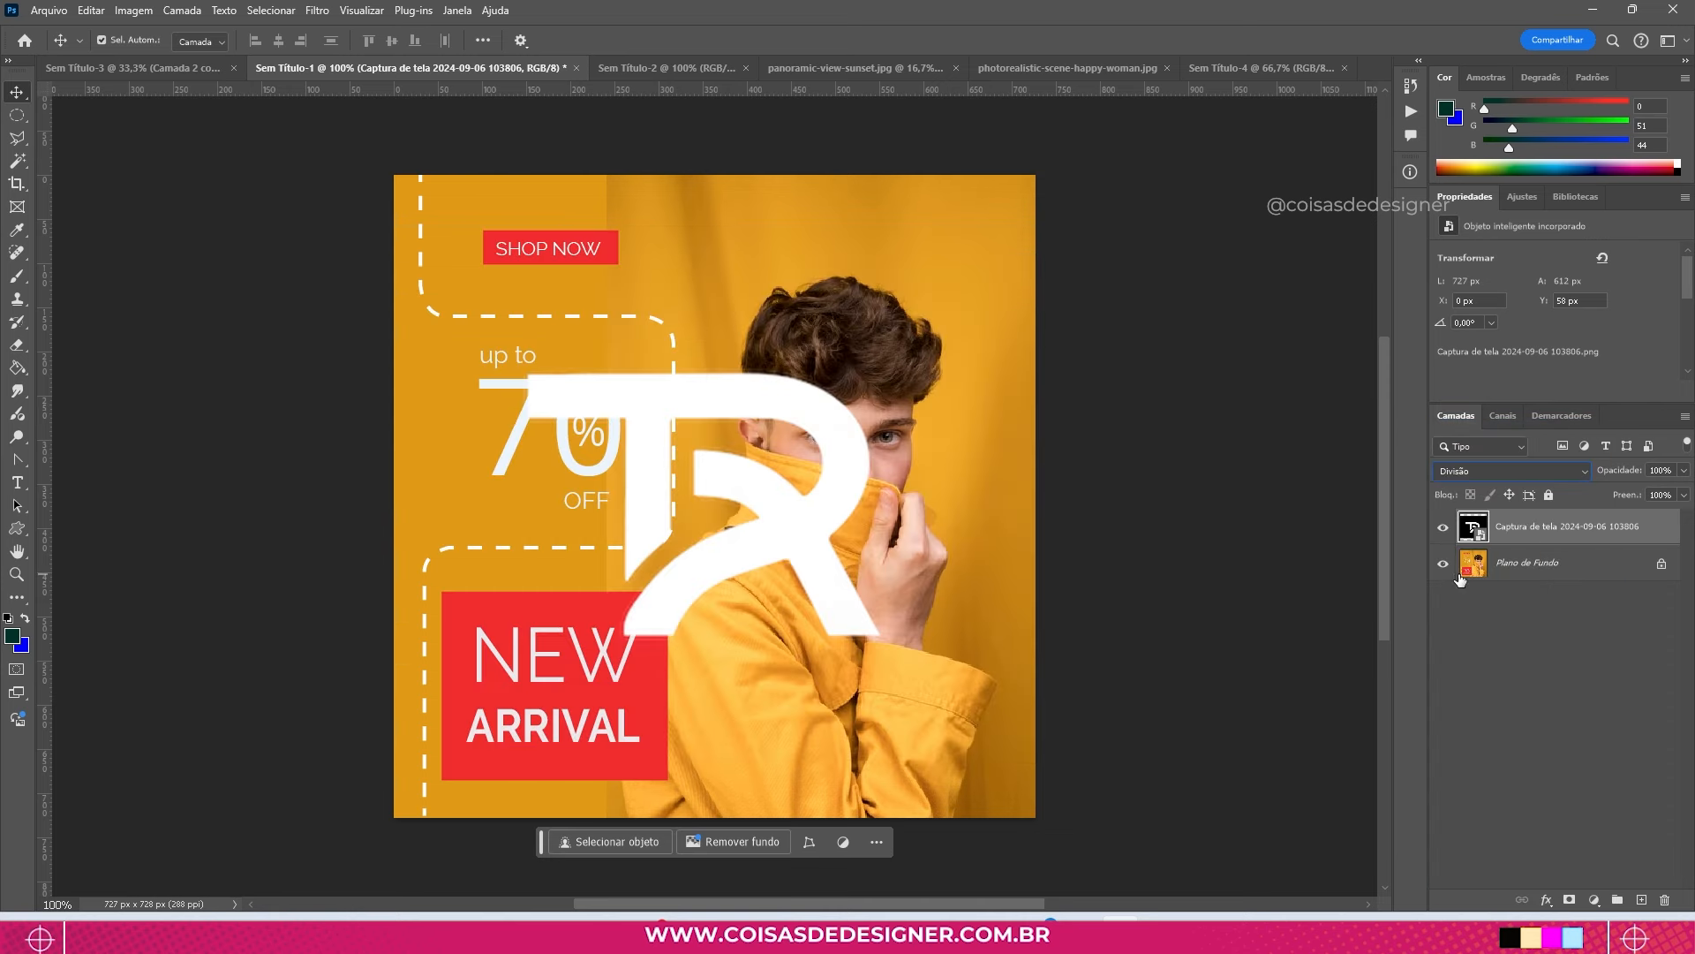
Step: Scale the TR logo down to about 232 × 195 px, position it in the yellow banner's upper-right corner and deselect its layer
drag(799, 503, 806, 376)
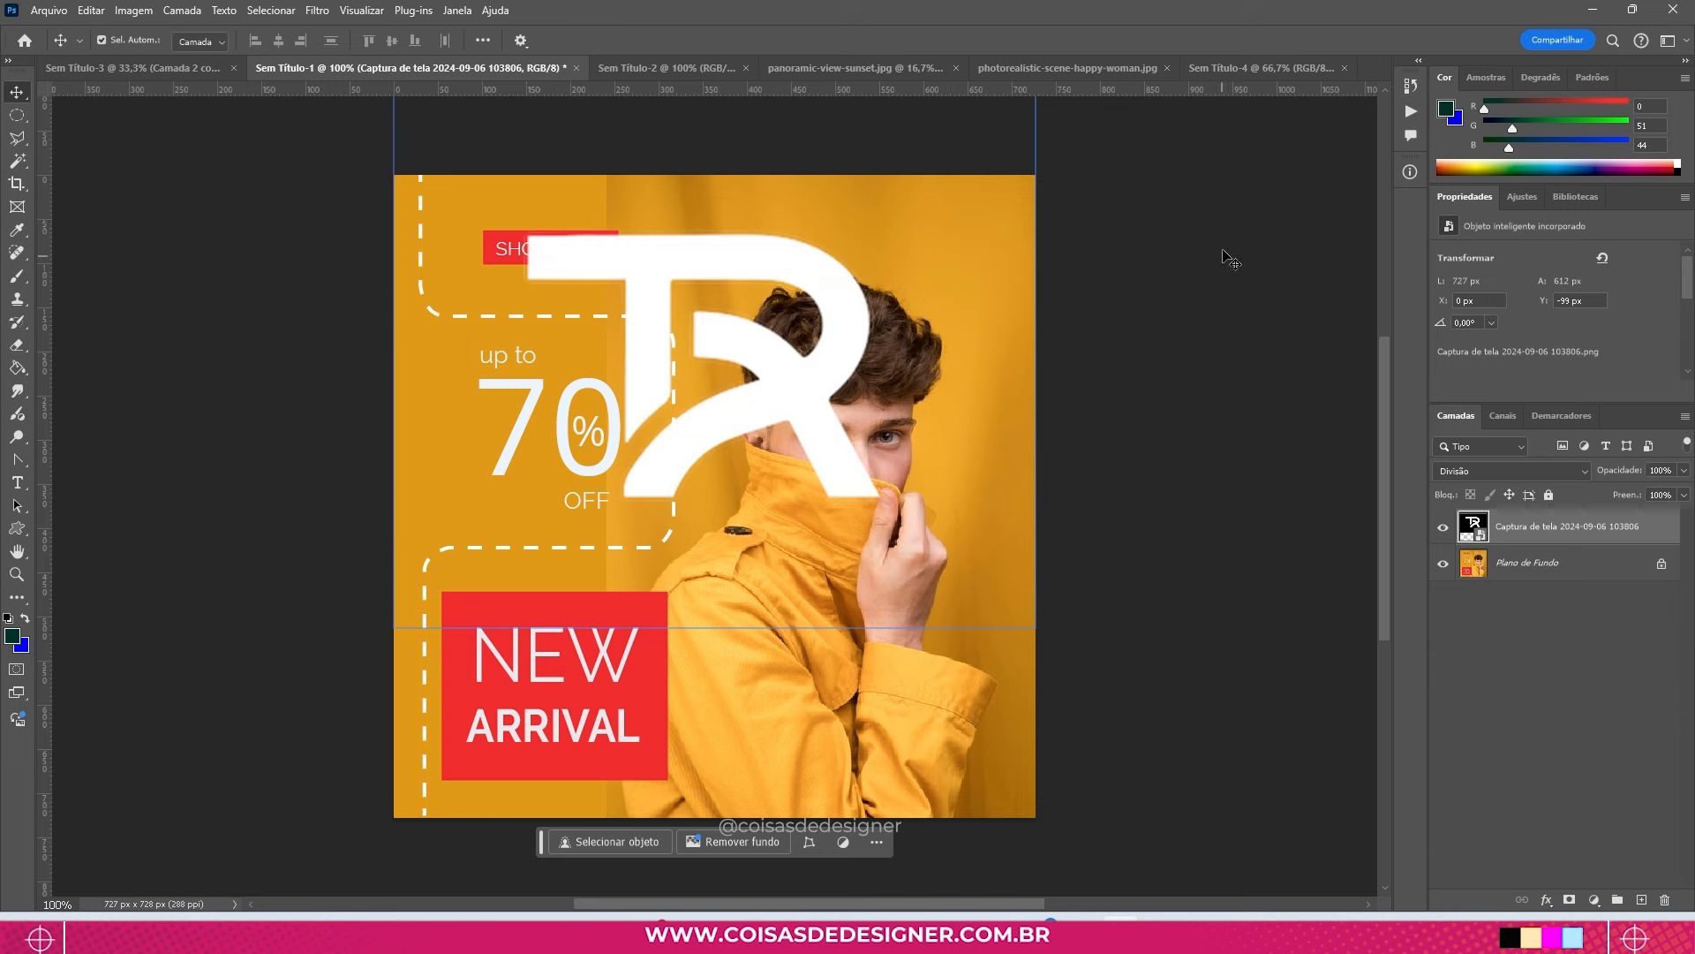
drag(887, 207, 823, 282)
drag(768, 362, 855, 306)
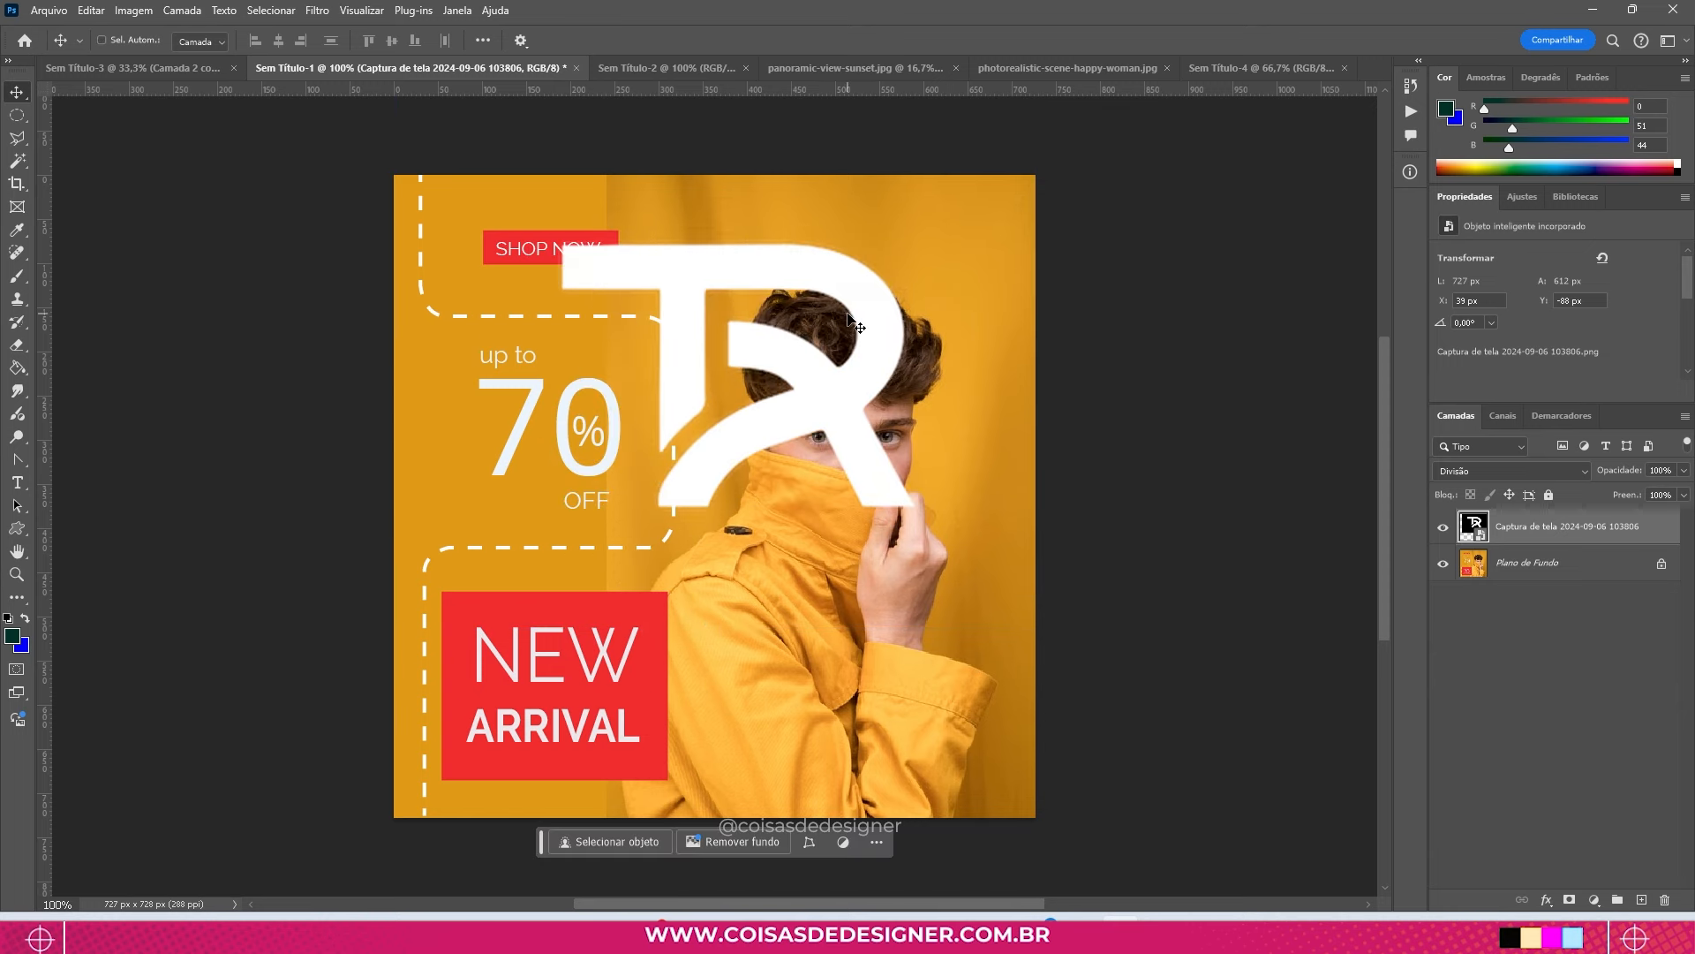
key(ctrl+t)
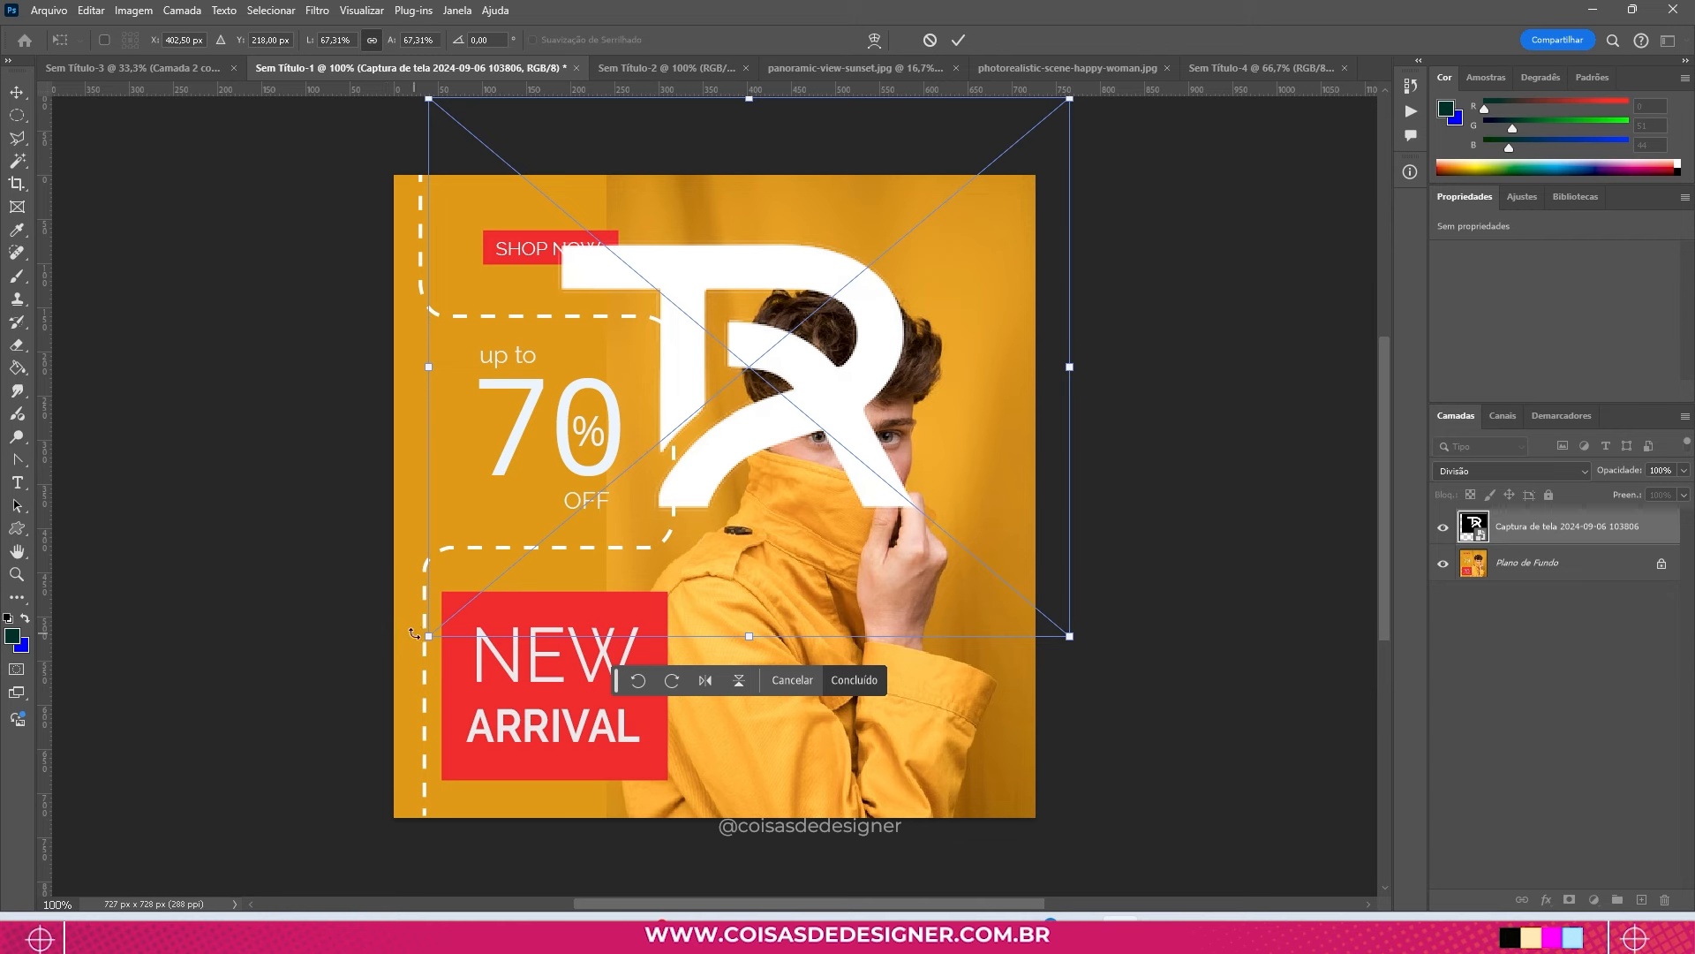
drag(430, 636, 937, 283)
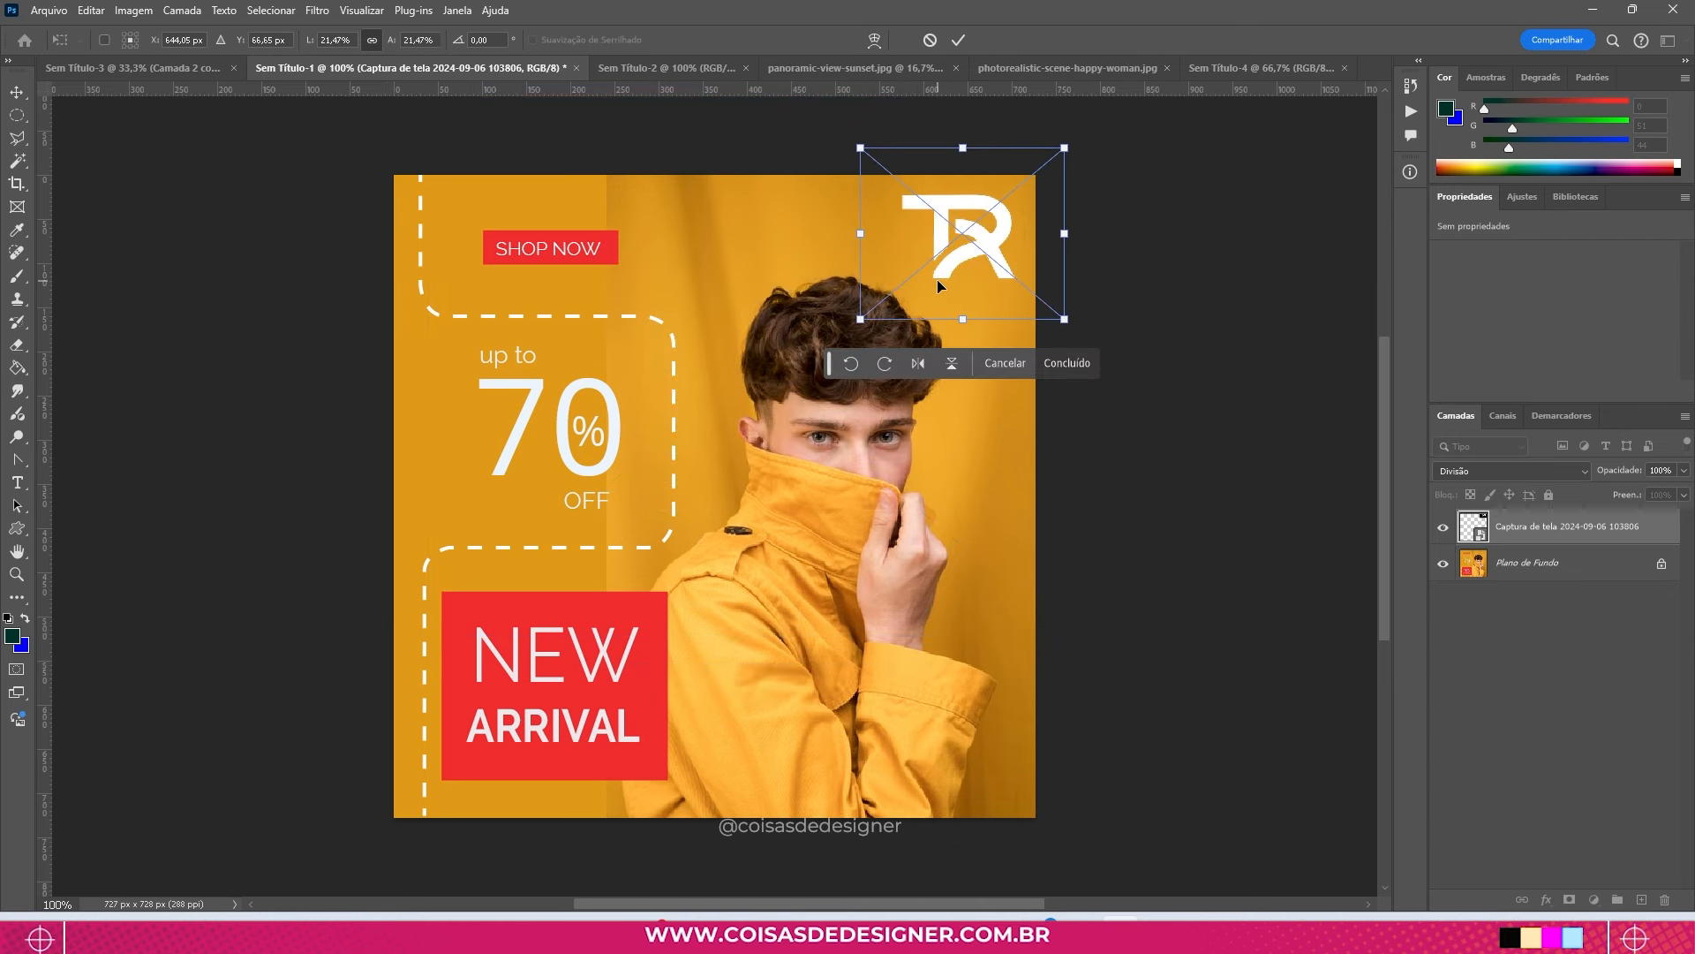
key(Return)
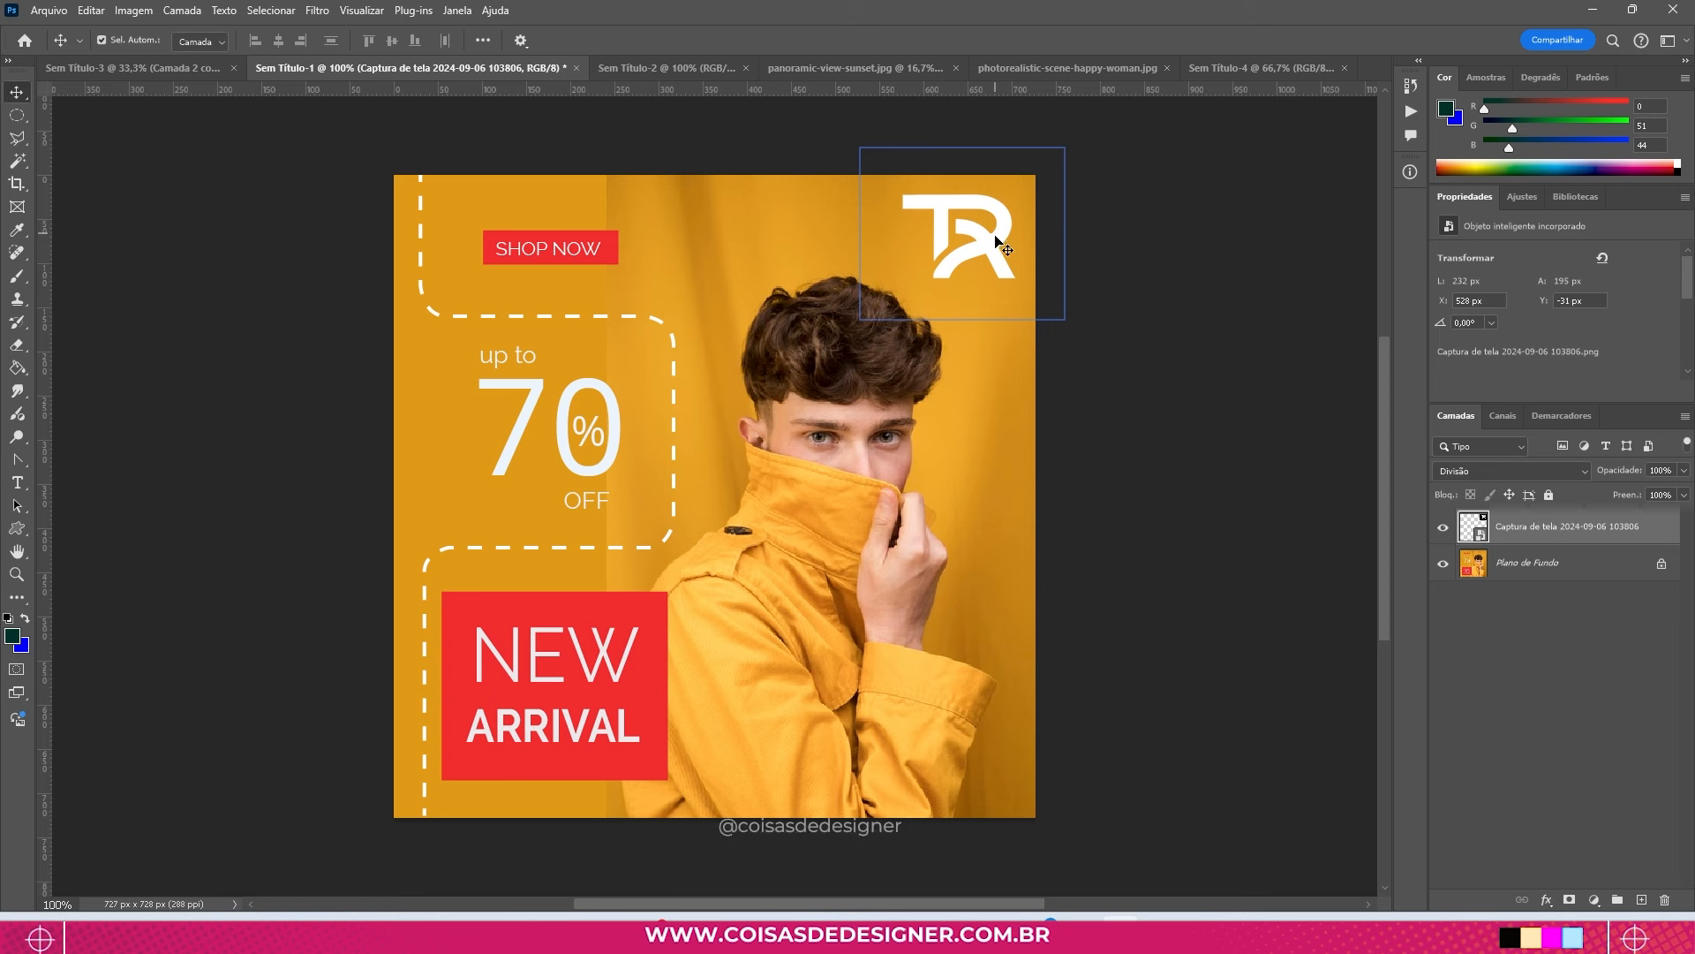
drag(993, 233, 981, 247)
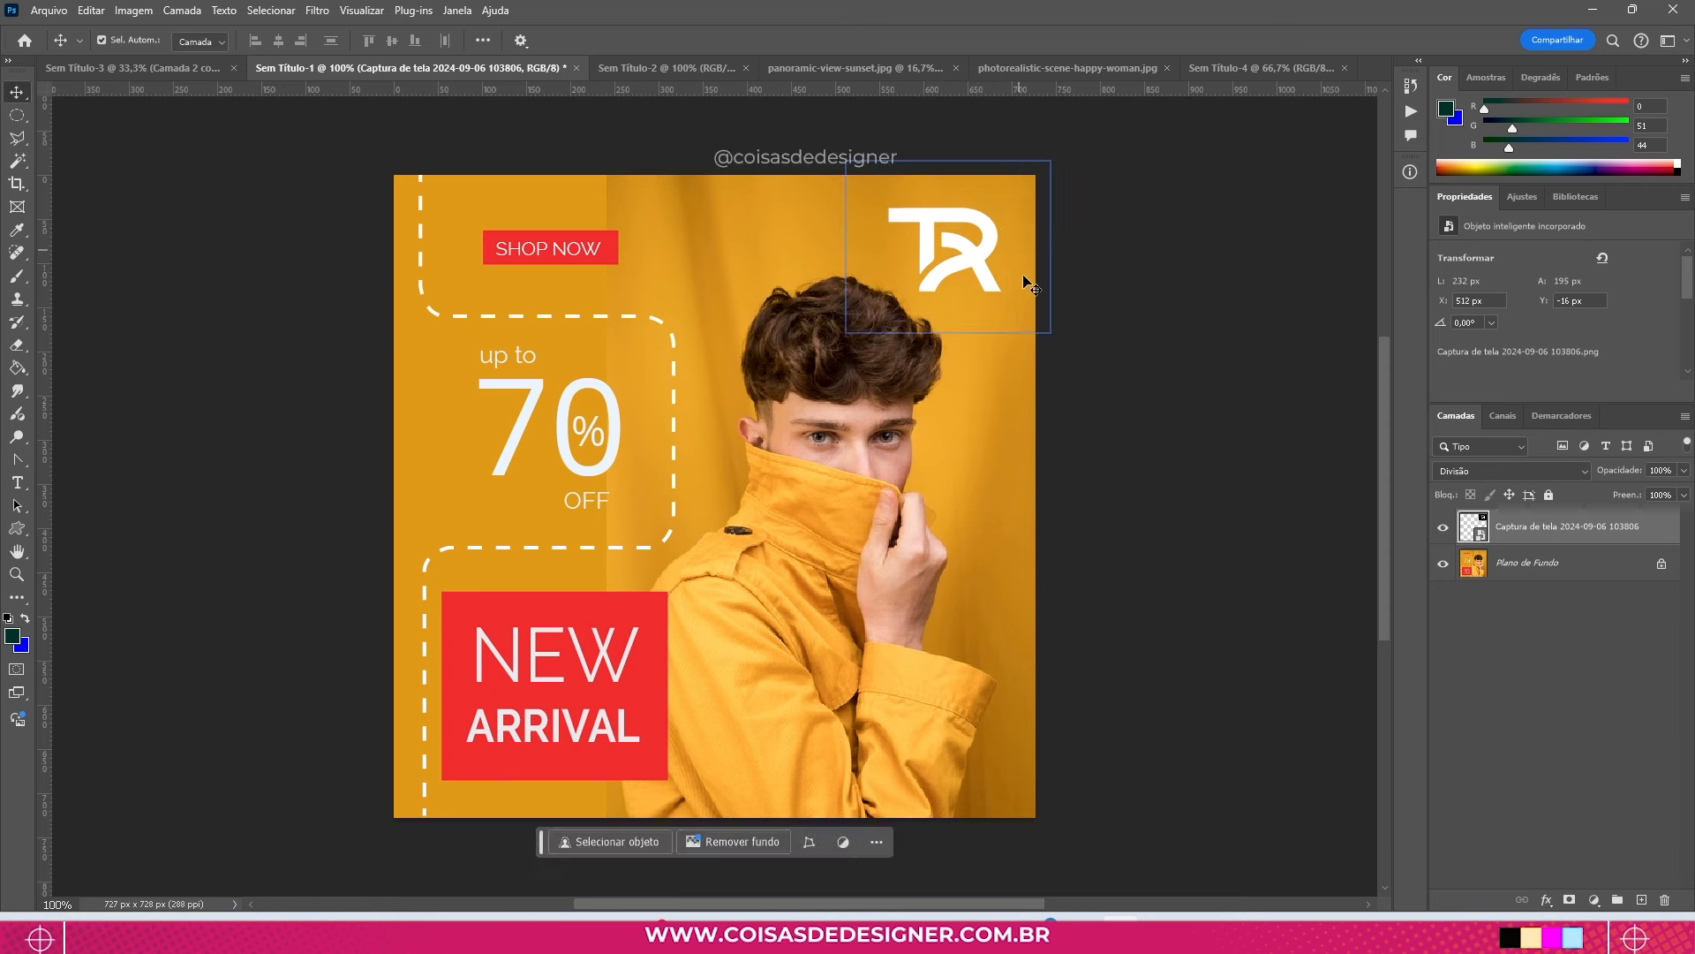
click(1156, 207)
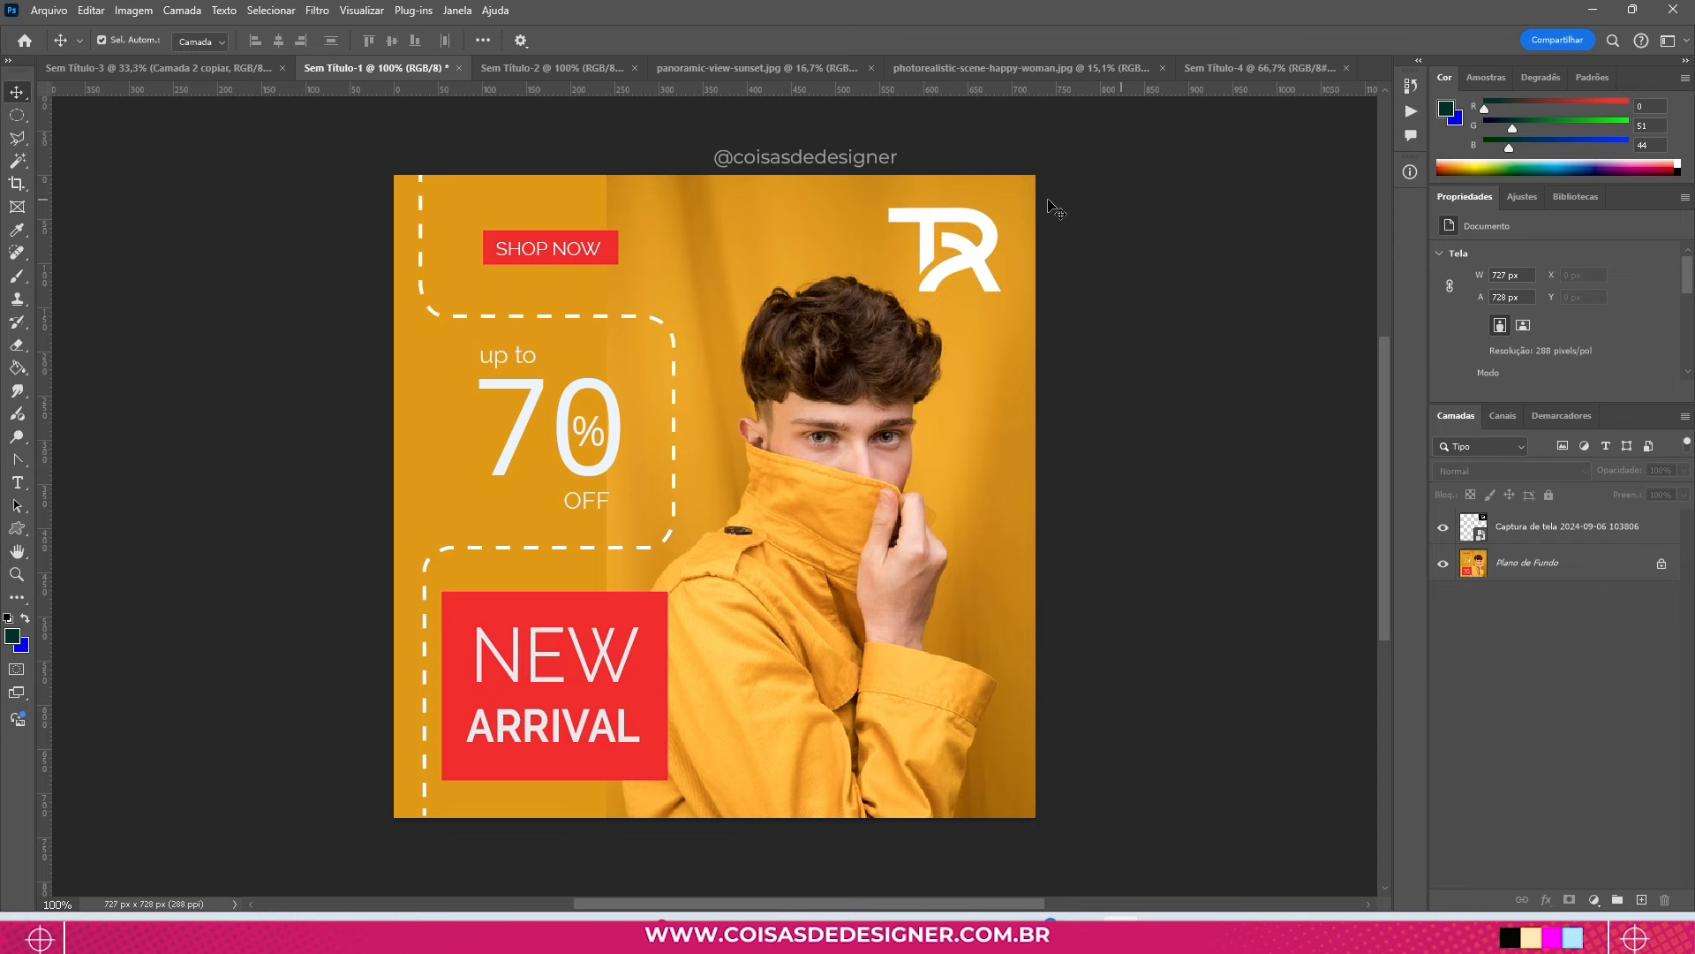
Step: Place the RT logo file Captura de tela 2024-09-06 103814.png from the mesclagem folder into the Sem Título-2 document
click(581, 68)
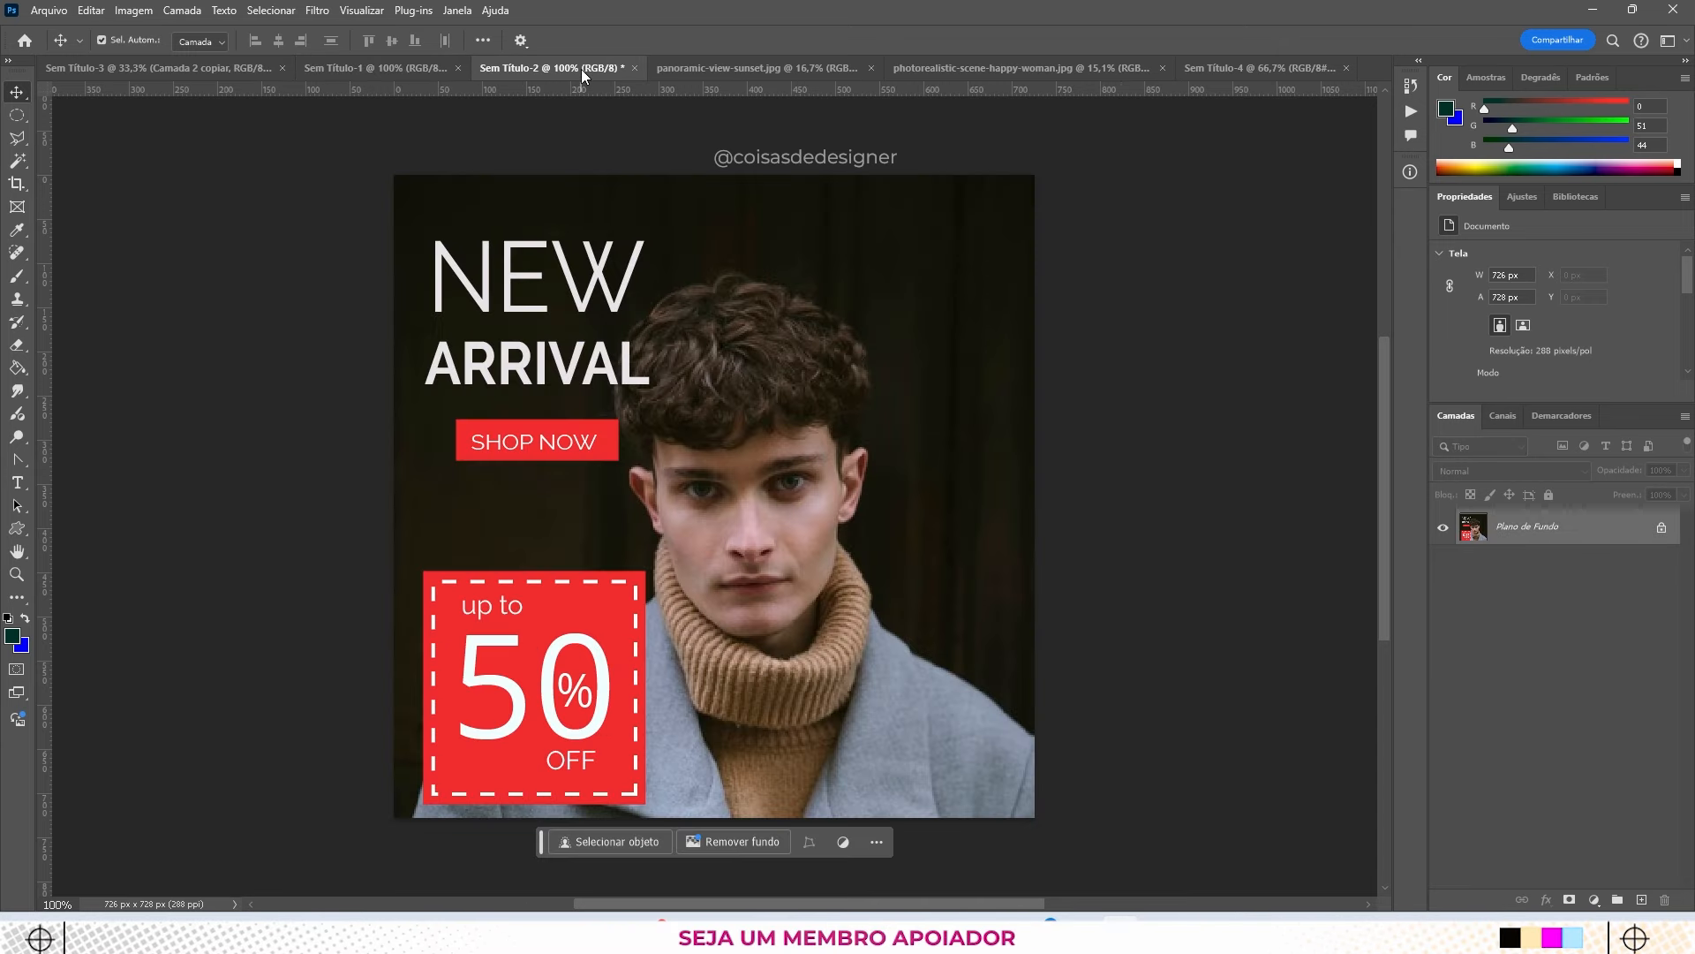
mouse_move(886, 936)
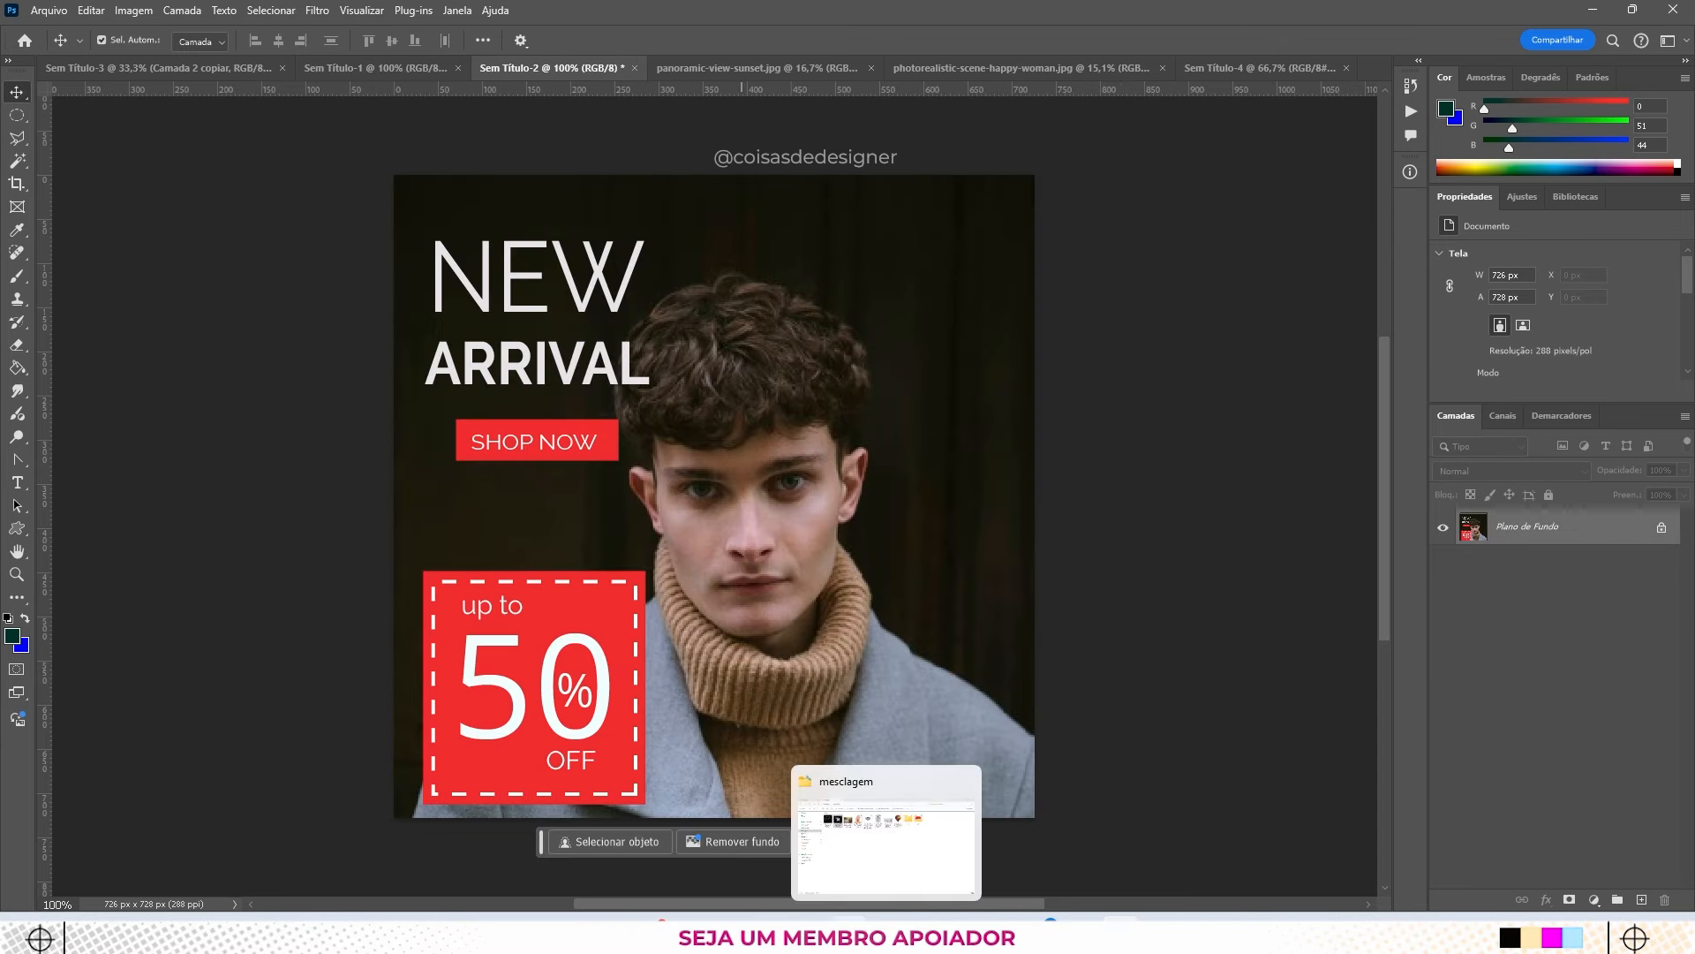
click(878, 867)
click(316, 225)
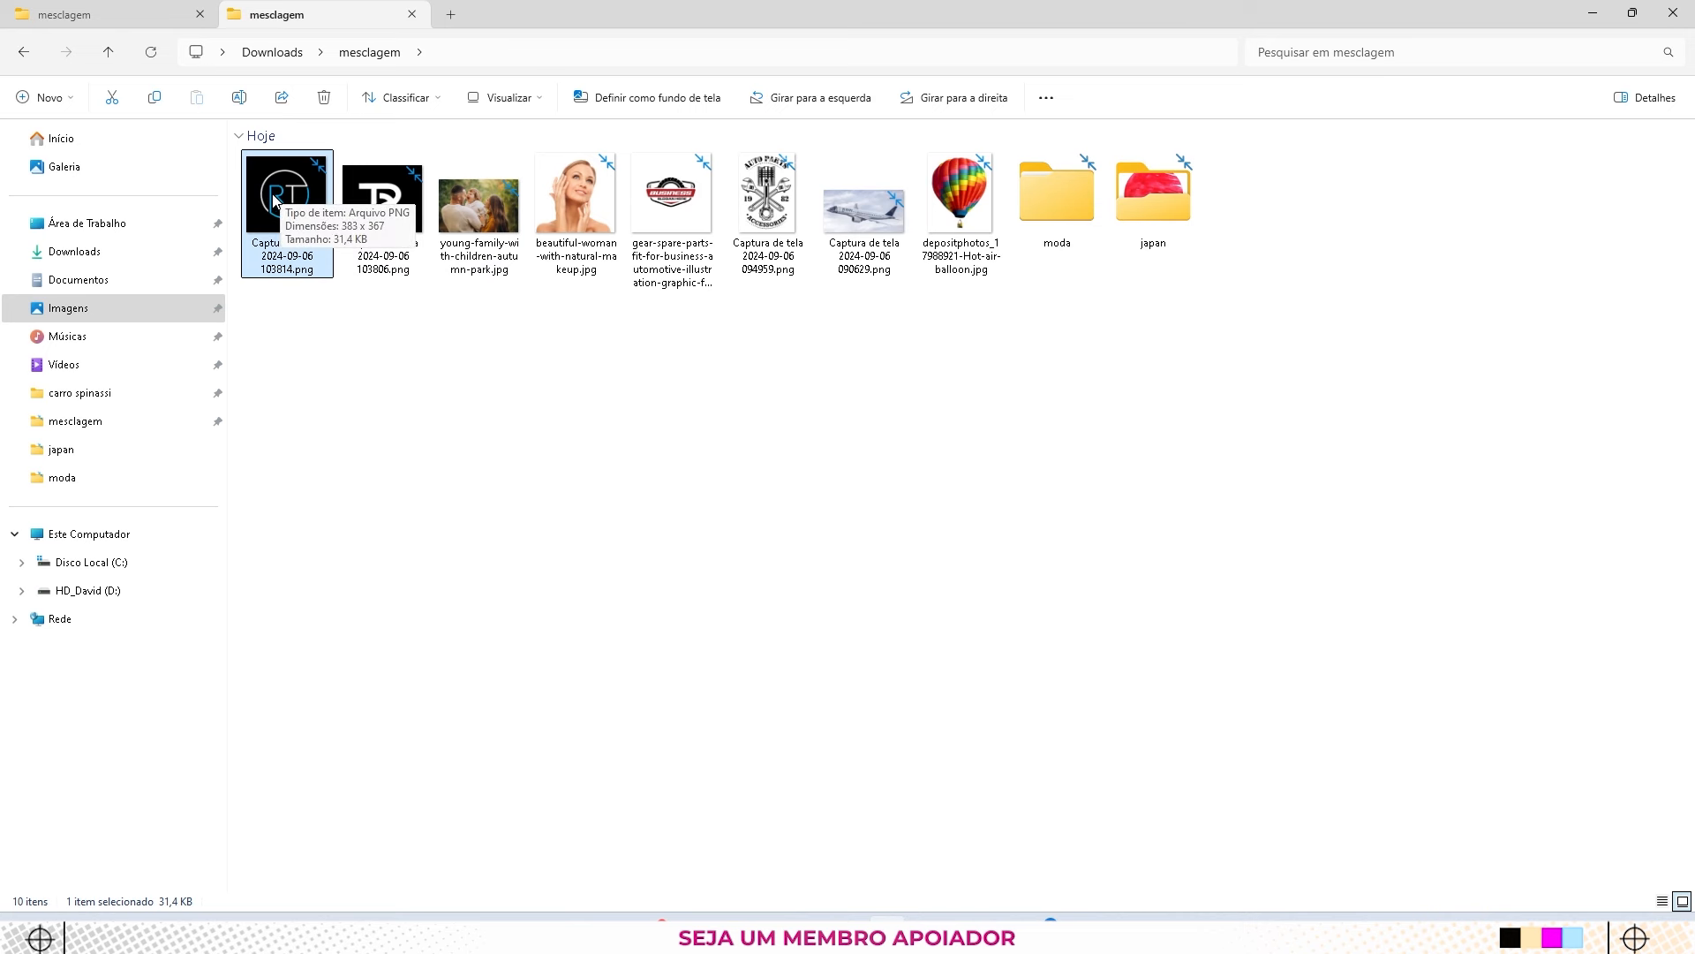
drag(275, 201, 896, 484)
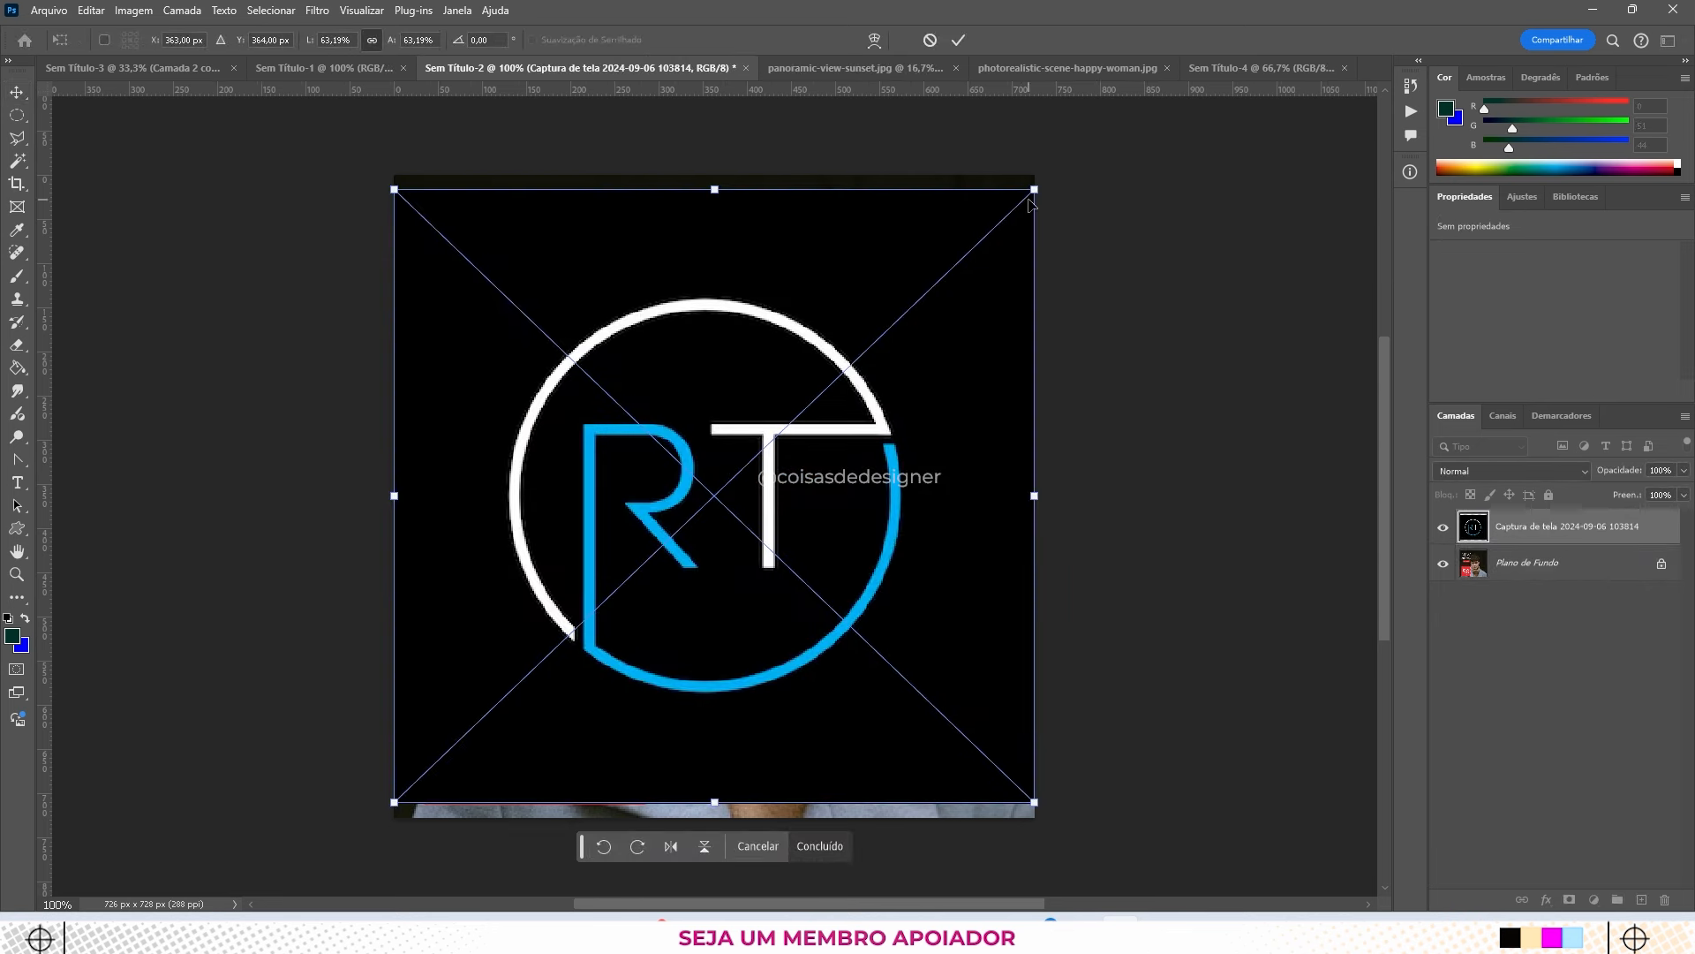
Step: Scale the RT logo to about 527 × 505 px over the man's face and set its layer's blending mode to Divisão
drag(1030, 200, 862, 351)
drag(750, 511, 876, 395)
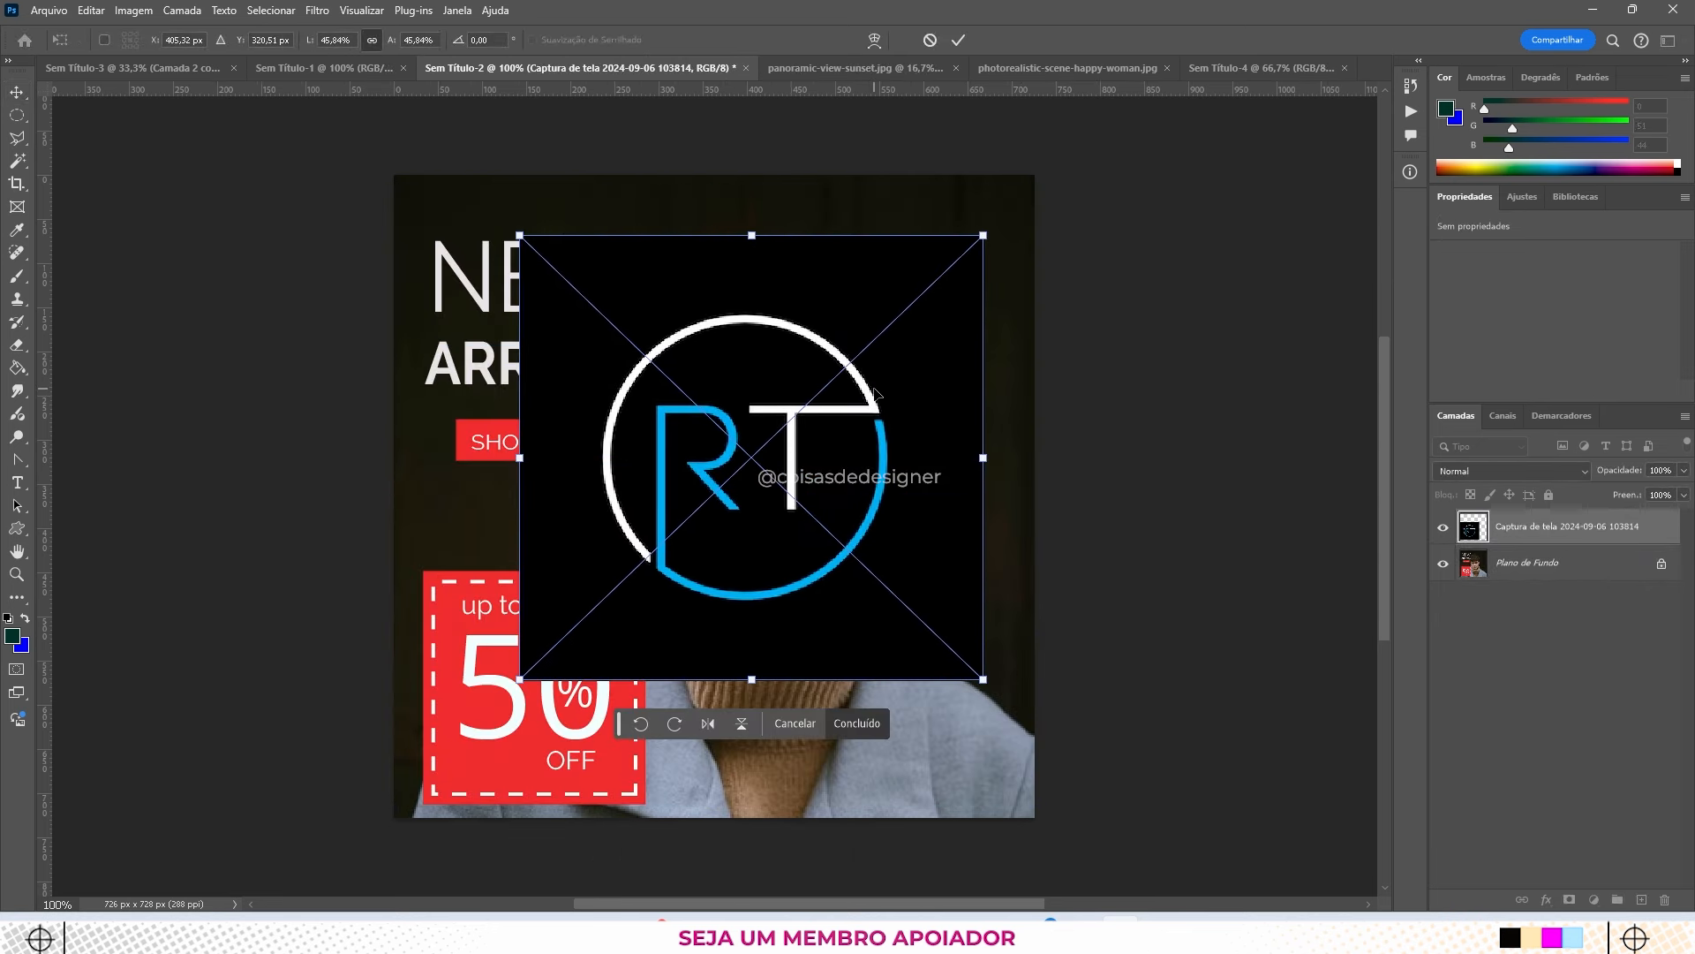
key(Return)
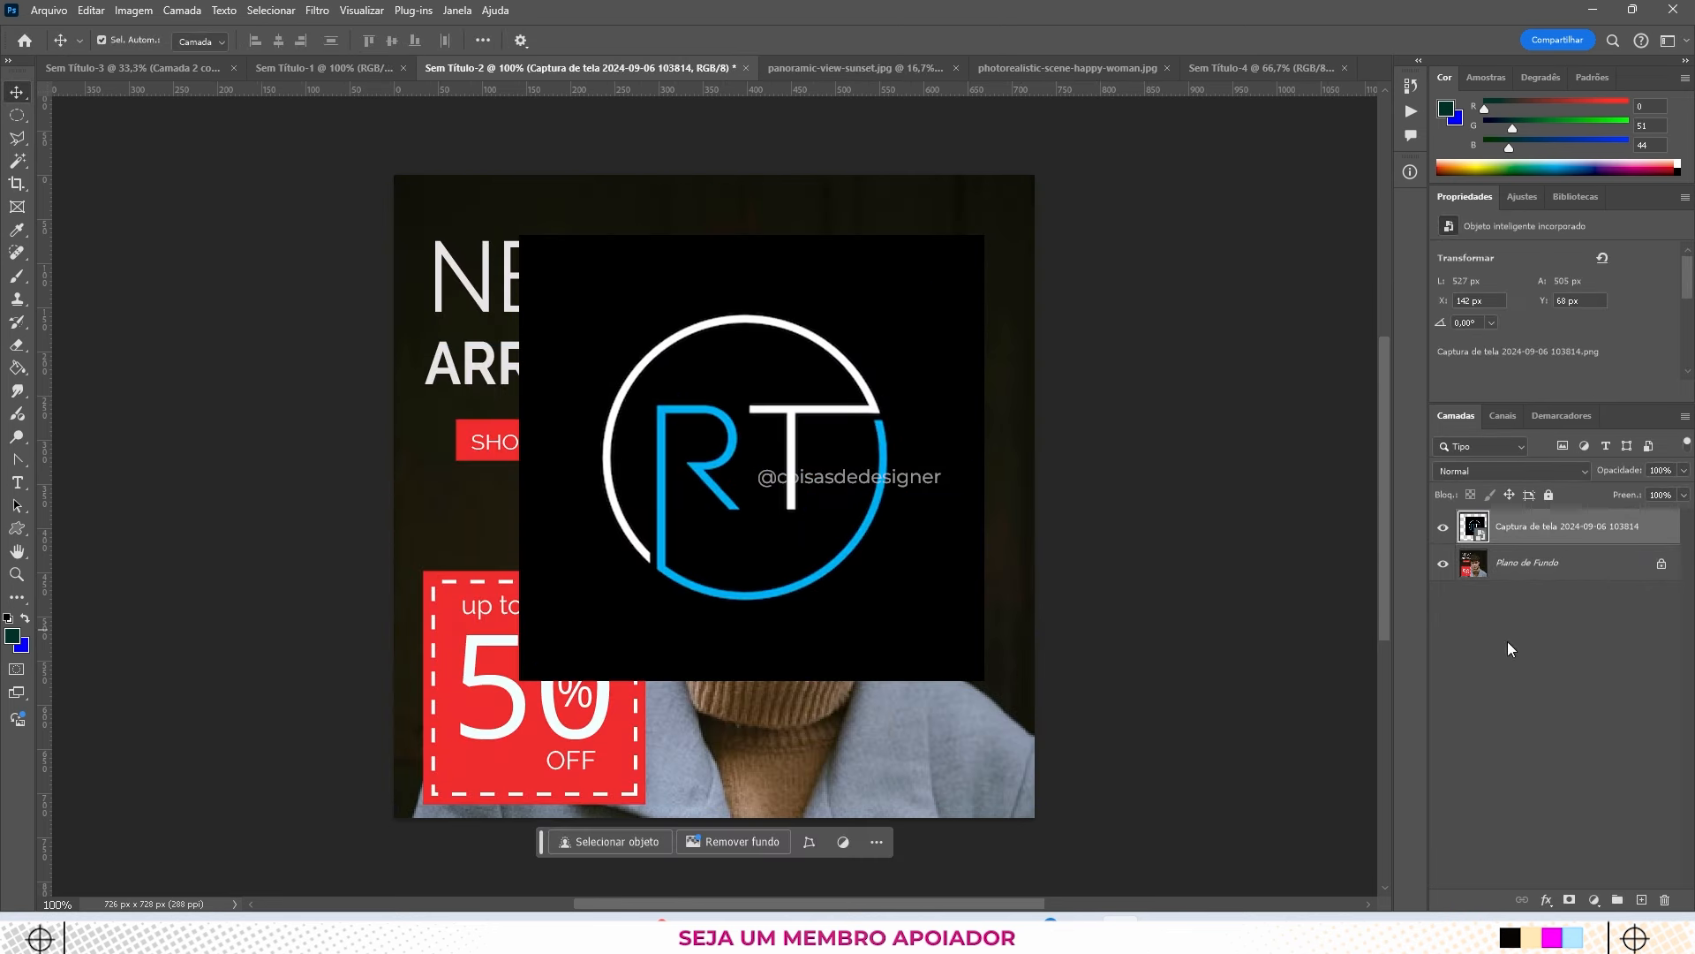
click(1489, 470)
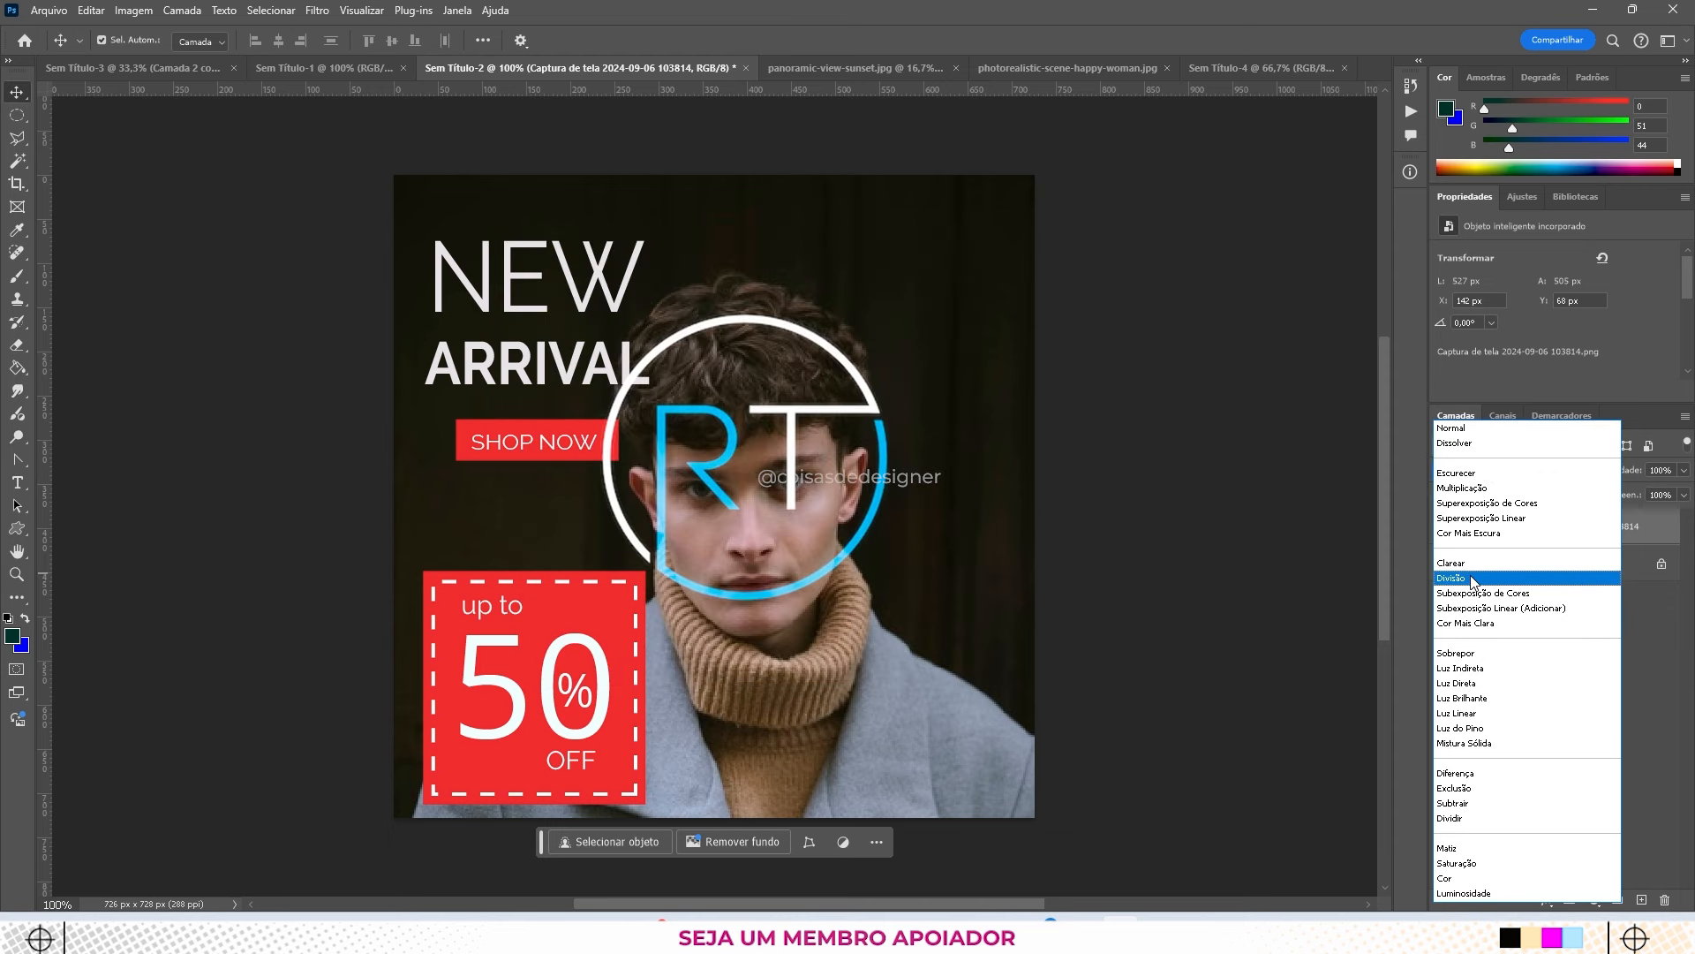
click(1473, 579)
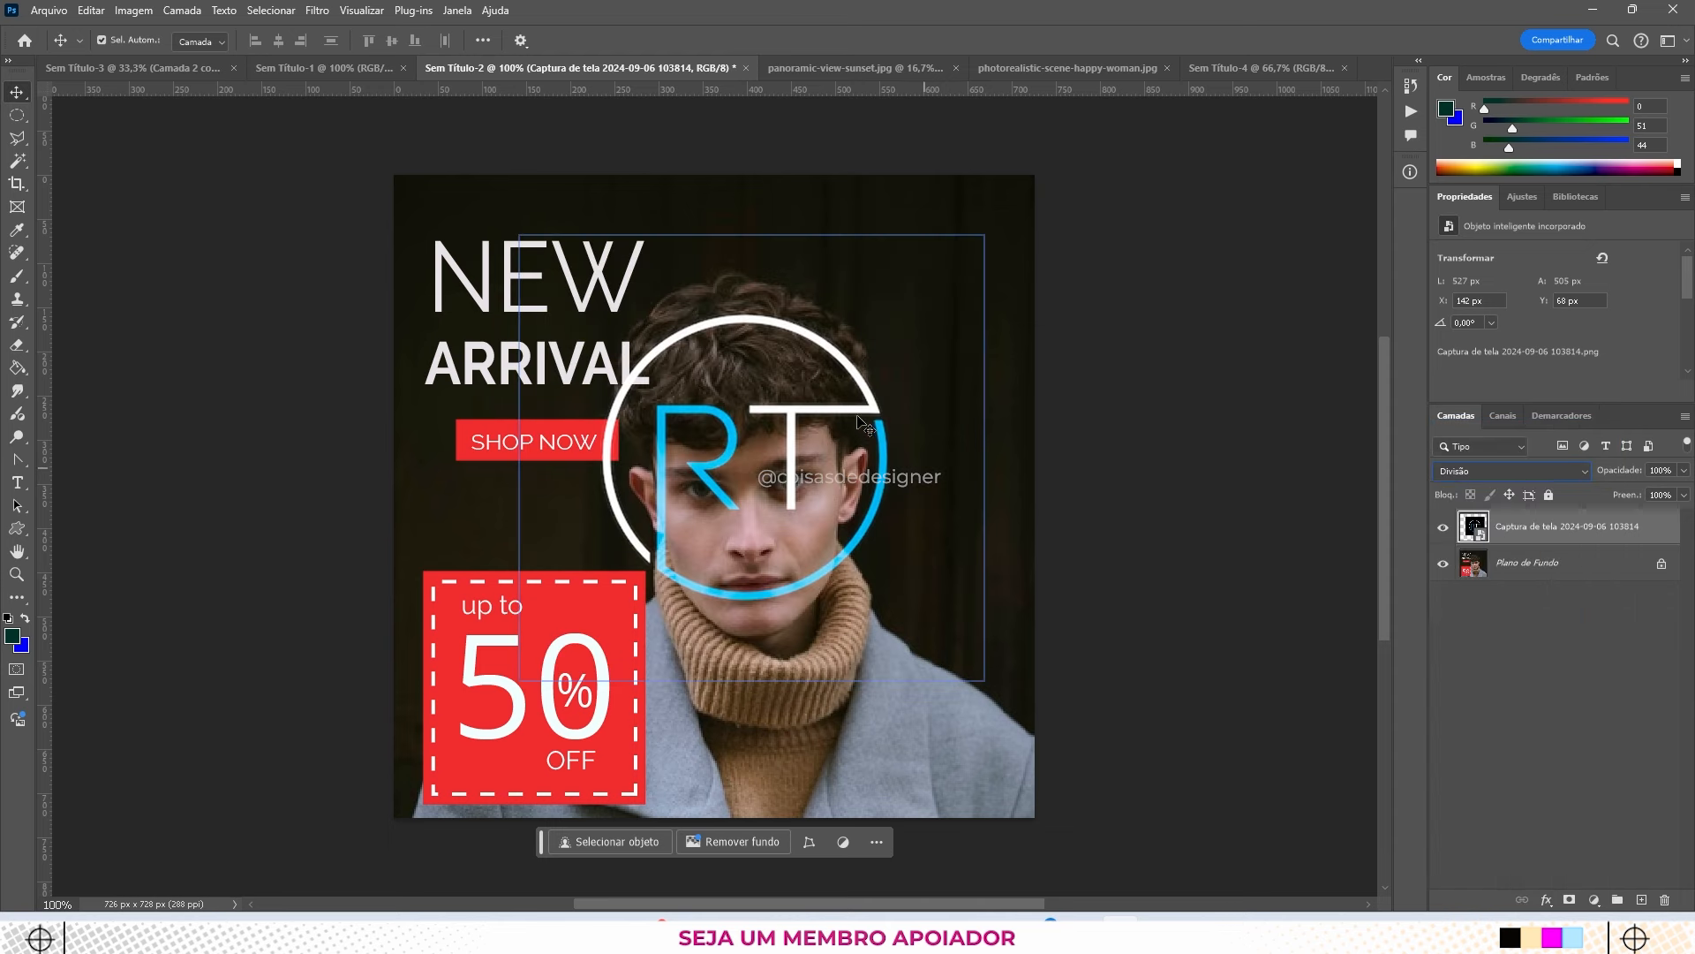
Step: Try the blended RT logo at several positions over the dark banner, from the upper edge to the red 50% box
drag(847, 405, 856, 364)
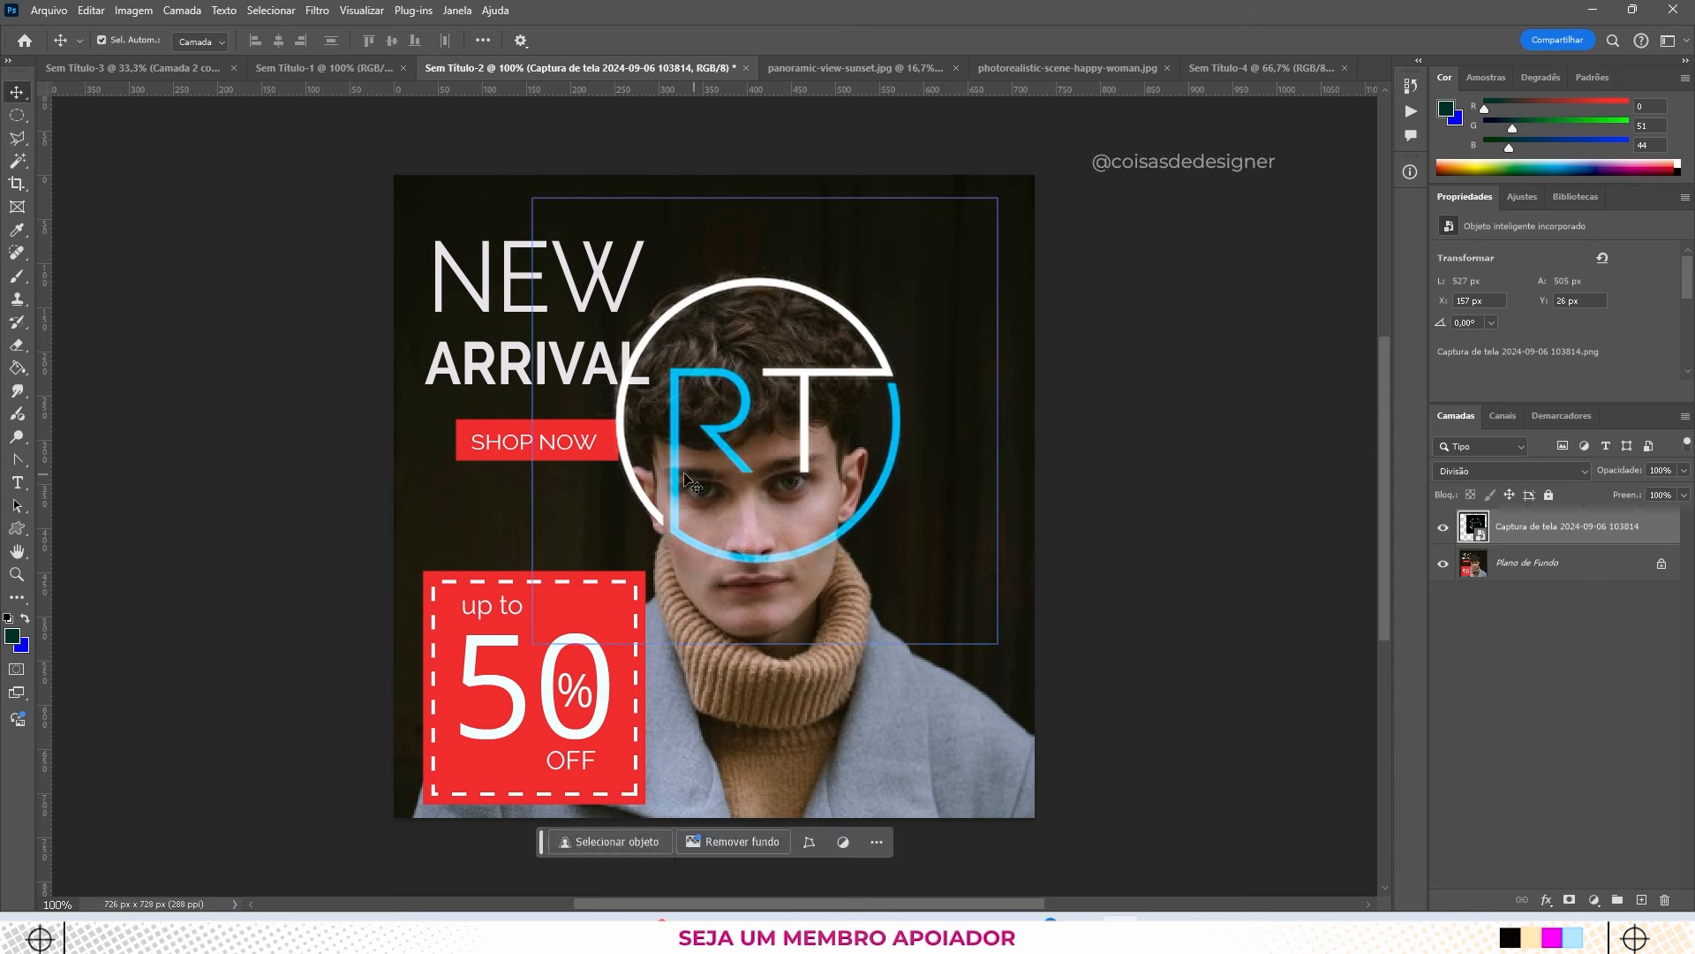
drag(694, 485, 870, 221)
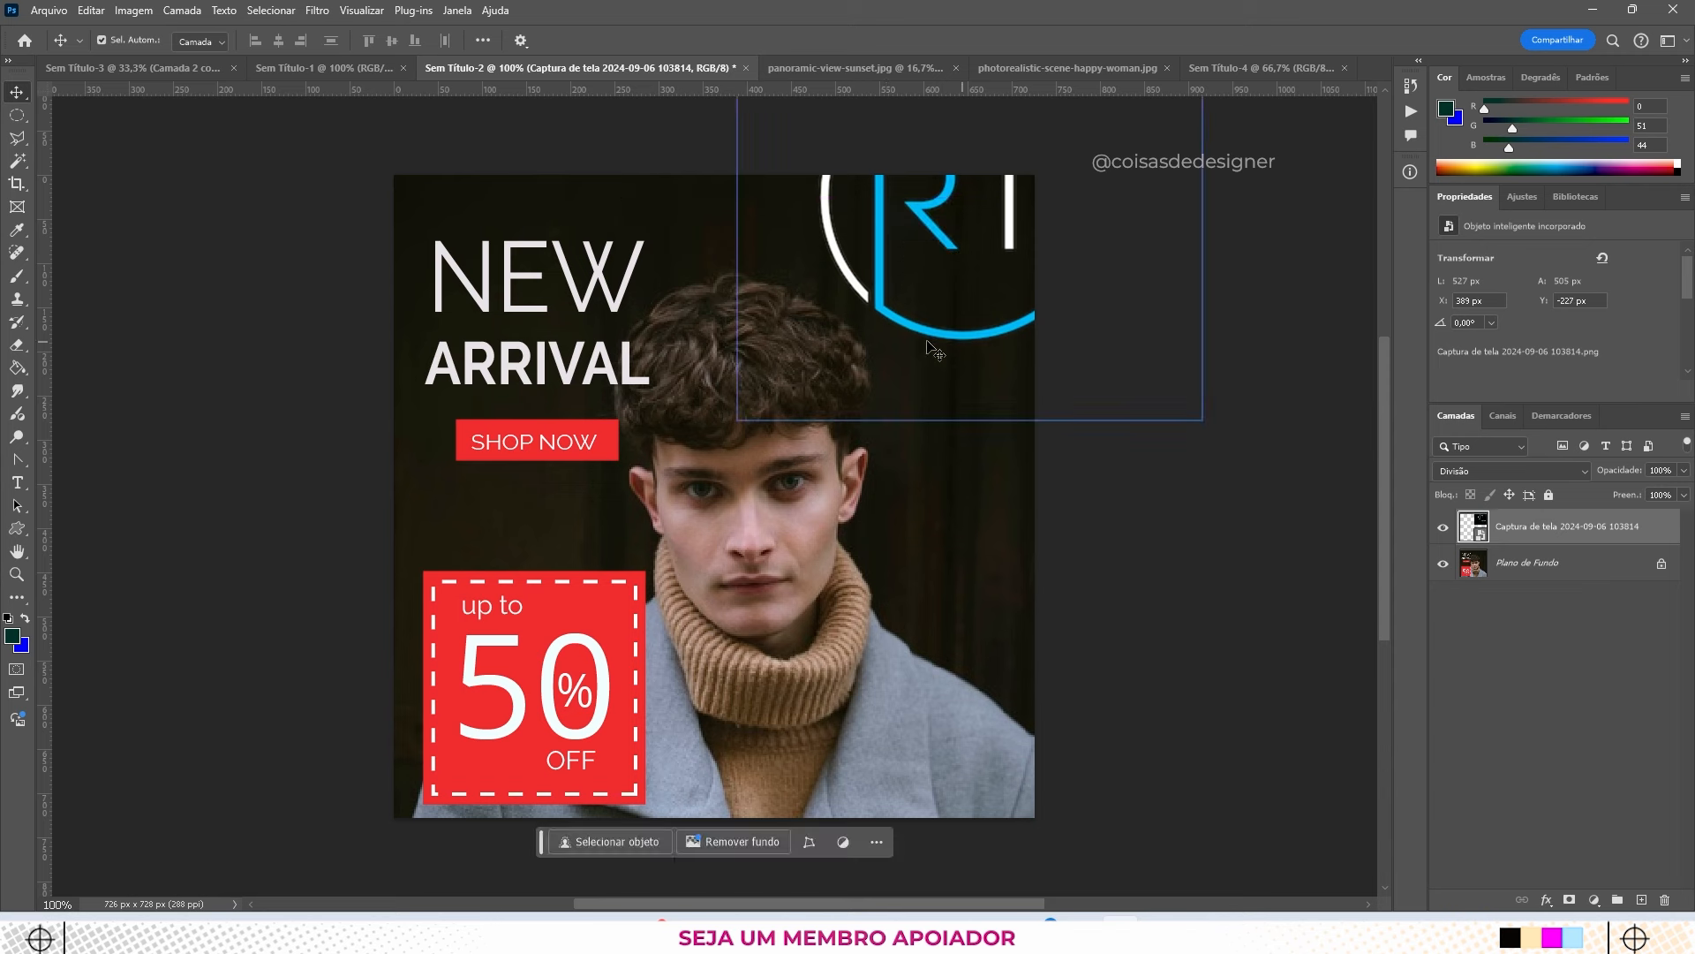
drag(886, 307, 864, 276)
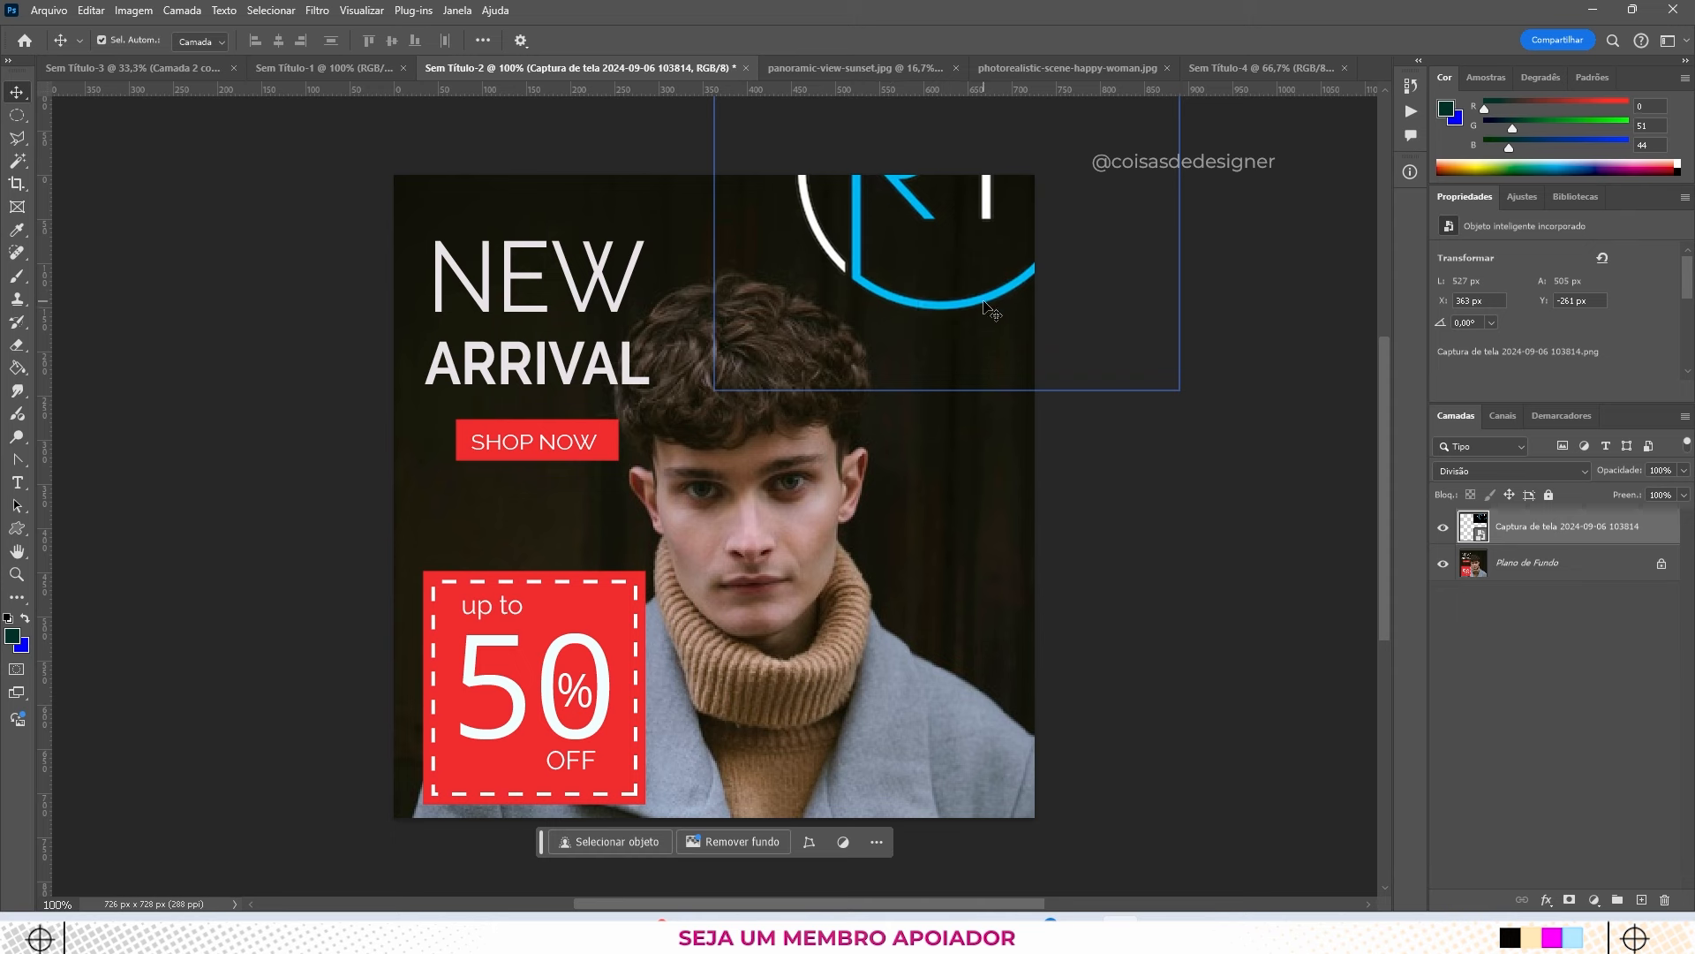
drag(980, 307, 682, 642)
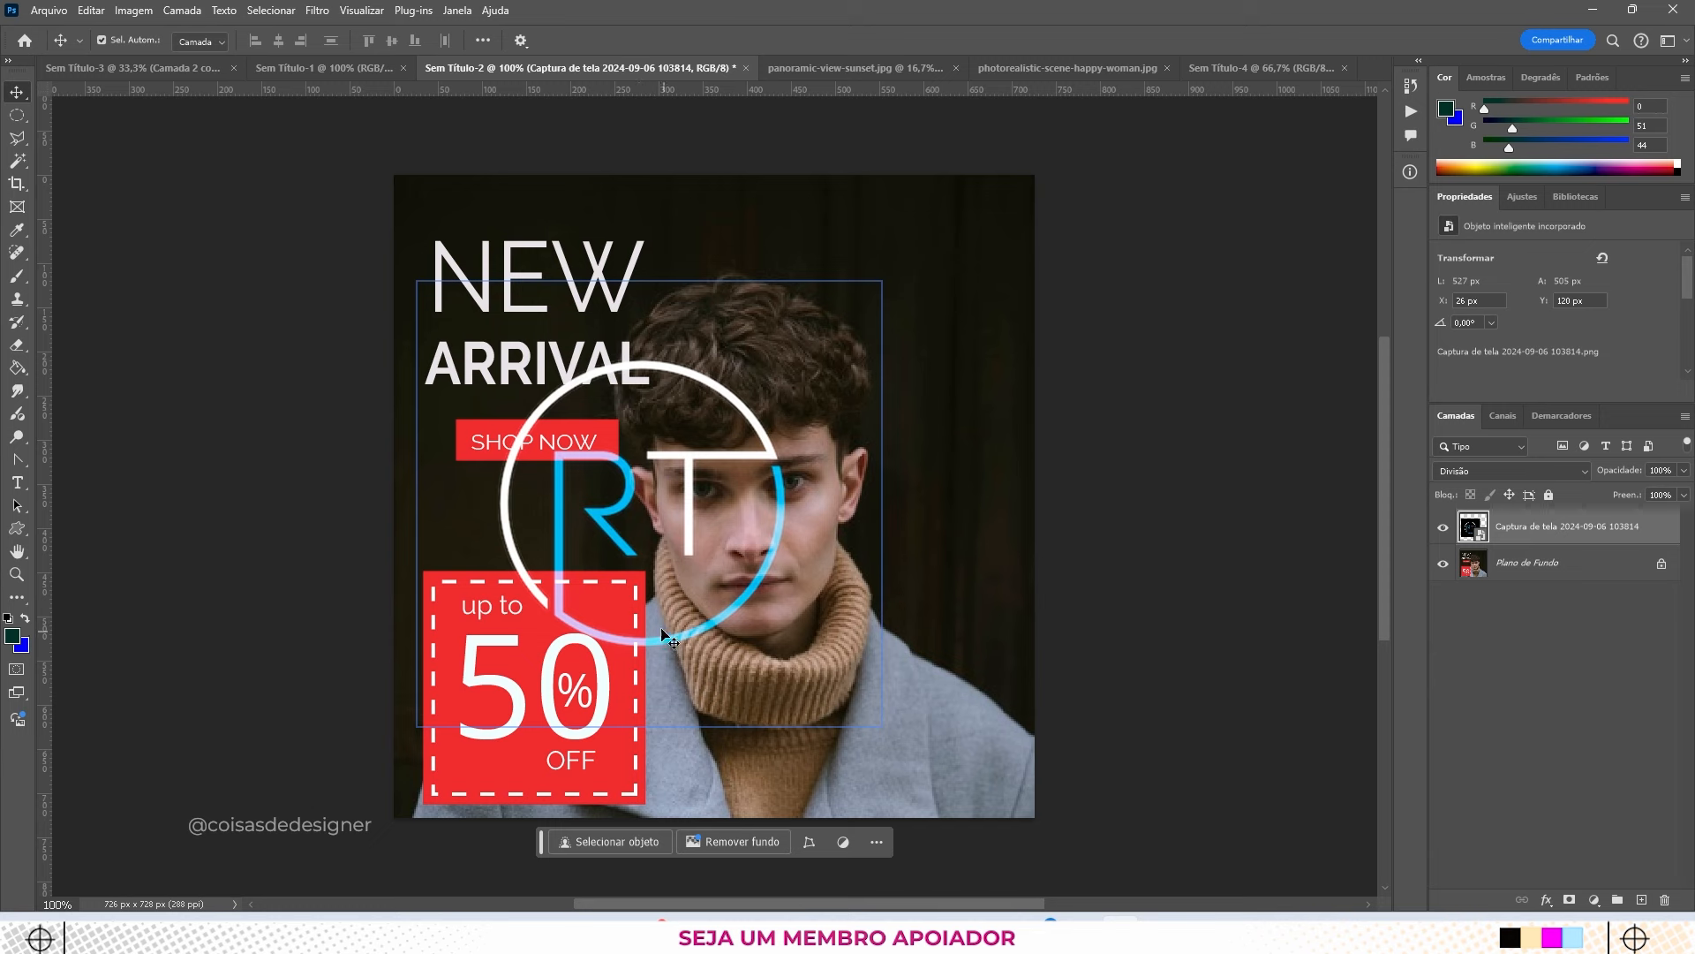
Step: Move the RT logo to the dark banner's upper-right corner and scale its layer down to about 273 × 261 px
drag(699, 452, 935, 285)
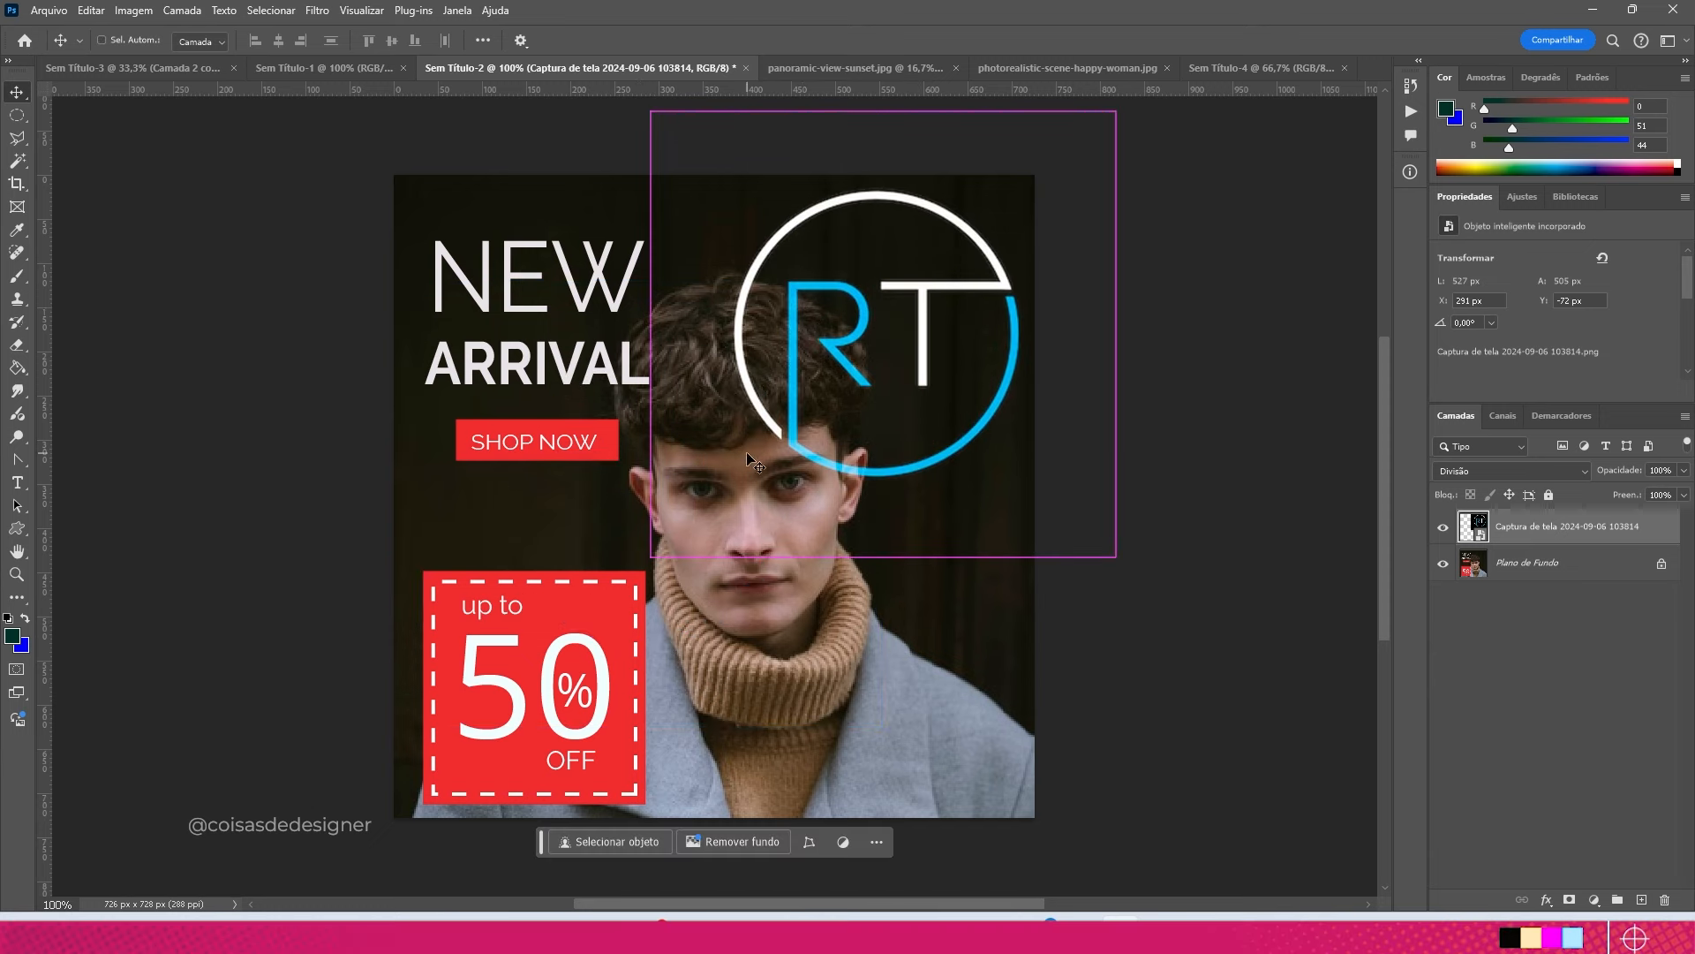
key(ctrl+t)
drag(655, 559, 821, 384)
drag(944, 311, 935, 301)
key(Return)
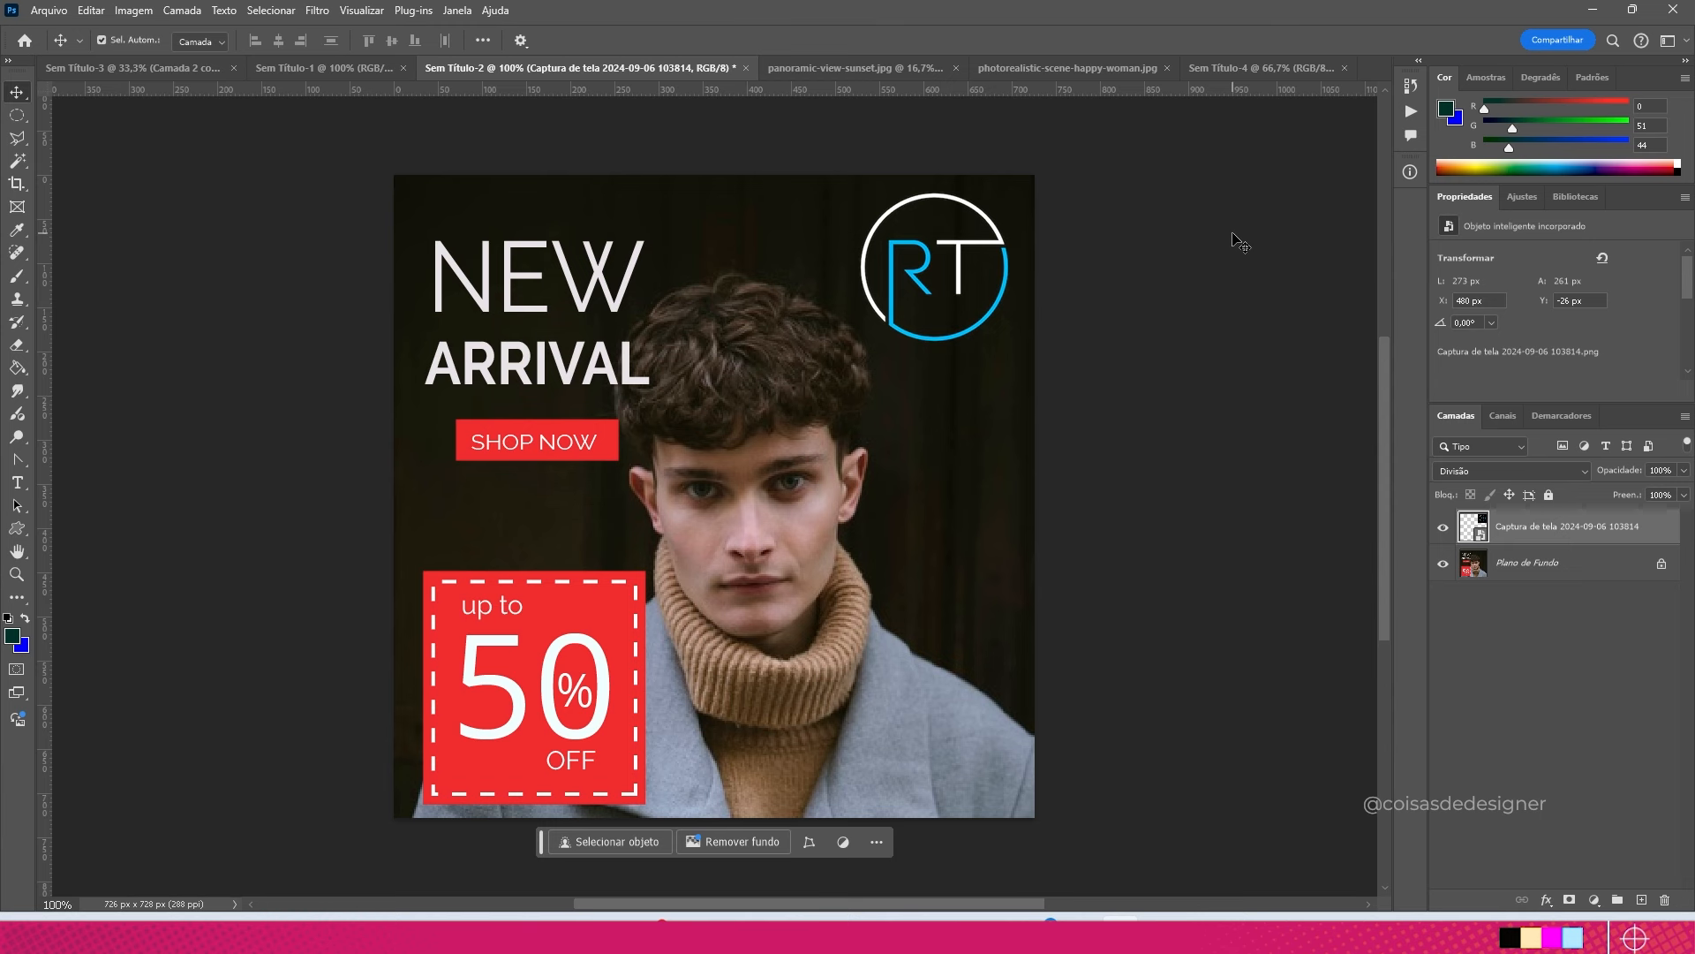
Step: Place the RT logo file Captura de tela 2024-09-06 103814.png from the mesclagem folder into the Sem Título-1 document
click(337, 67)
click(886, 270)
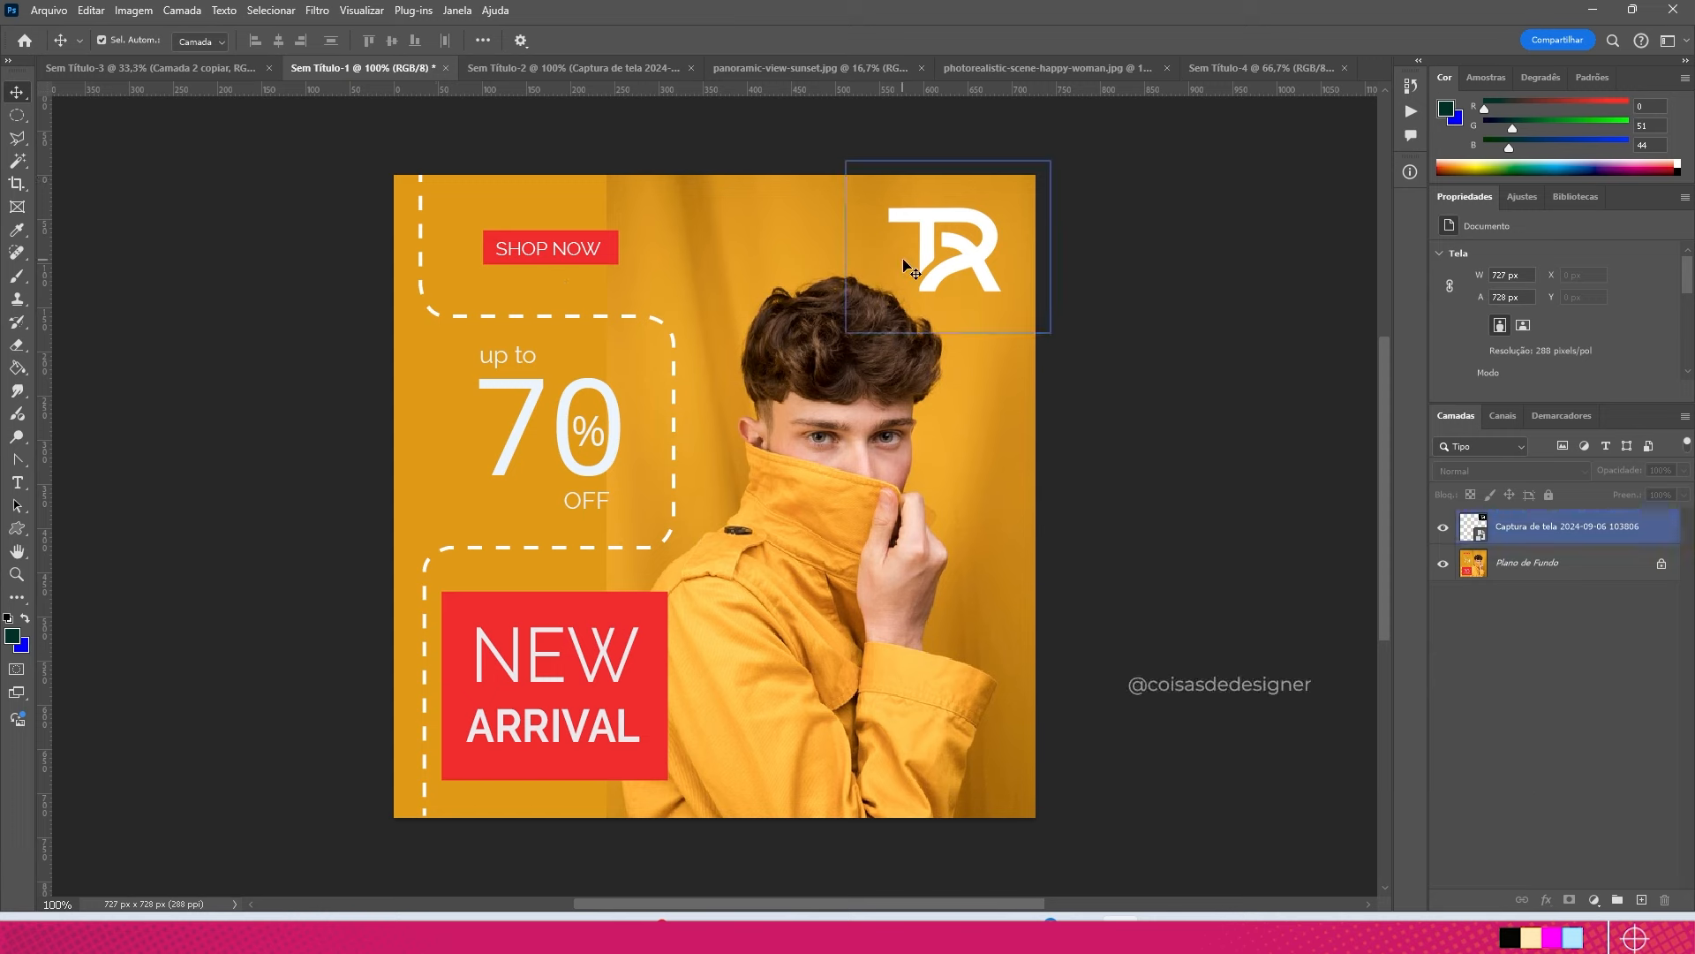
mouse_move(927, 936)
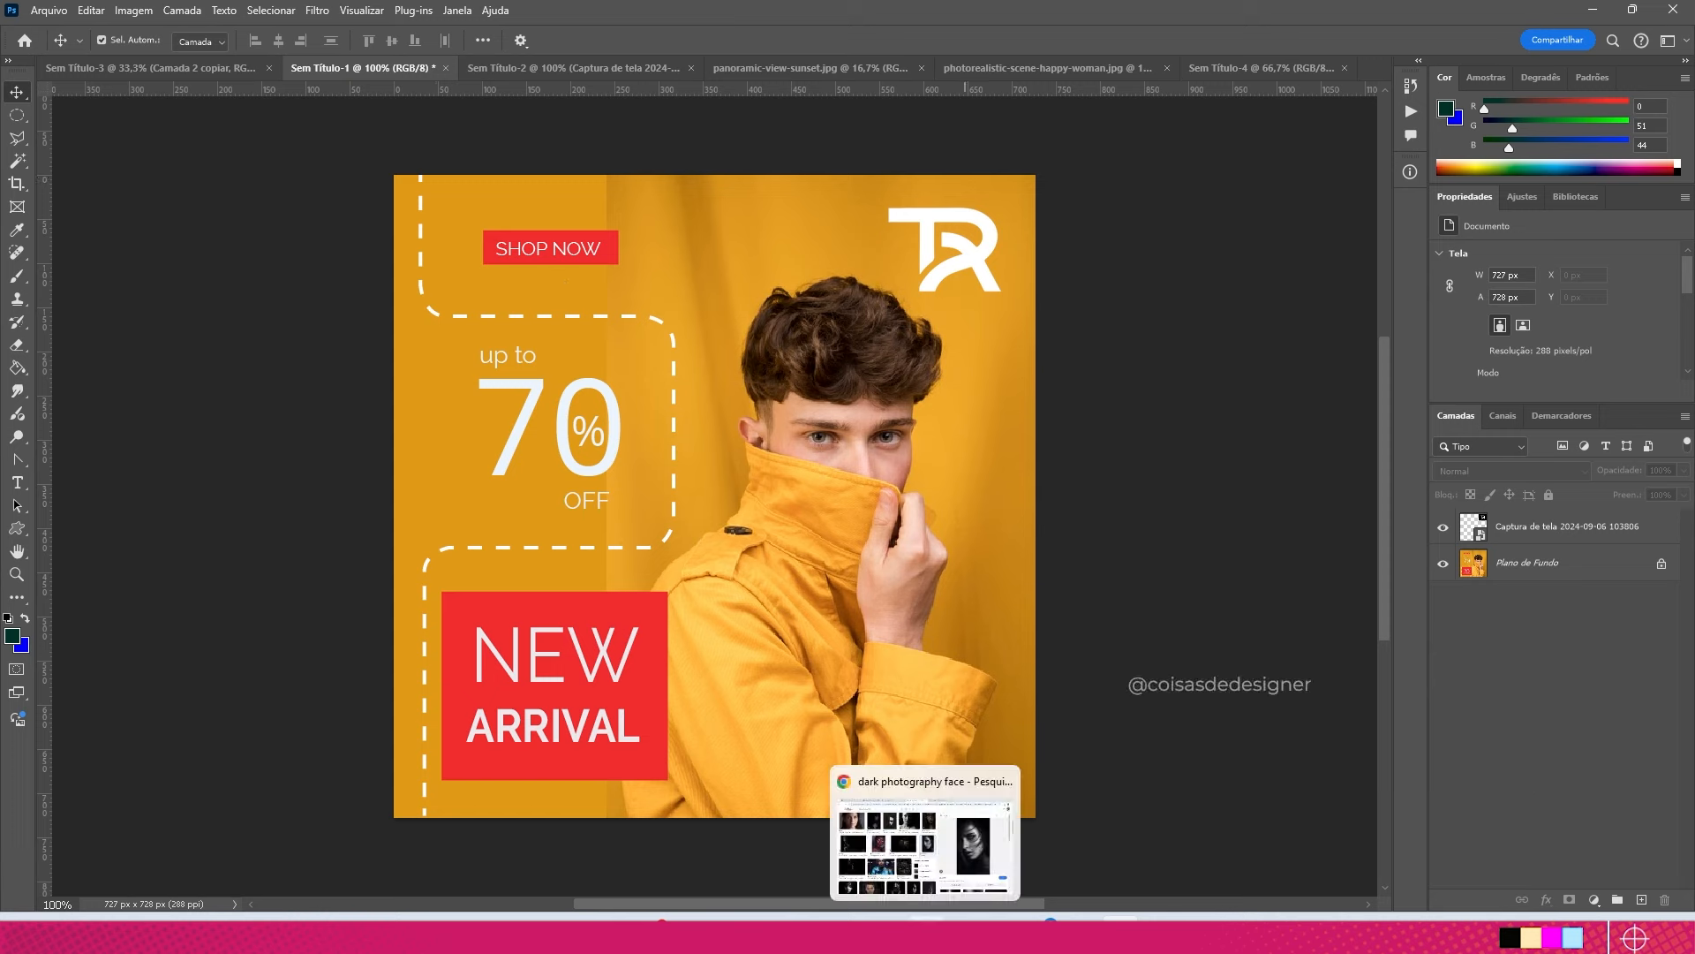
click(1120, 936)
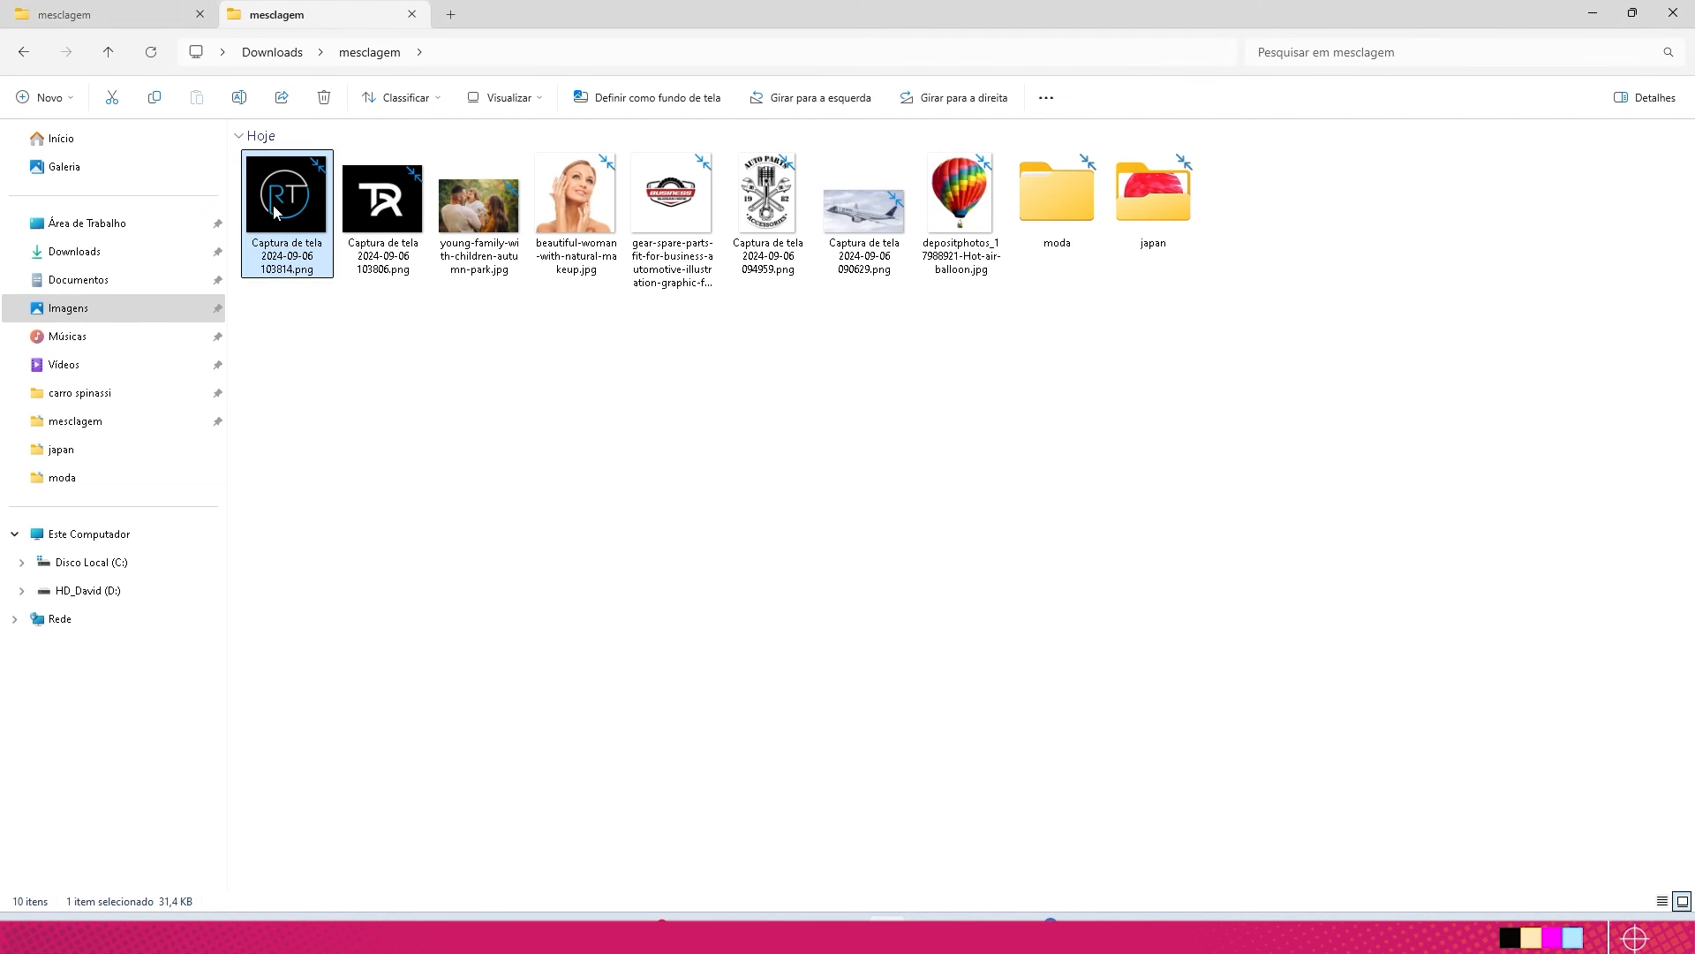
drag(284, 214, 729, 404)
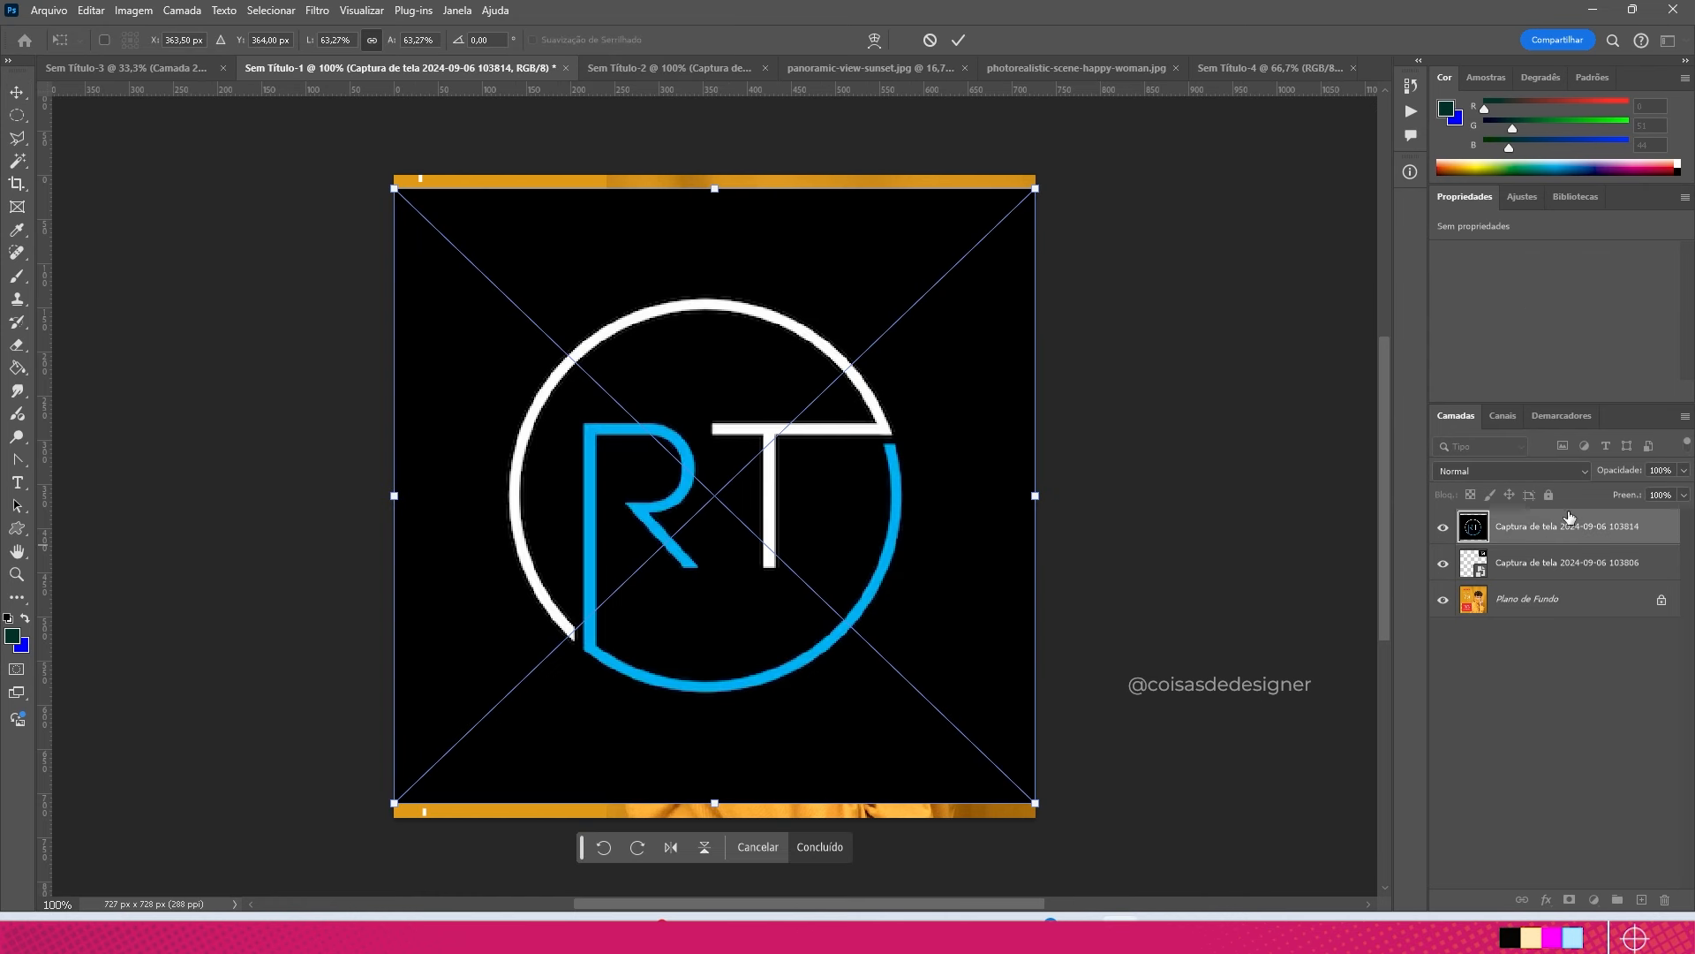
Step: Set the RT logo's blending mode to Divisão, scale it to about 295 × 283 px and position it beside the SHOP NOW label
click(1552, 473)
click(1512, 580)
drag(1035, 801, 655, 448)
drag(594, 338, 732, 276)
key(Return)
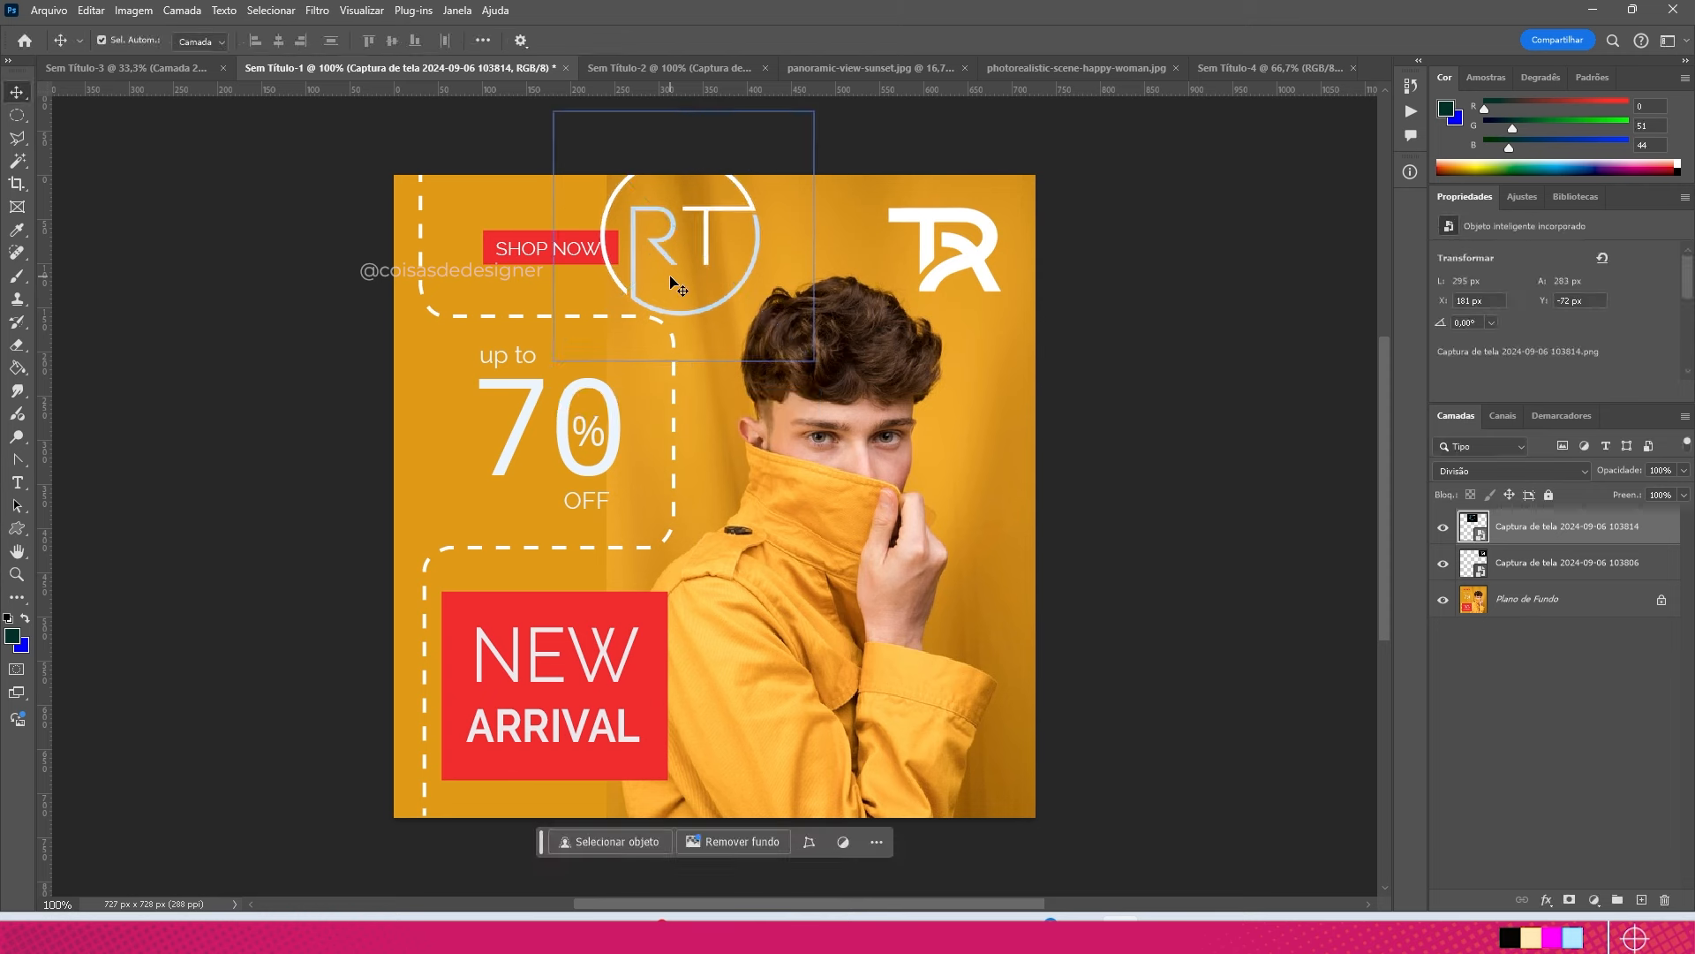
drag(671, 256, 685, 250)
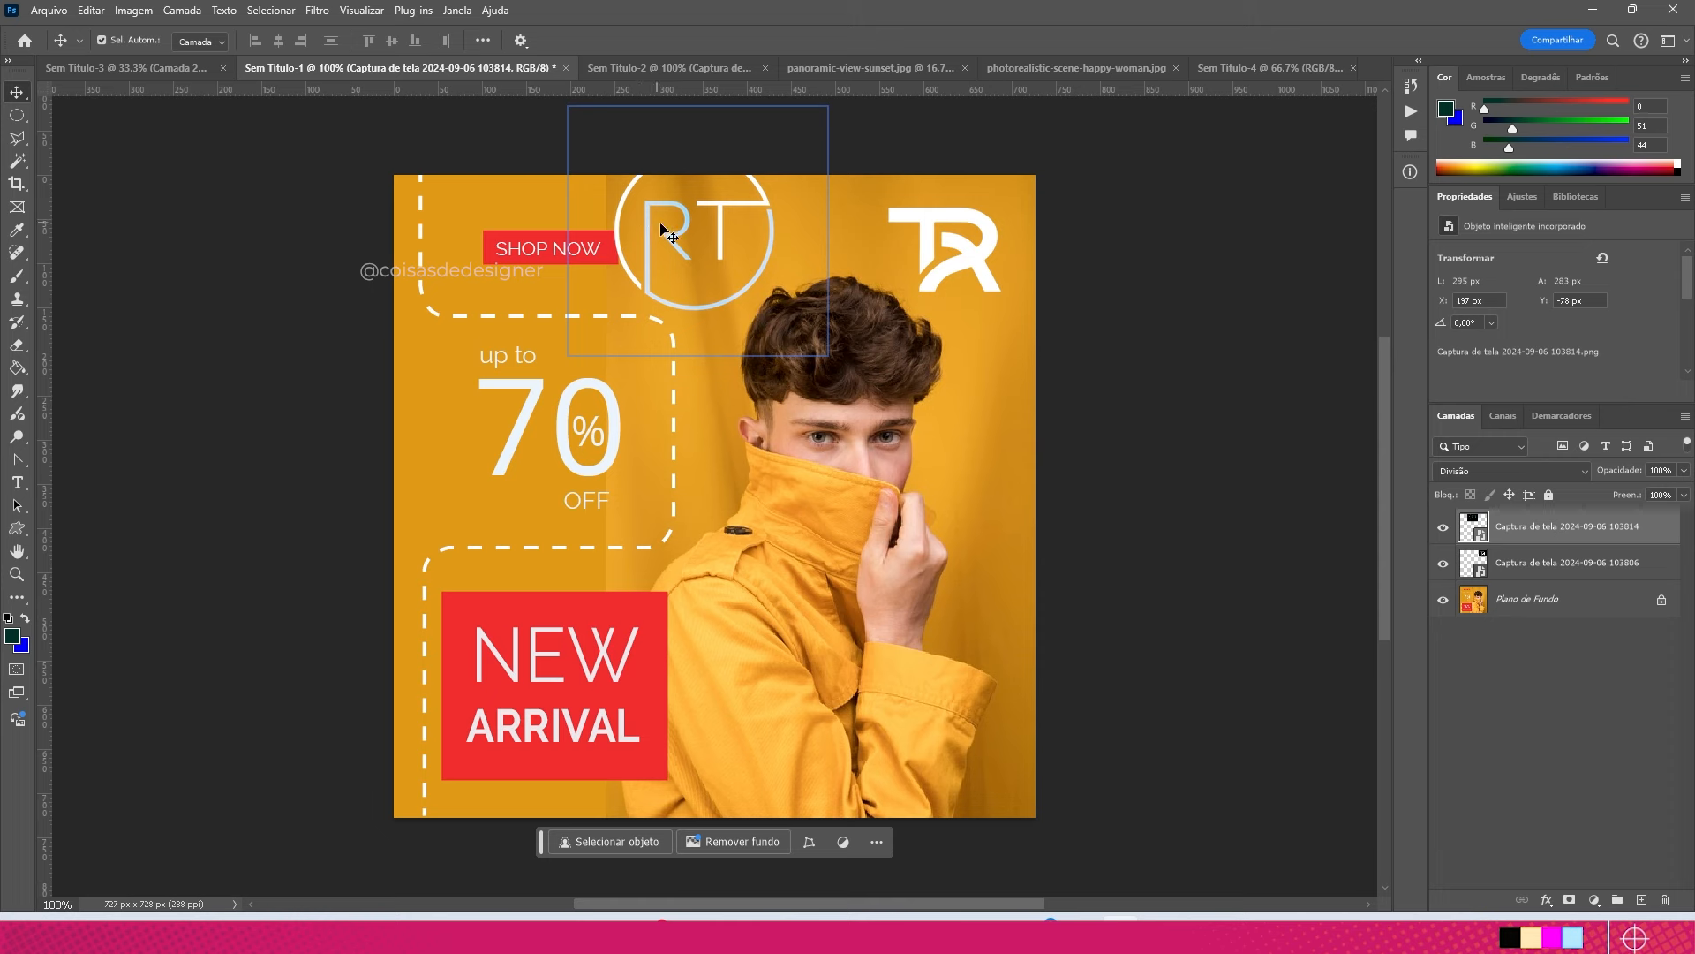
Step: In the Sem Título-3 document, move the separate blue circle up and inward so it overlaps the green and red circles more
click(138, 70)
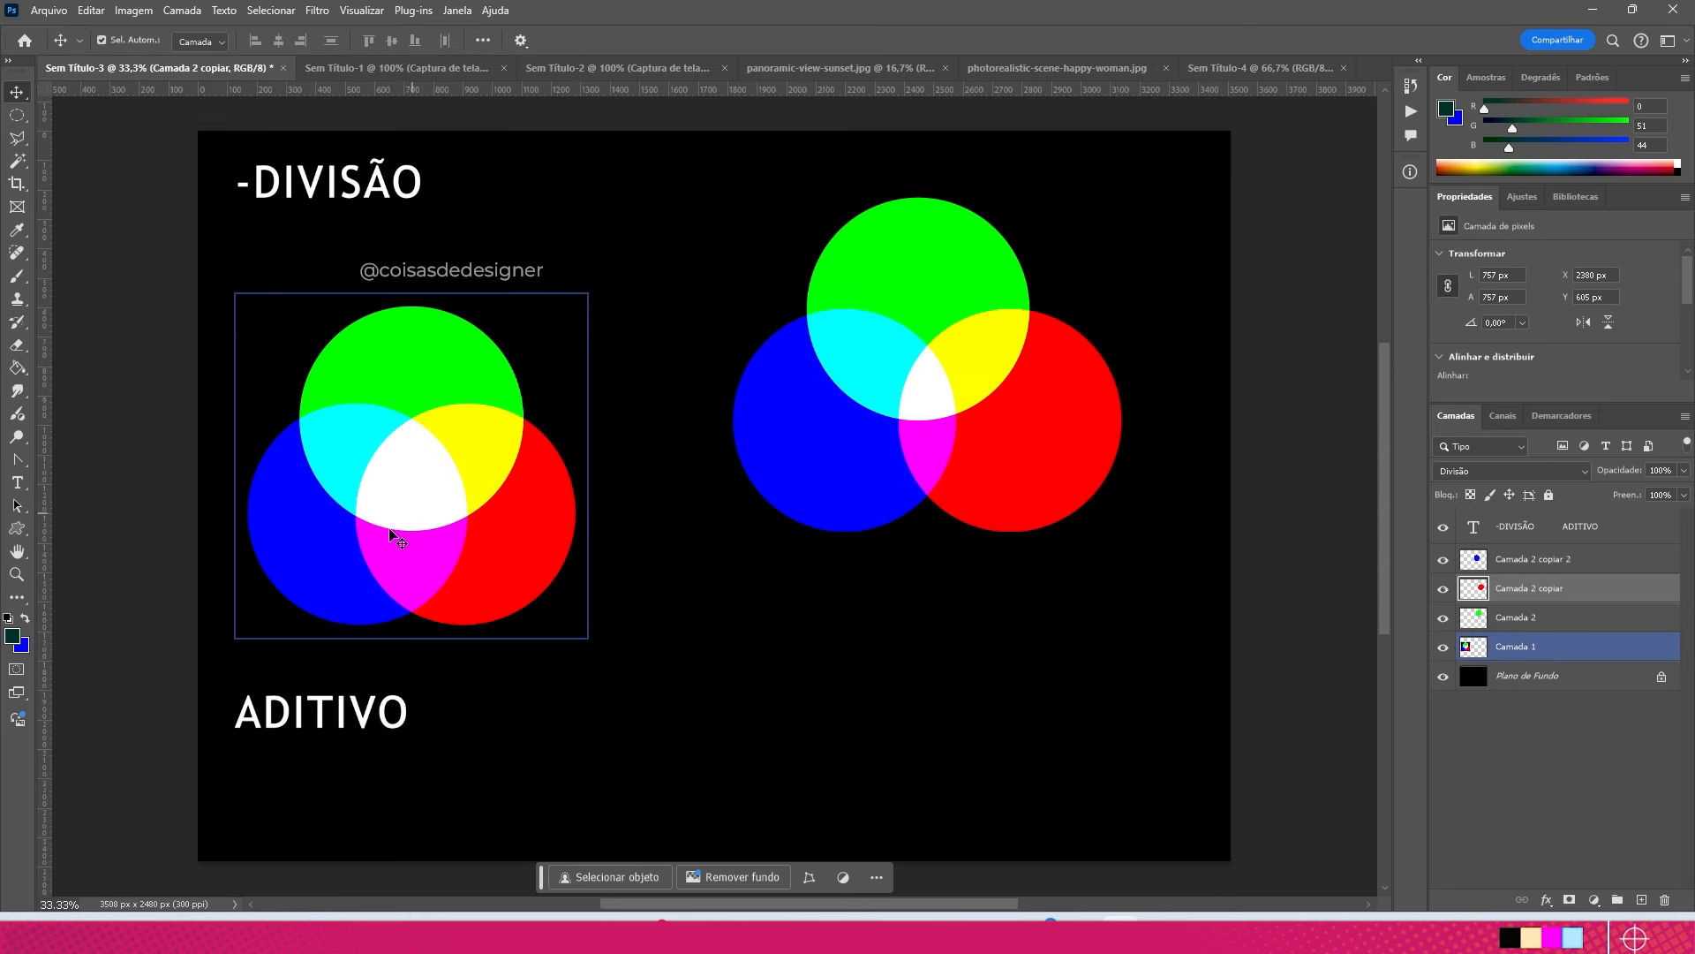
drag(840, 454, 867, 432)
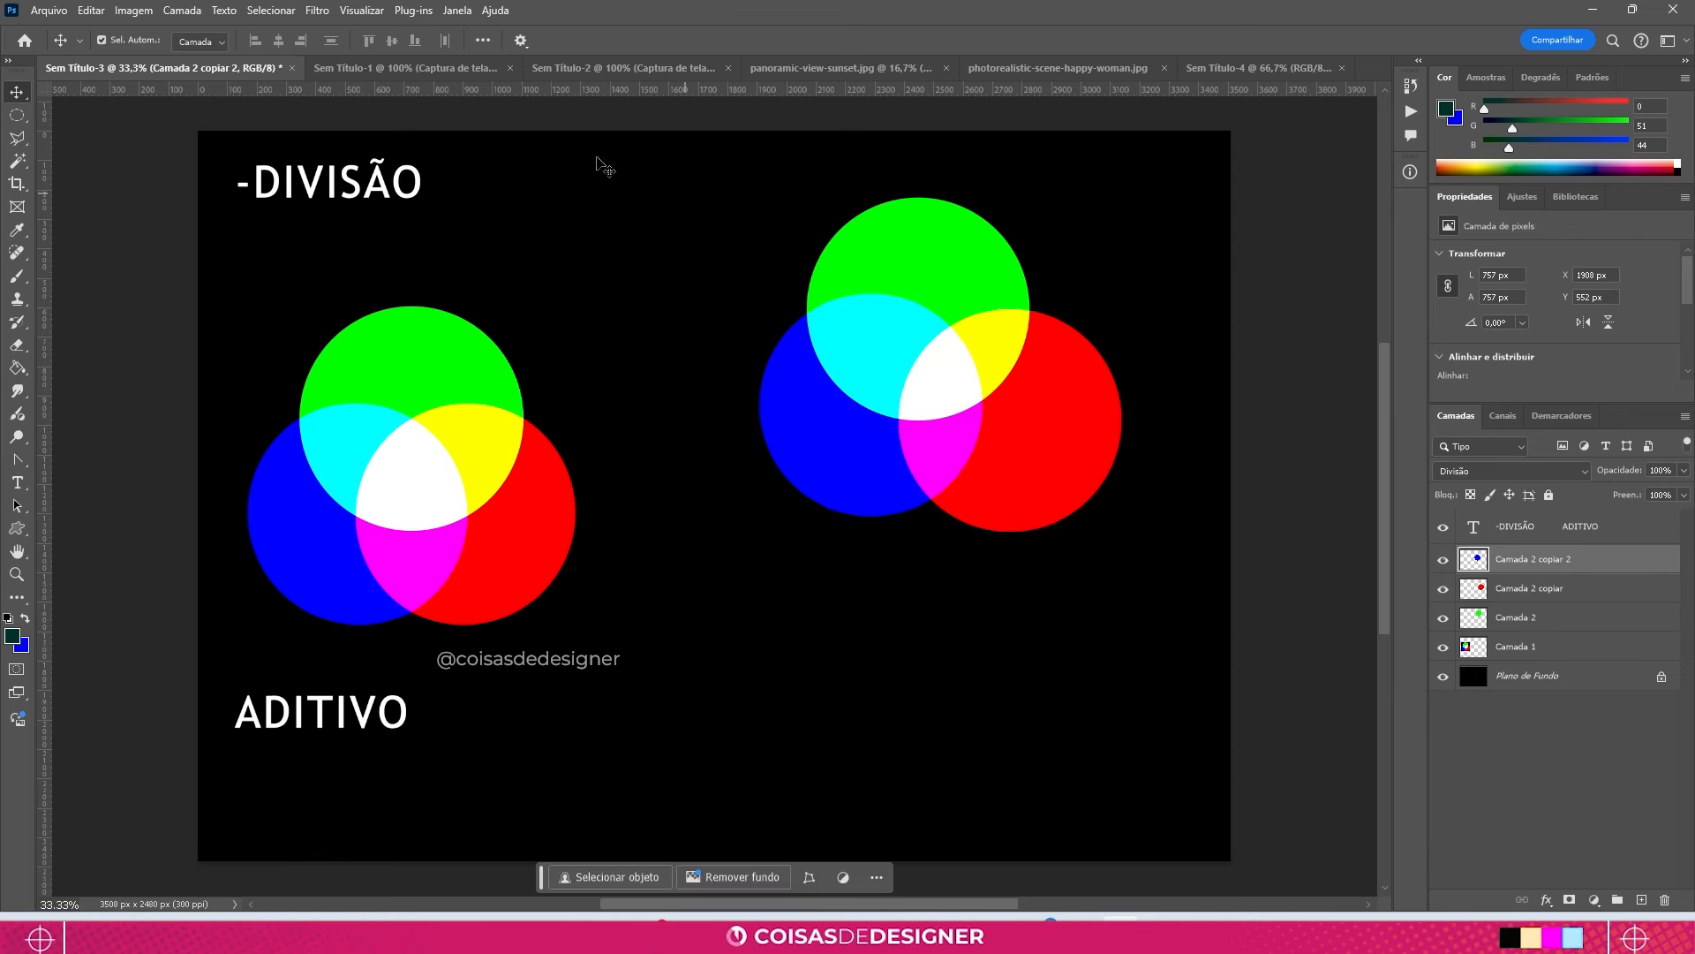
Step: Return to the Sem Título-1 document, shift the RT logo down slightly and delete its layer
click(422, 71)
mouse_move(658, 256)
mouse_down()
mouse_move(716, 292)
mouse_move(663, 287)
mouse_up()
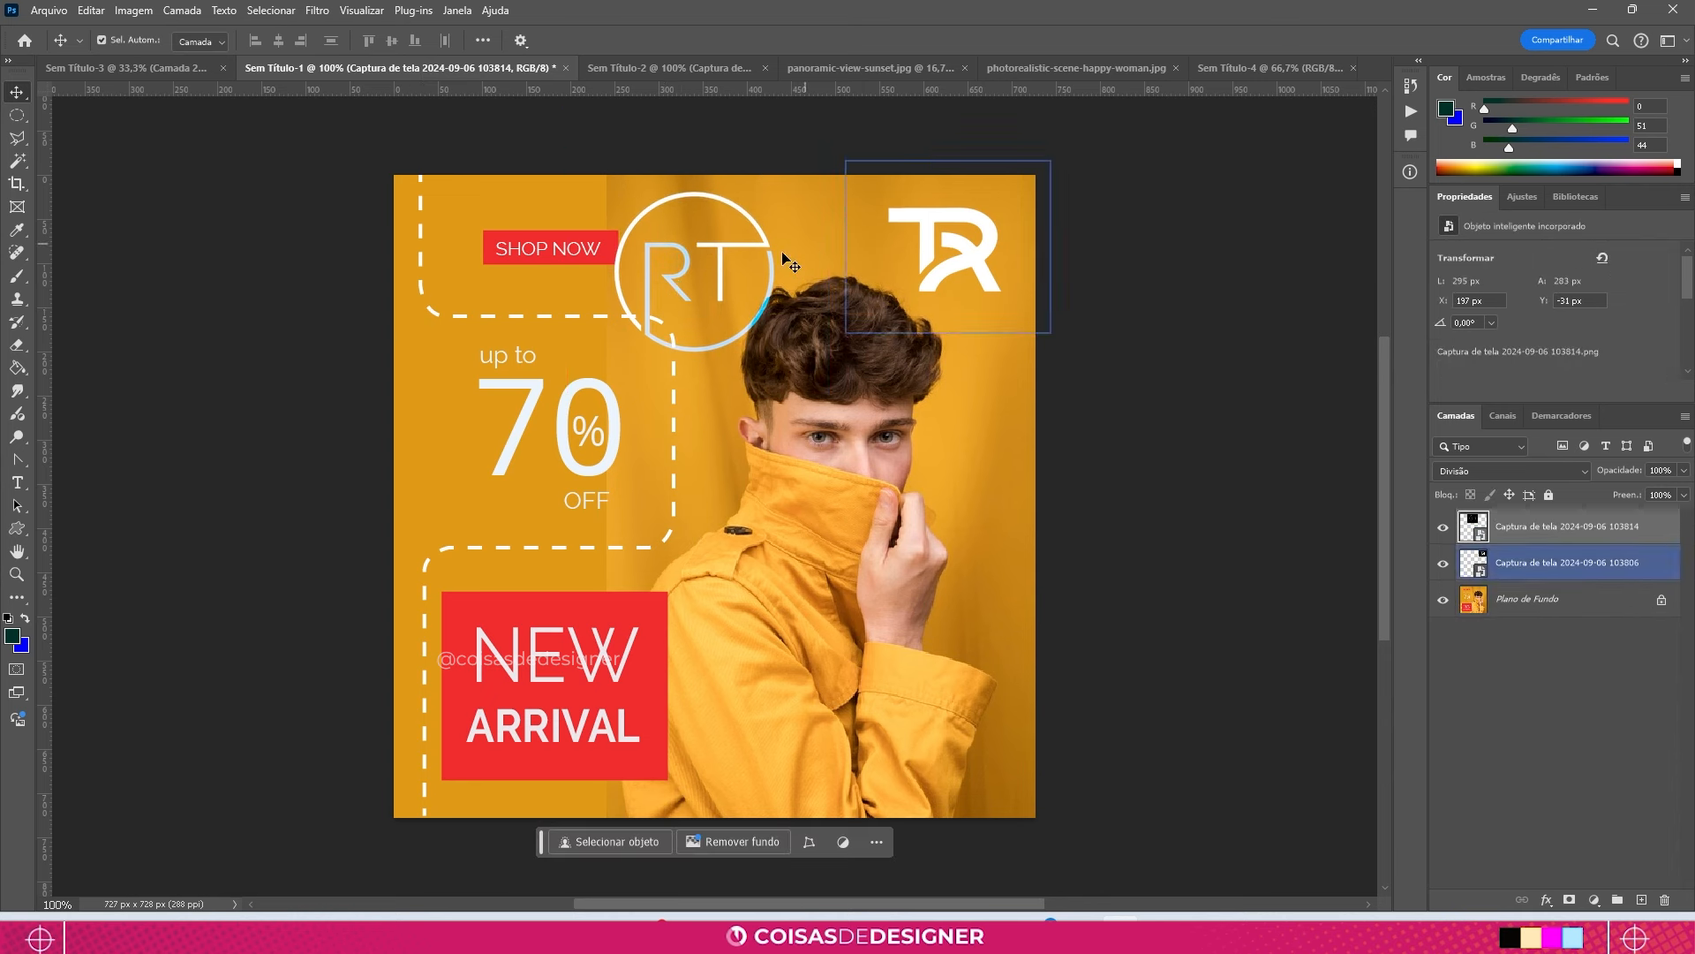
key(Delete)
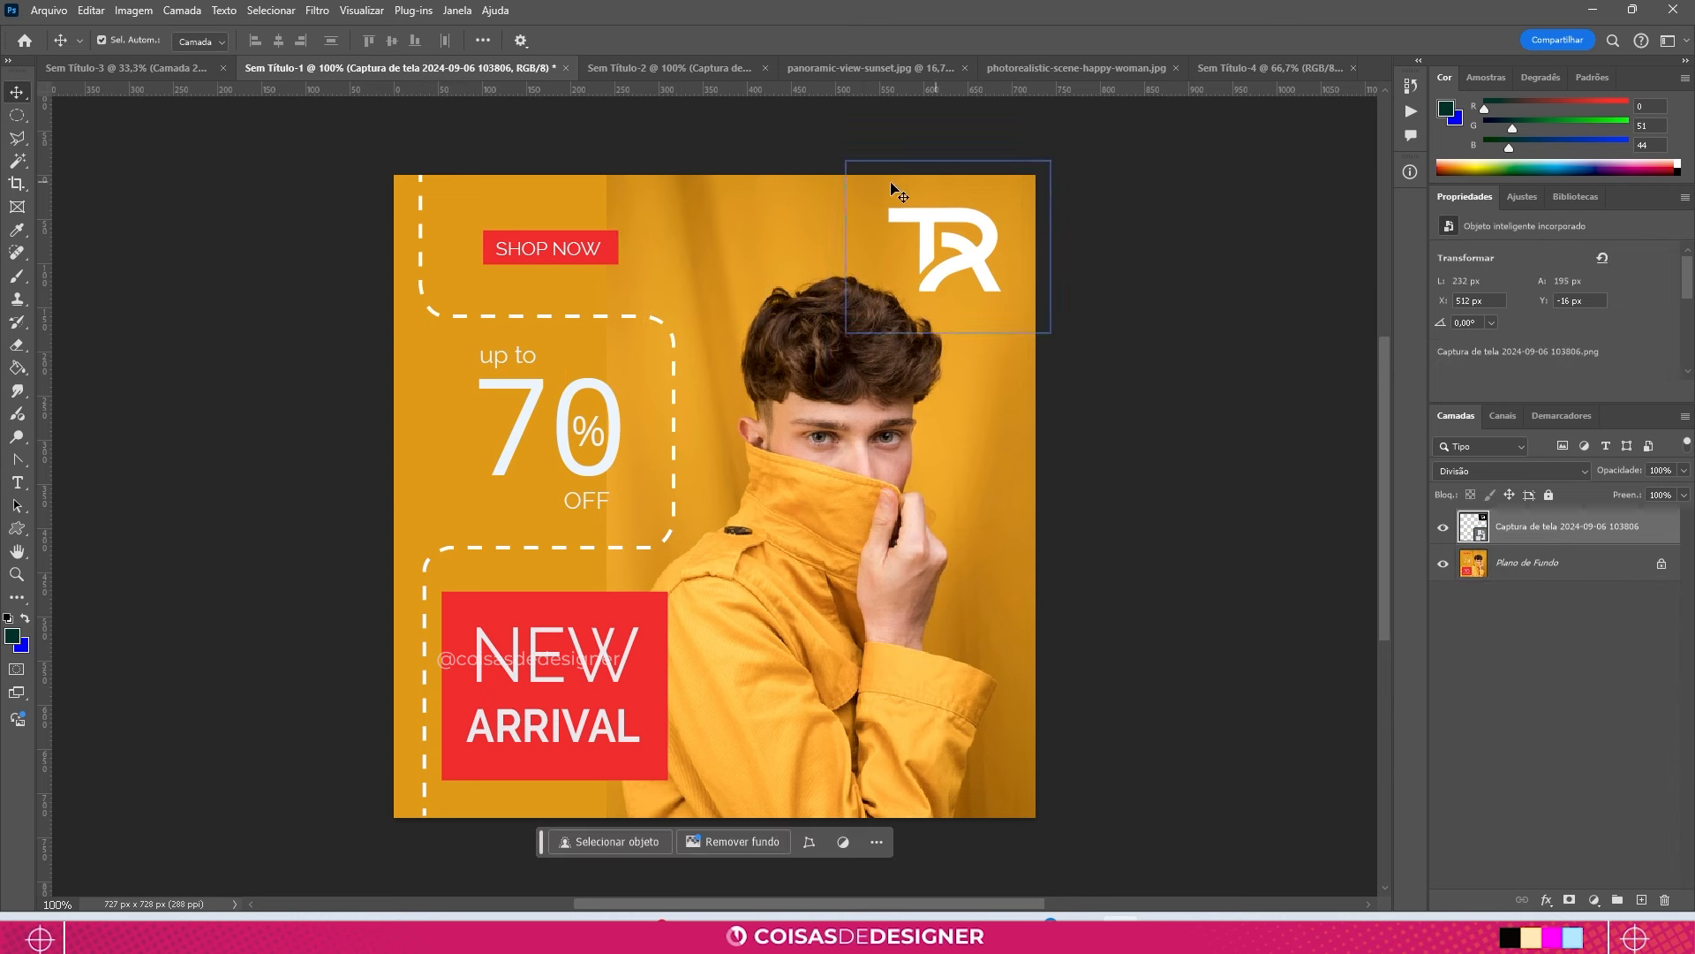
Step: Switch to the panoramic-view-sunset.jpg document and place the moon image xXp45gLeBTBt4jPuZcawUJ-1200-80.jpg from the moda folder
click(690, 69)
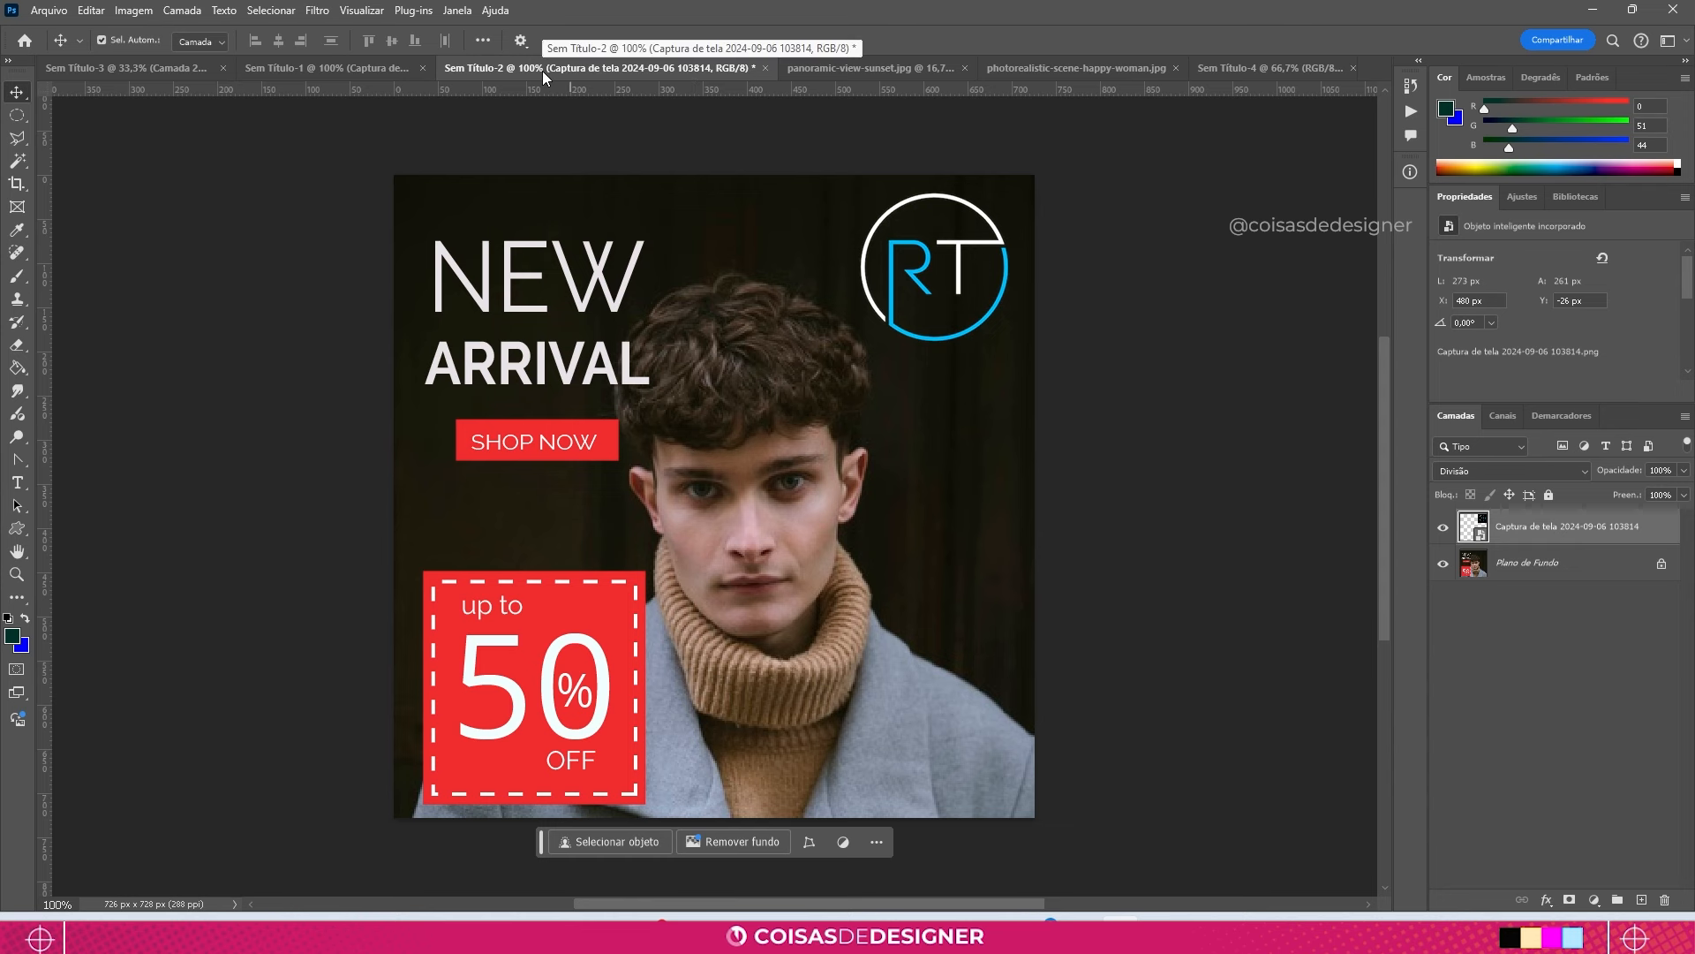
click(859, 70)
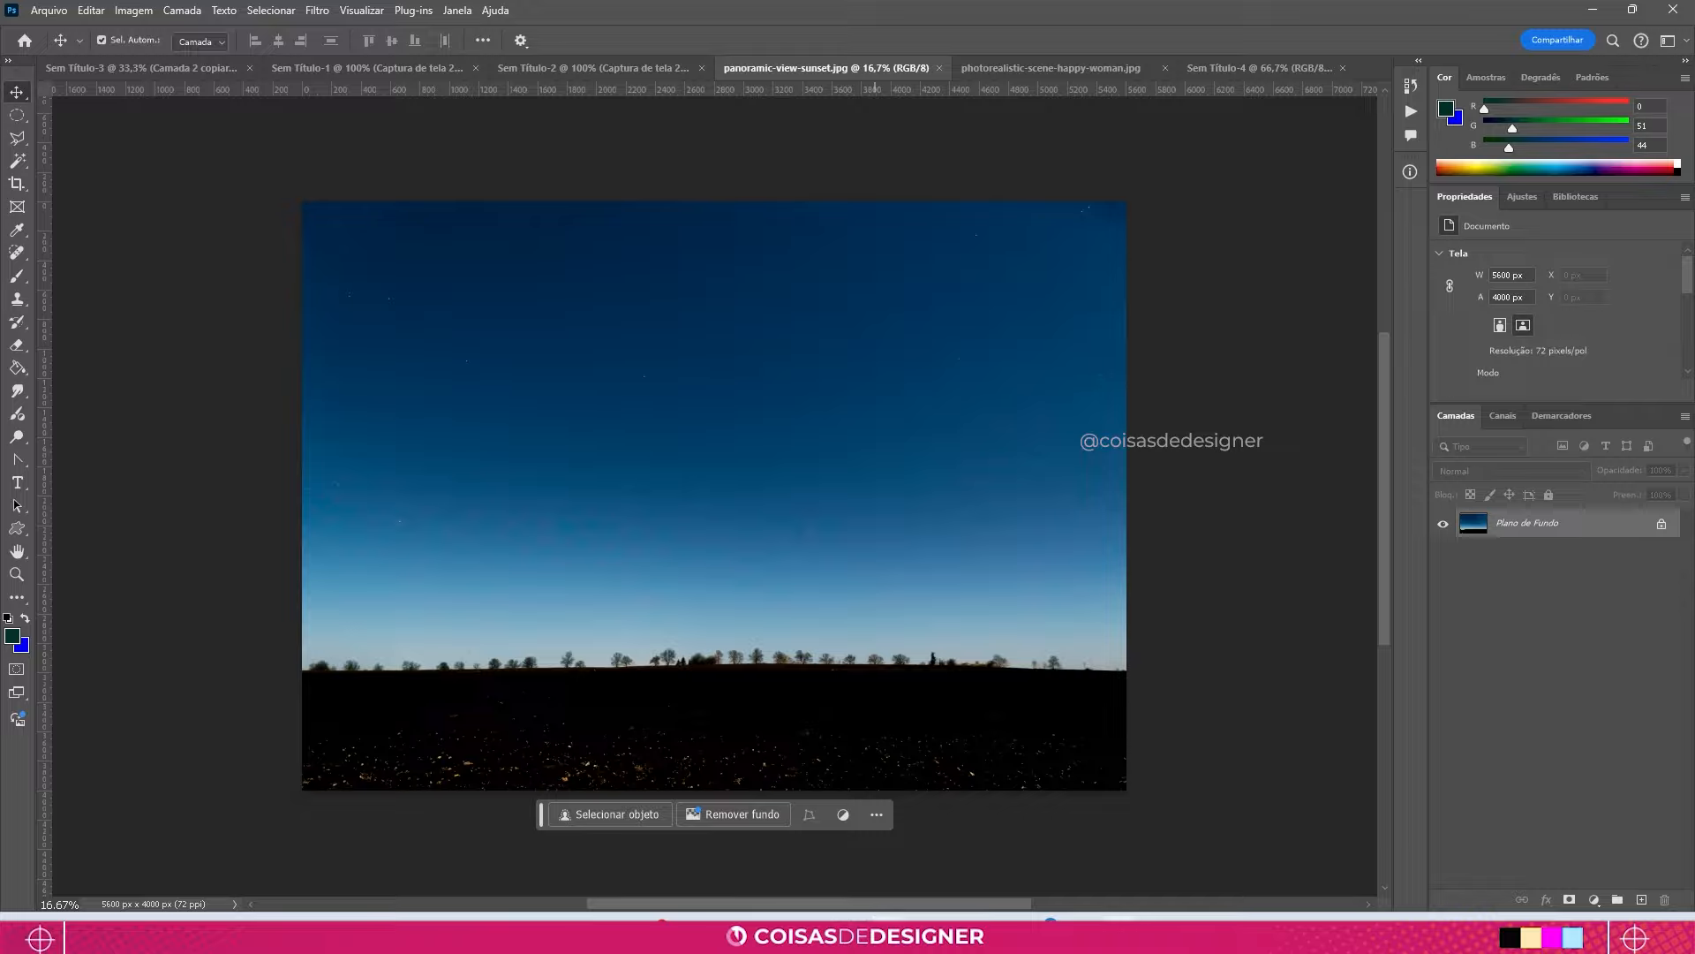
click(880, 935)
click(684, 232)
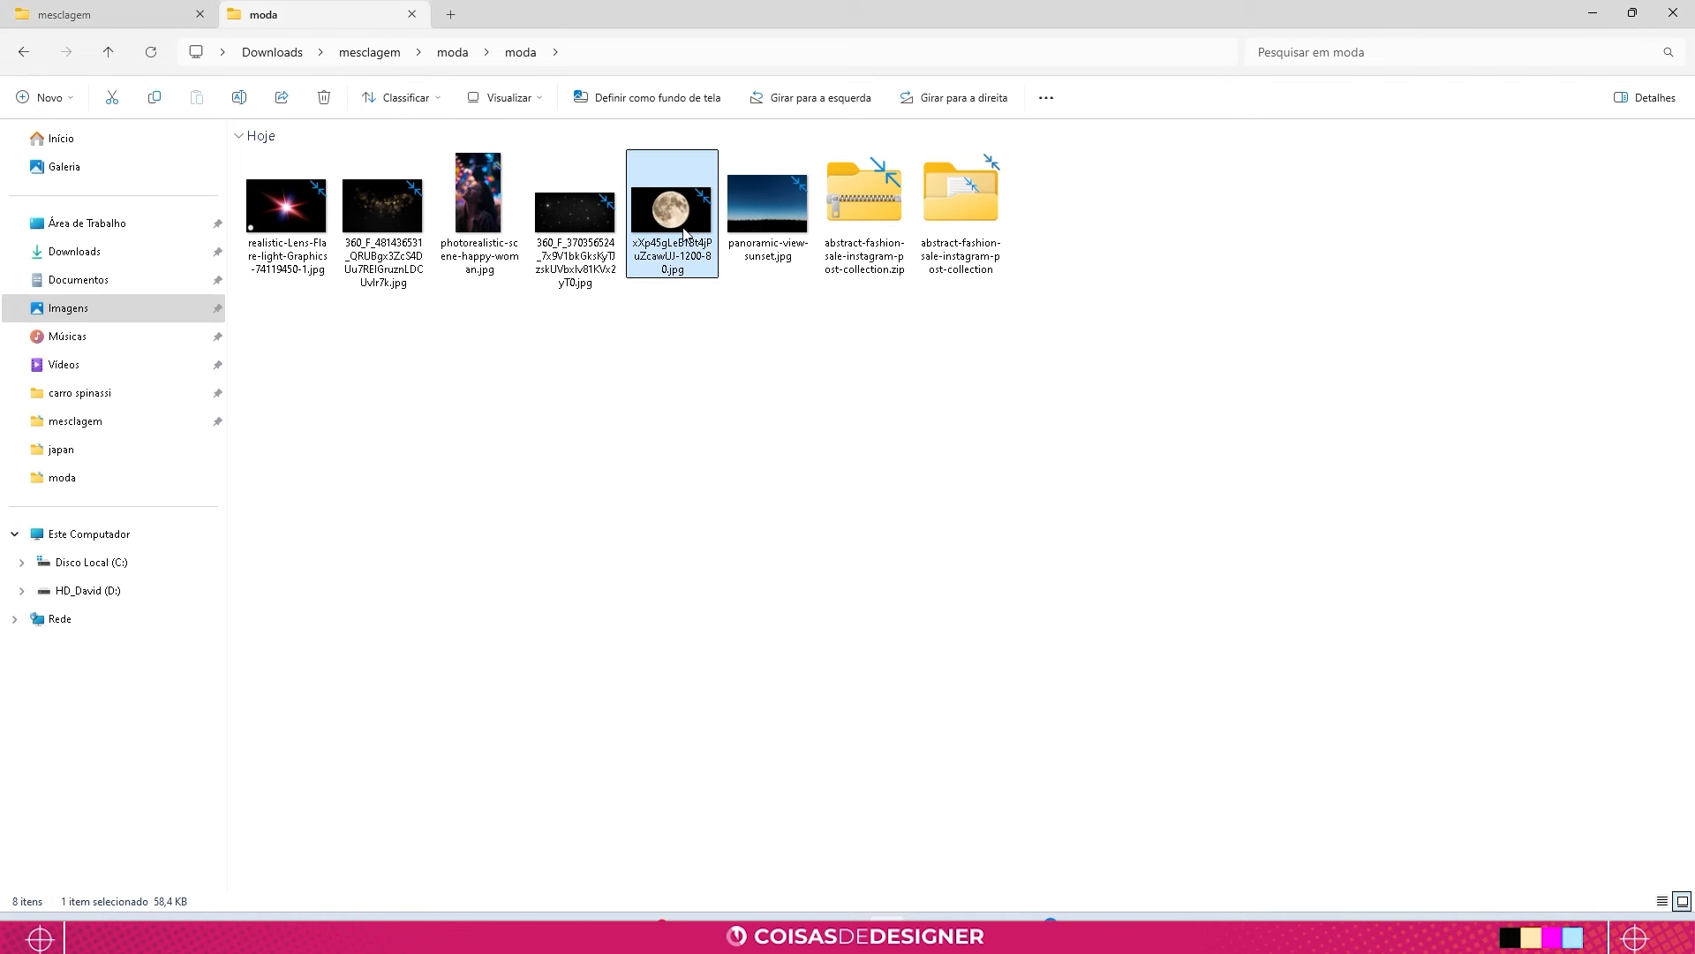
drag(664, 205, 1060, 271)
Step: Fit the moon image at about 3039 × 1710 px in the sky and set its layer's blending mode to Divisão
drag(996, 437, 732, 369)
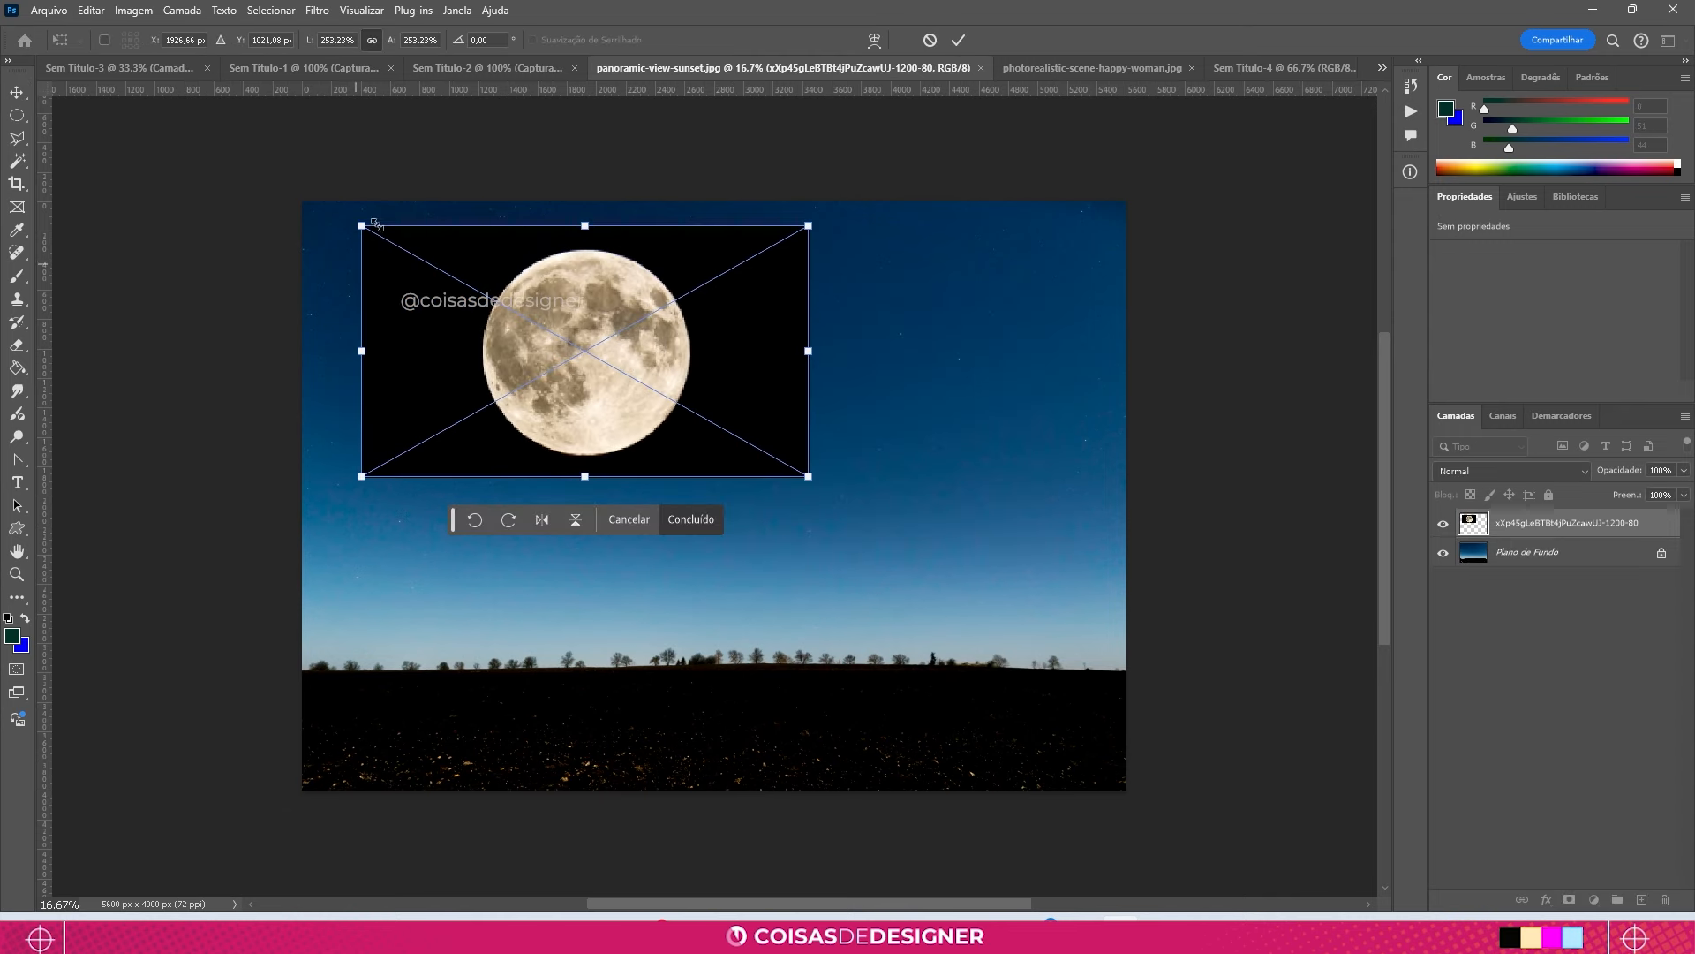
key(Return)
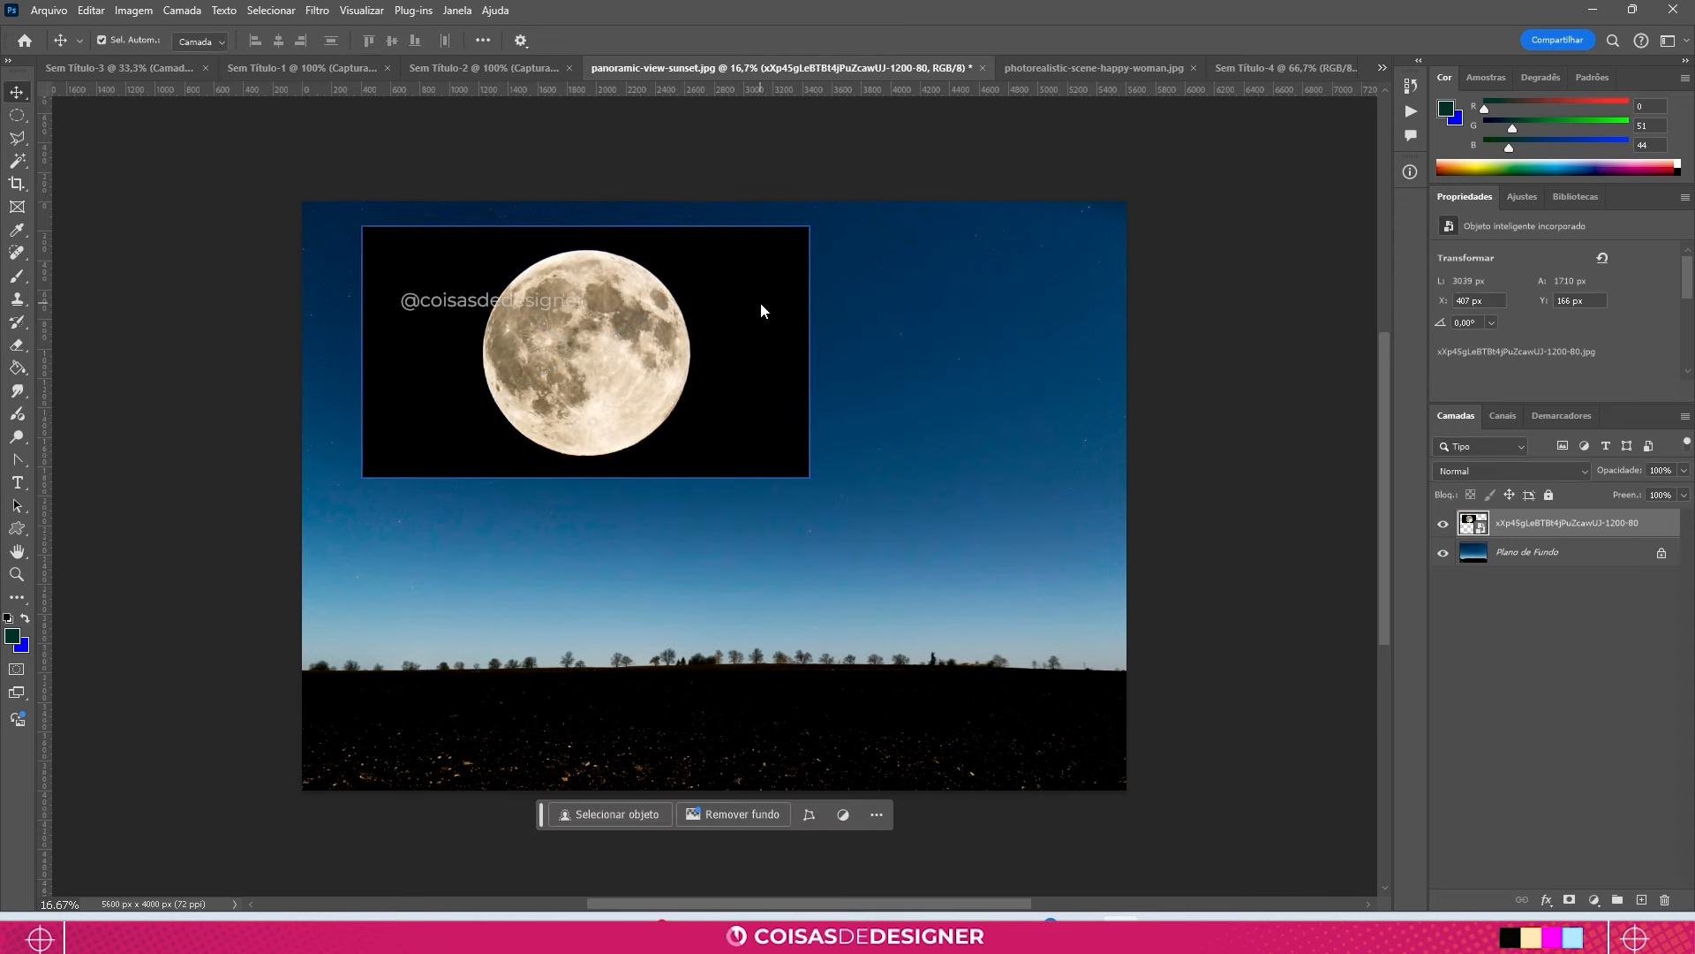
click(1510, 471)
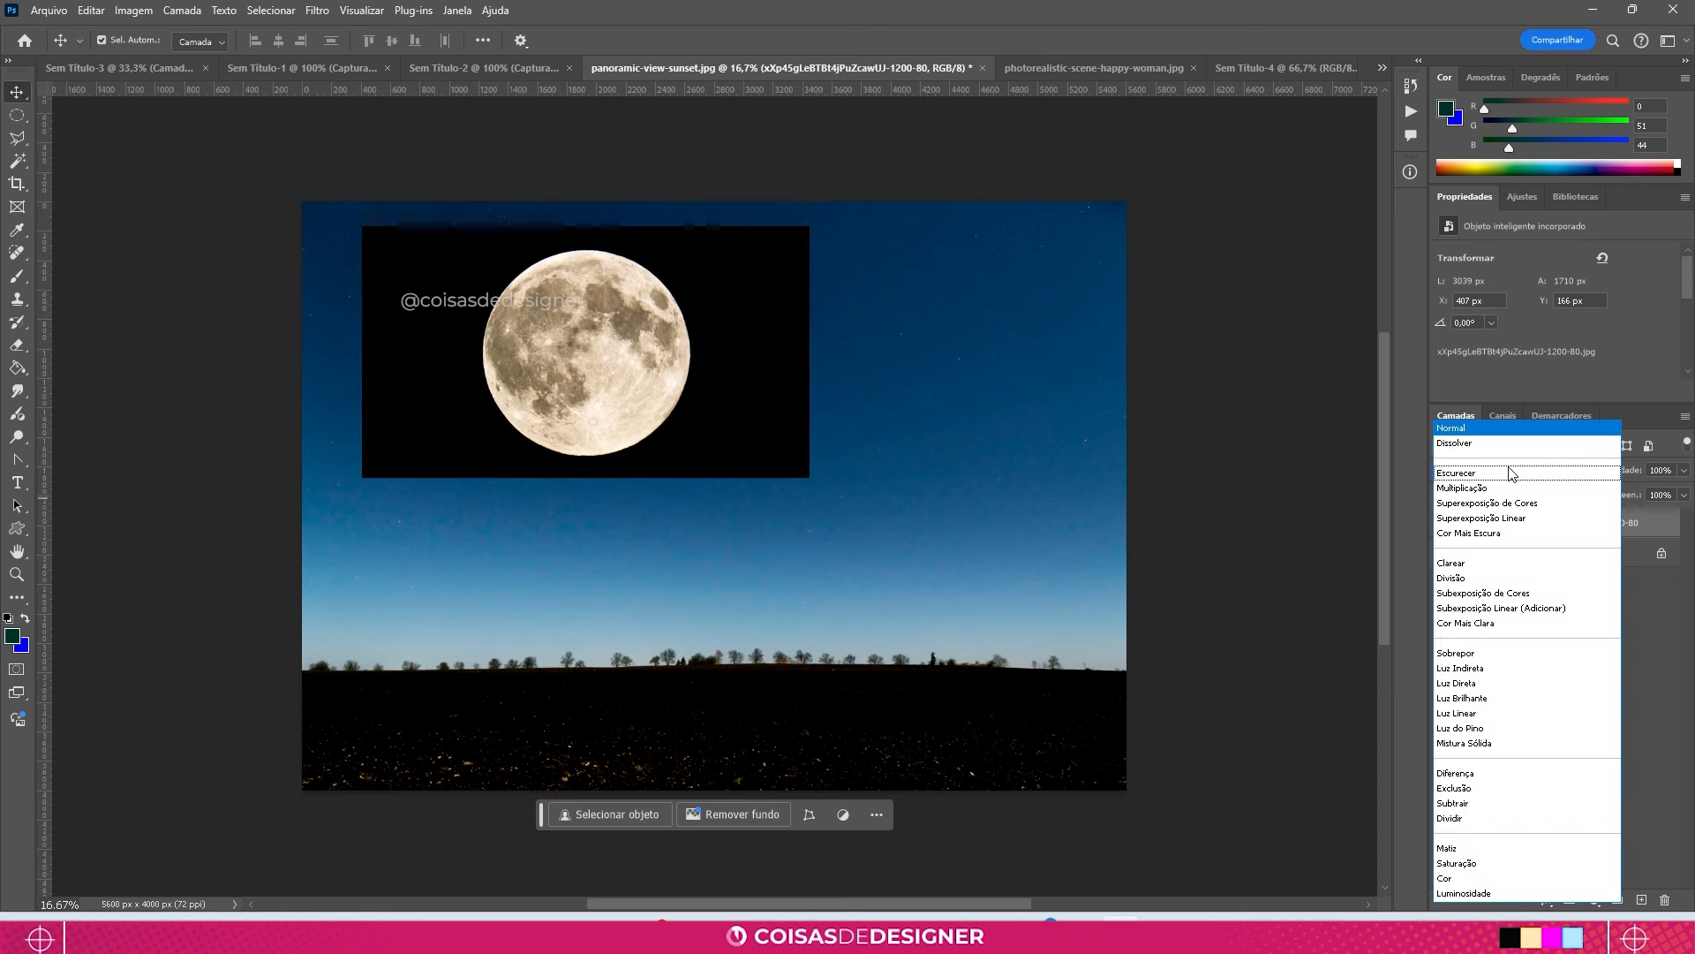
click(1502, 581)
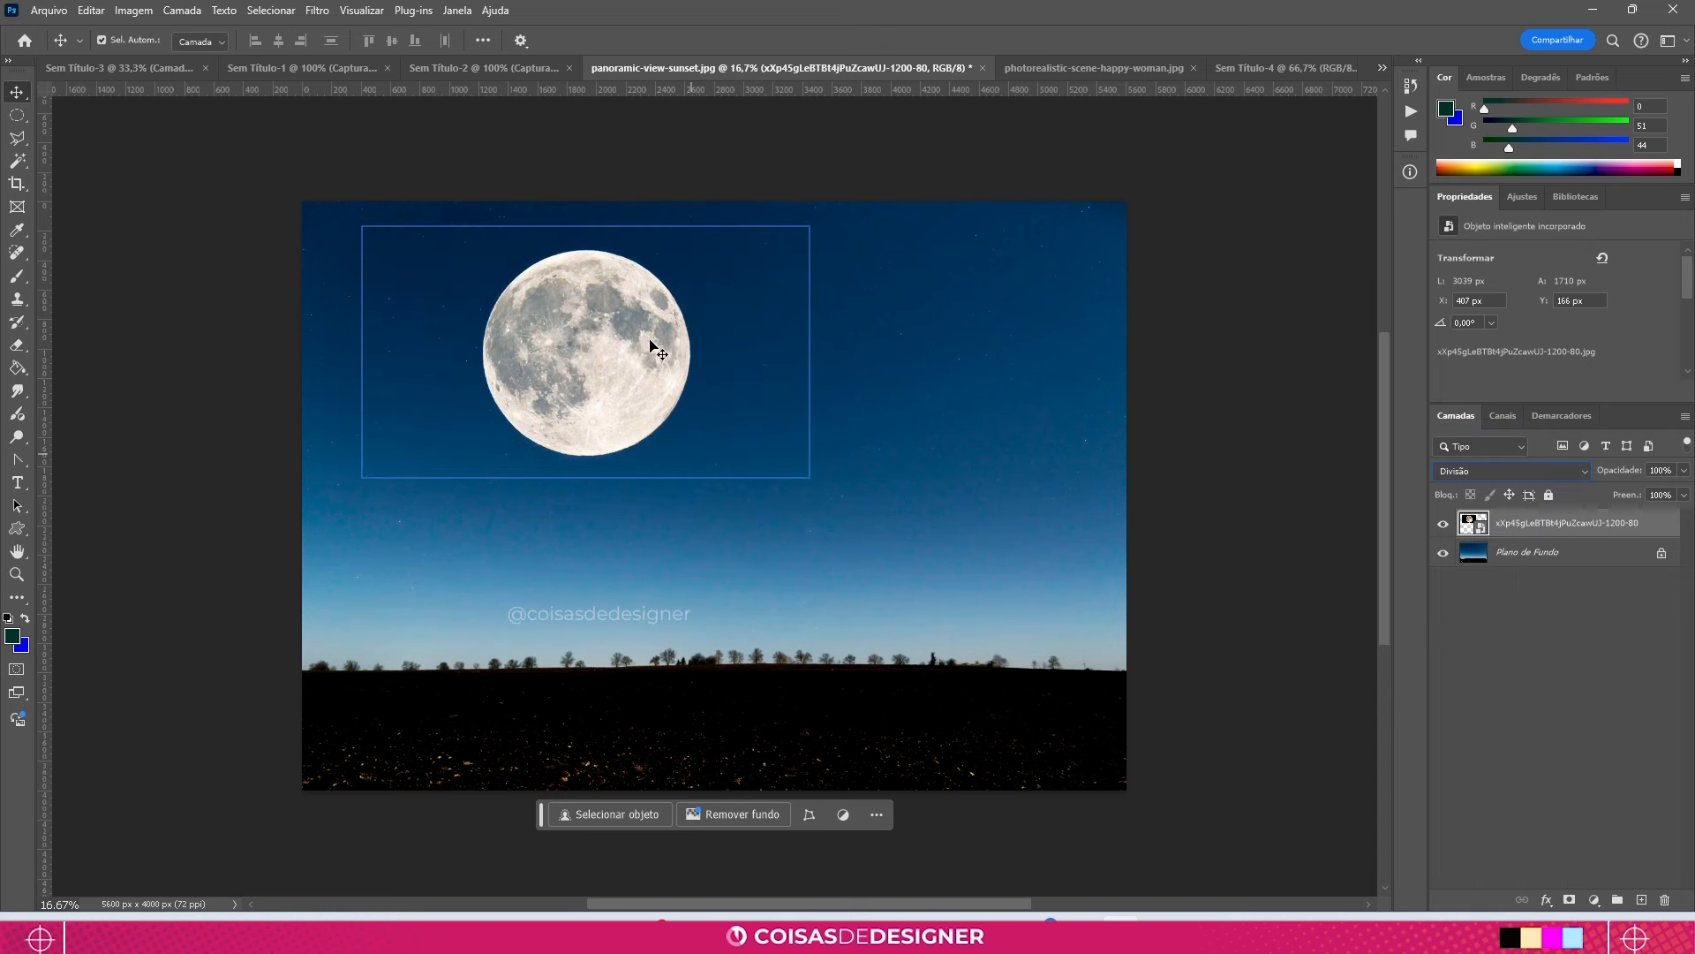
Step: Move the blended moon into the sky's upper-left corner, with its layer at about X -444 px, Y 0 px
drag(585, 356, 504, 308)
key(ctrl+z)
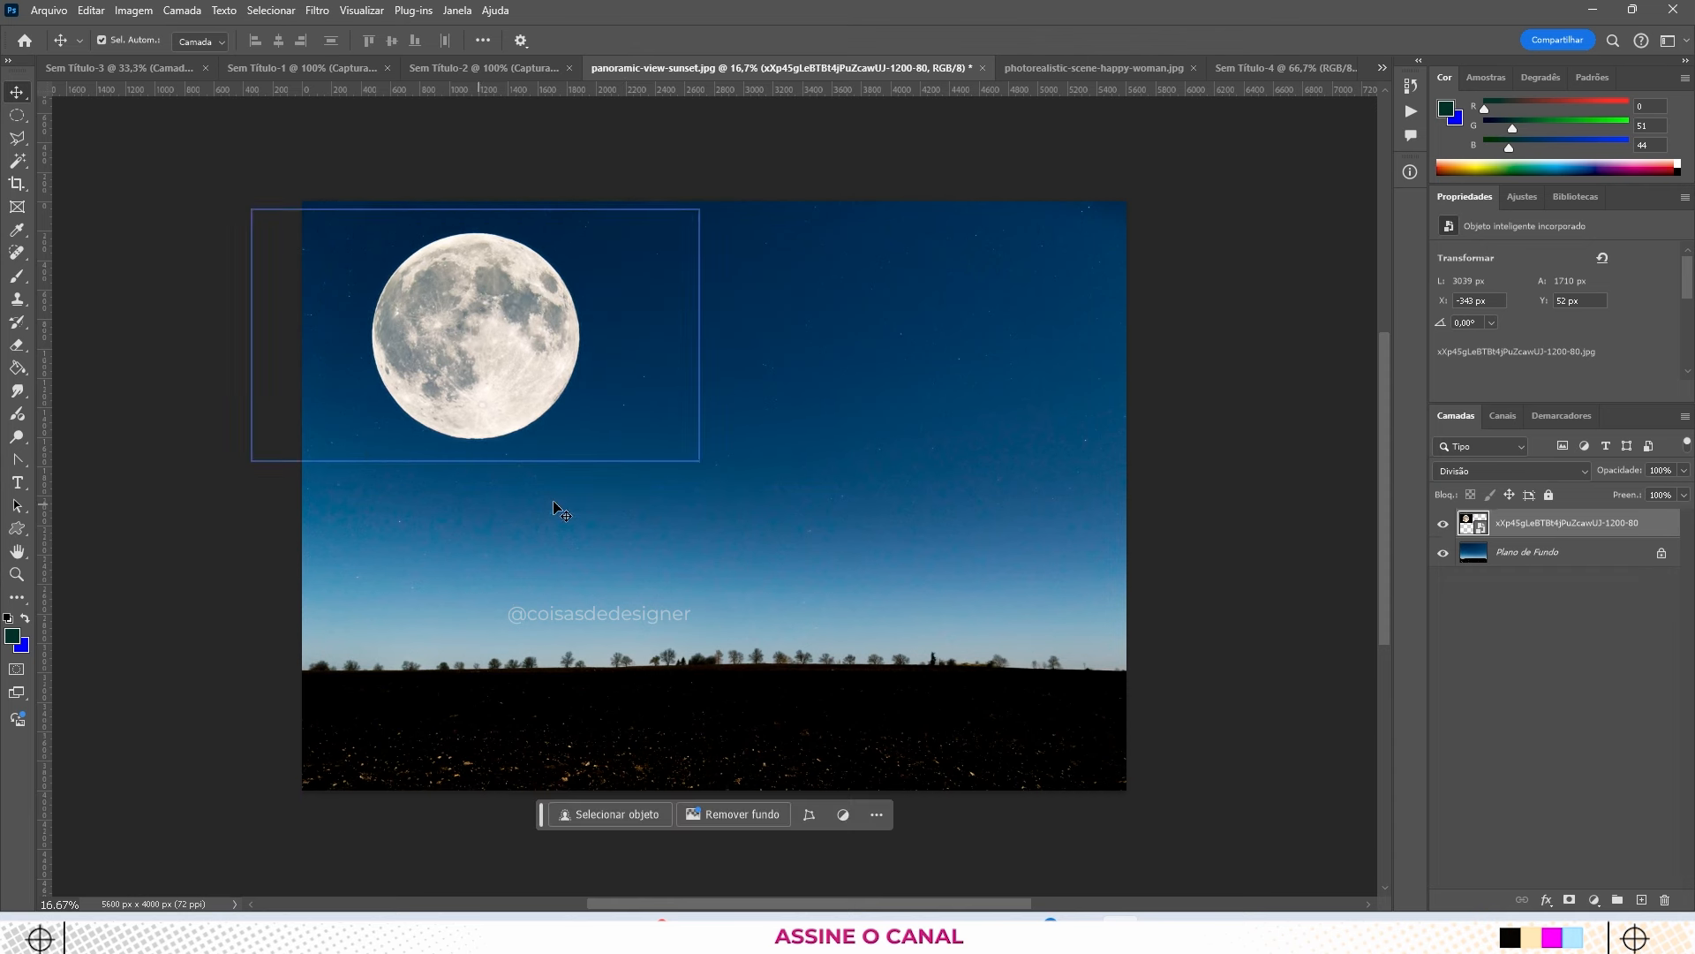
drag(634, 333, 620, 326)
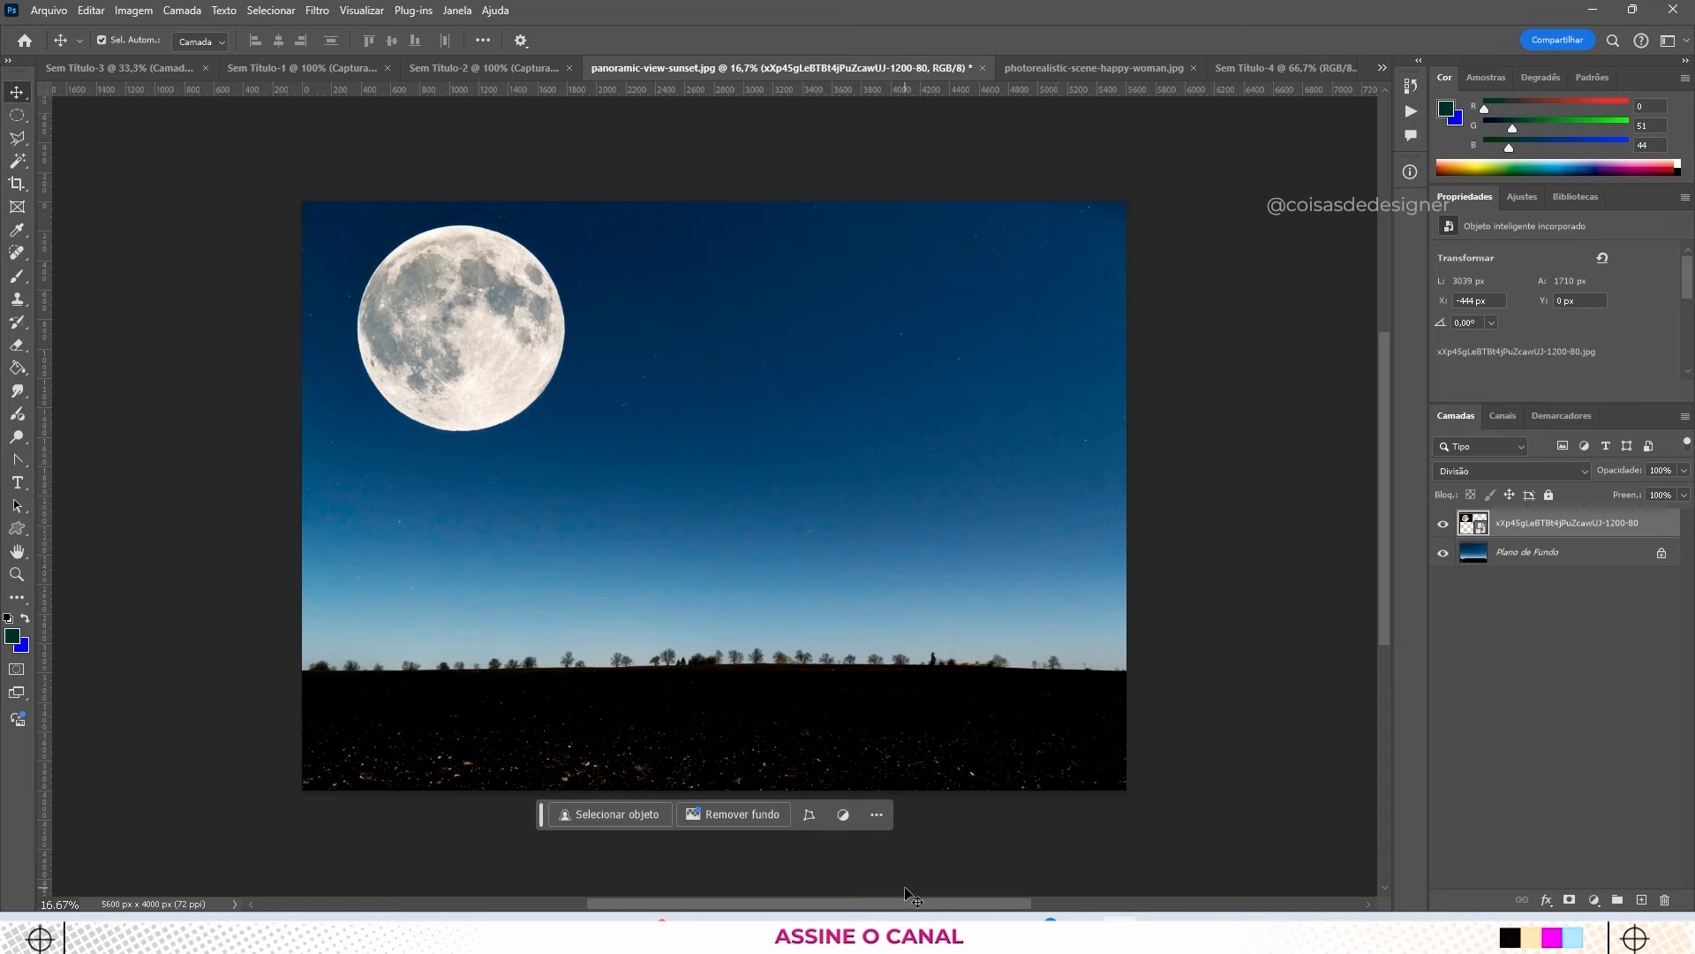
Step: Place the star-field image 360_F_370356524_7x9V1bkGksKyTJzskUVbxIv81KVx2yT0.jpg from the moda folder into the sunset document
click(883, 839)
click(581, 226)
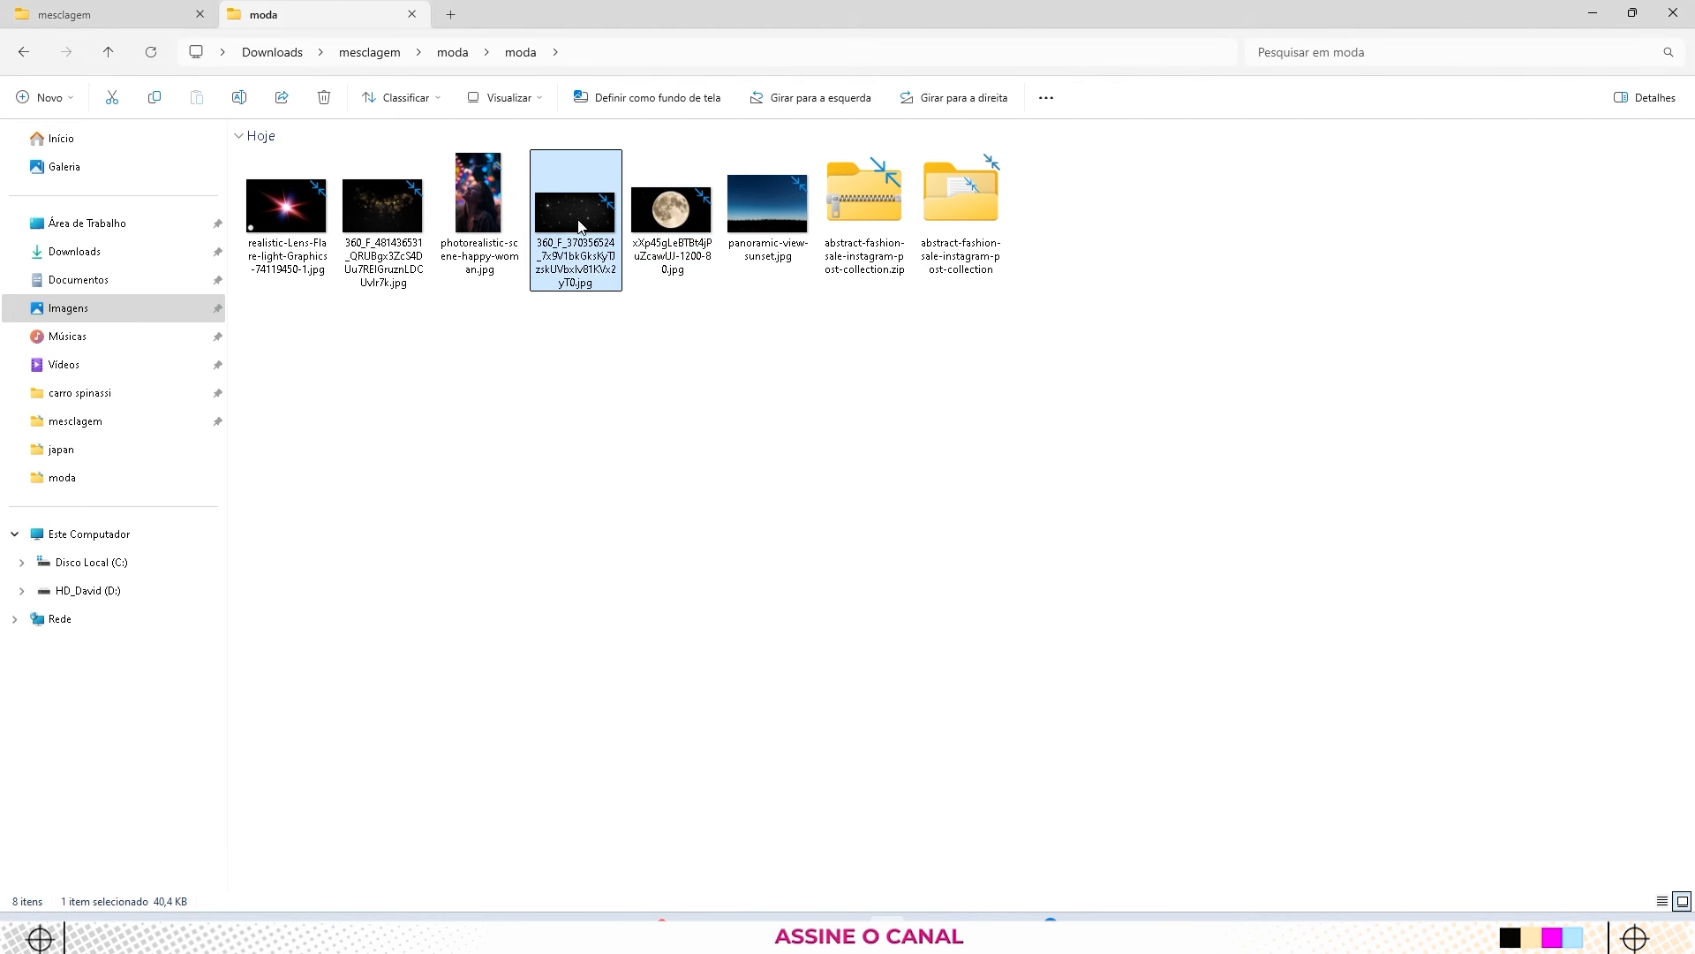
drag(581, 221, 798, 416)
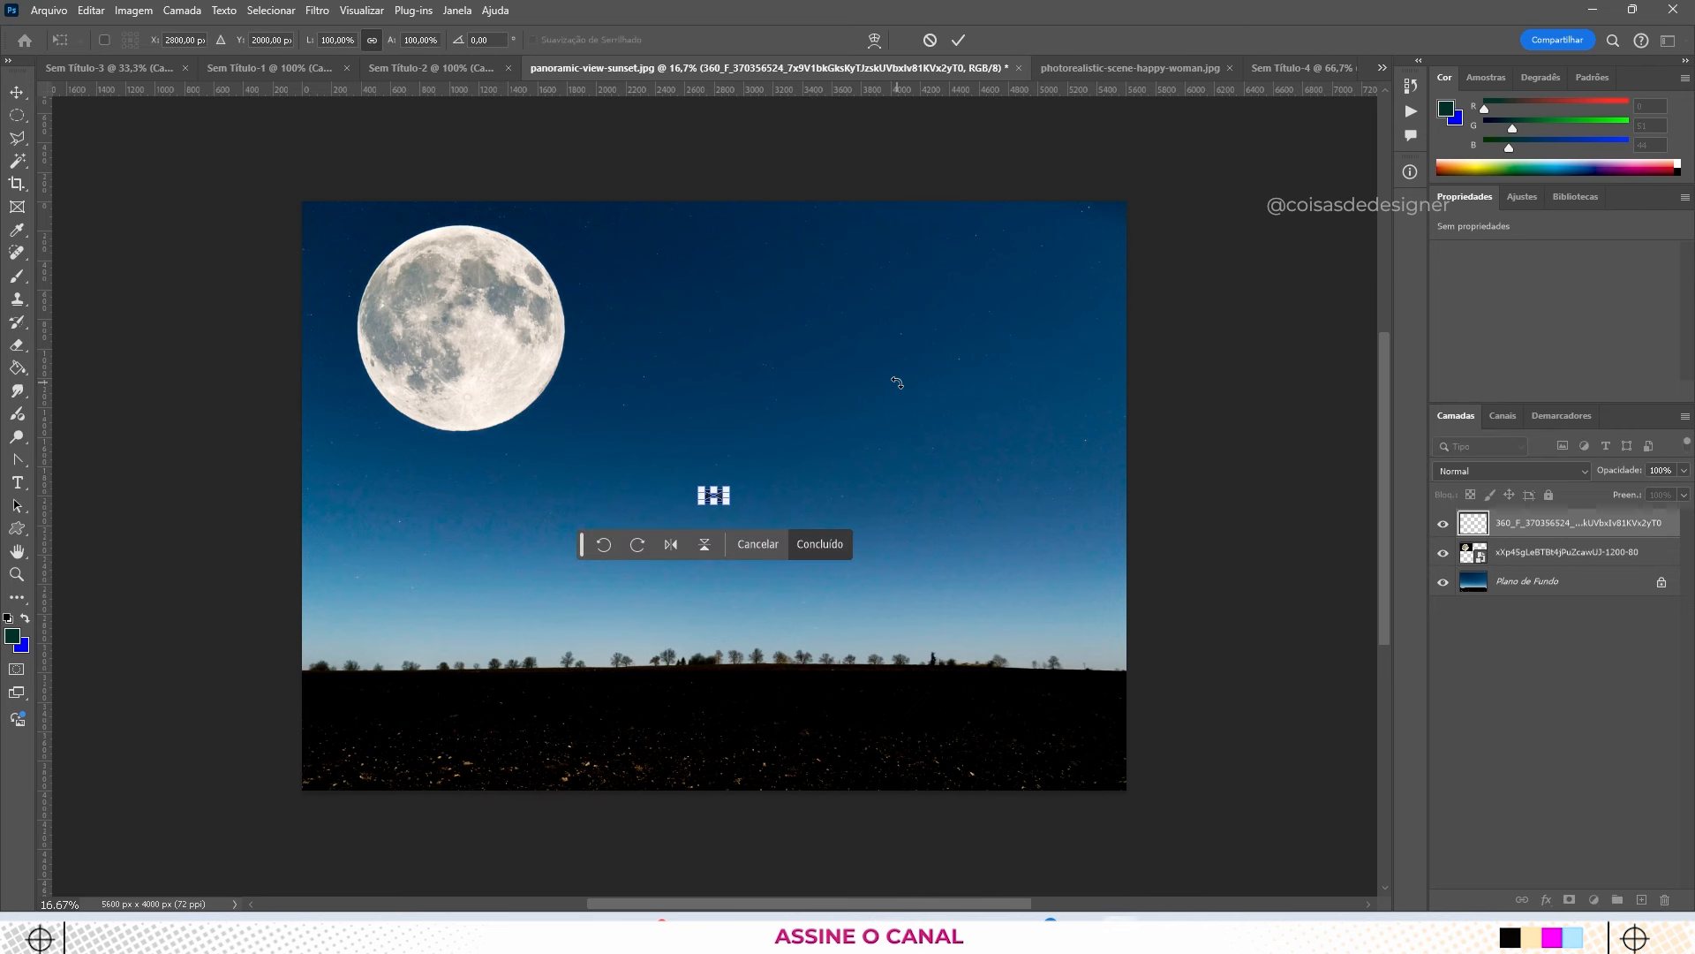
Step: Enlarge the star-field image to about 4315 × 2157 px and position it over the upper-right part of the sky
drag(734, 483, 1316, 197)
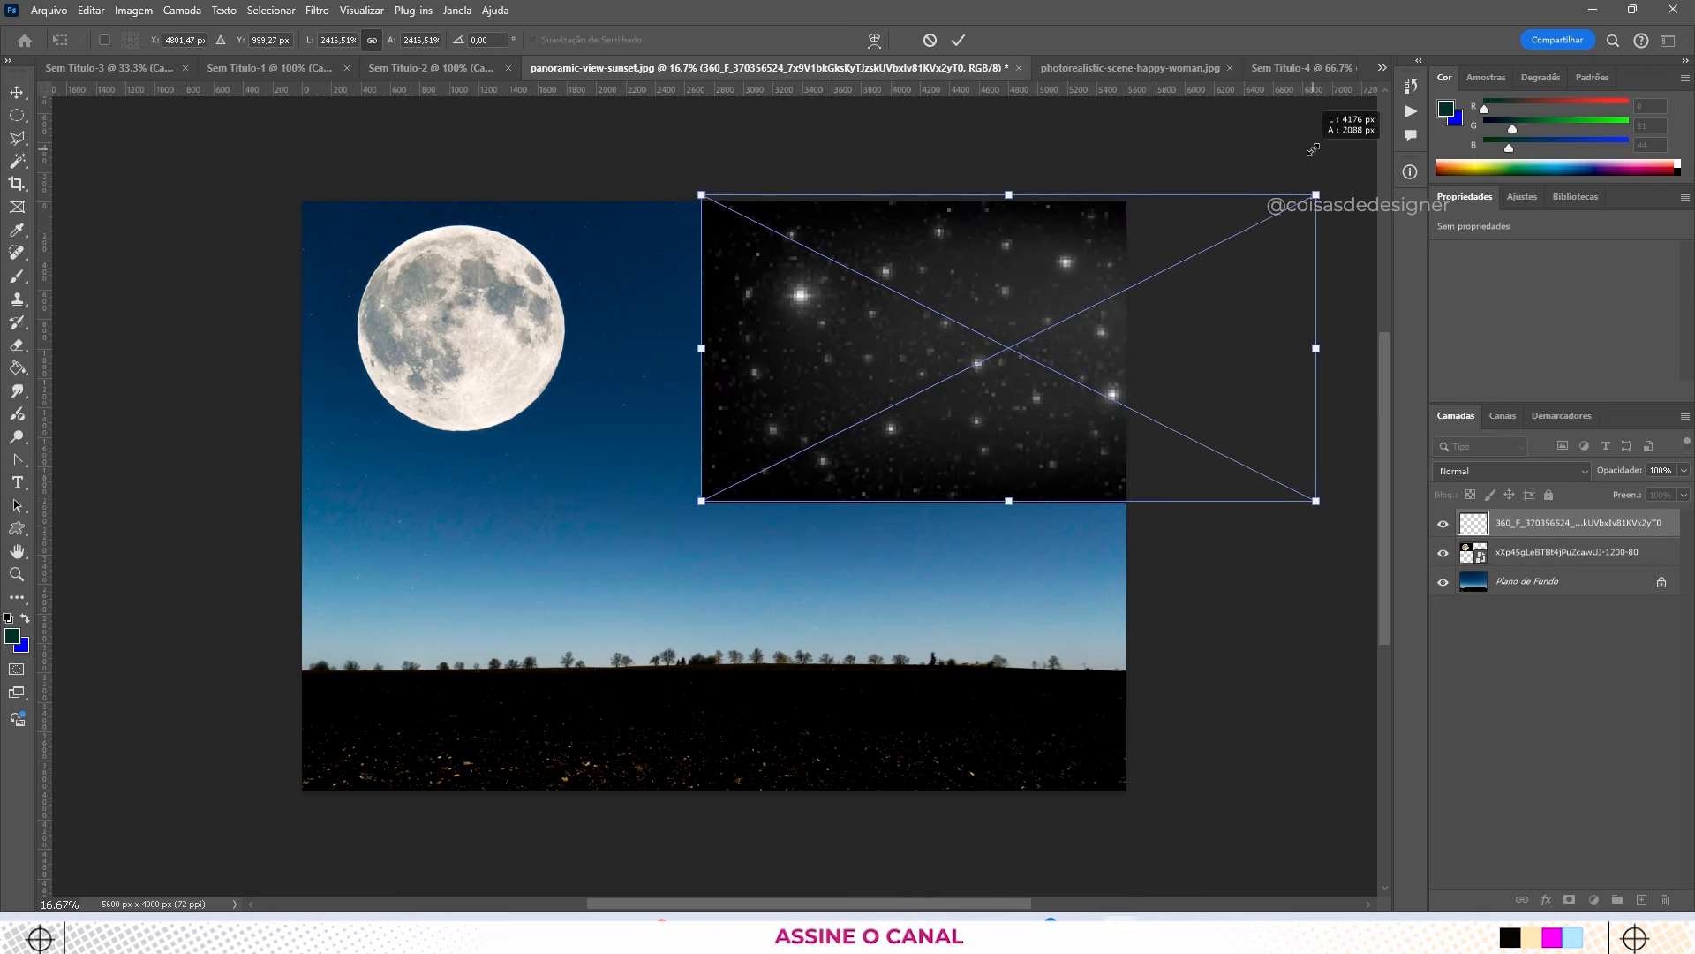
drag(1049, 432, 885, 427)
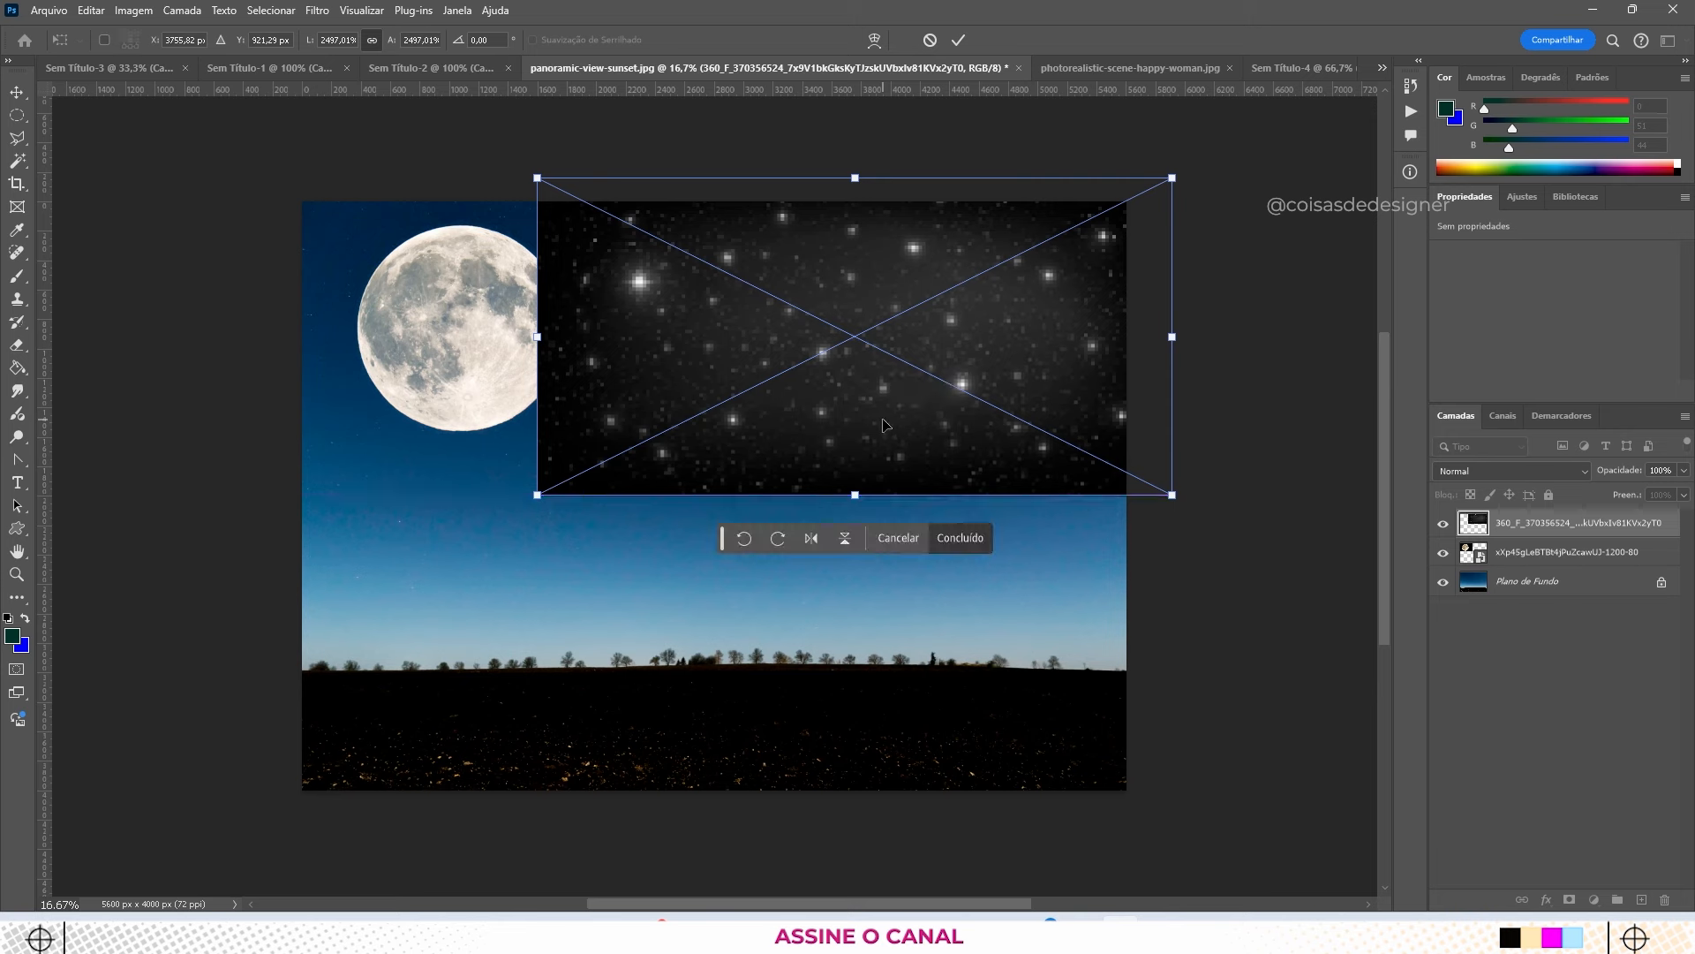
key(Return)
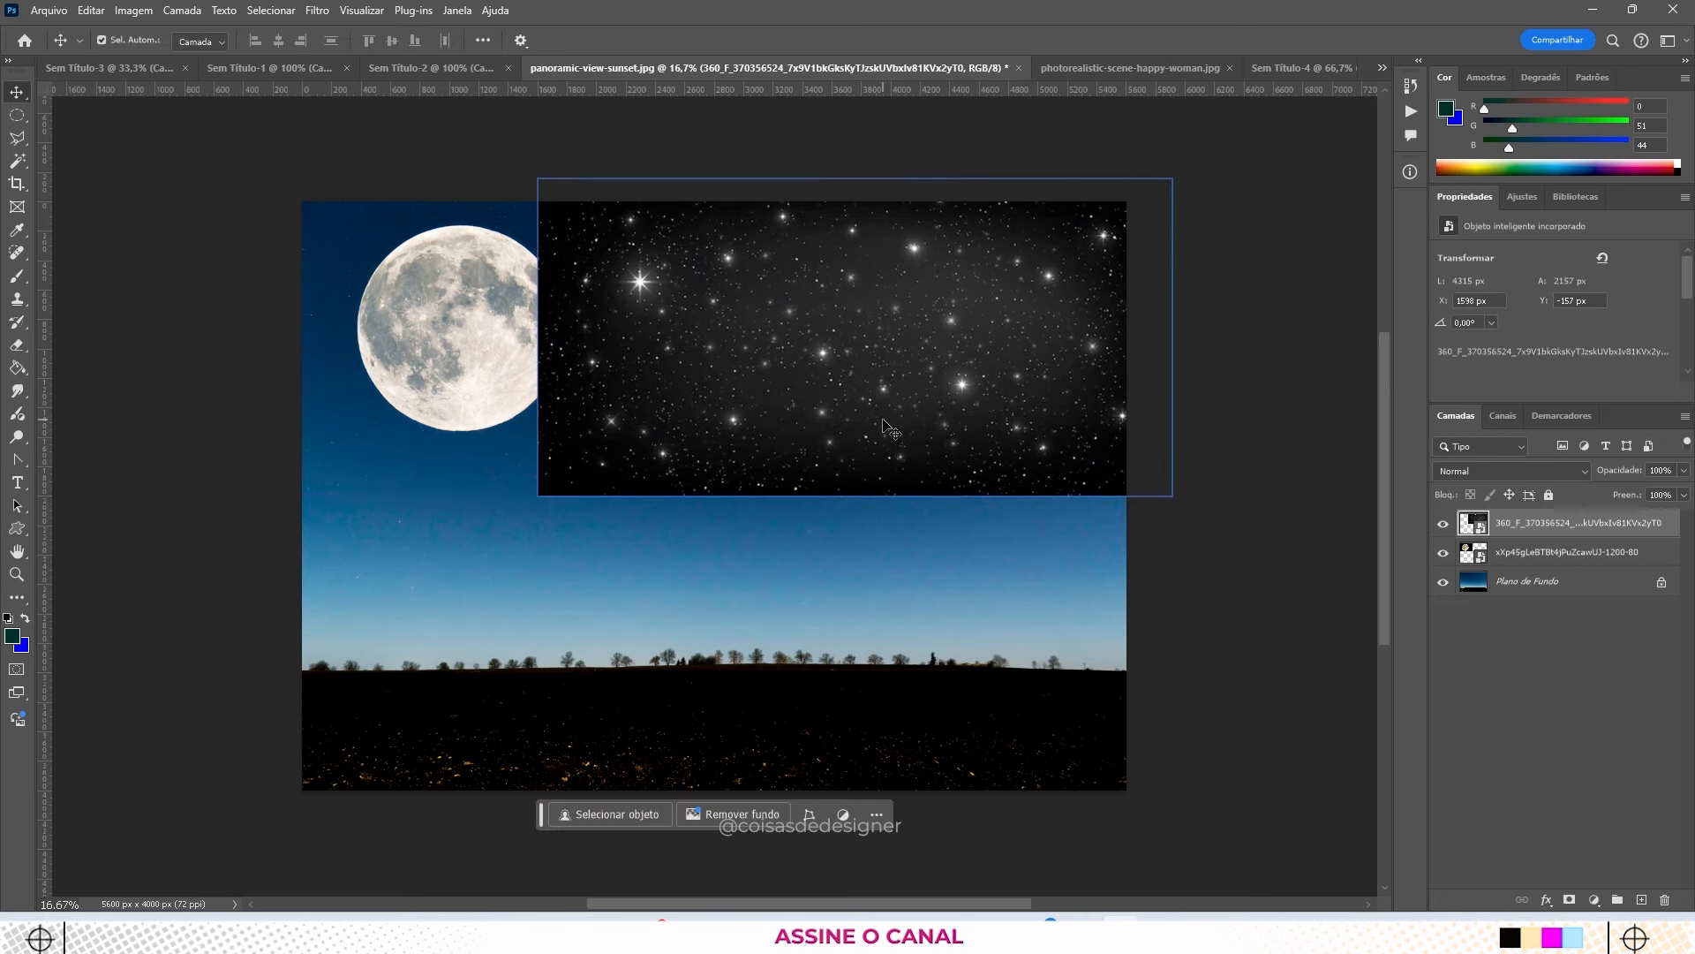
Step: Set the star-field layer's blending mode to Divisão and move it to about X 1130 px, Y 0 px
click(1502, 471)
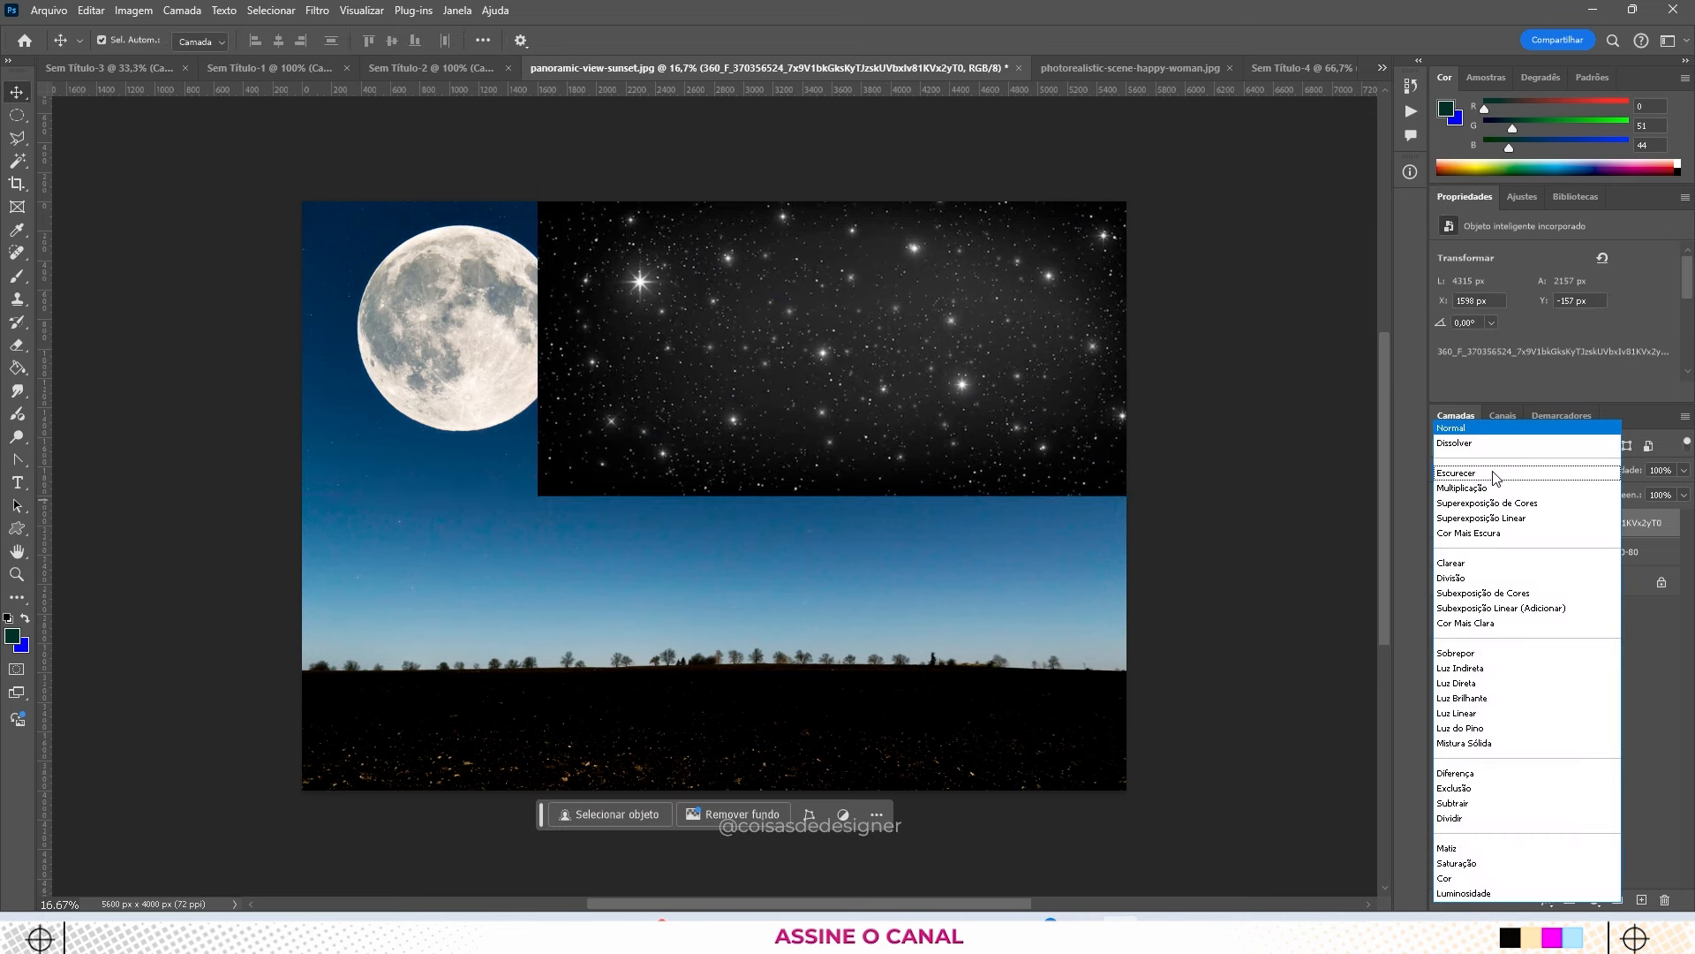
click(1470, 579)
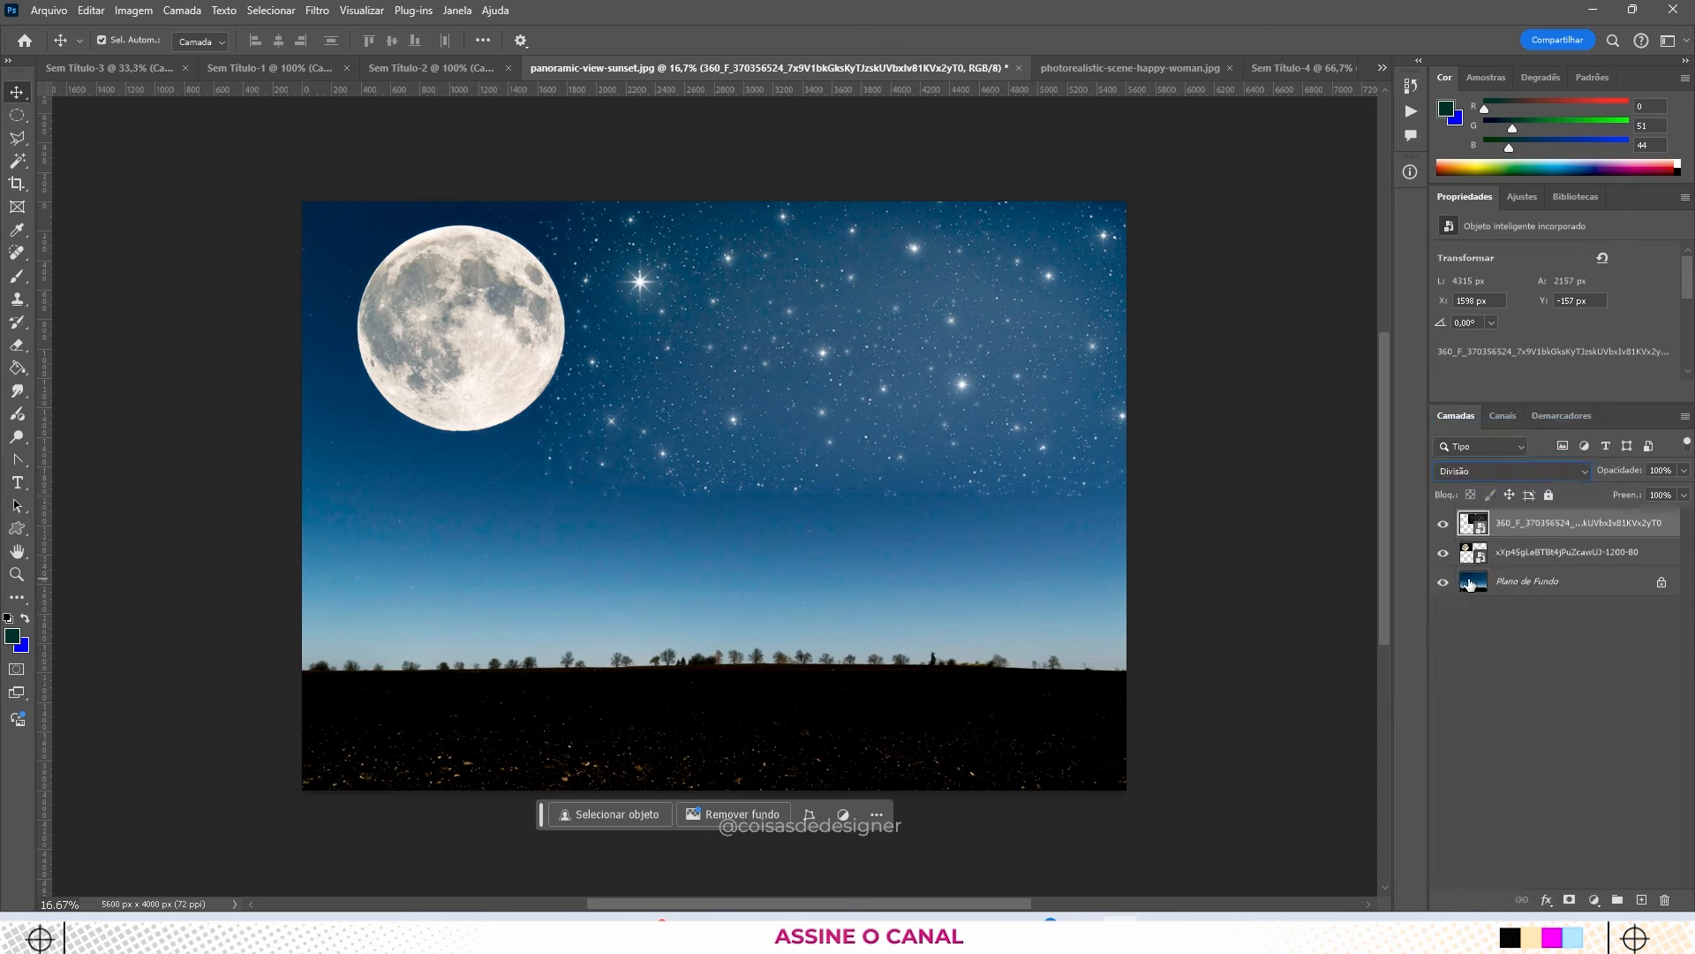
drag(954, 394, 891, 408)
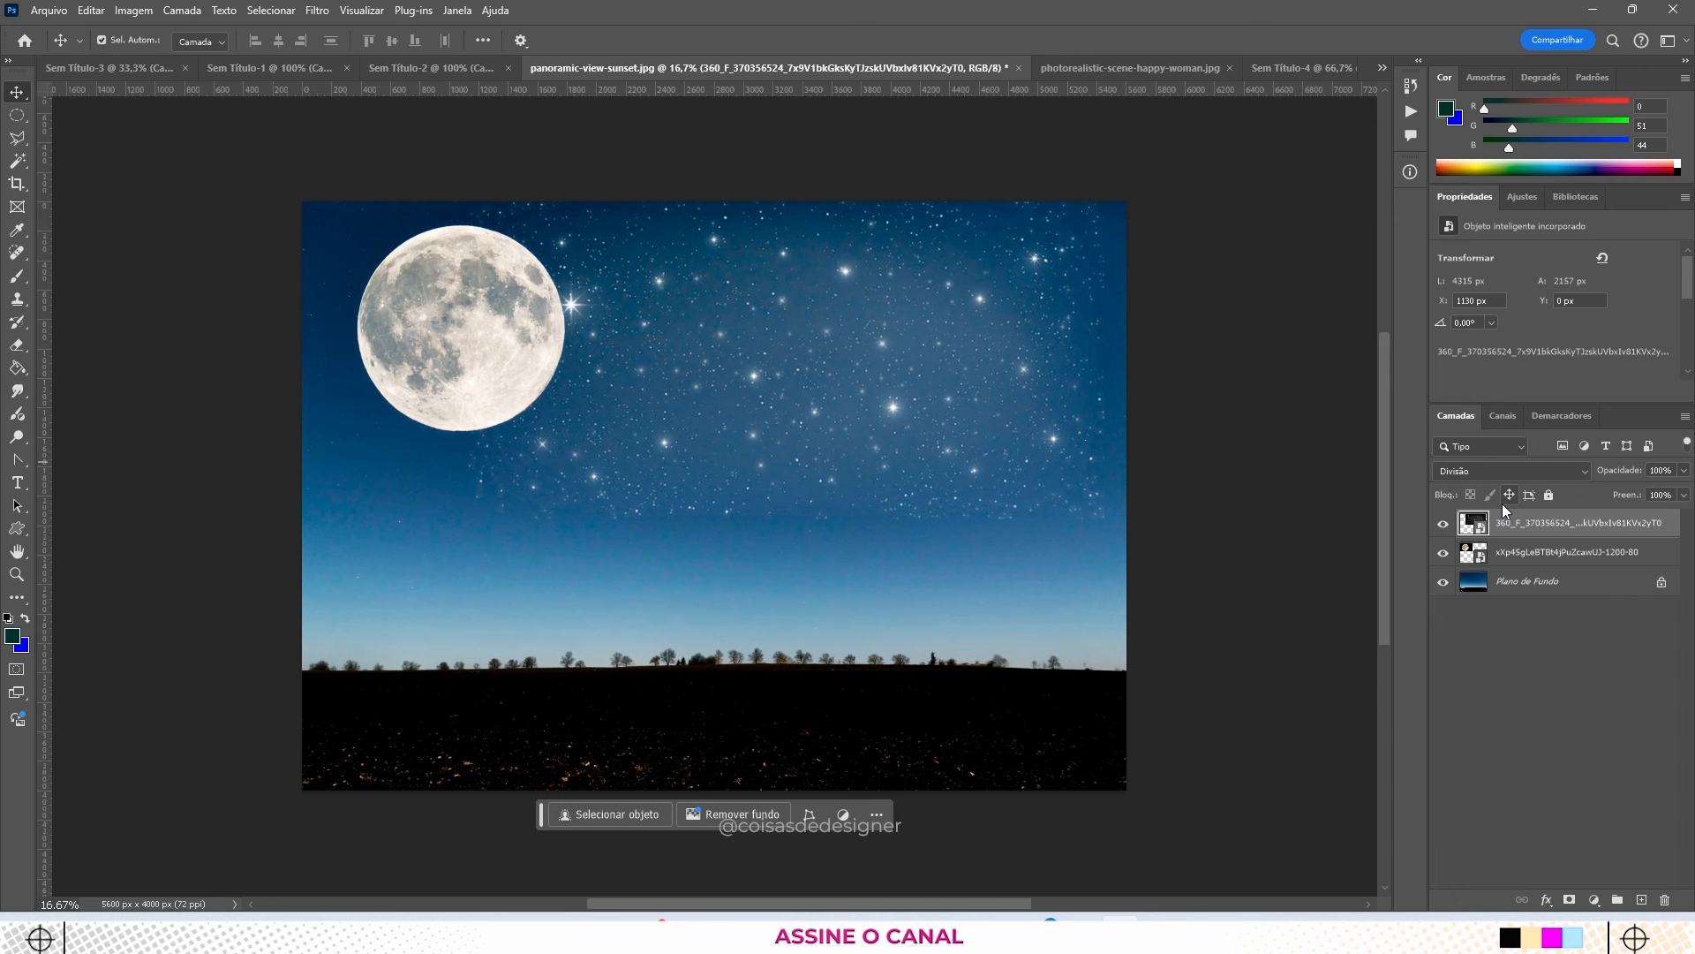
Step: Return the star-field layer to Normal blending and darken its background with Níveis, using an input black level of 47
click(1510, 470)
click(1459, 429)
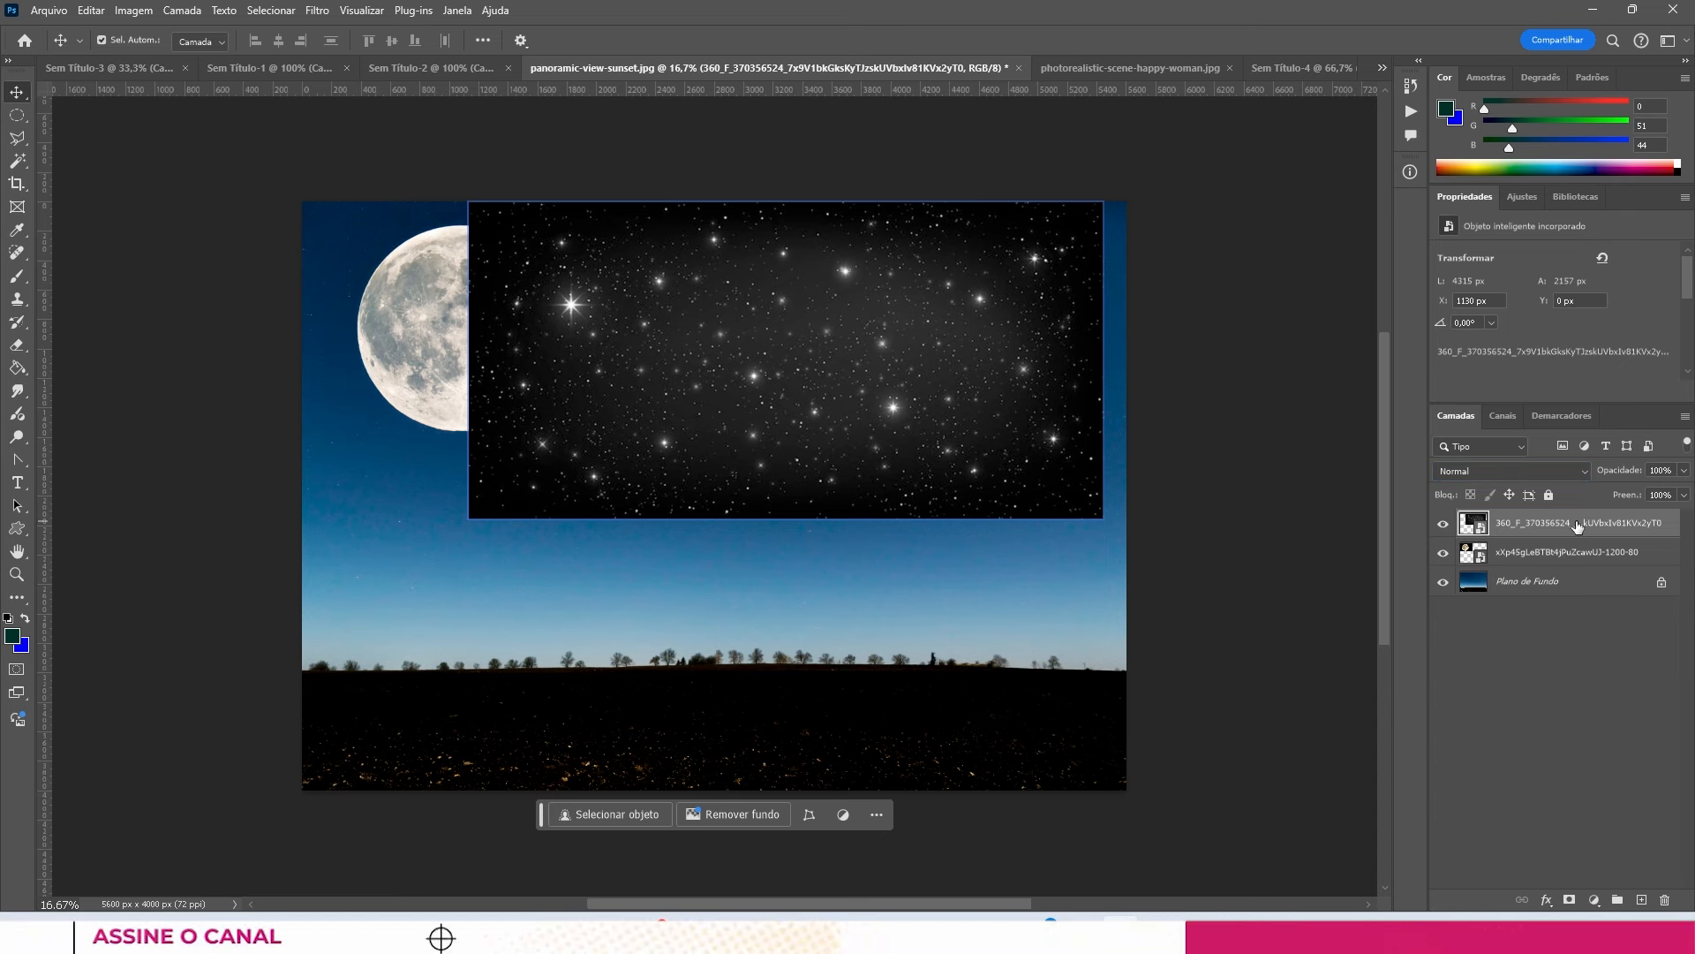
key(ctrl+l)
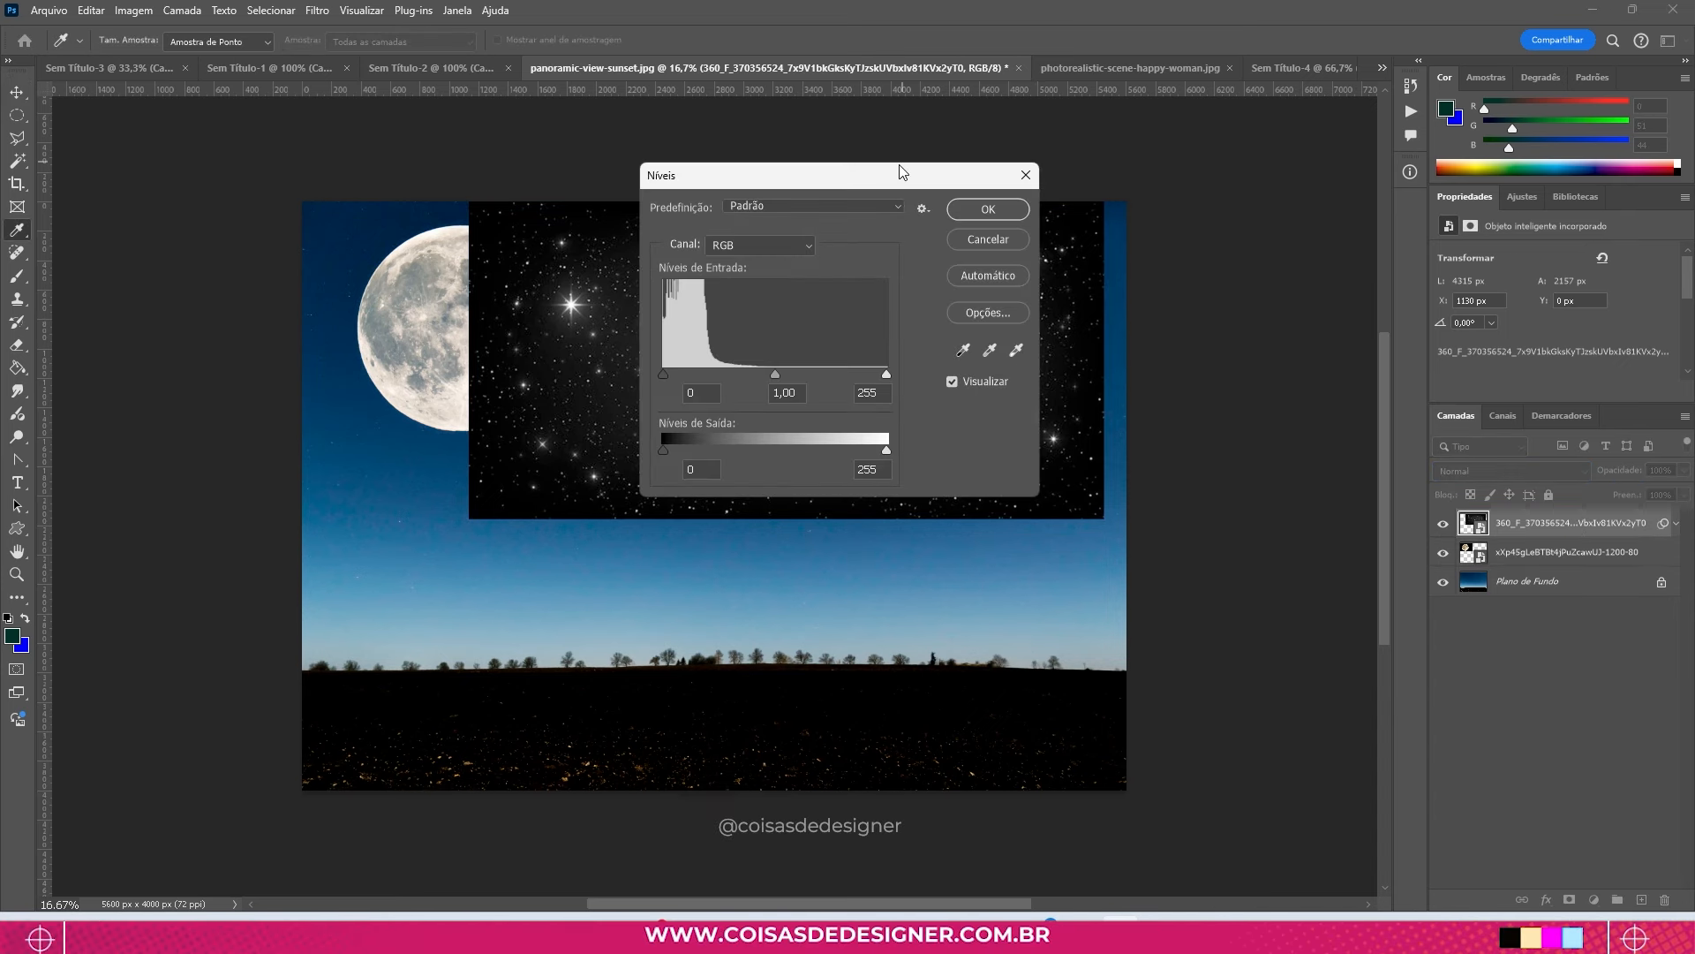
drag(901, 171, 1194, 152)
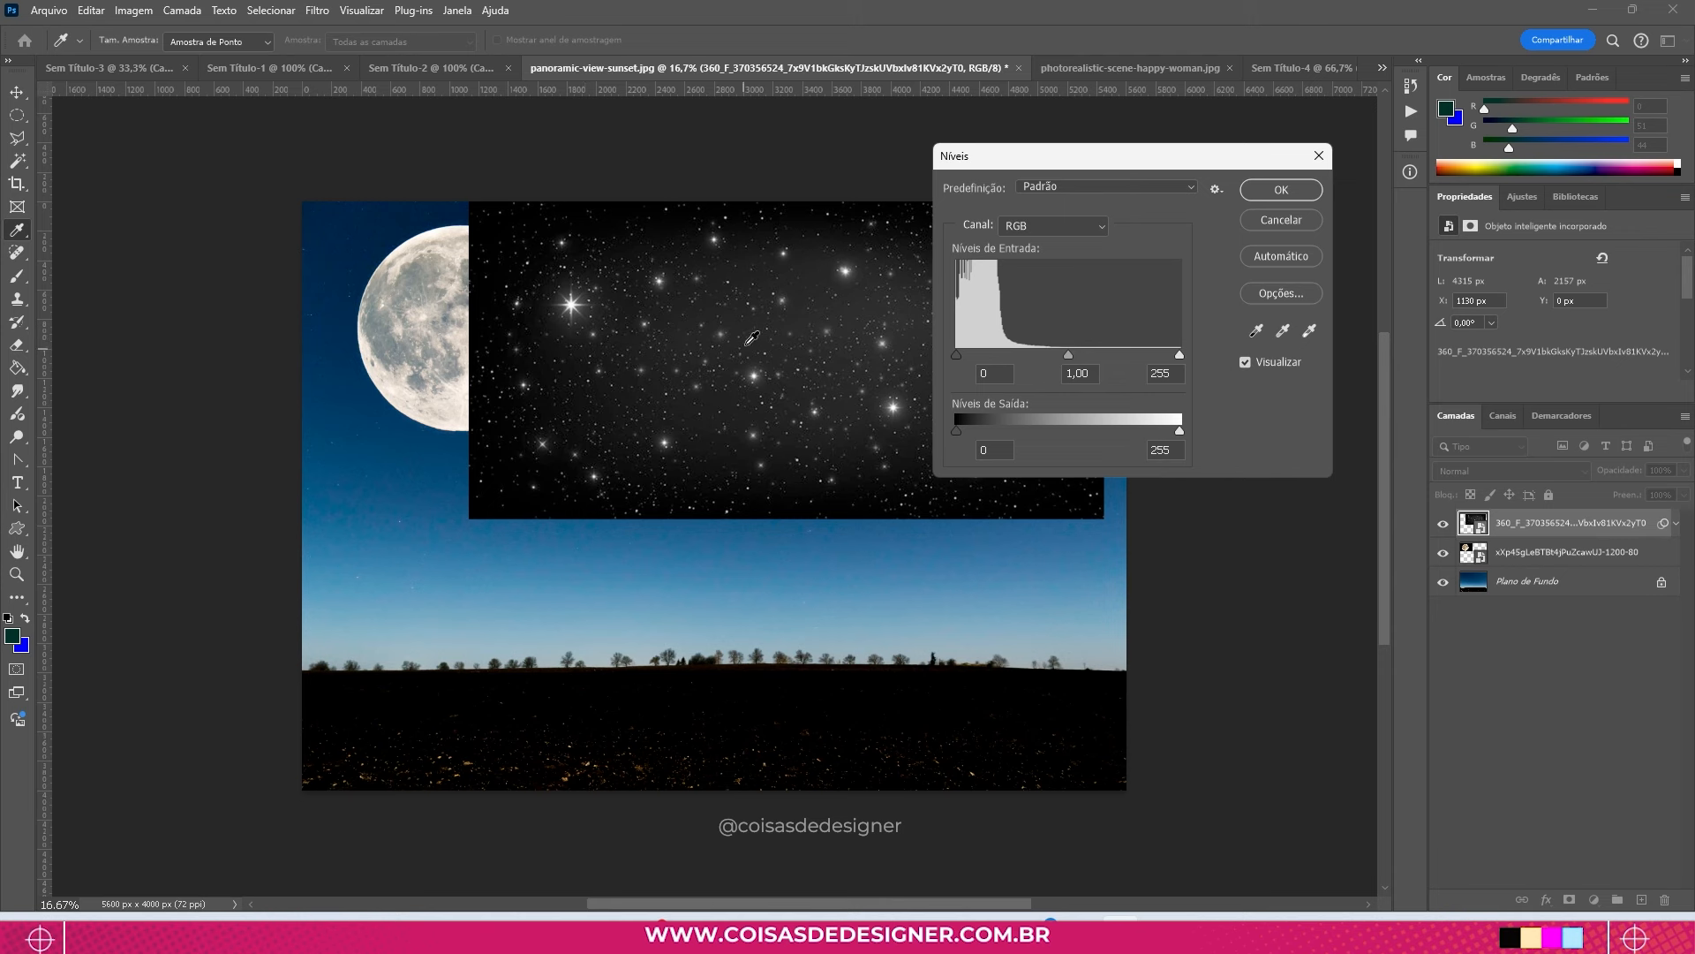
drag(961, 358, 999, 362)
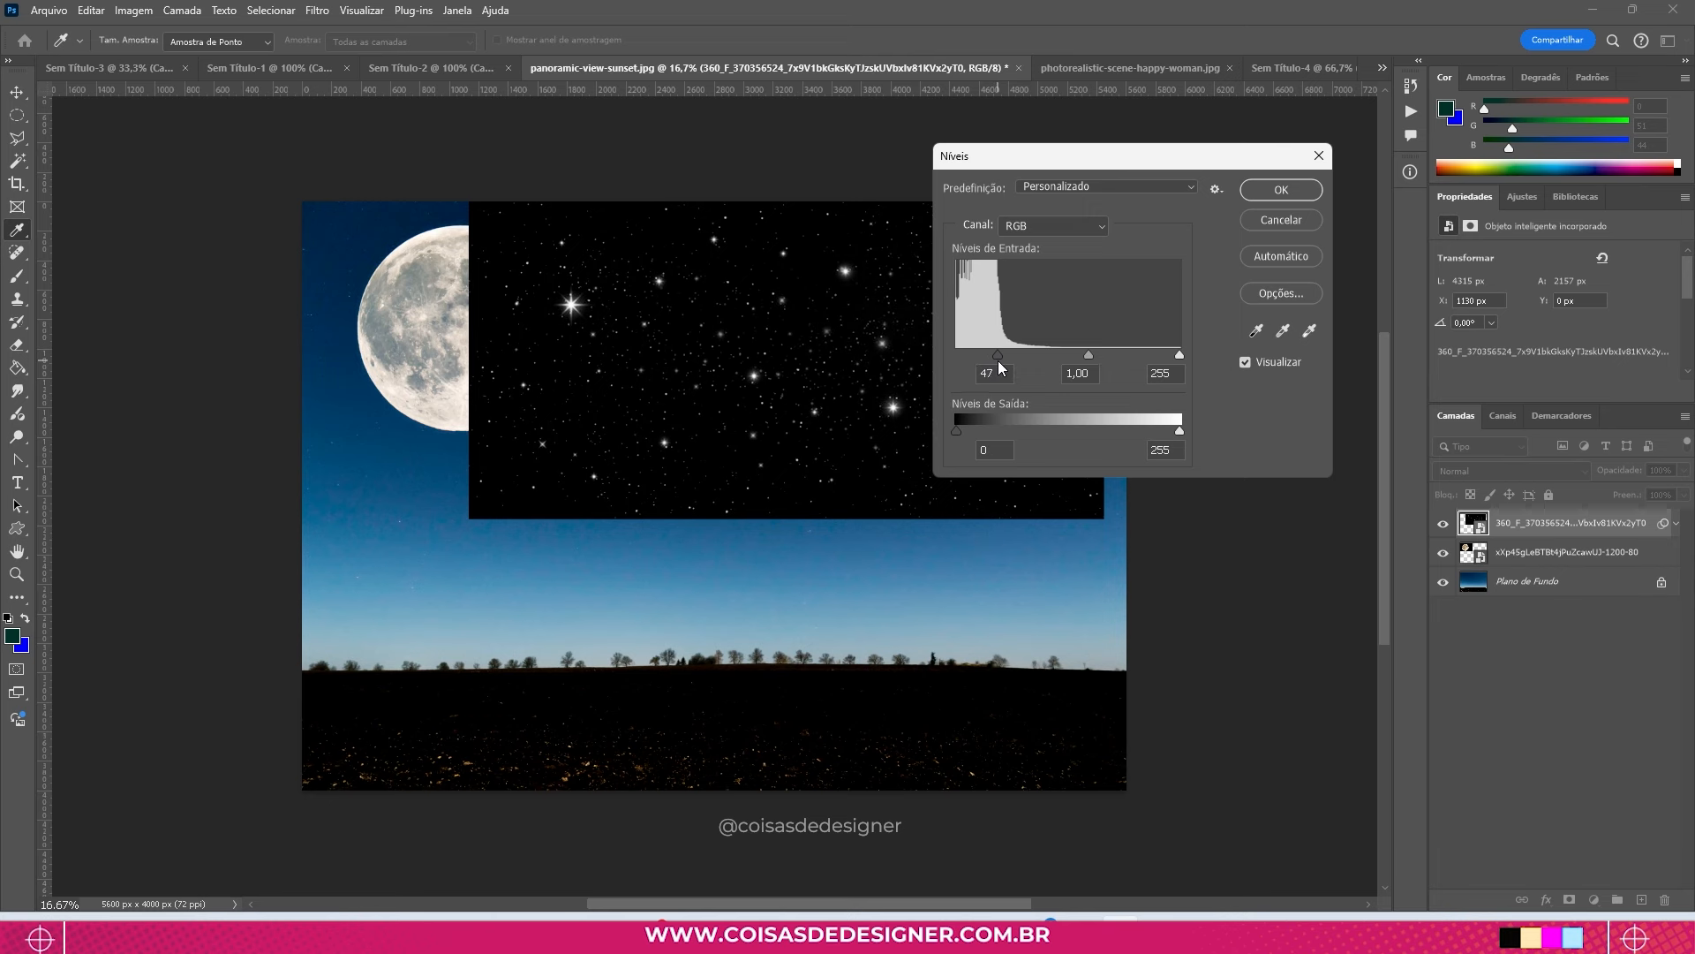
click(1281, 190)
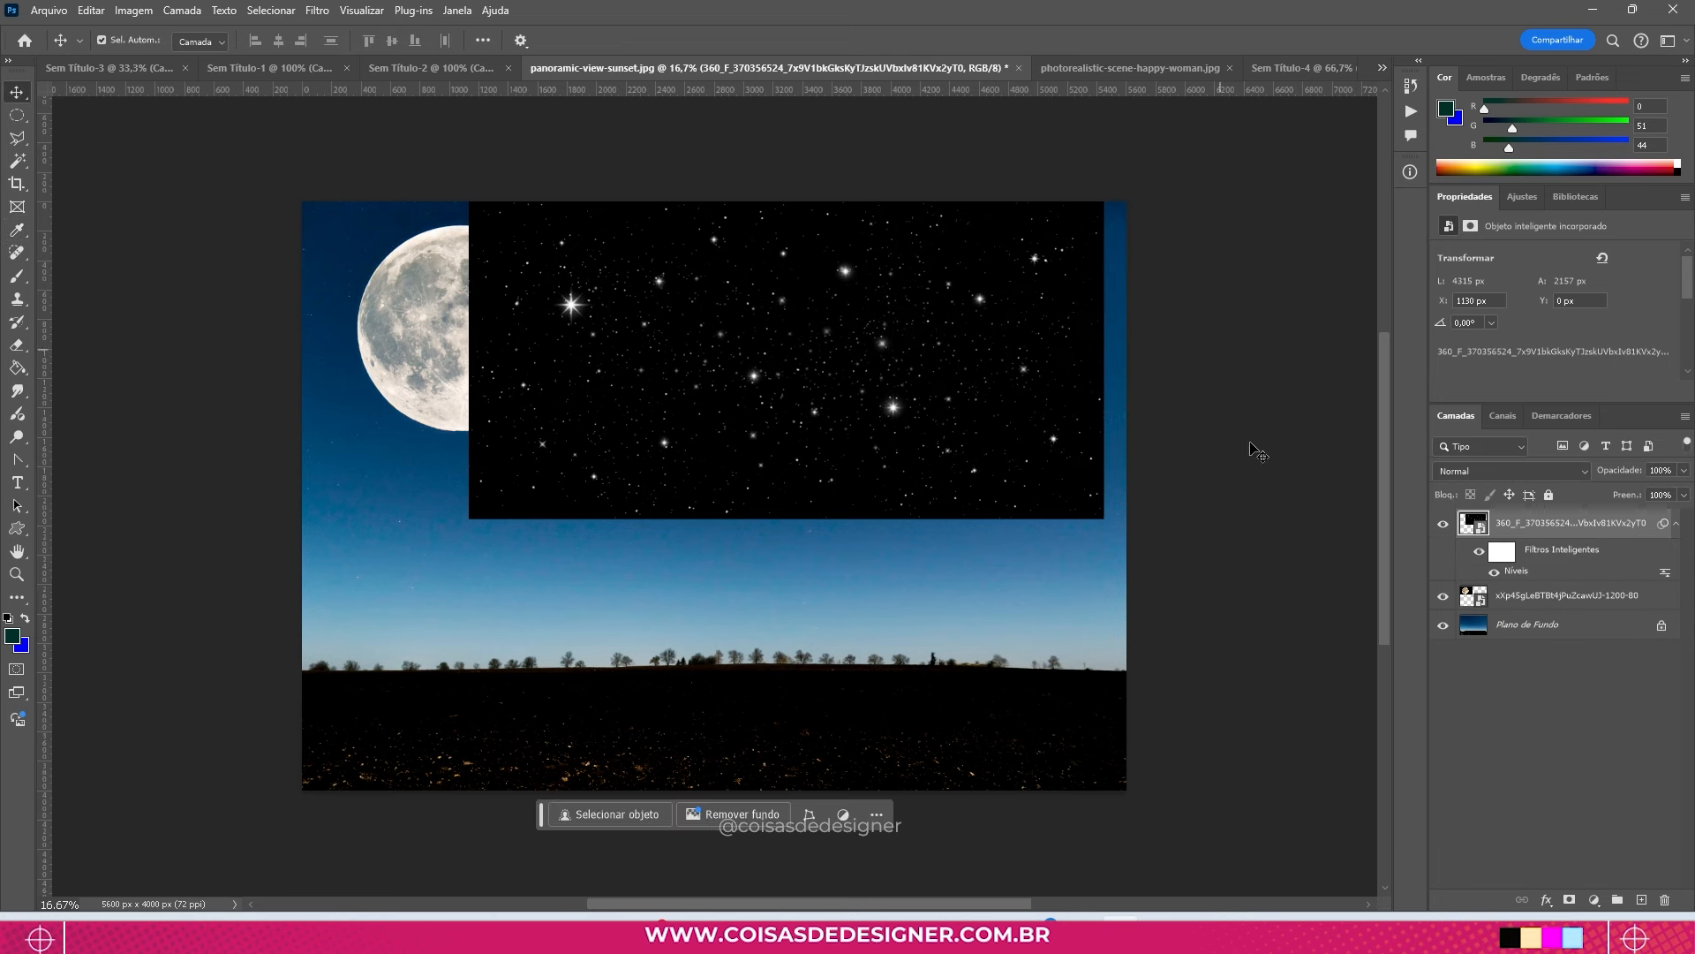
Step: Set the star-field layer's blending mode to Divisão and move it to the right of the moon, at about X 1791 px, Y -447 px
click(1533, 469)
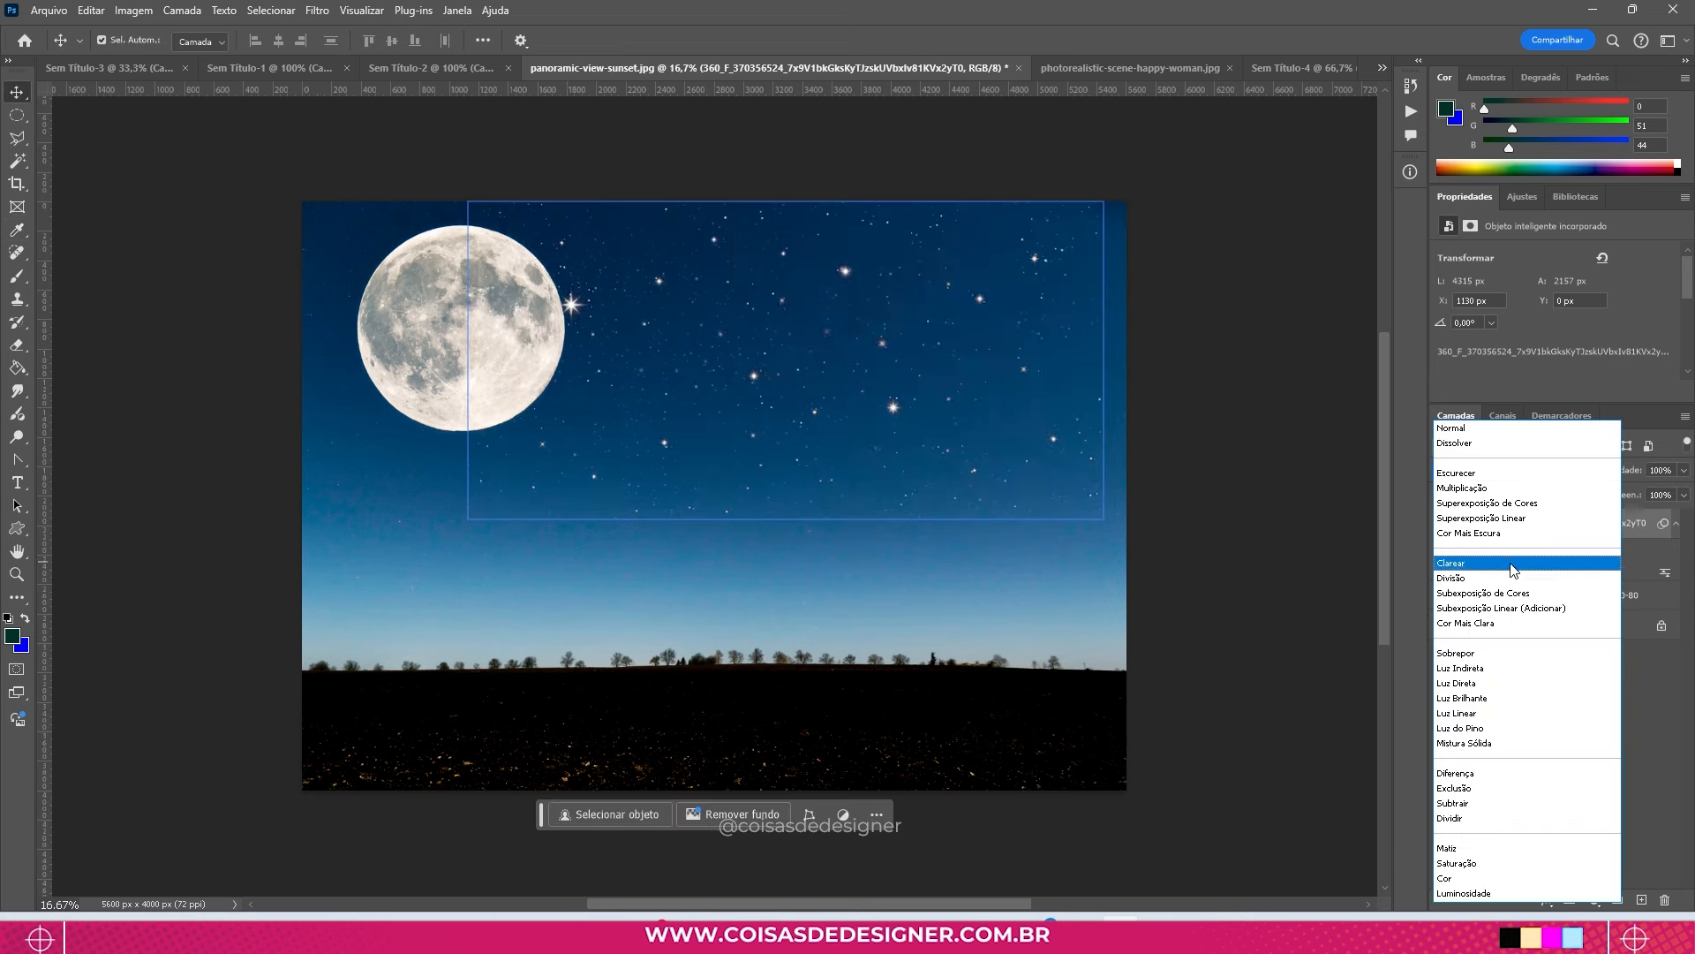
click(1511, 579)
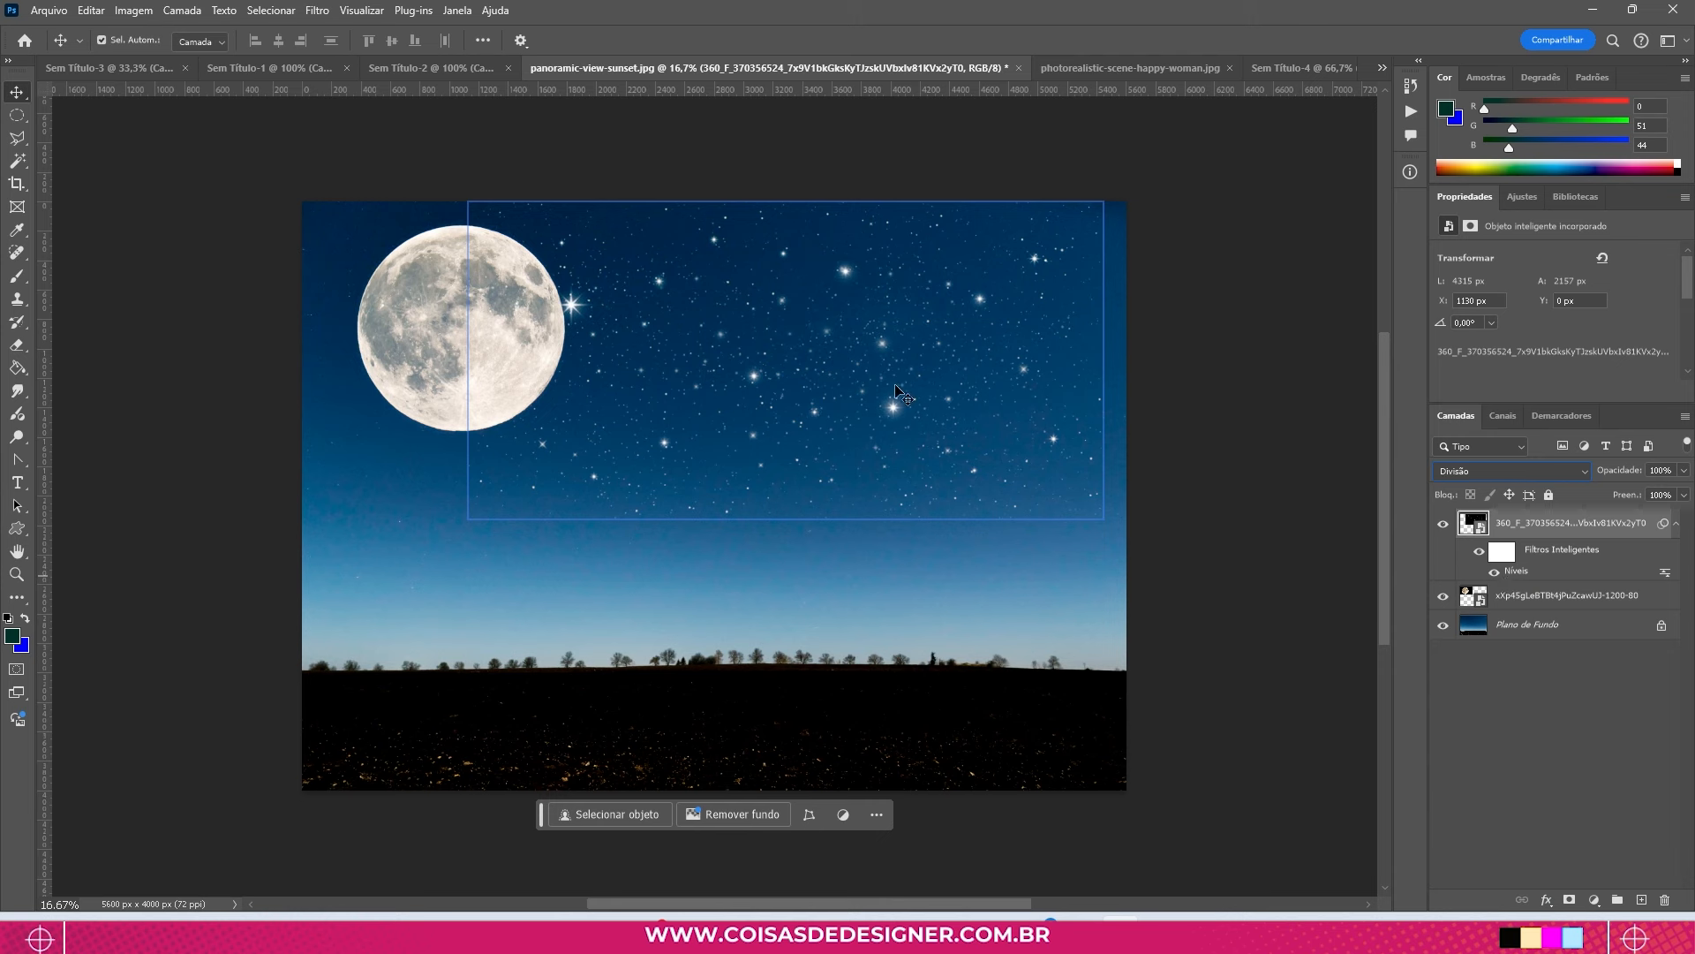
drag(713, 373, 828, 325)
click(1288, 718)
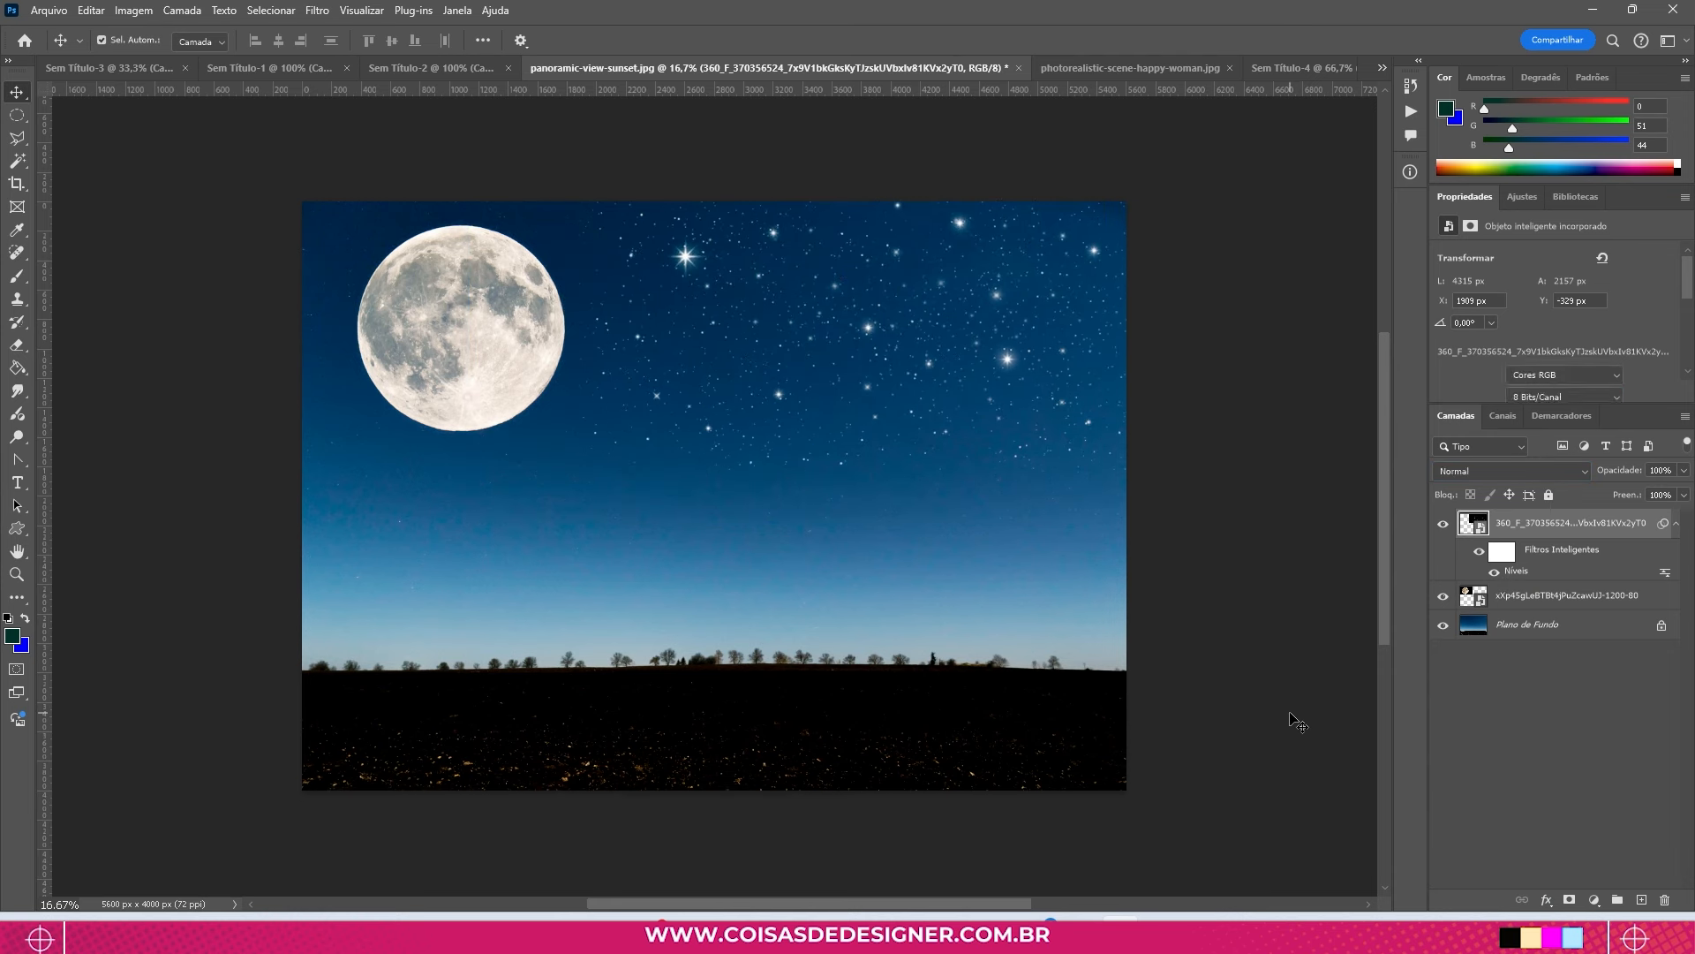
drag(1066, 287, 783, 275)
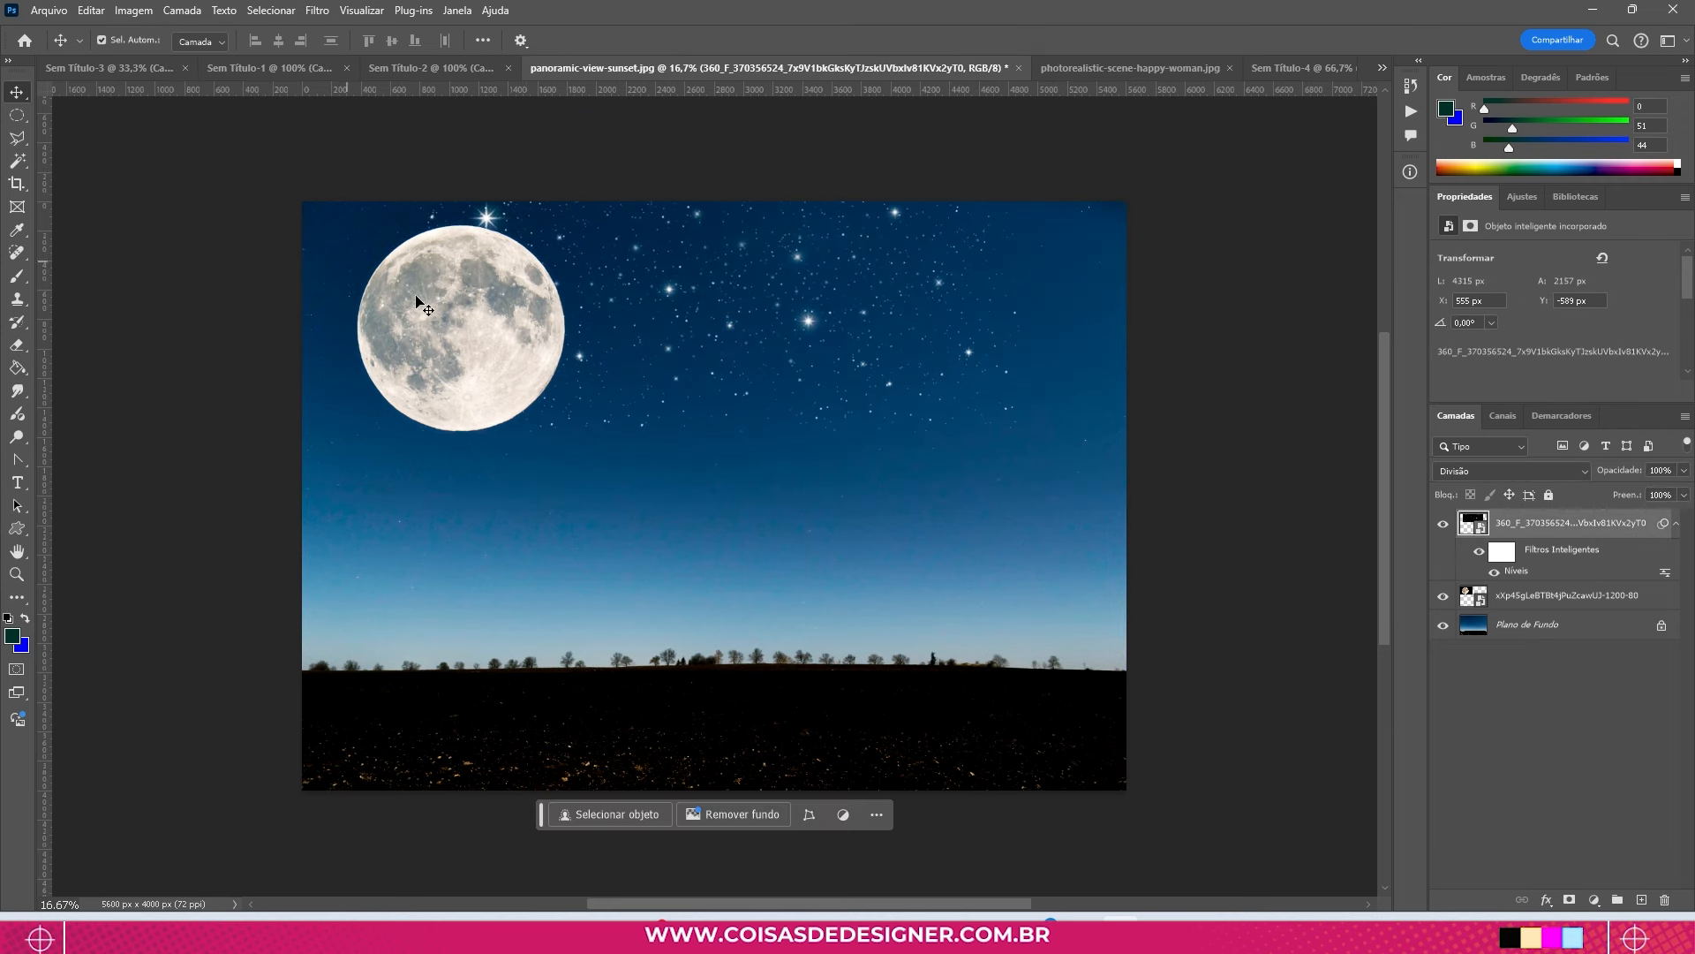
drag(623, 265, 805, 285)
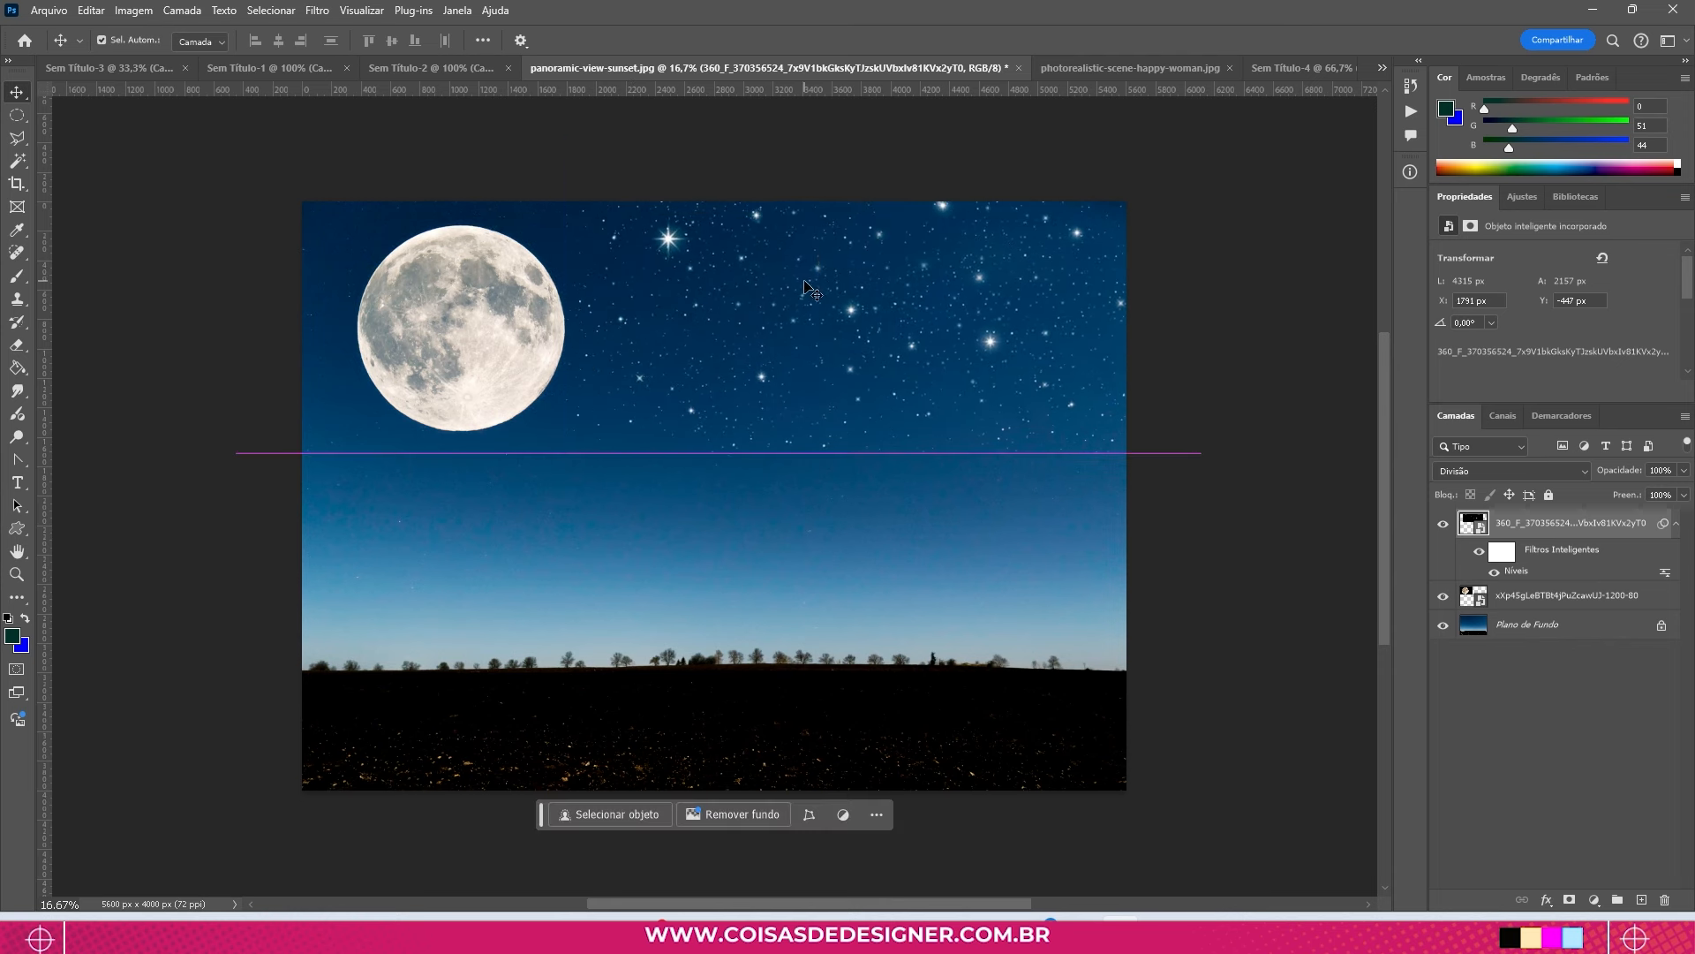
Step: Duplicate the star-field layer and move the copy over the sky's left edge, at about X -3611 px, Y -447 px
right_click(1529, 526)
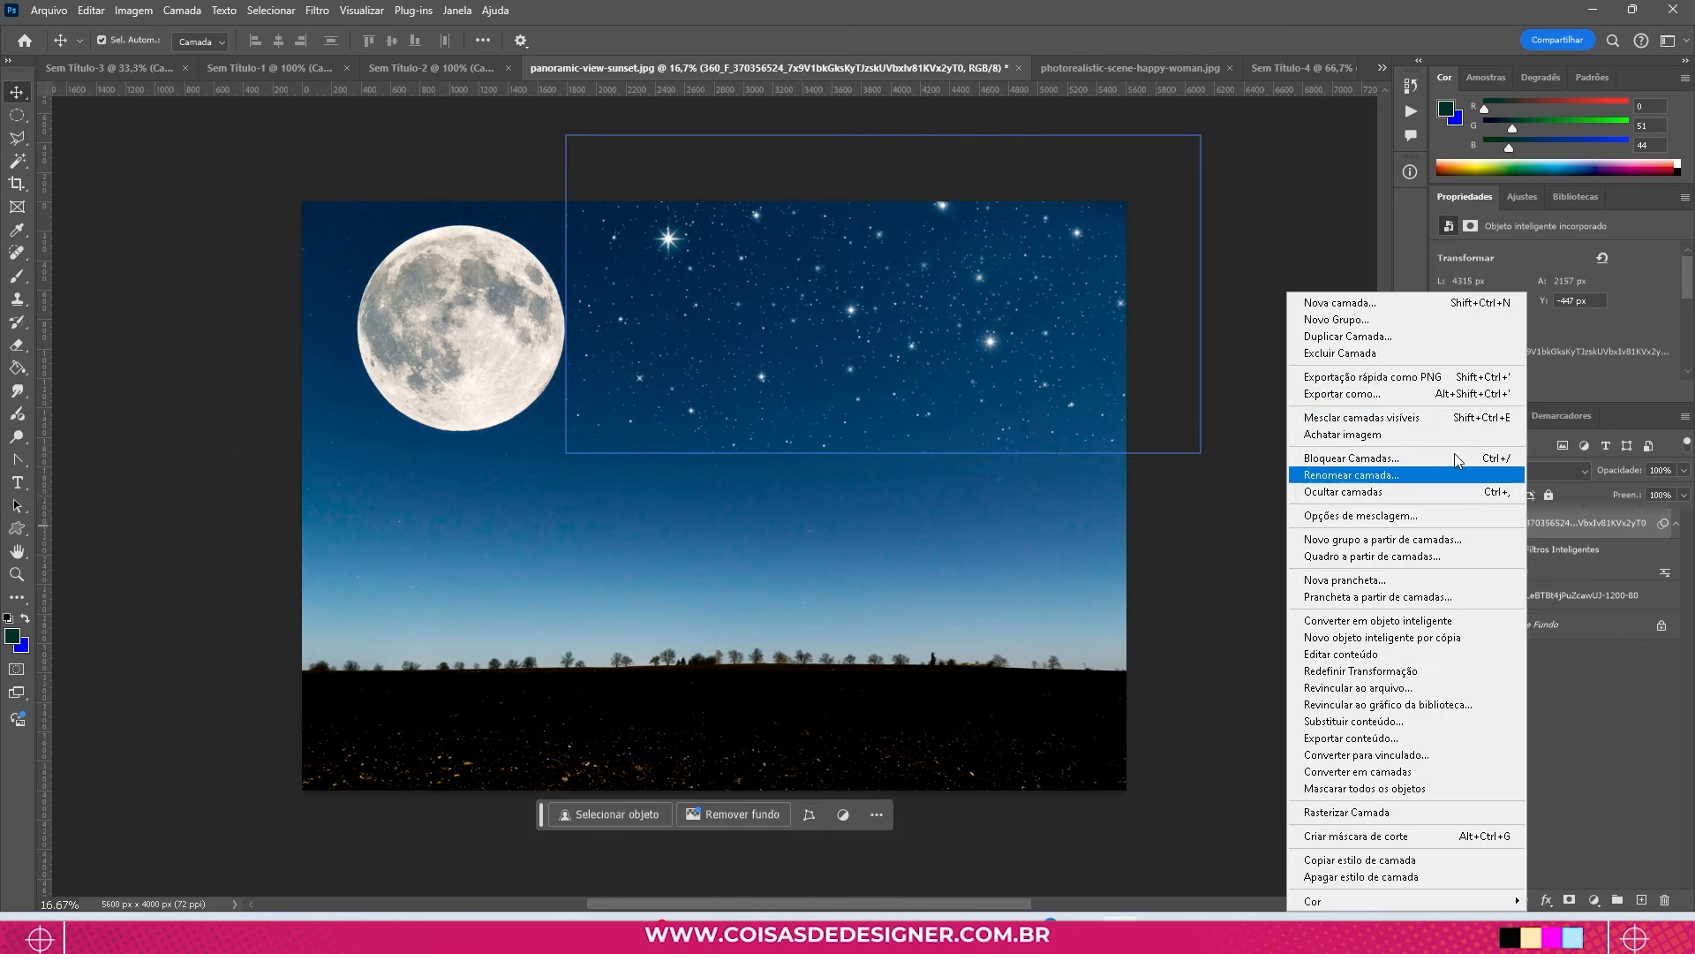
click(1412, 333)
click(1004, 262)
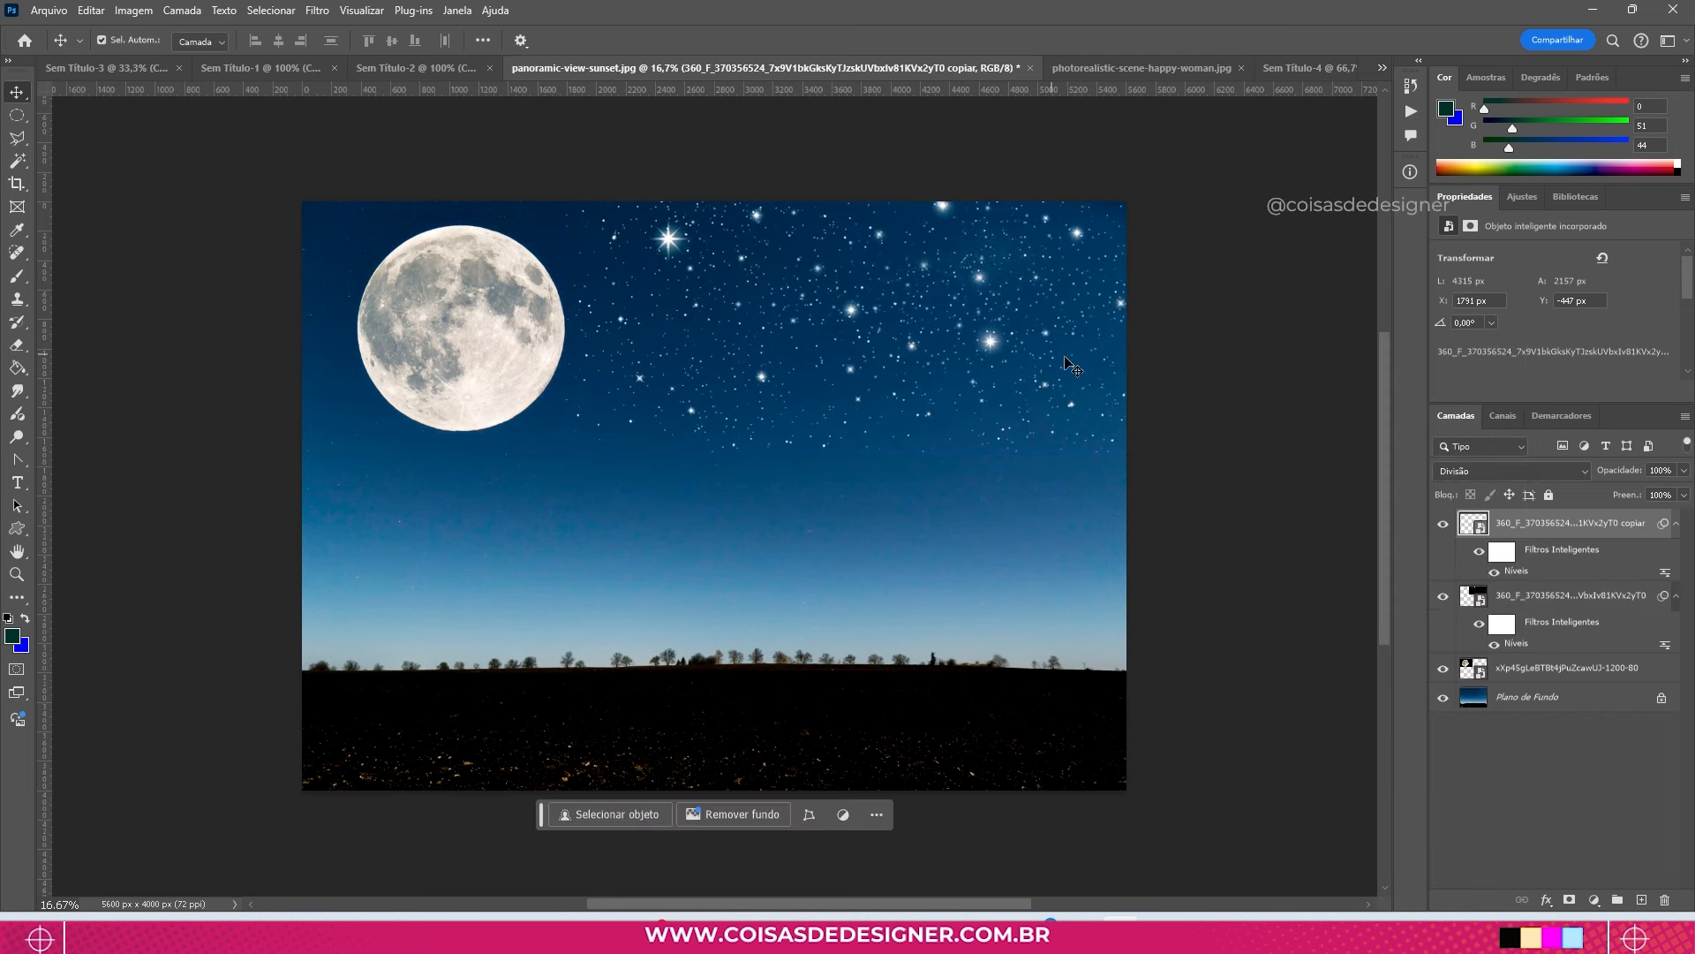
drag(1051, 300, 261, 355)
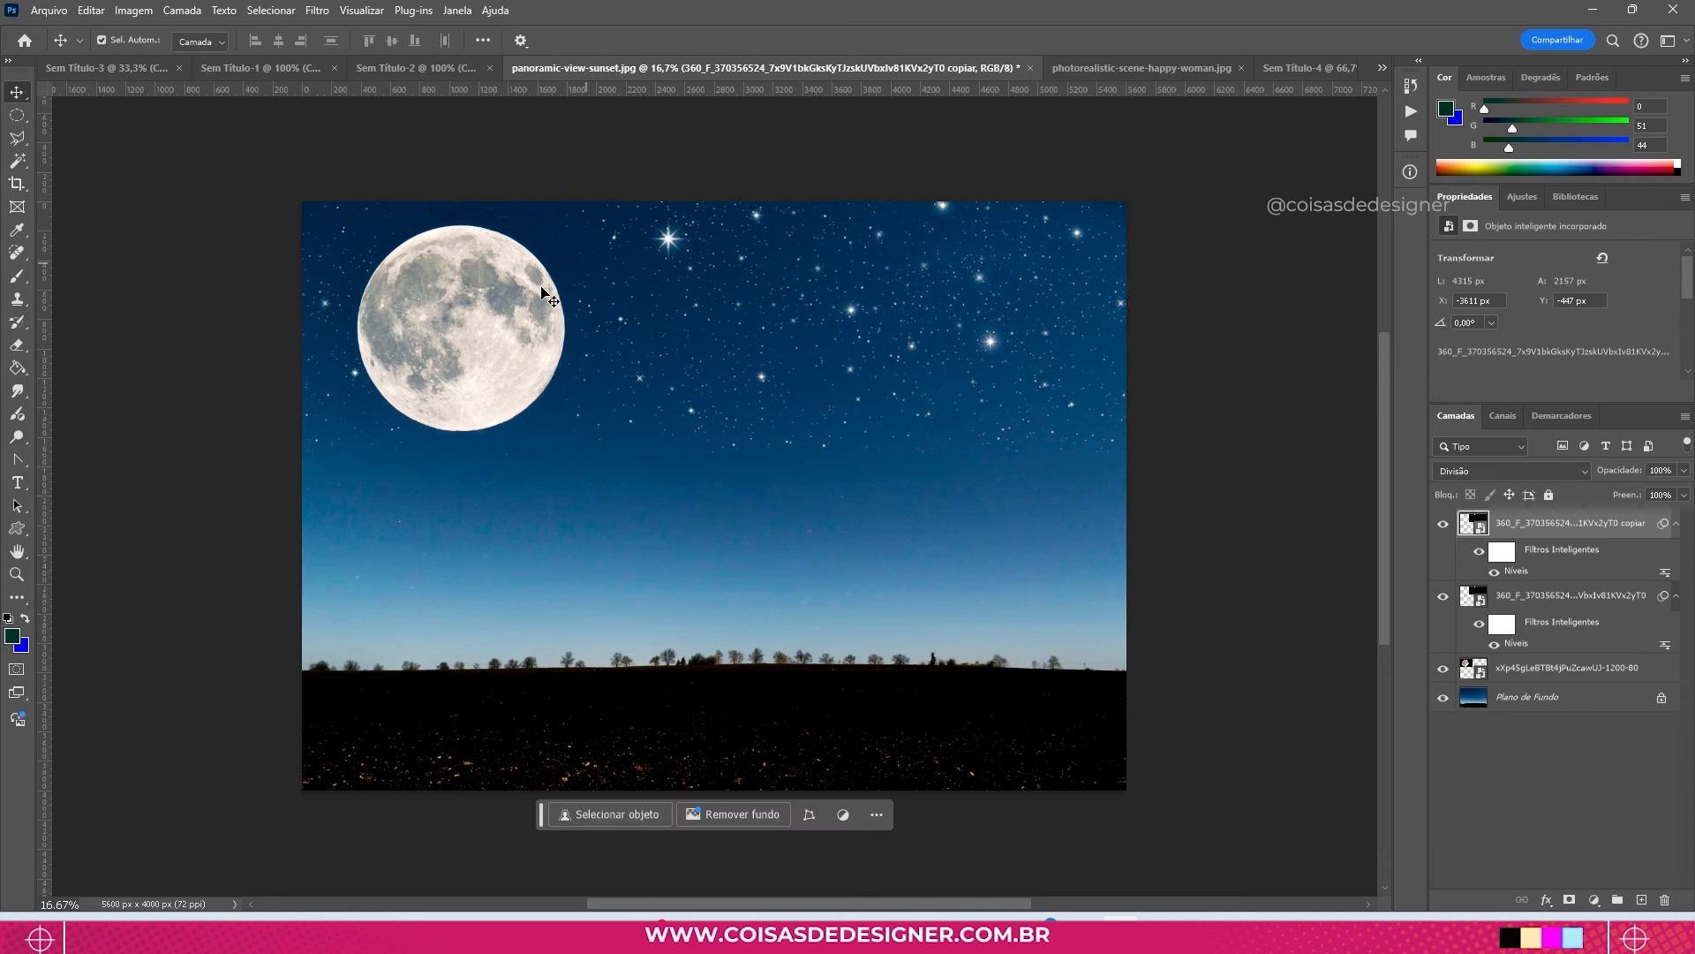
Step: Move the moon slightly to about X -360 px, Y 0 px, and clear the layer selection
drag(527, 342, 495, 336)
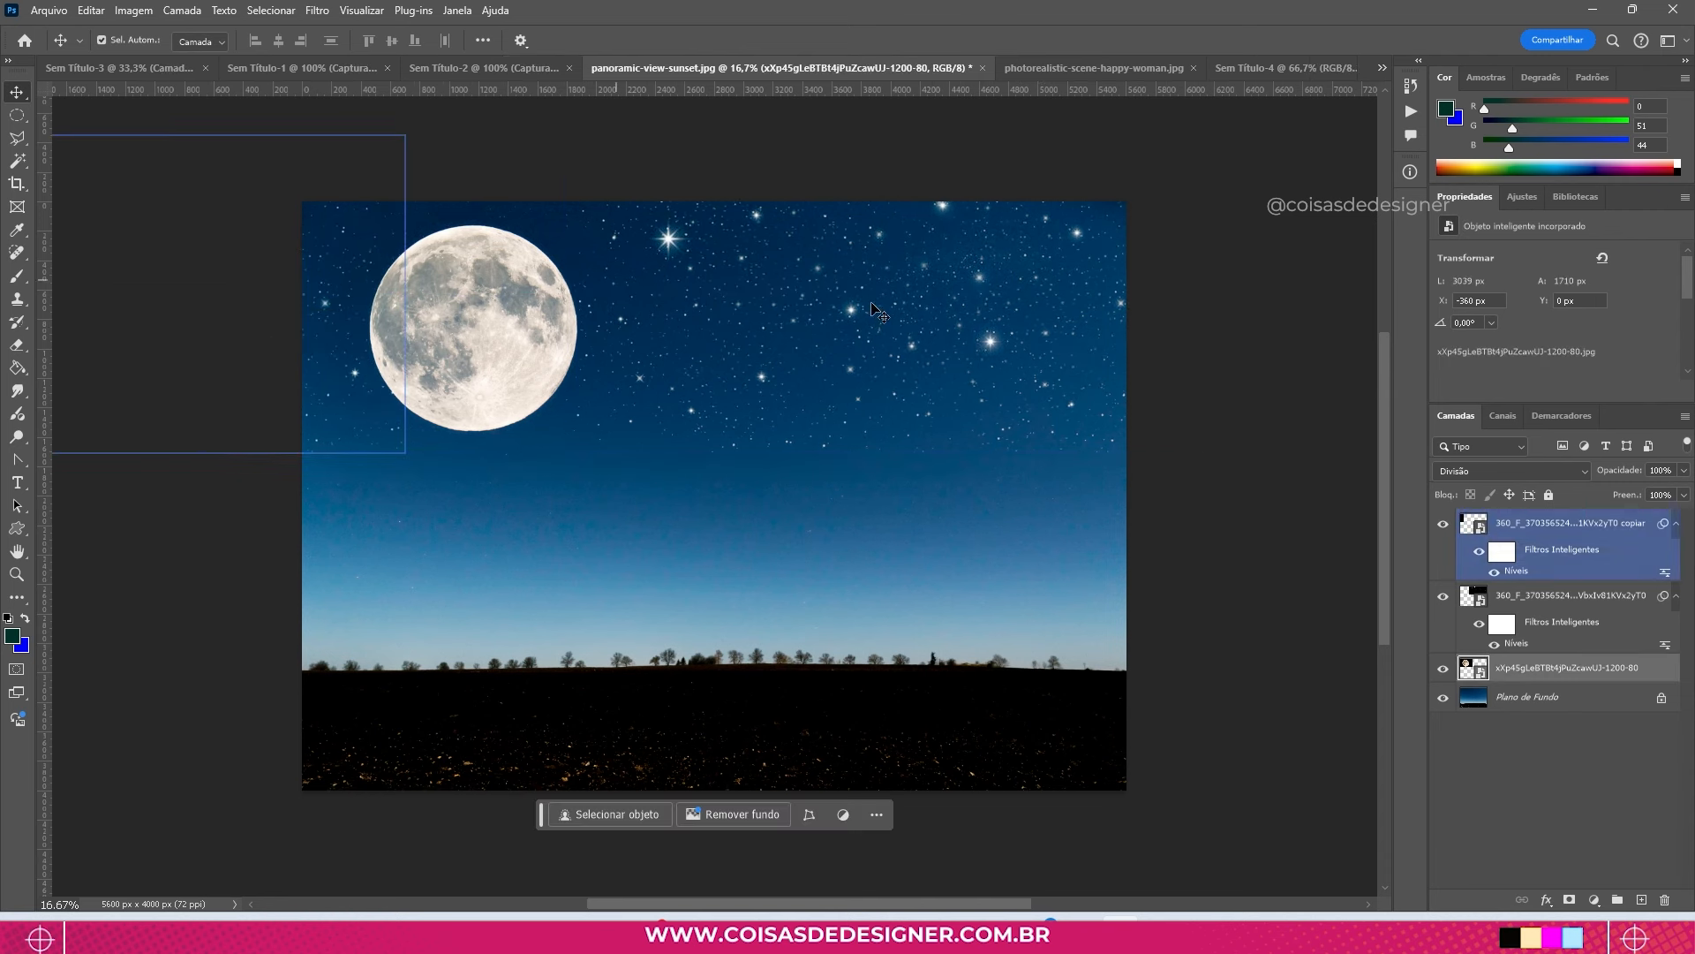
click(1248, 405)
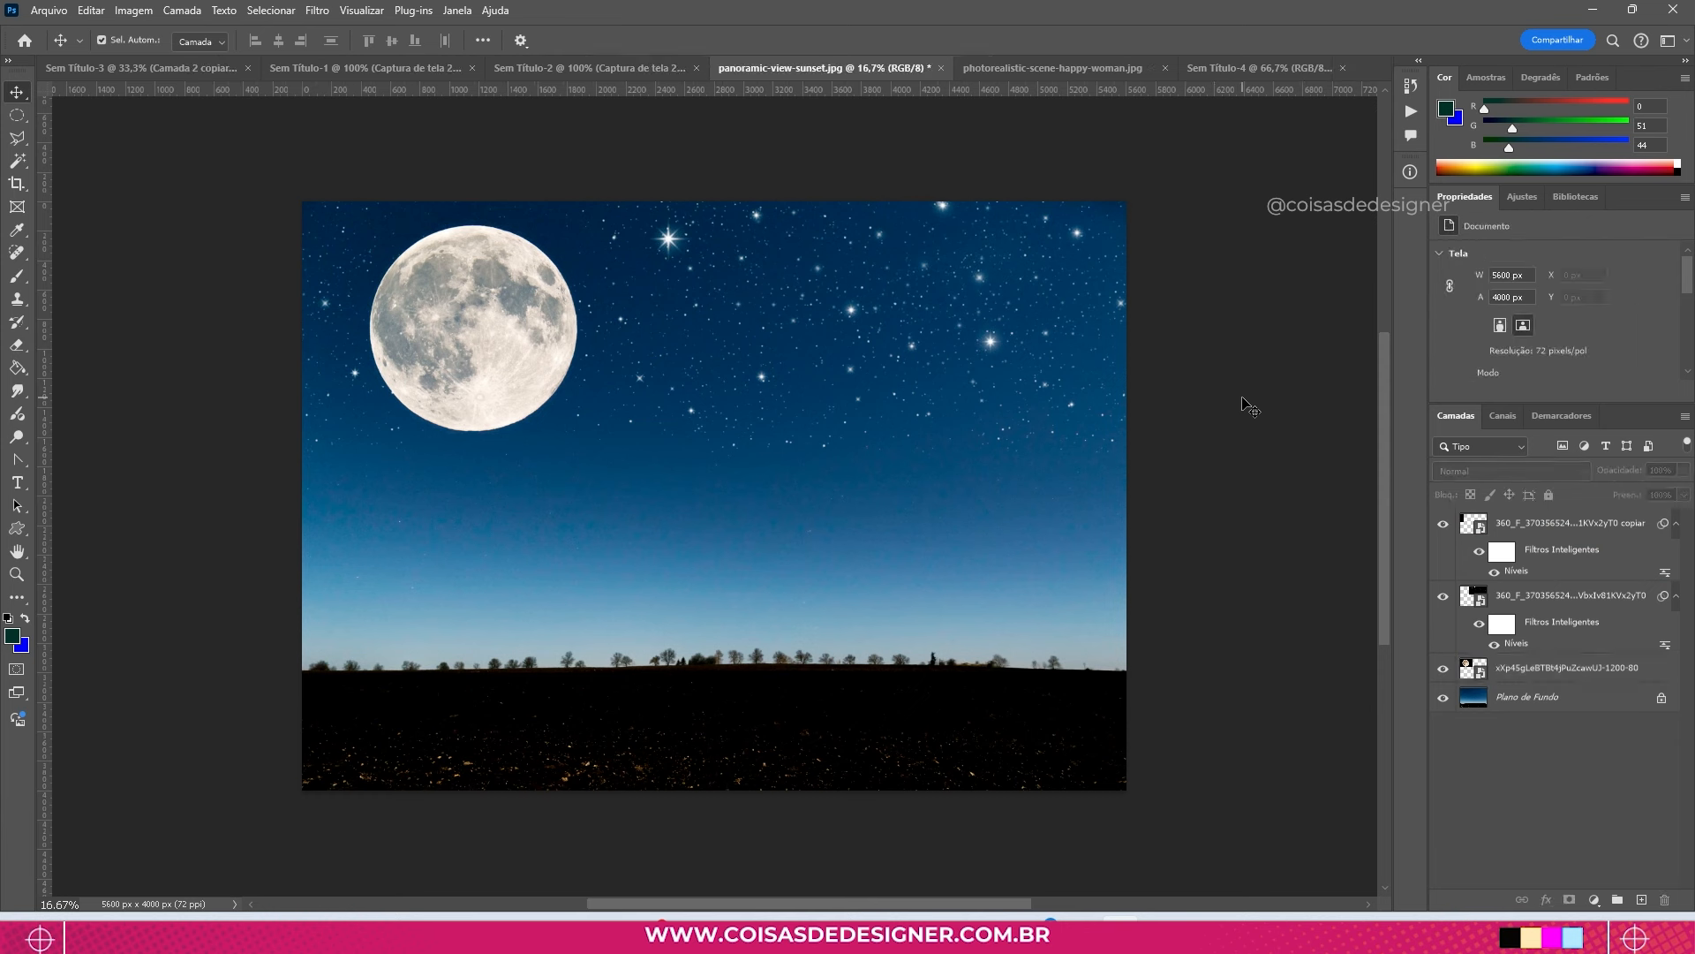
click(1082, 324)
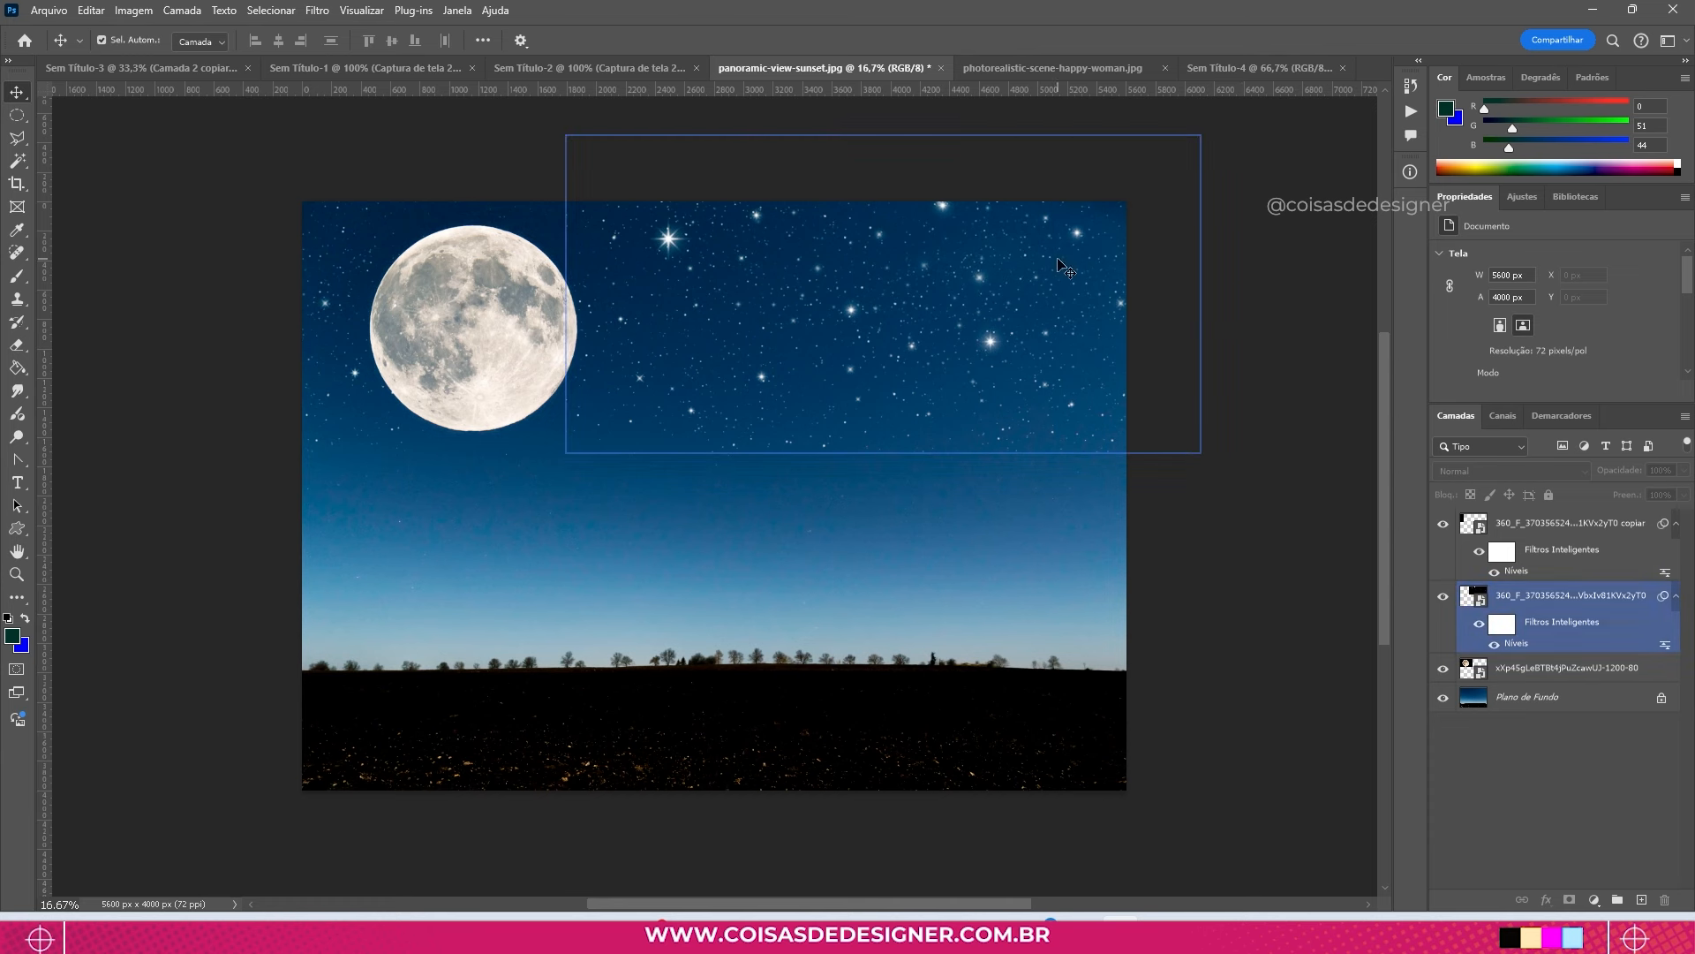
click(1236, 327)
Step: Place the golden-lights image 360_F_481436531_QRUBgx3ZcS4DUu7REIGruznLDCUvlr7k.jpg from the moda folder into the photorealistic-scene-happy-woman.jpg document
click(1014, 70)
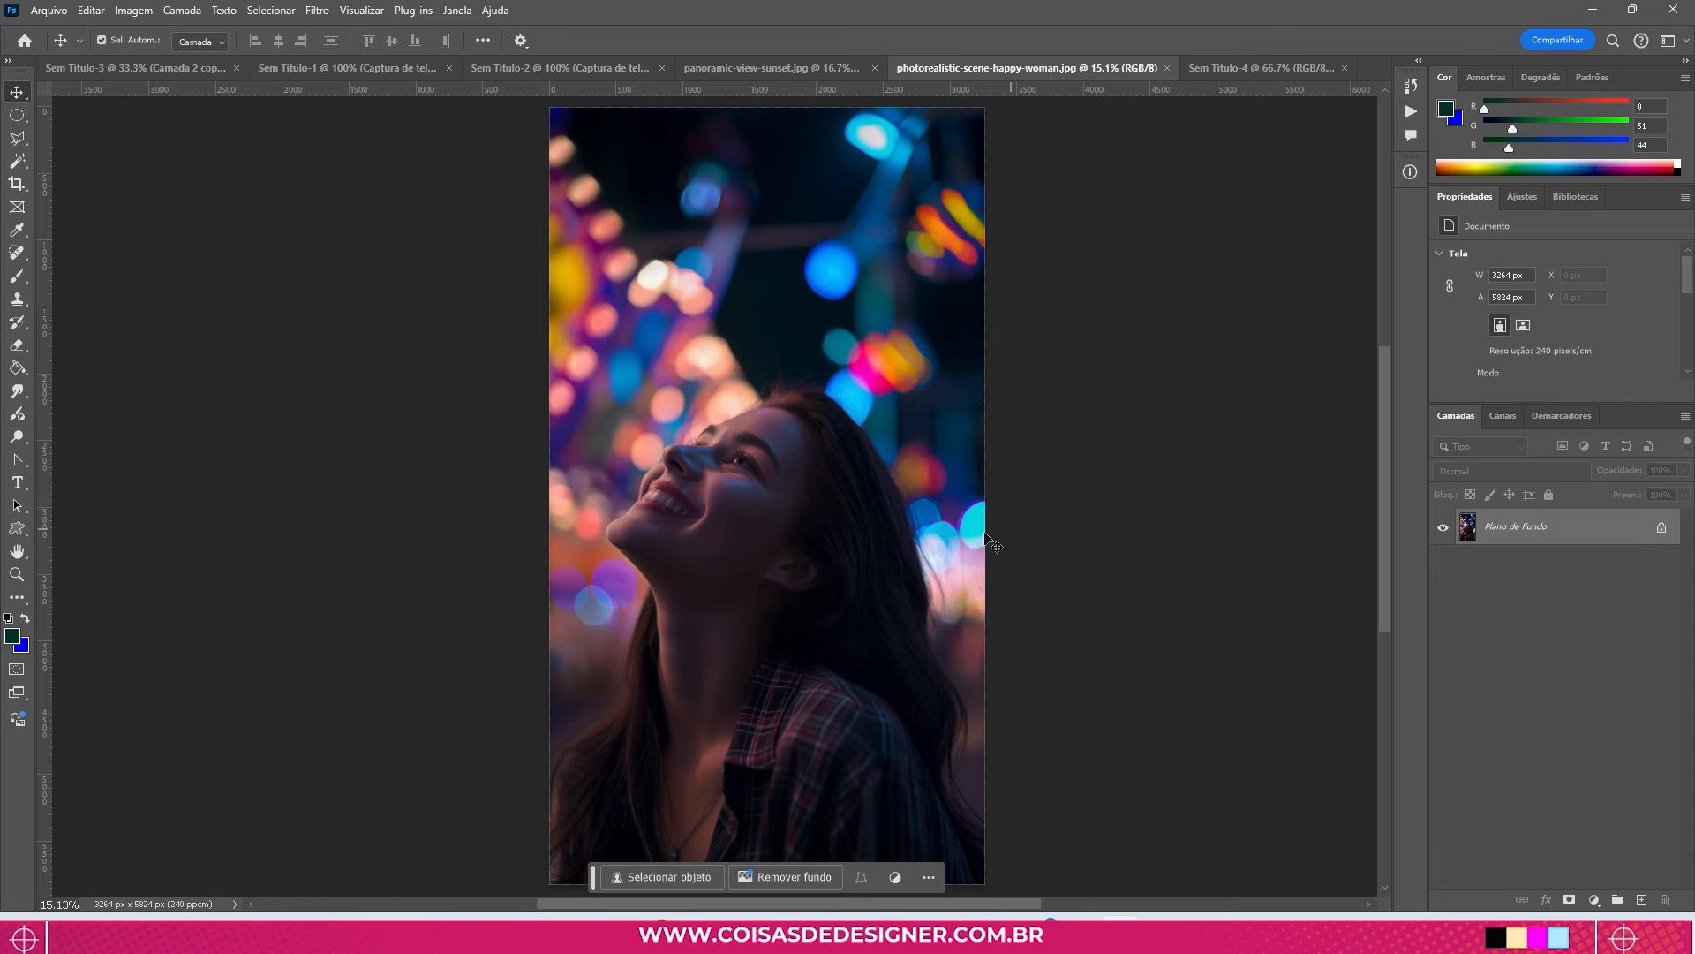
scroll(669, 584, up, 3)
scroll(746, 568, down, 1)
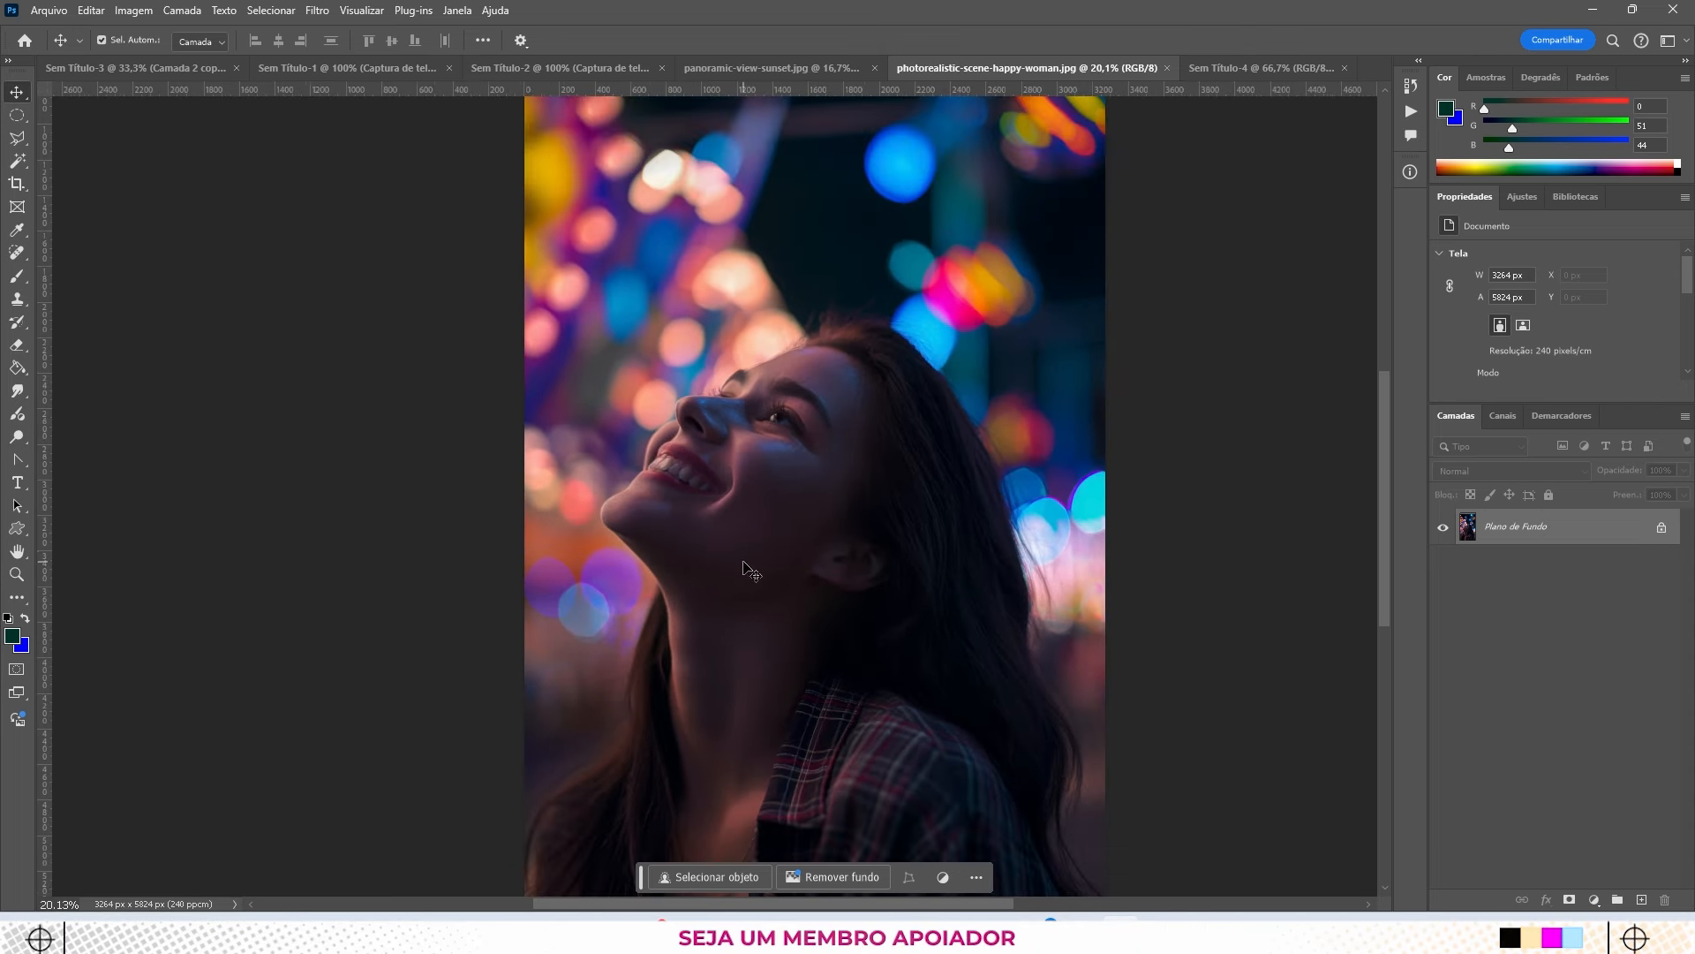
mouse_move(885, 936)
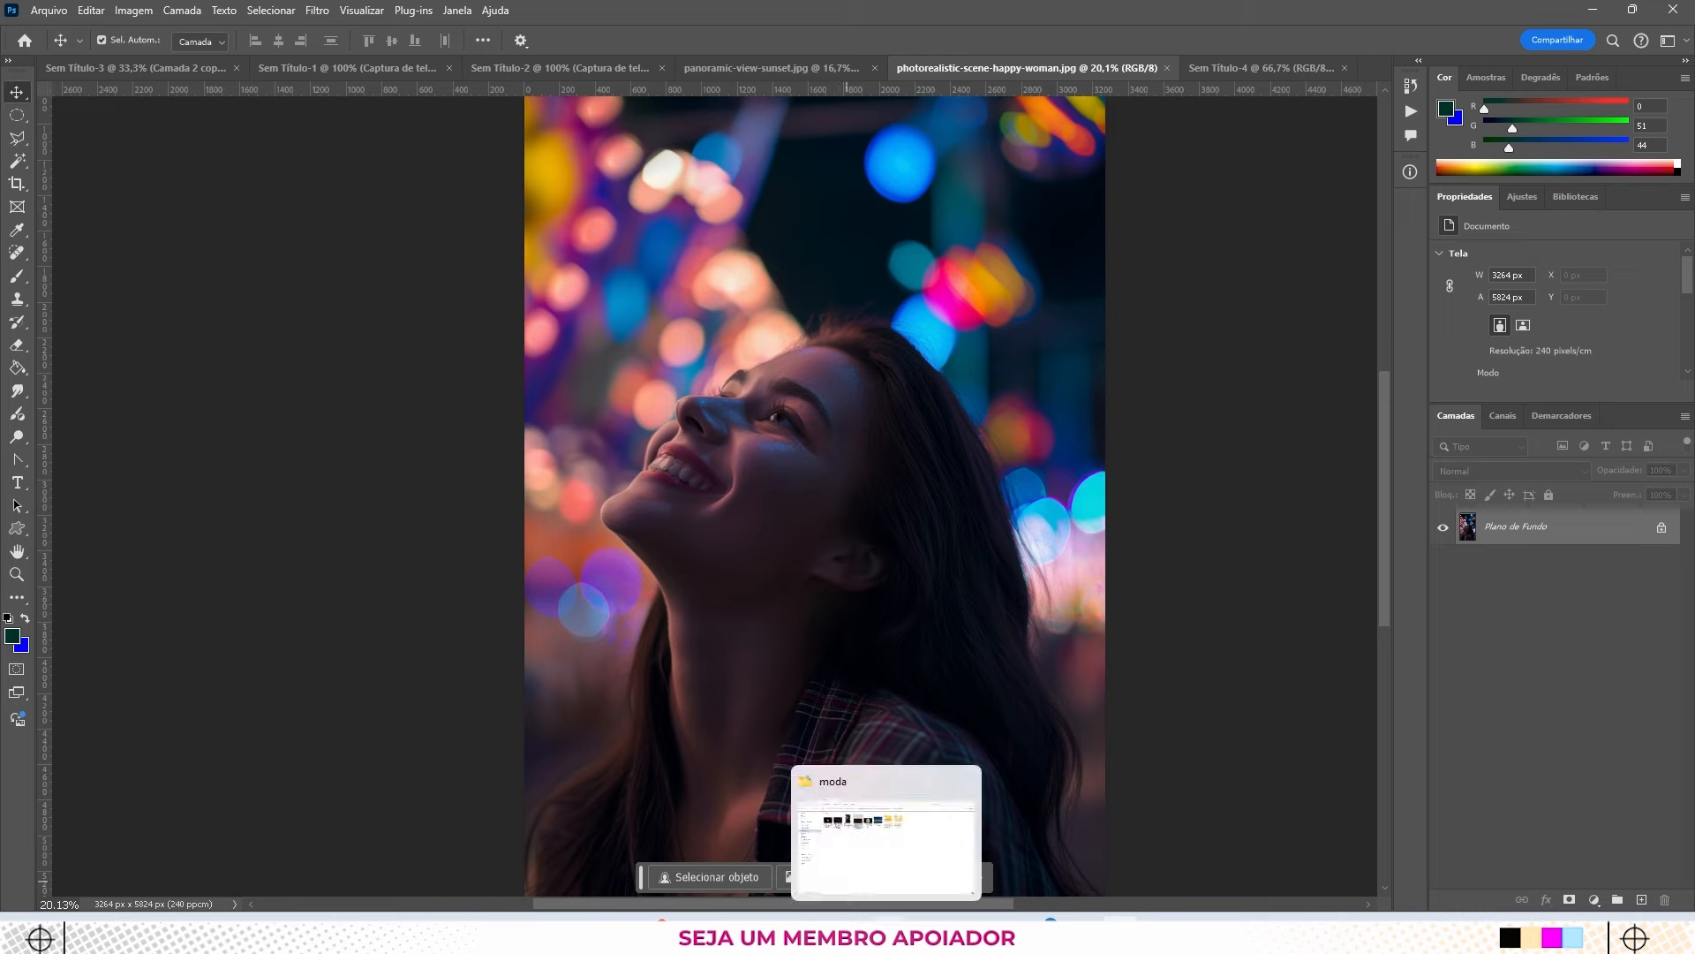
click(865, 849)
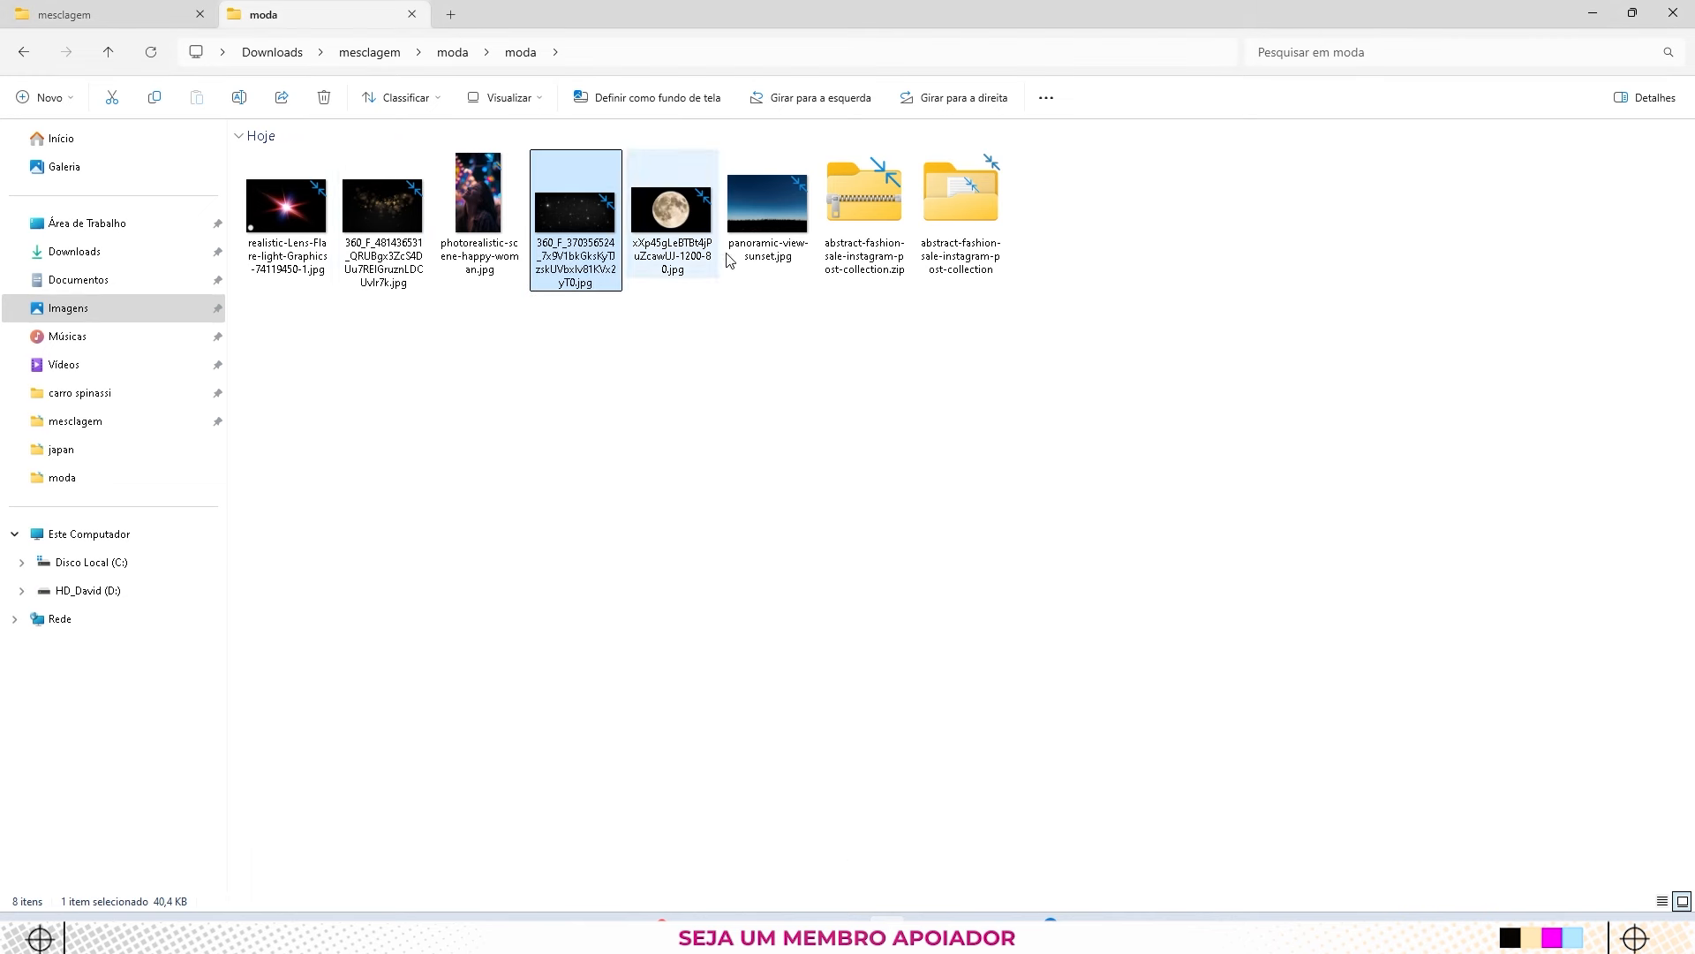
click(385, 201)
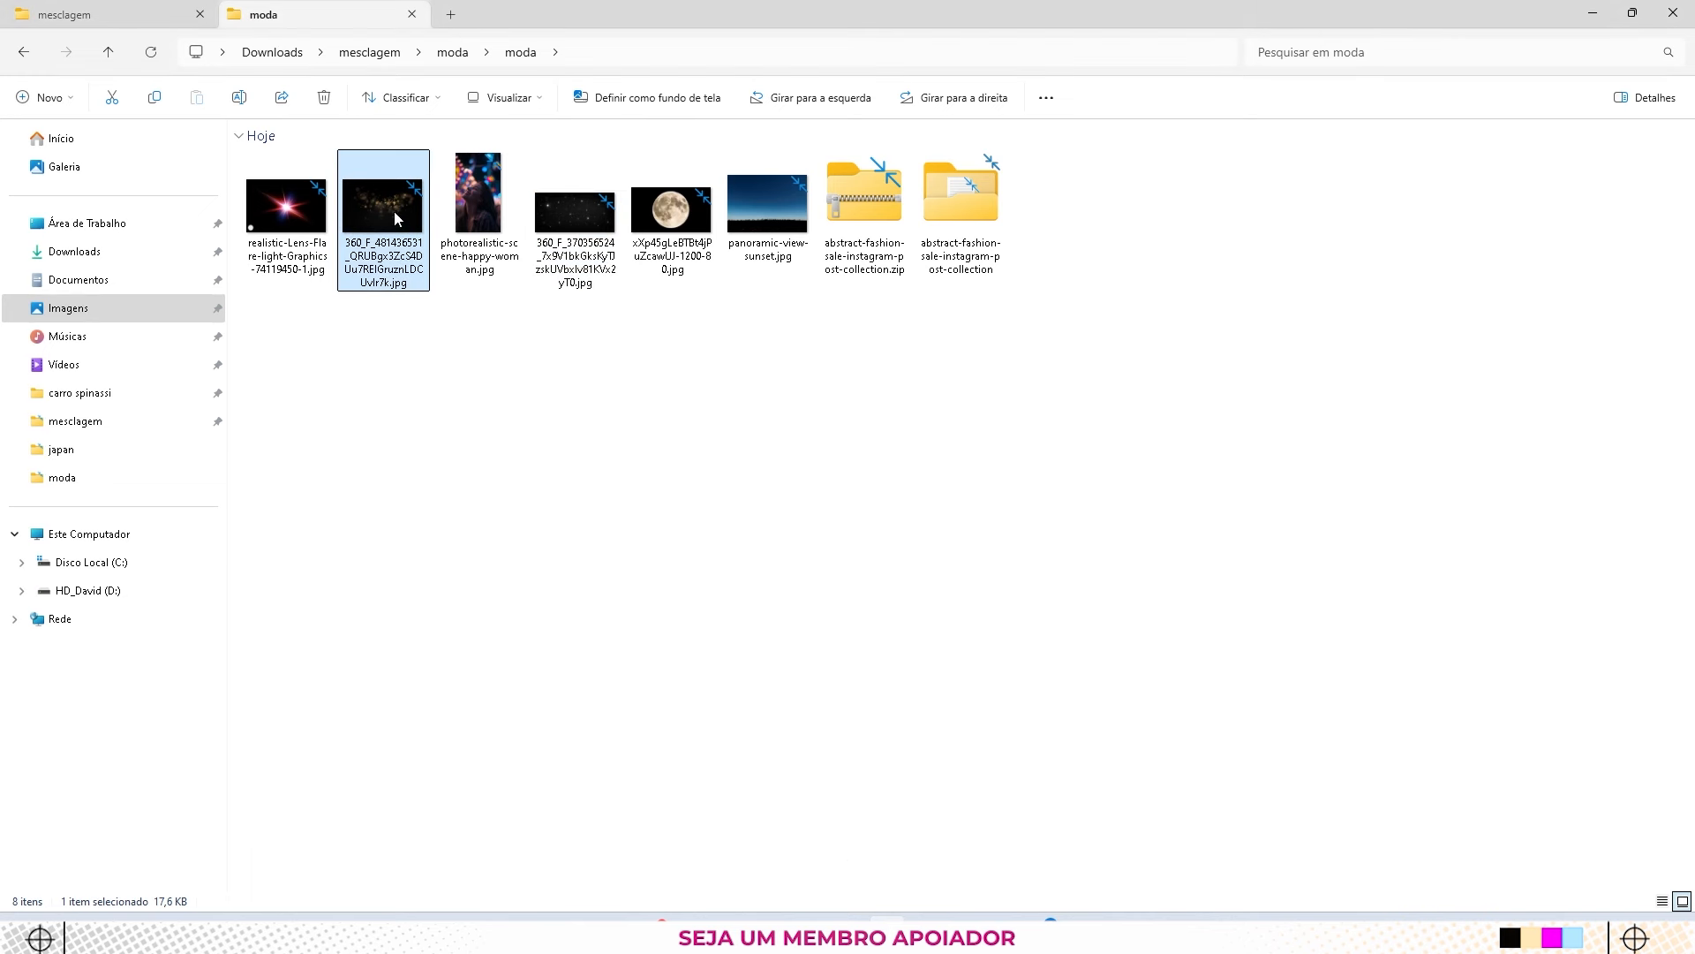
drag(394, 210, 735, 316)
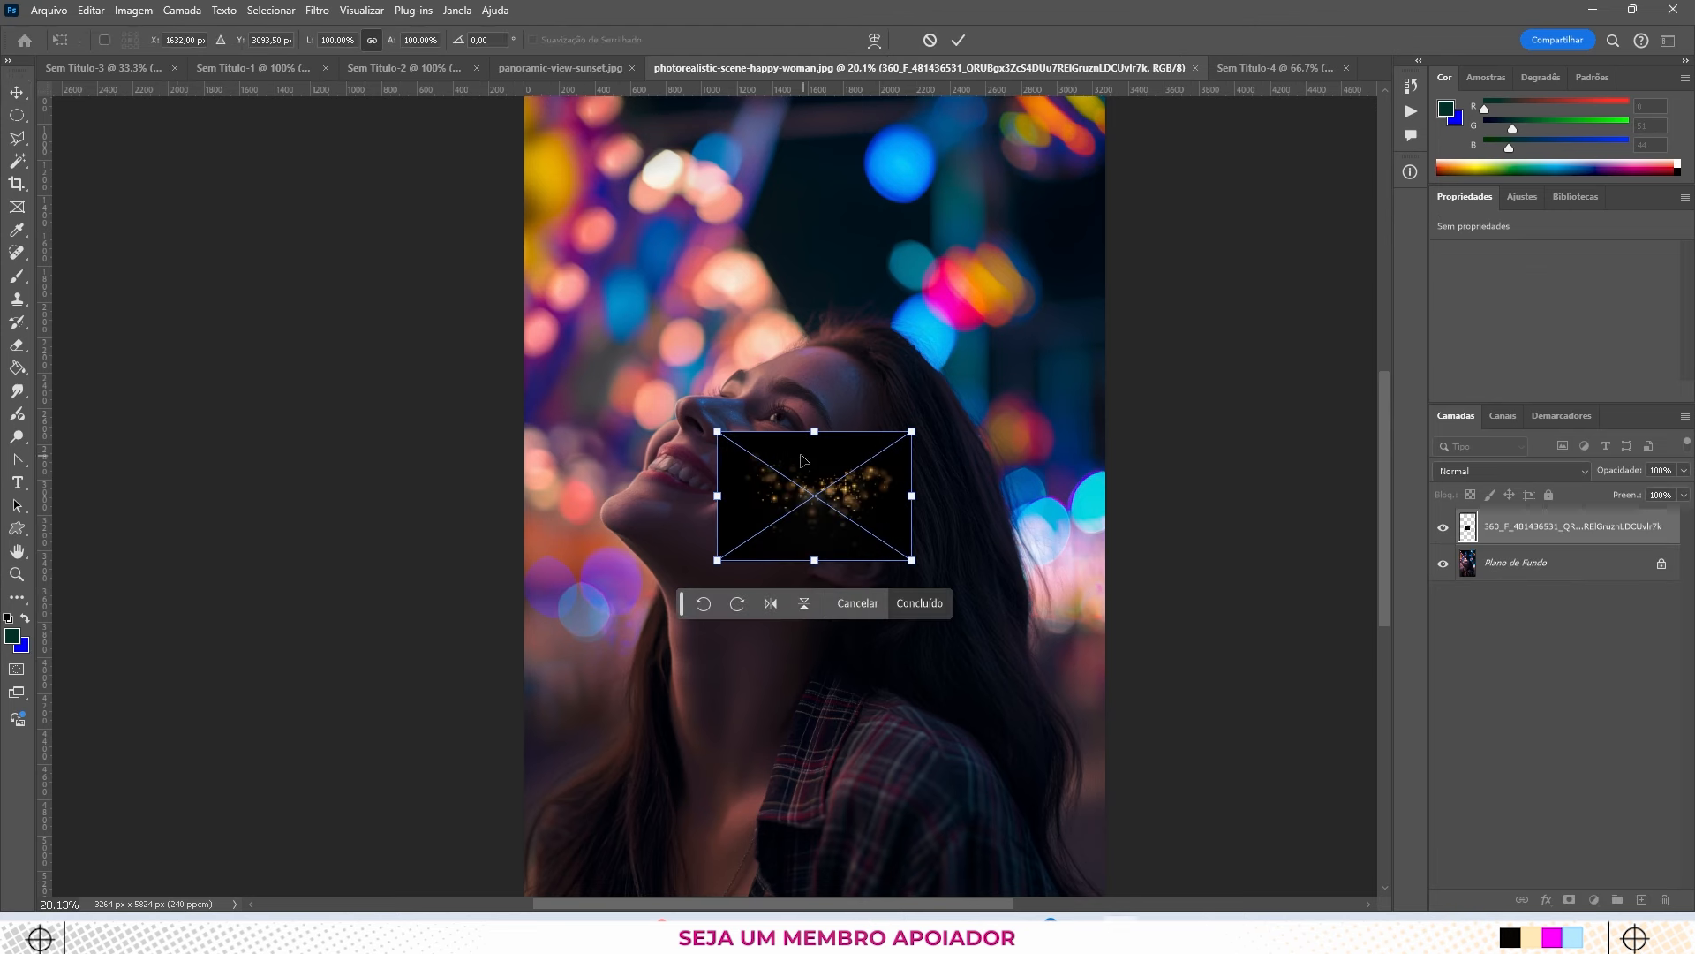
Step: Enlarge the golden-lights image to about 3615 × 2410 px and position it over the upper part of the photo
drag(717, 432, 265, 144)
drag(749, 374, 881, 329)
key(Return)
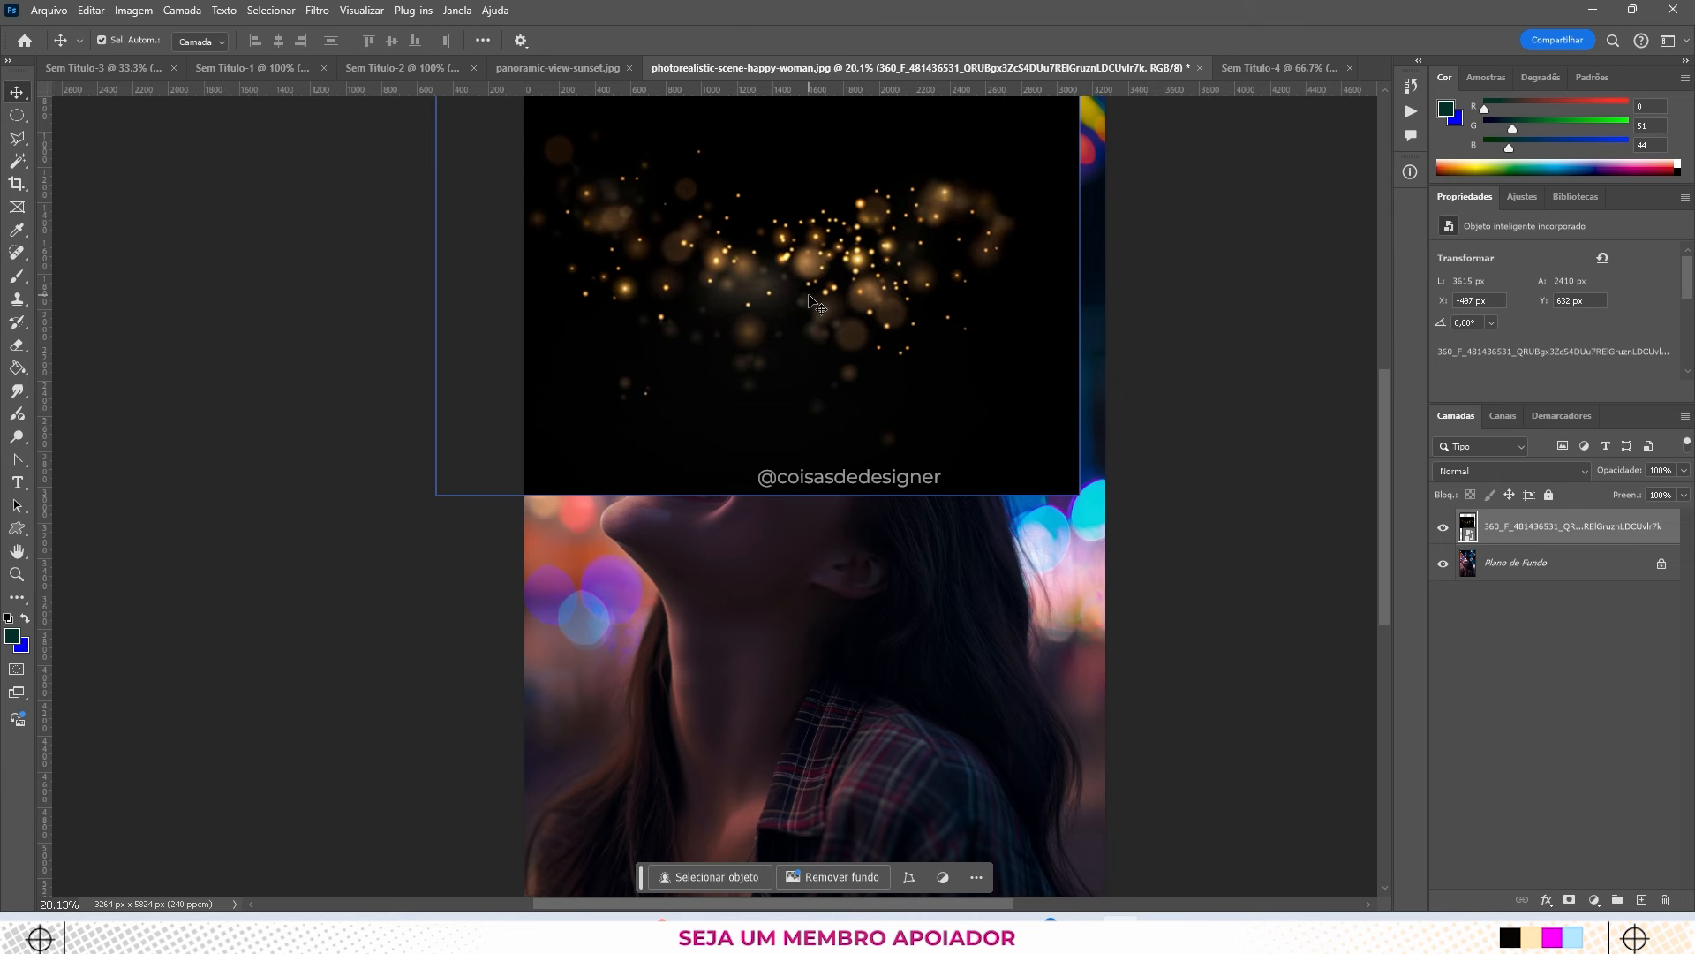
Step: Blend the golden-lights layer with Divisão and move it over the woman's face and hair, at about X -223 px, Y 1426 px
scroll(1045, 313, up, 2)
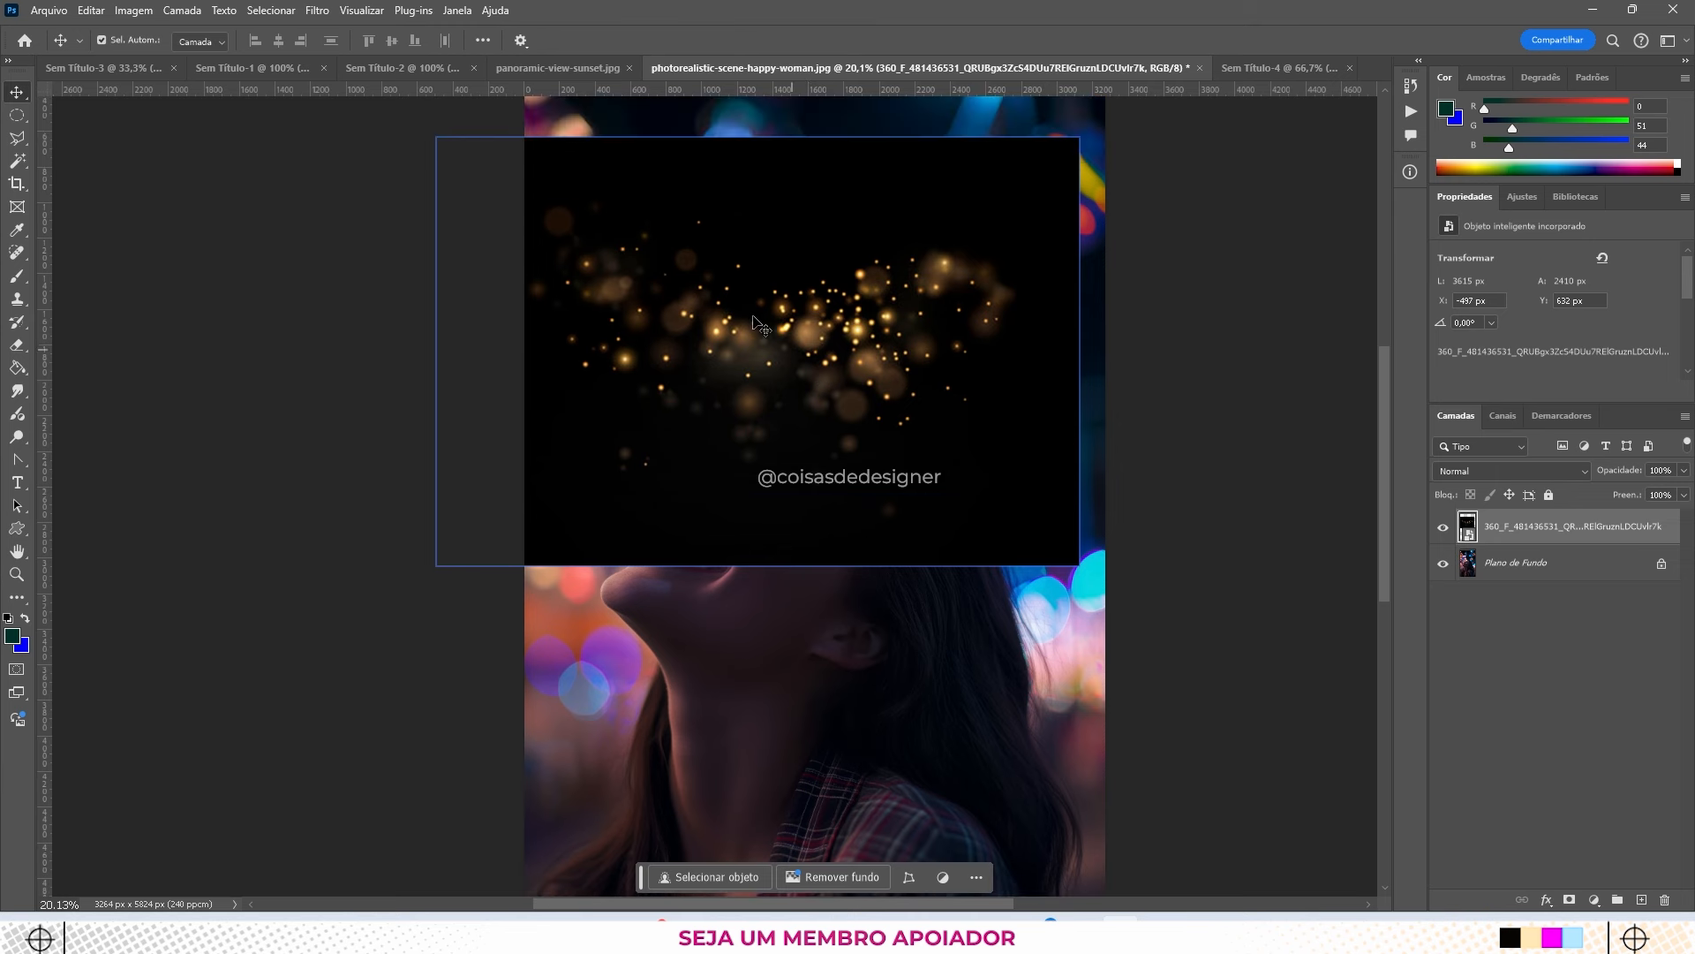
click(1509, 473)
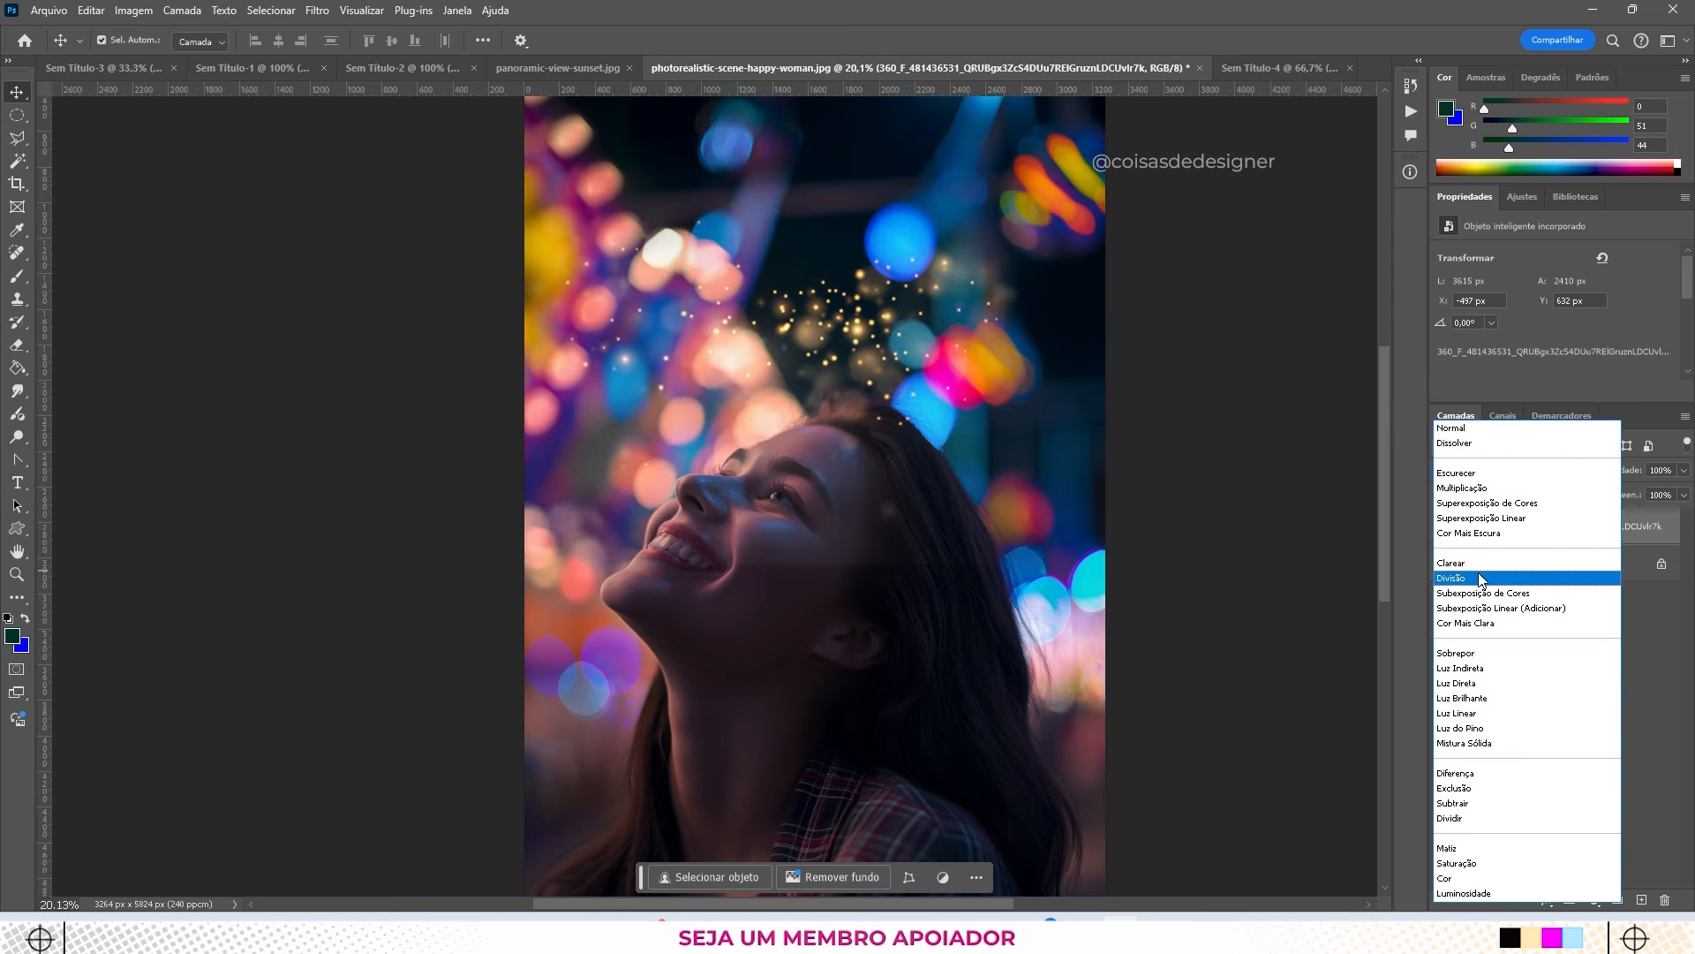
click(1482, 583)
drag(874, 389, 913, 578)
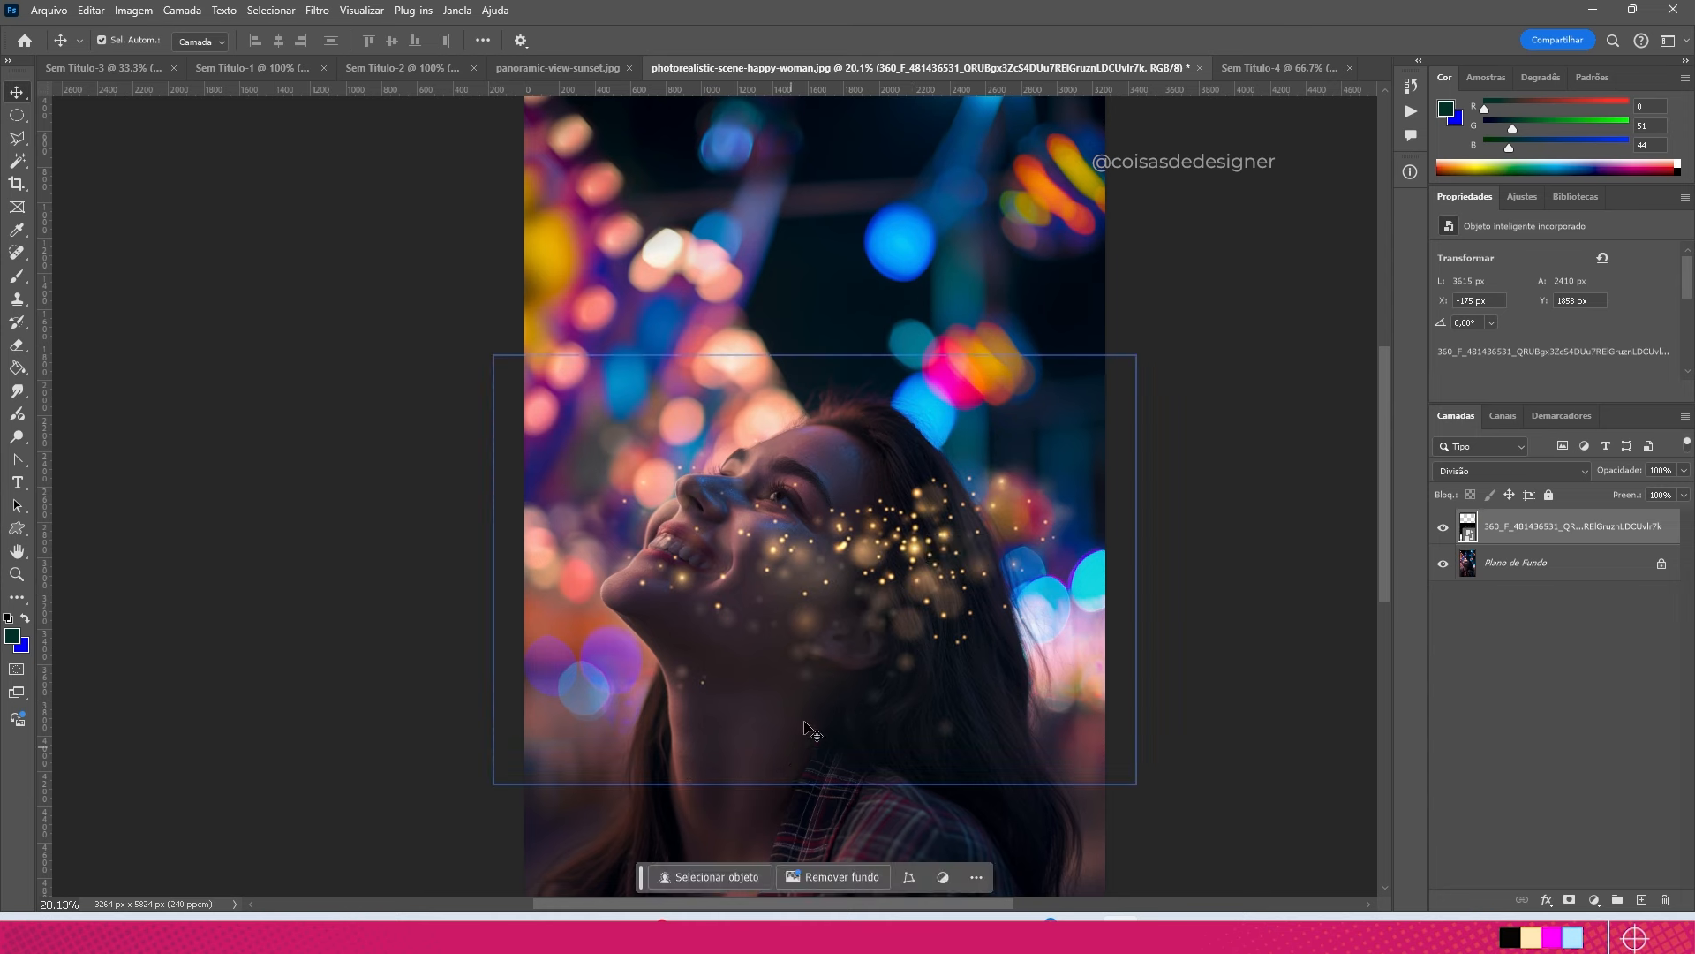
drag(834, 707, 866, 649)
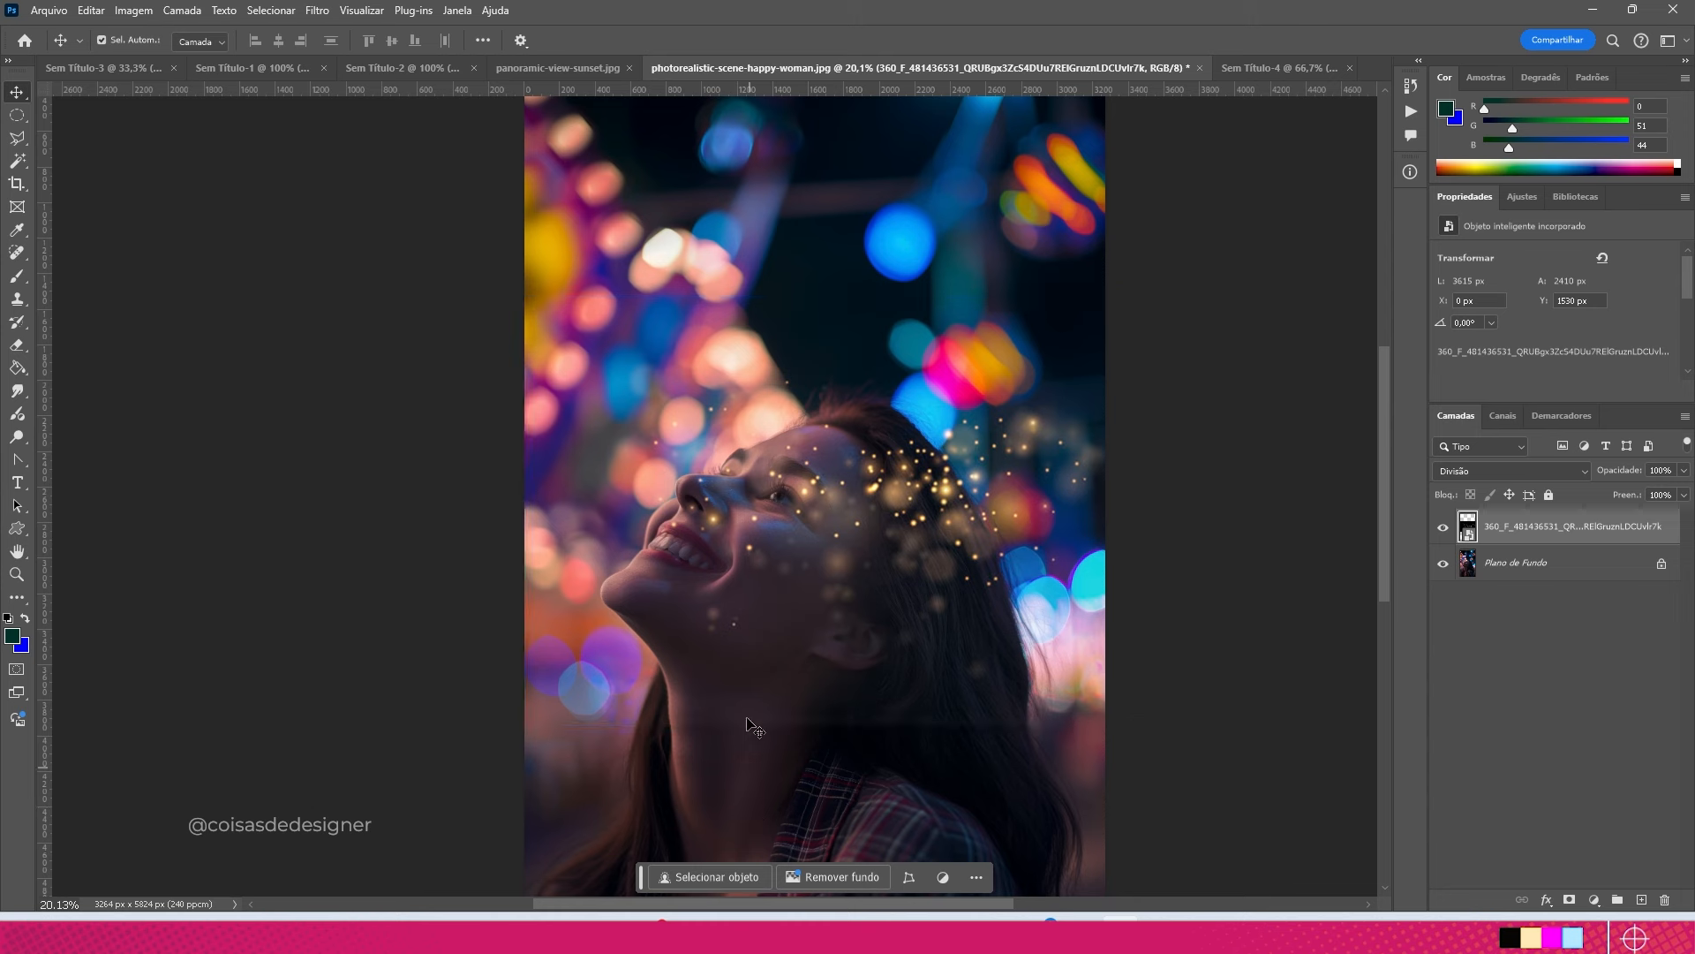
drag(792, 662, 737, 601)
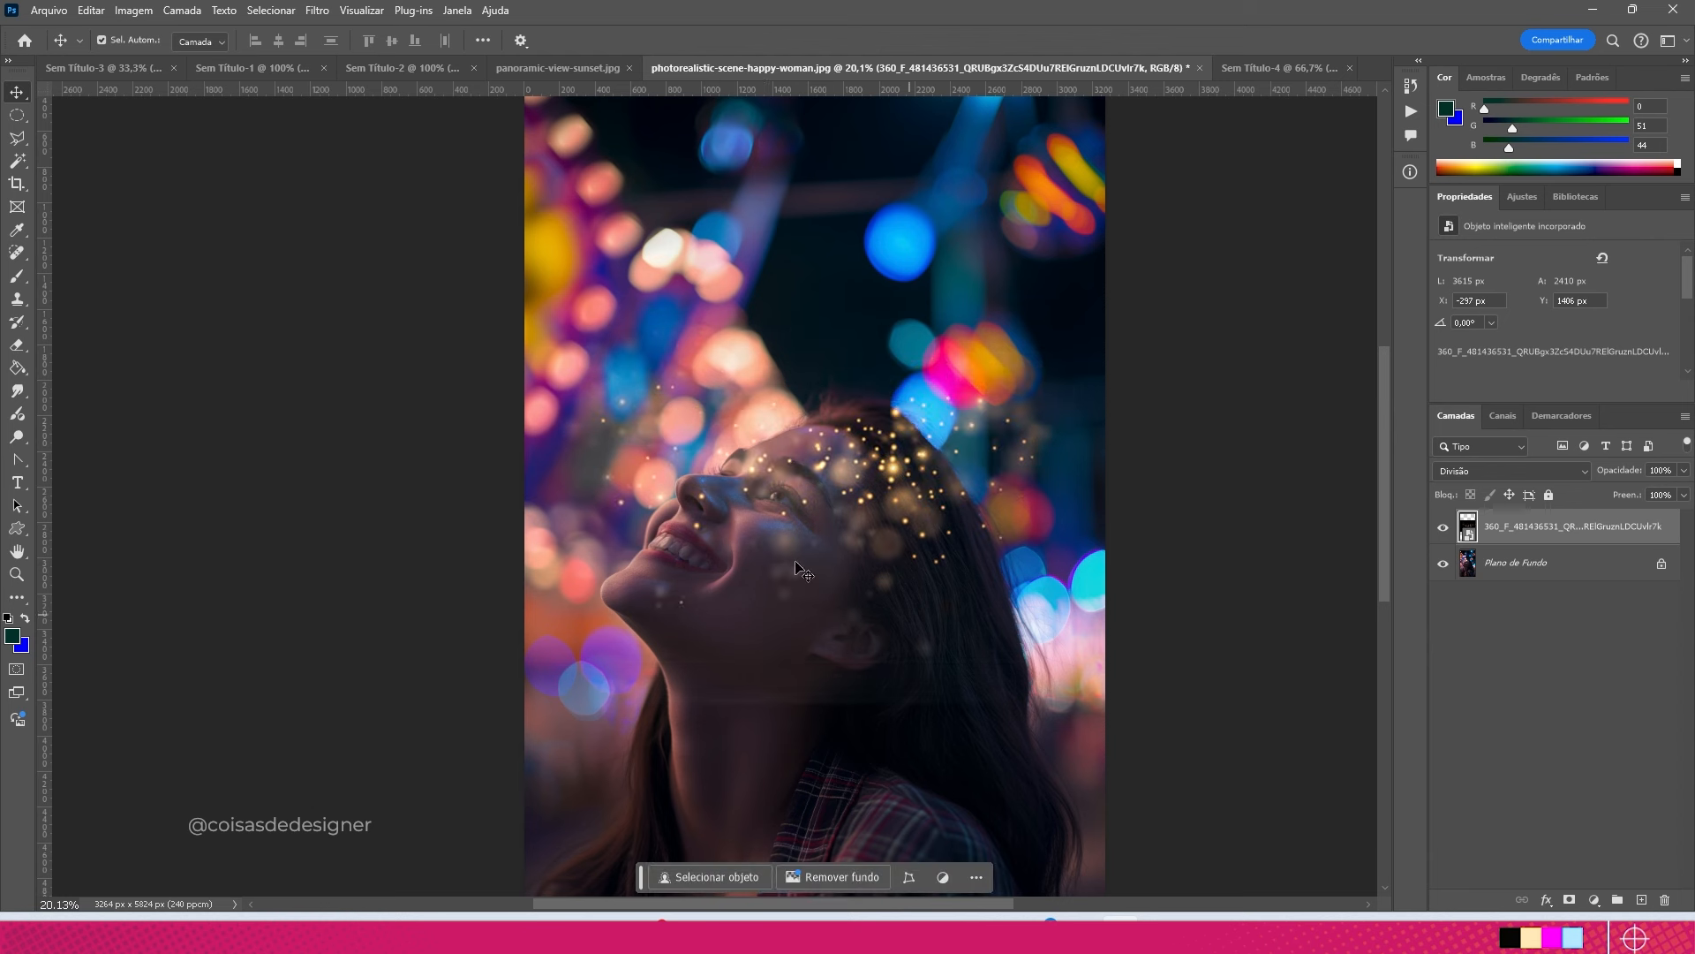
drag(843, 512, 857, 515)
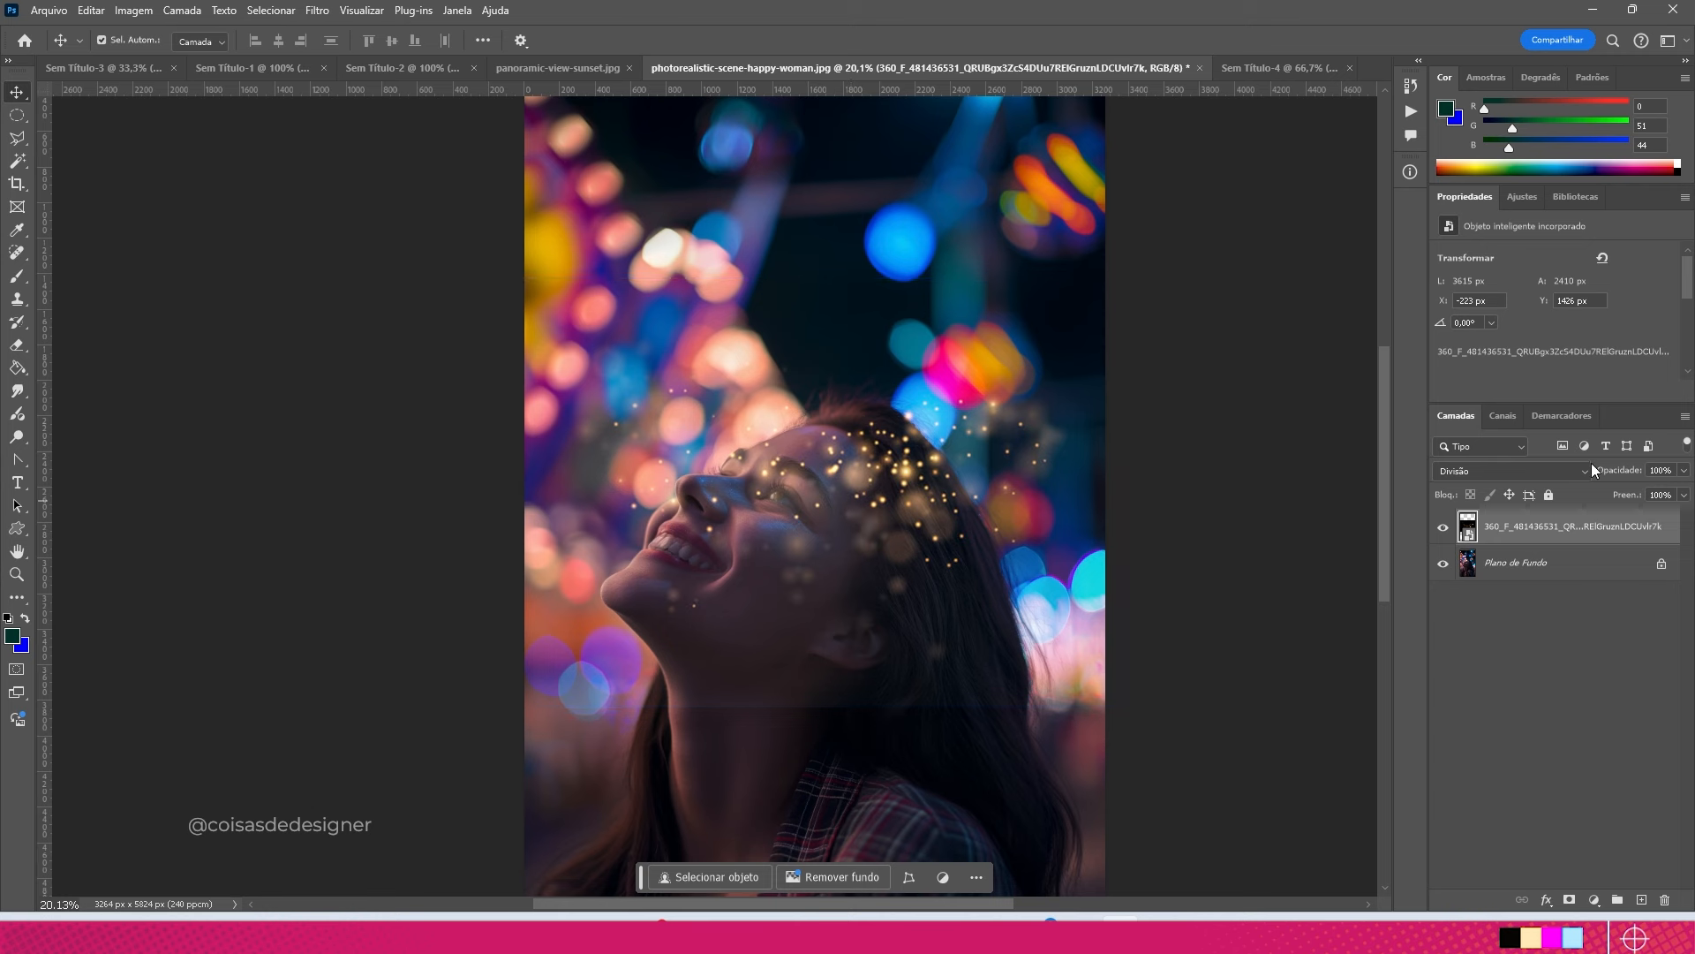
Step: Return the golden-lights layer to Normal blending and darken its background with Níveis by slightly raising the input black level
click(1529, 471)
click(1457, 428)
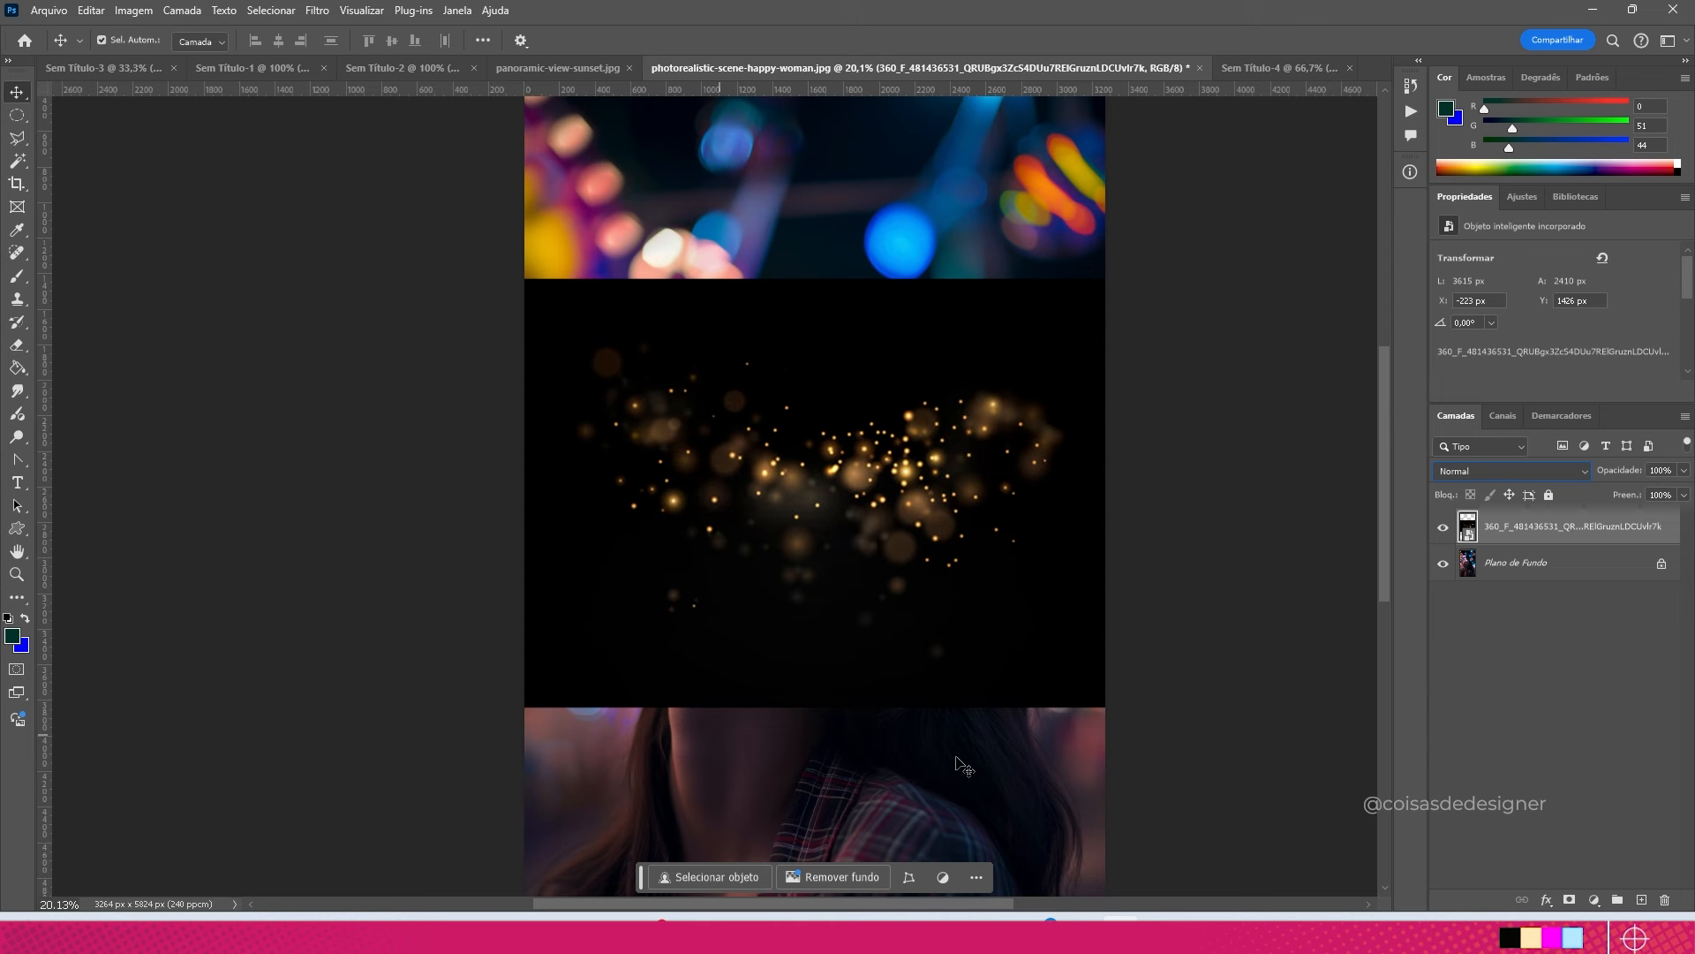
key(ctrl)
key(ctrl+l)
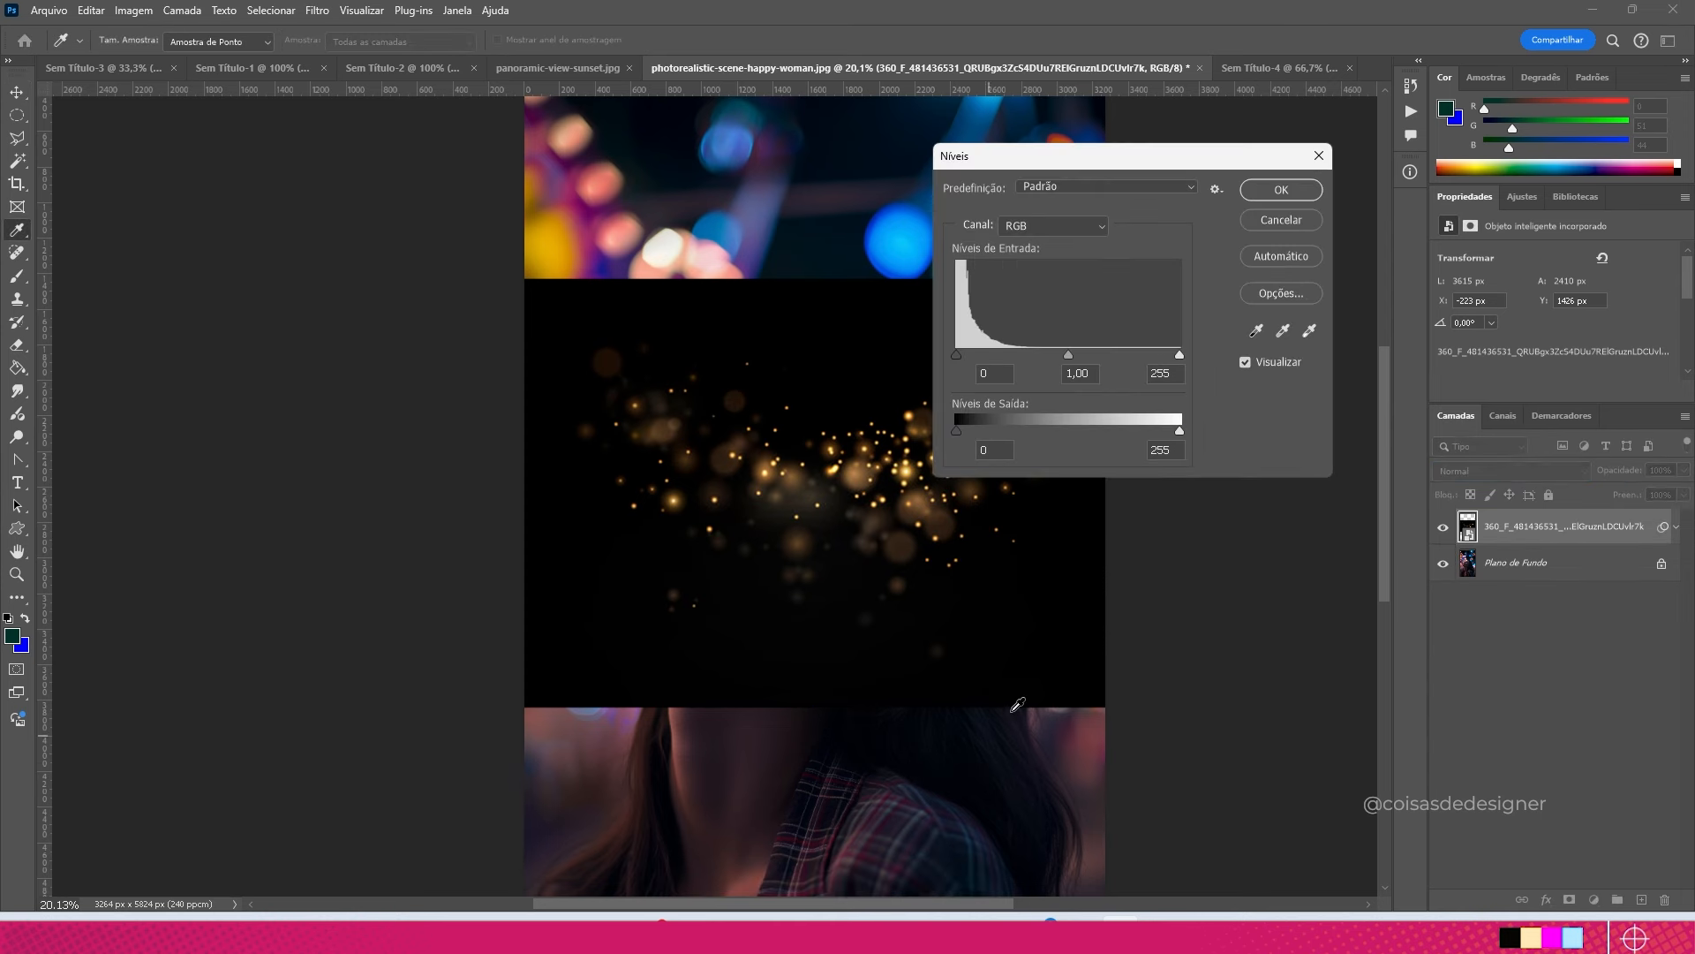
drag(962, 357, 969, 359)
click(1283, 188)
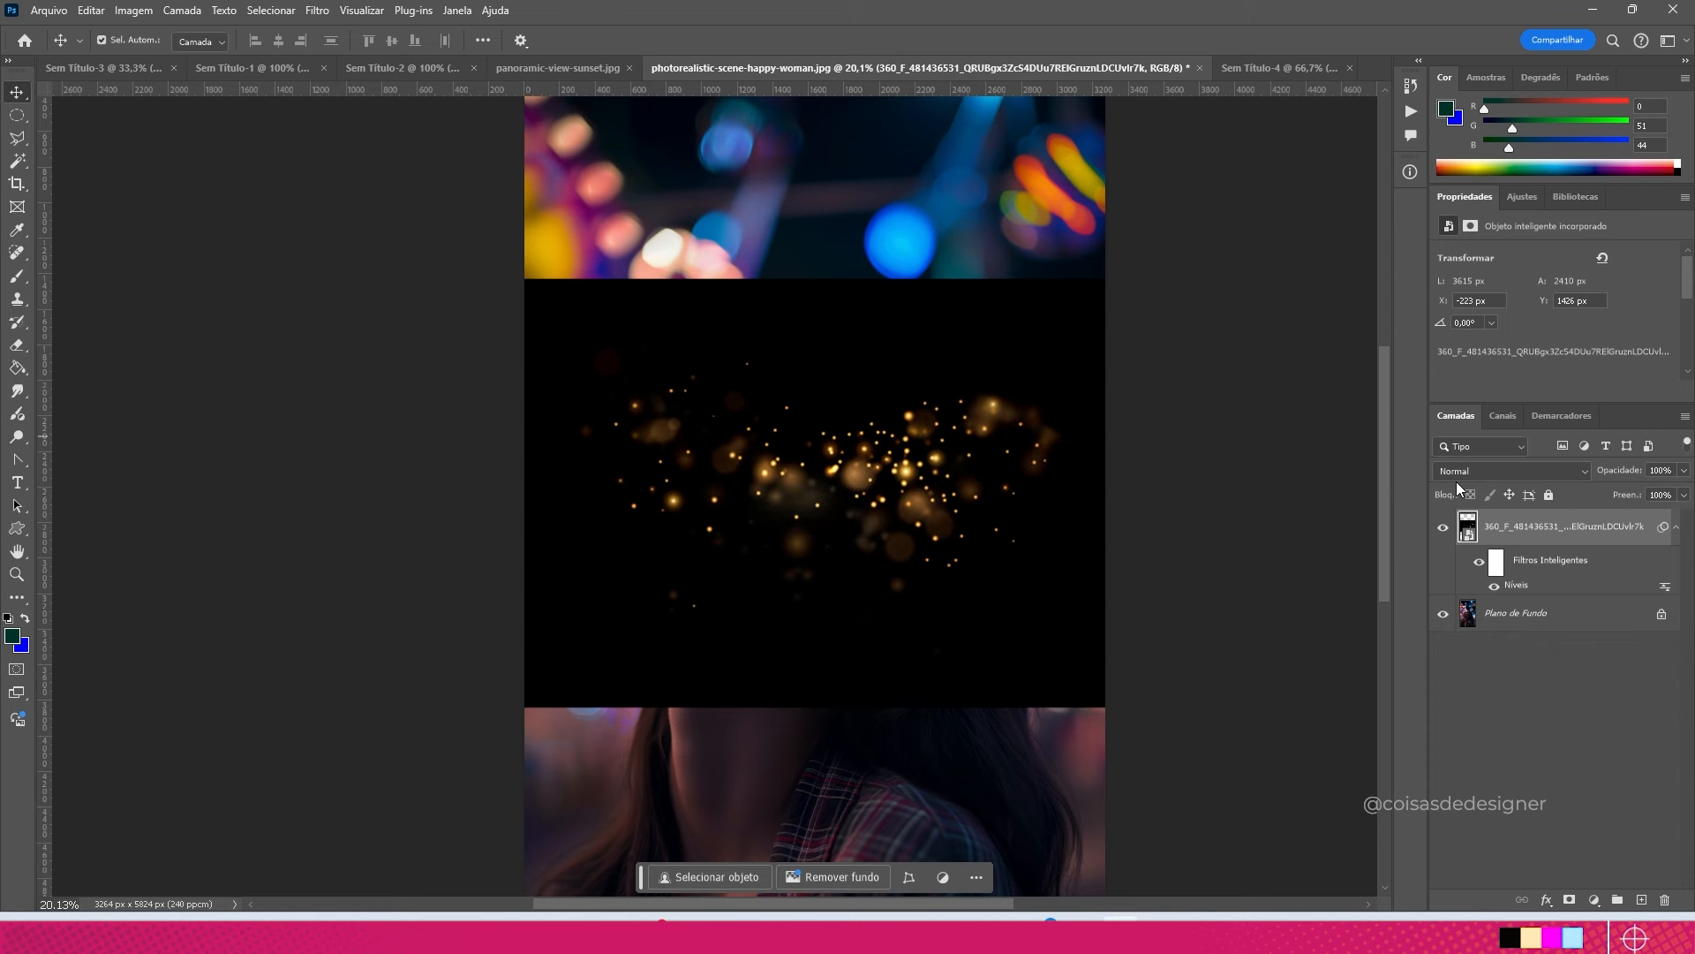
Step: Set the golden-lights layer's blending mode to Divisão and deselect the layer
click(1508, 471)
click(1501, 574)
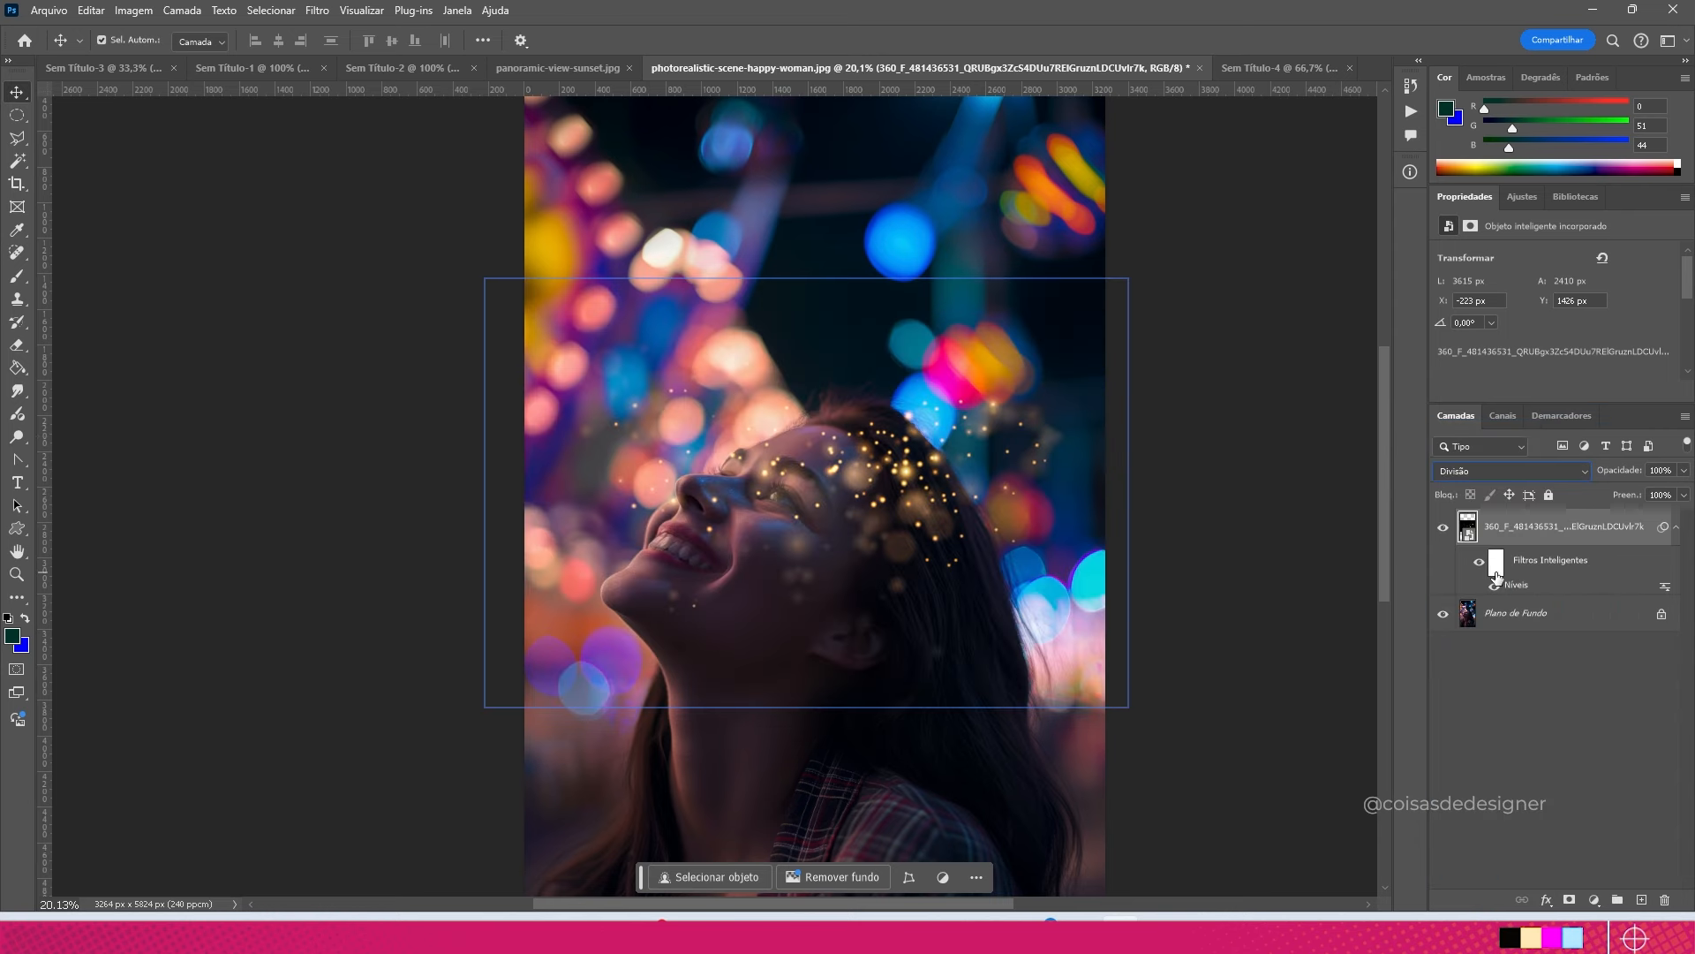
click(910, 797)
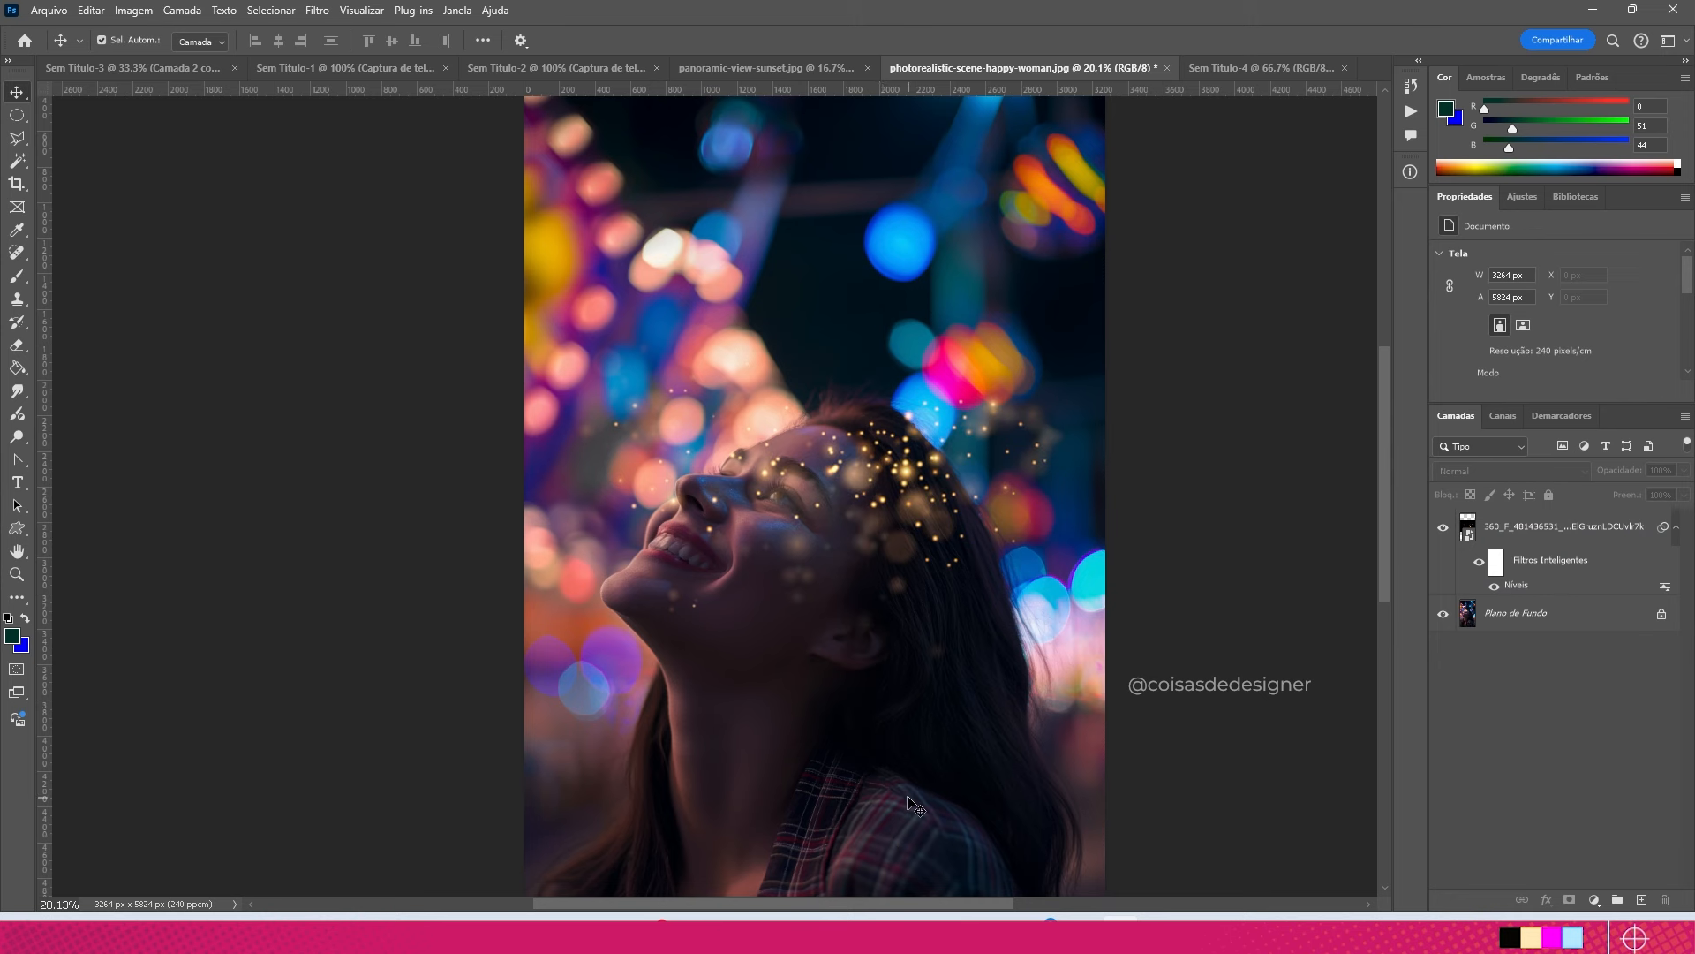
Step: Move the golden-lights layer to the photo's upper-left area, enlarge it to spread over the blurred lights above the woman, and deselect it
drag(922, 521, 622, 359)
key(ctrl+t)
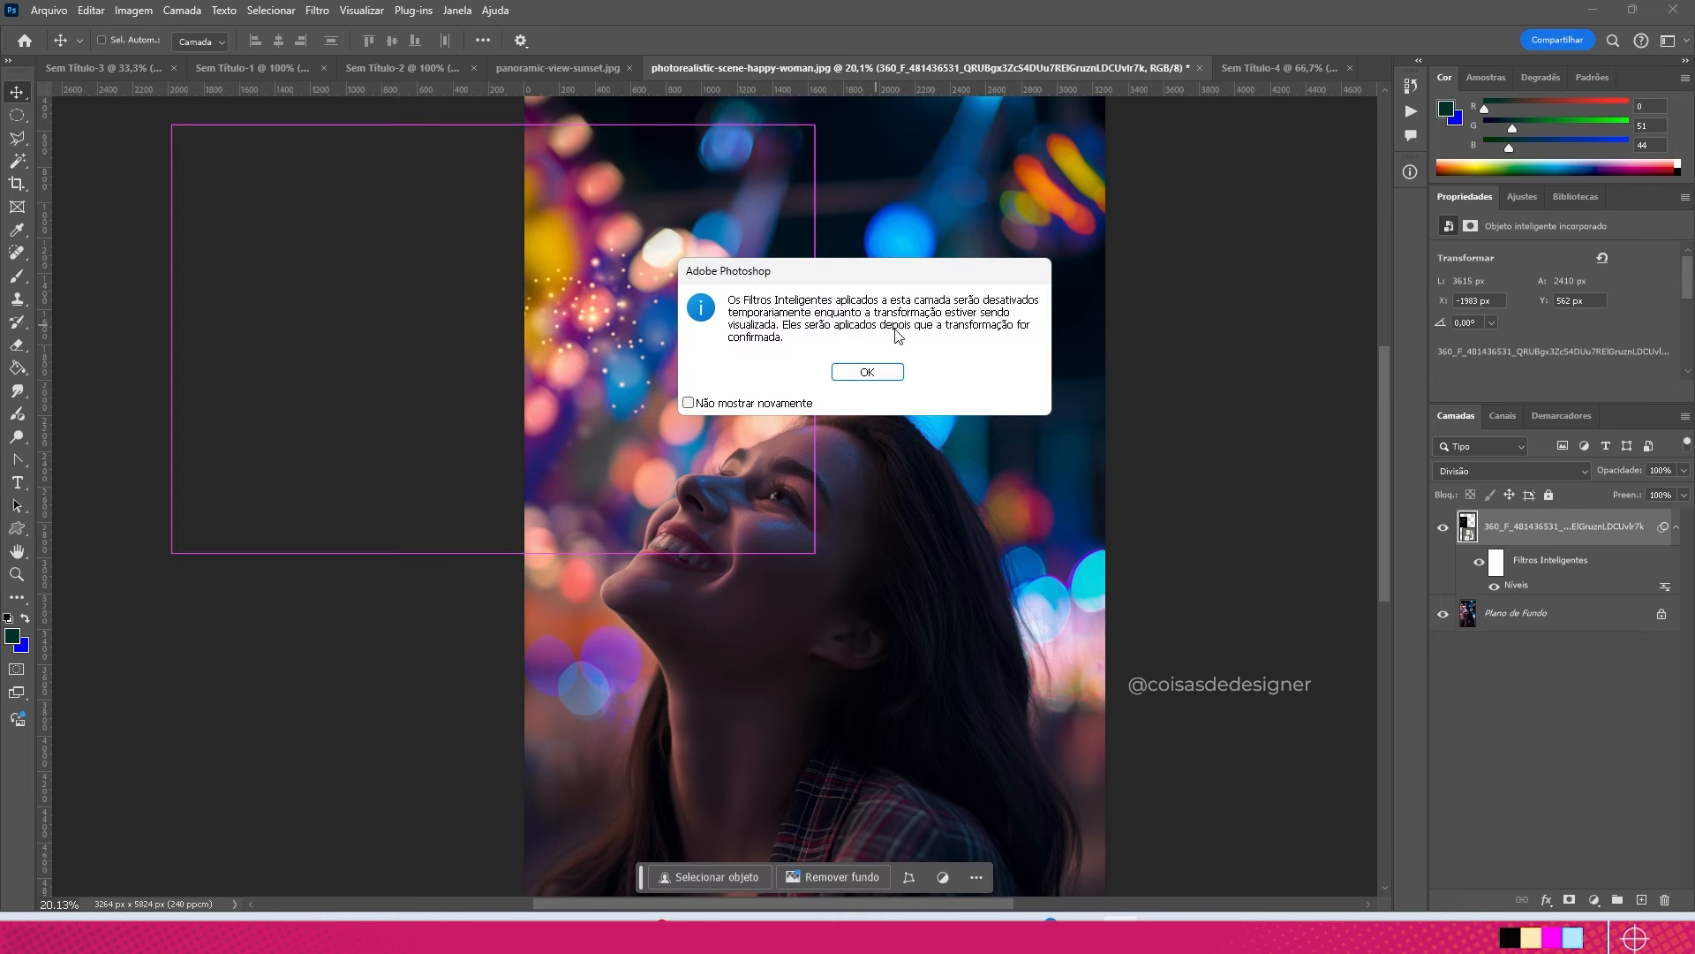
click(867, 372)
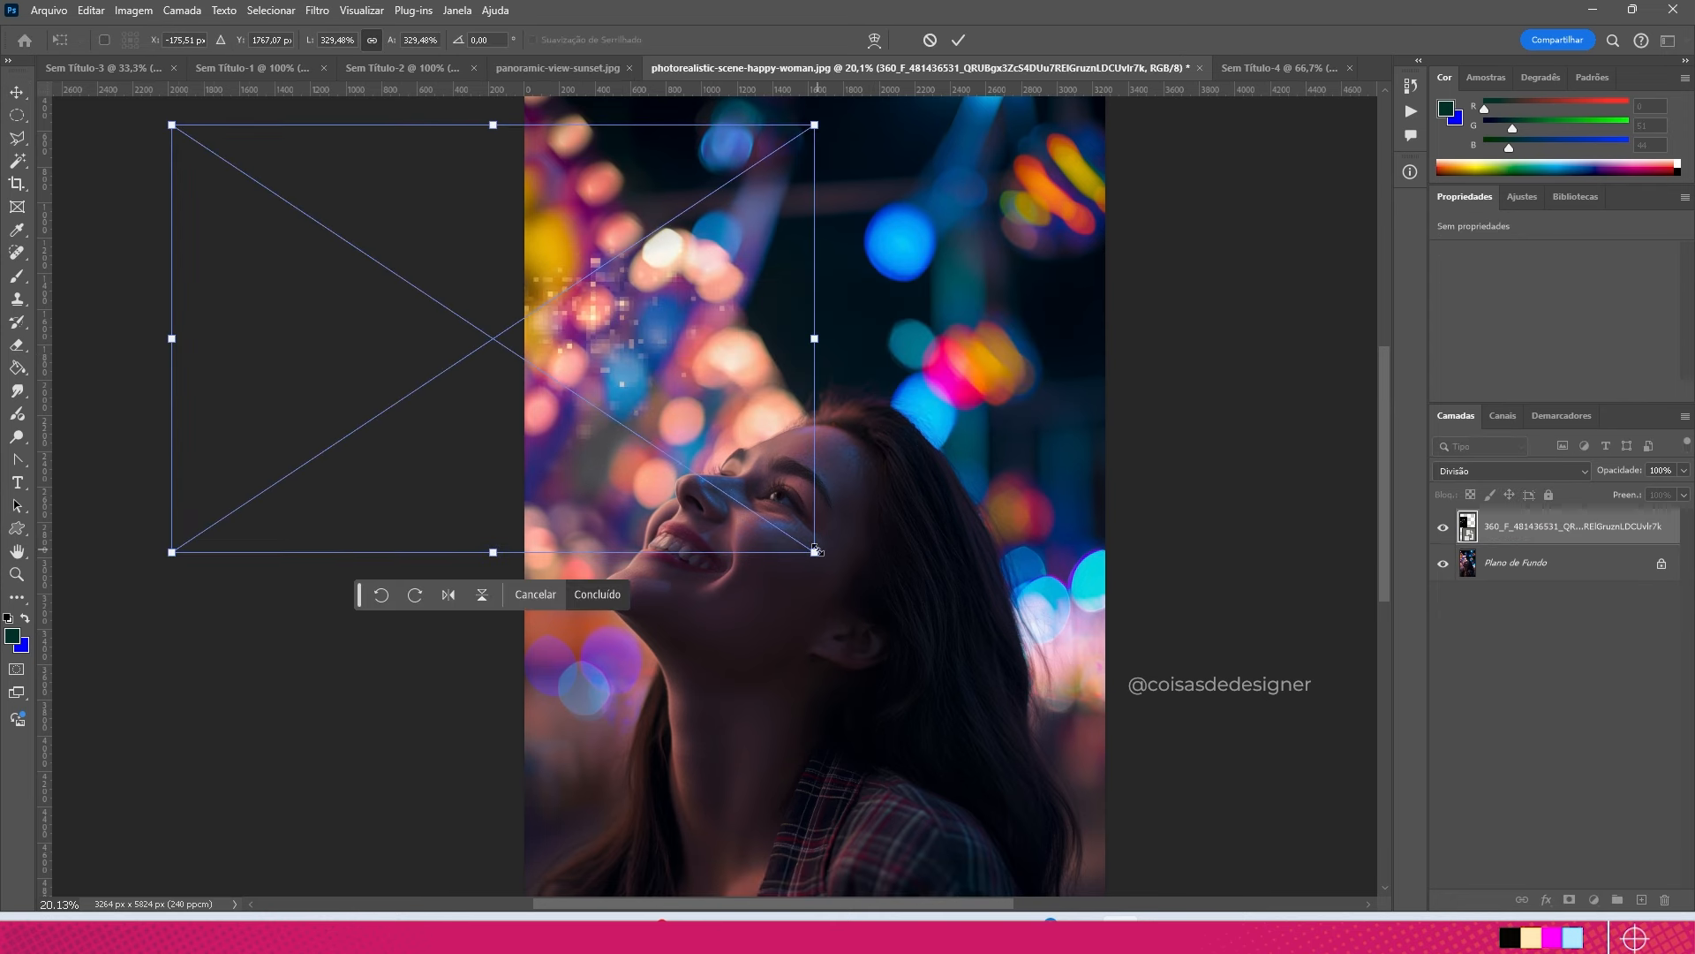
drag(814, 549, 1034, 701)
drag(942, 481, 945, 400)
key(Return)
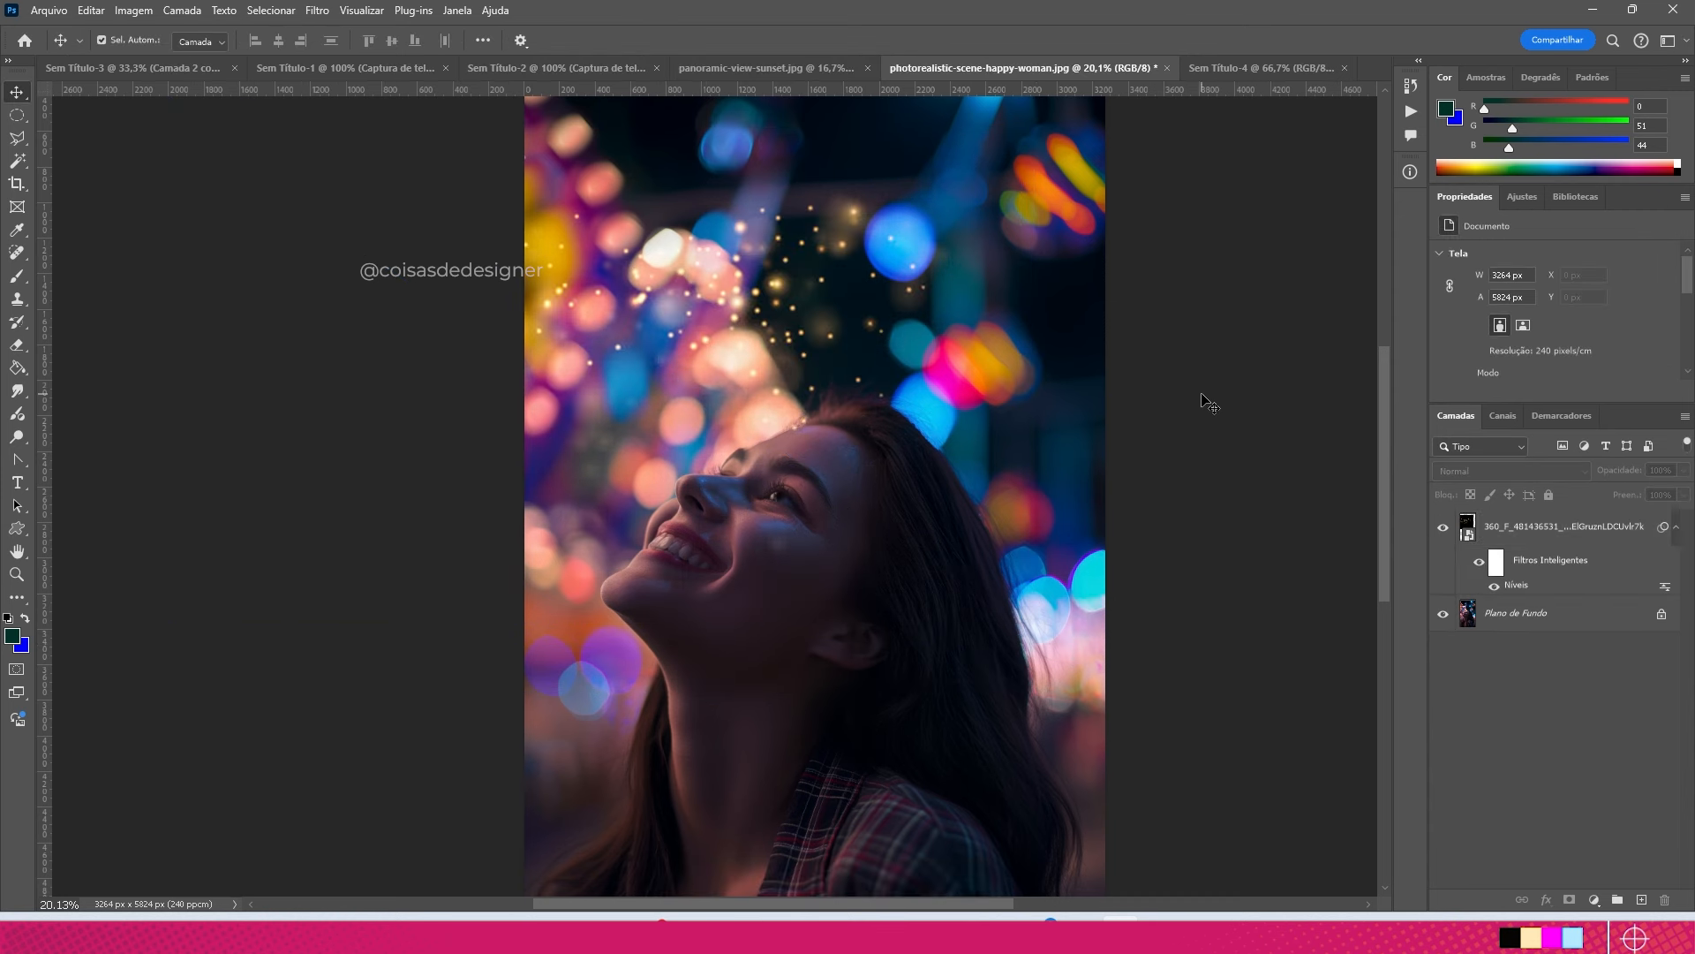
click(1037, 593)
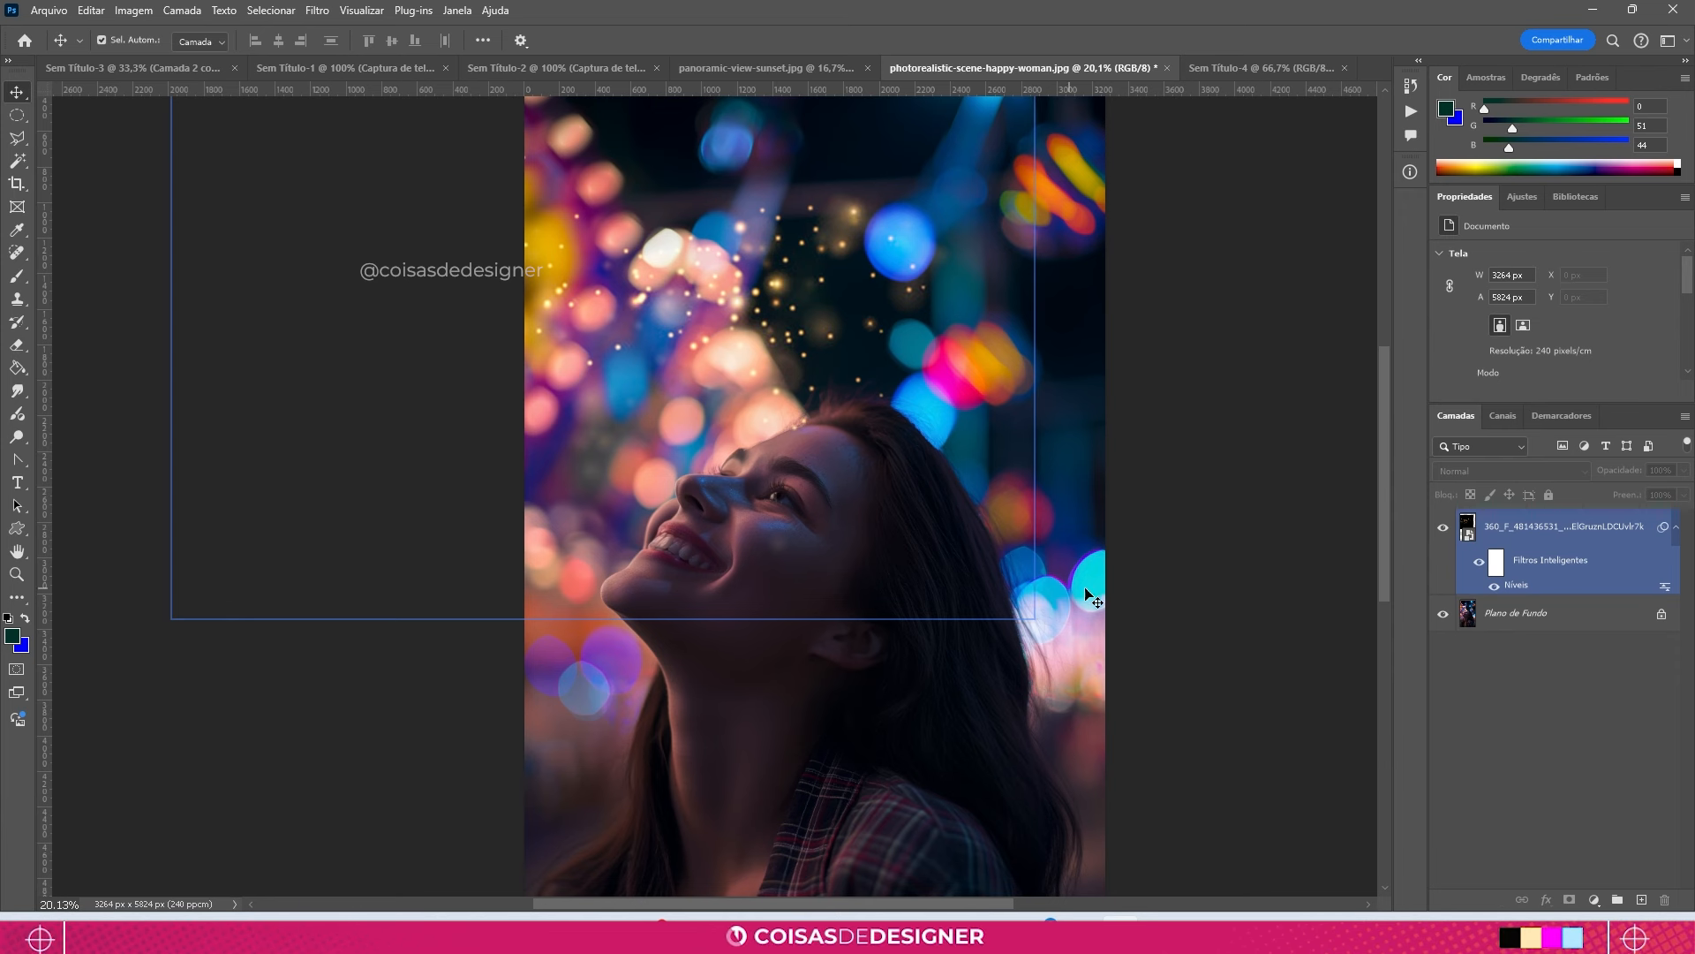
click(1246, 618)
Step: Place the lens-flare image realistic-Lens-Flare-light-Graphics-74119450-1.jpg from the moda folder into the photorealistic-scene-happy-woman.jpg document
click(883, 915)
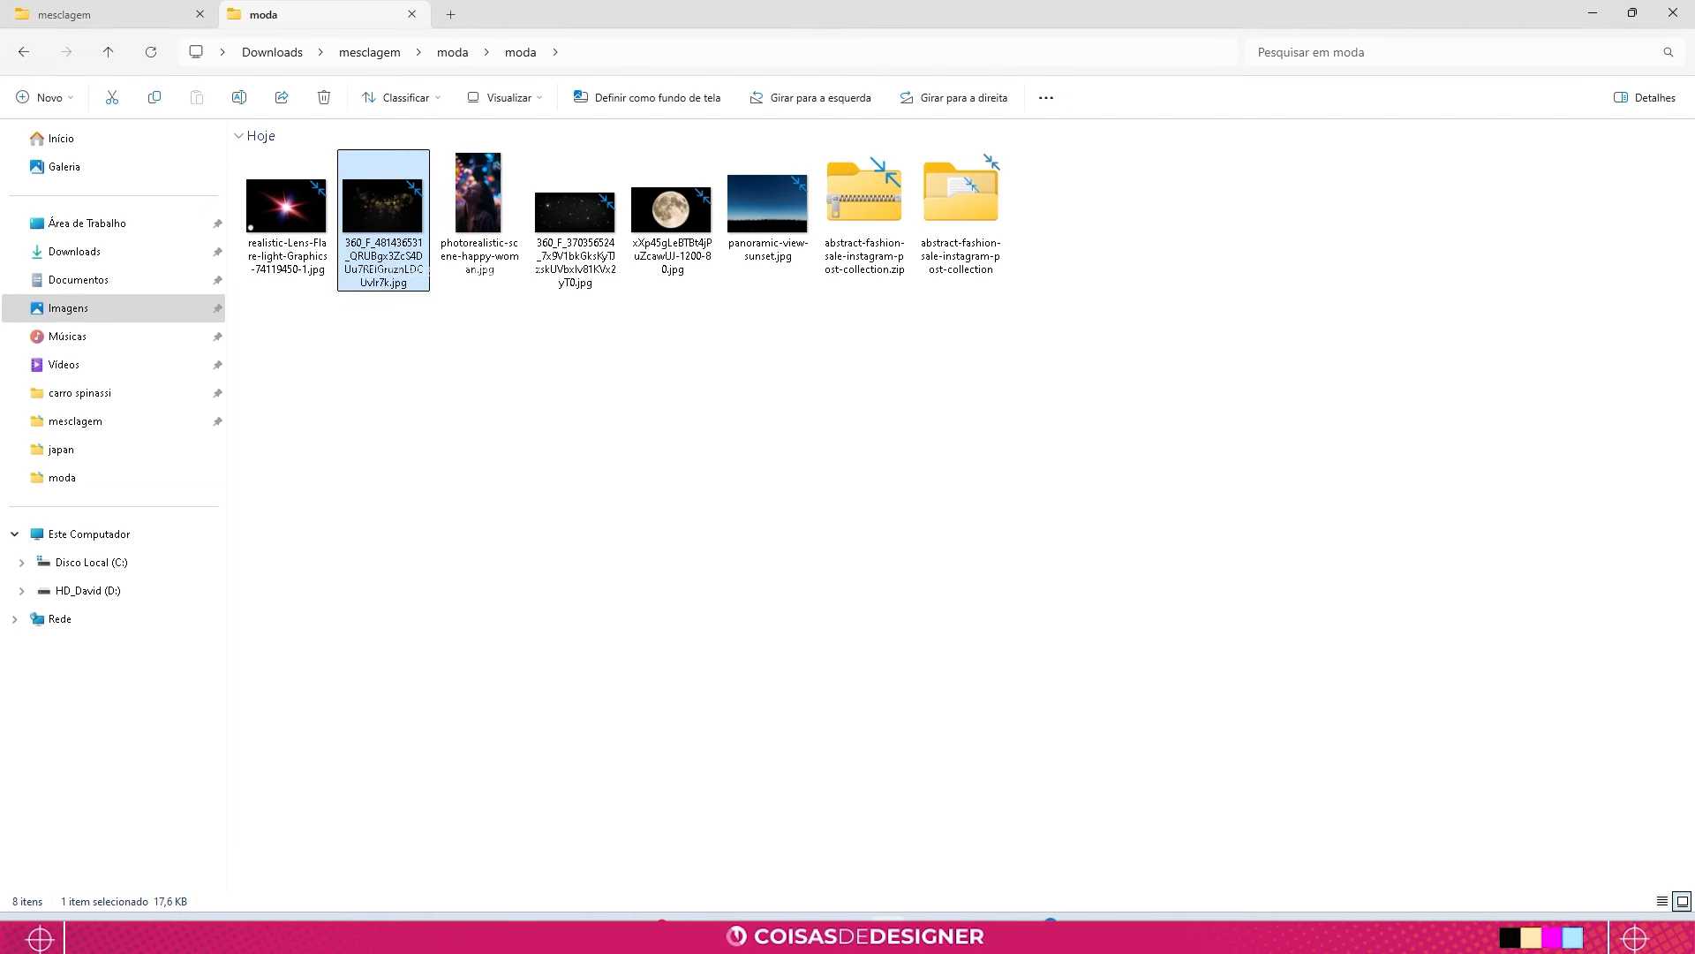
click(309, 269)
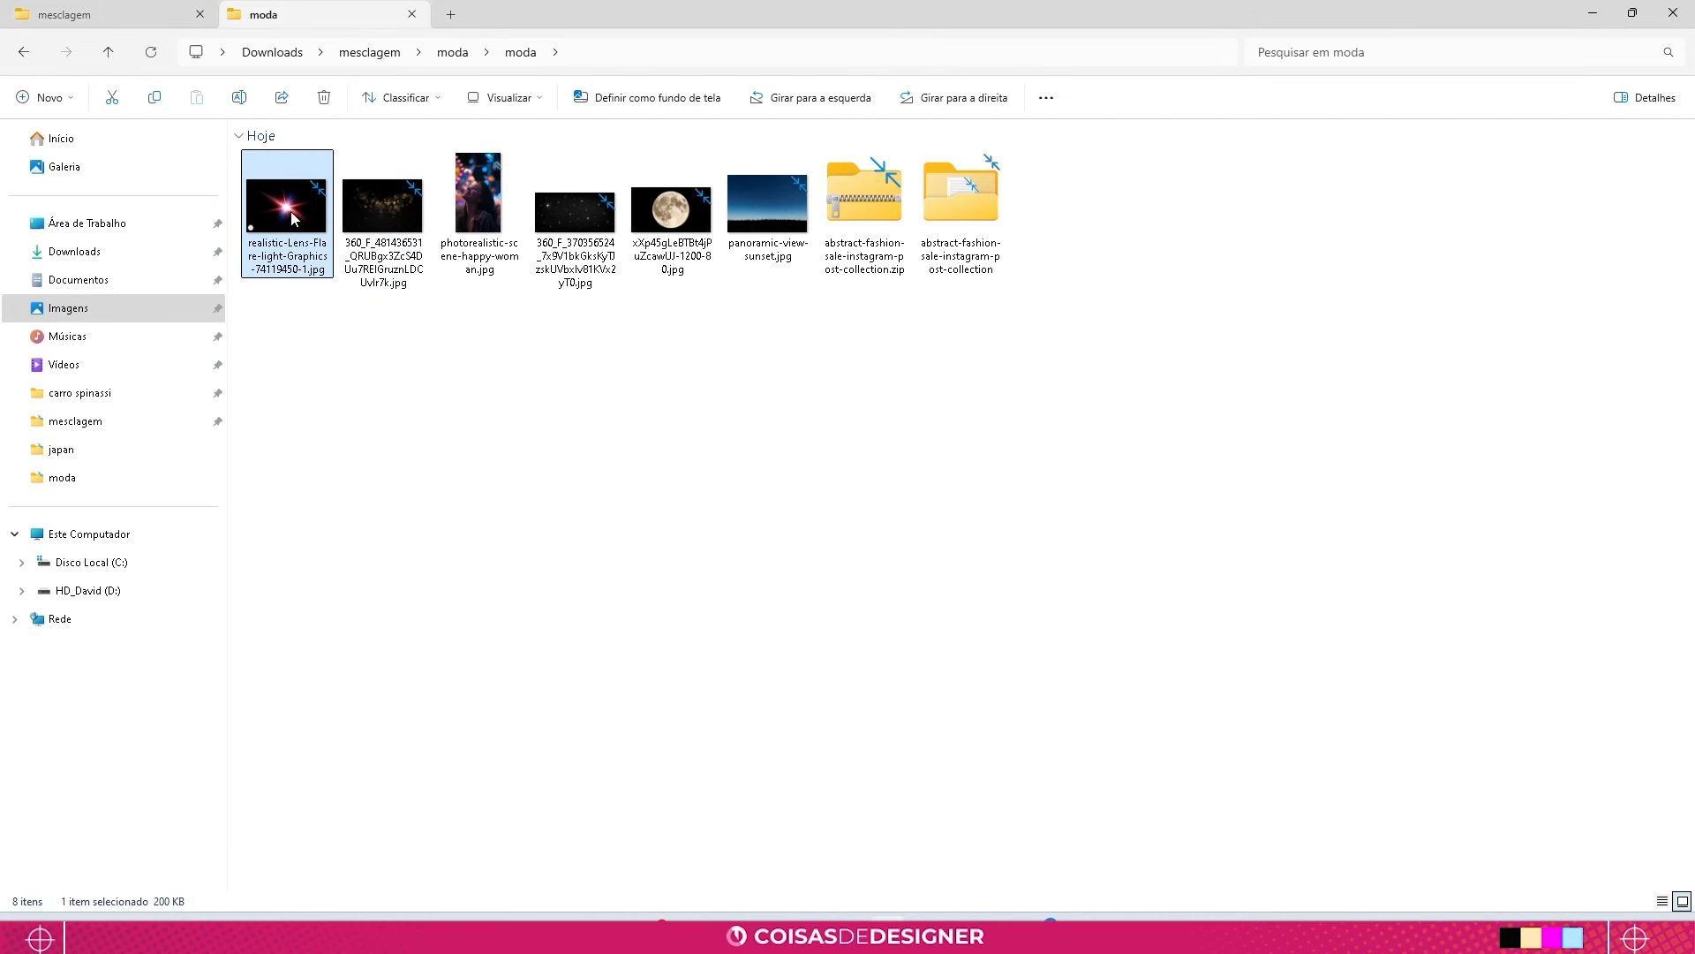
drag(296, 218, 921, 572)
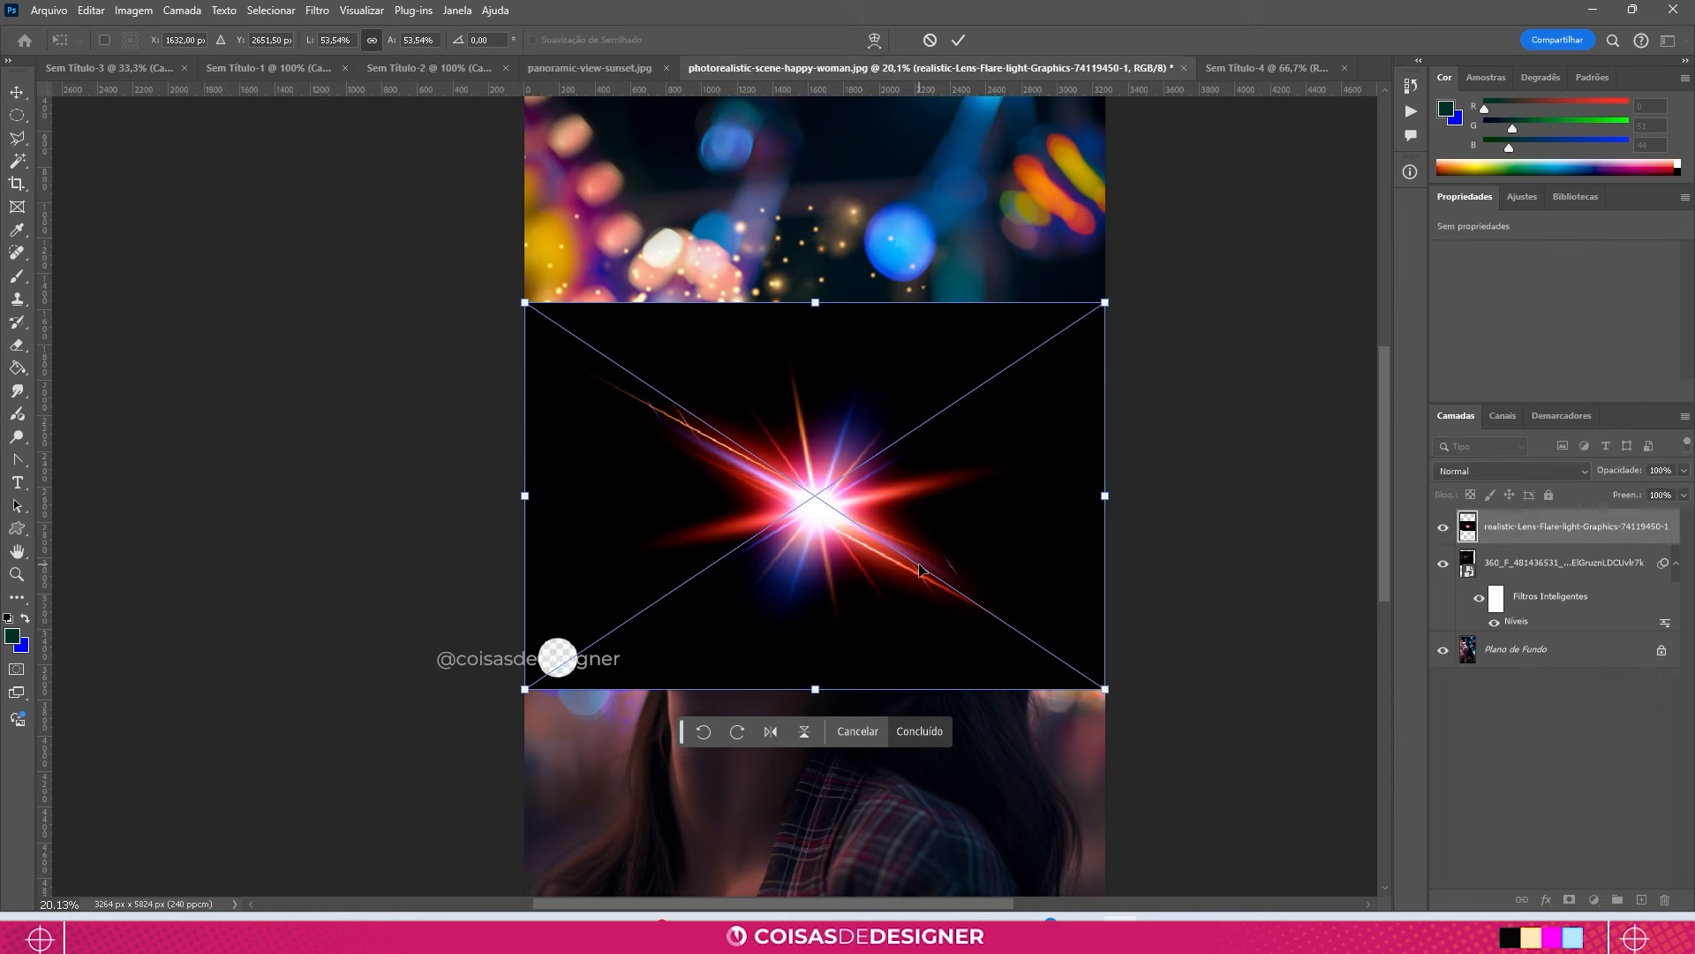
key(Return)
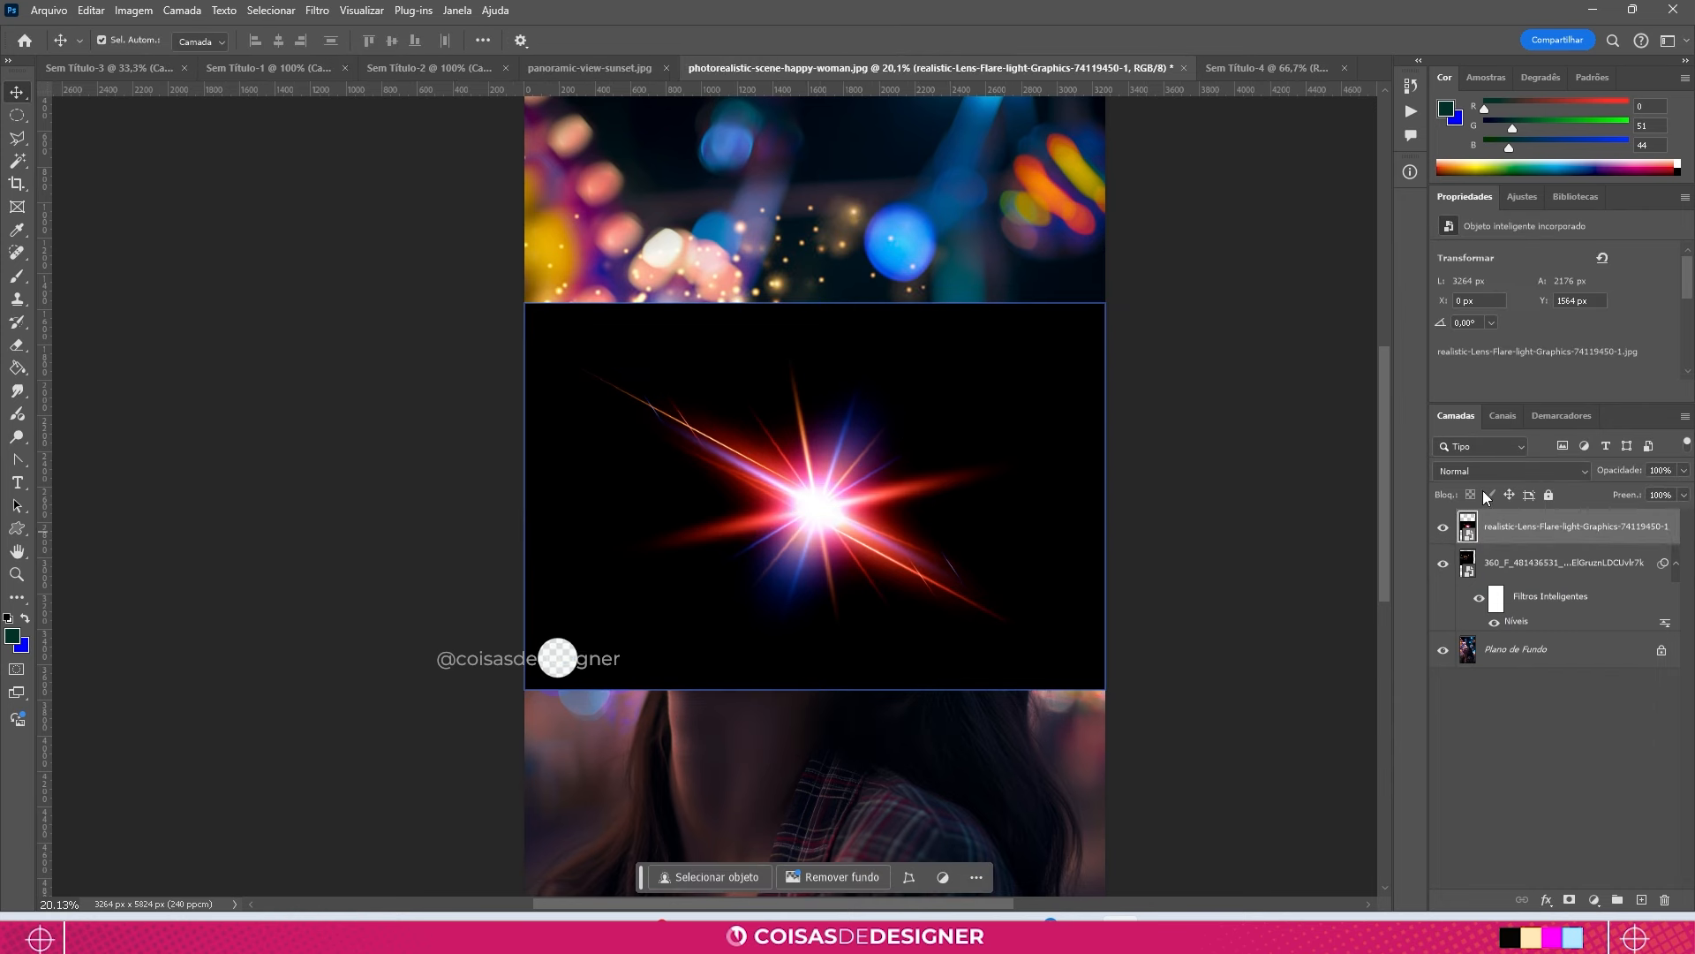
Step: Blend the lens-flare layer with Divisão and move the flare to the photo's upper-left corner
click(1535, 468)
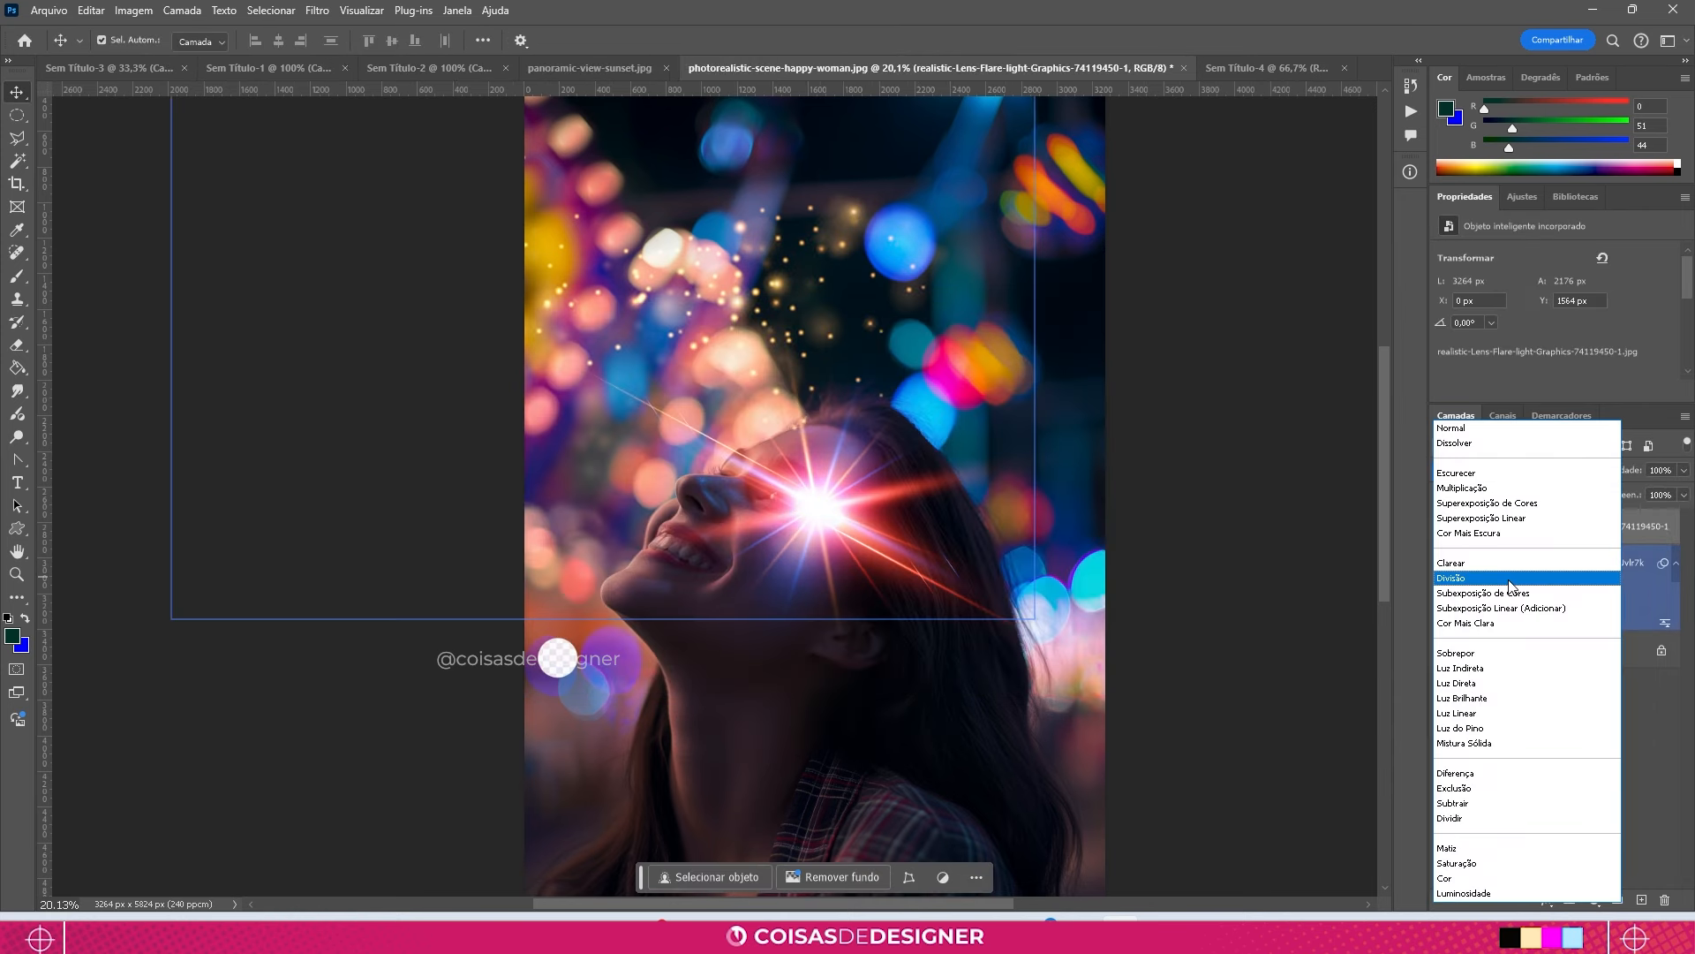
click(1510, 577)
drag(874, 520, 1069, 557)
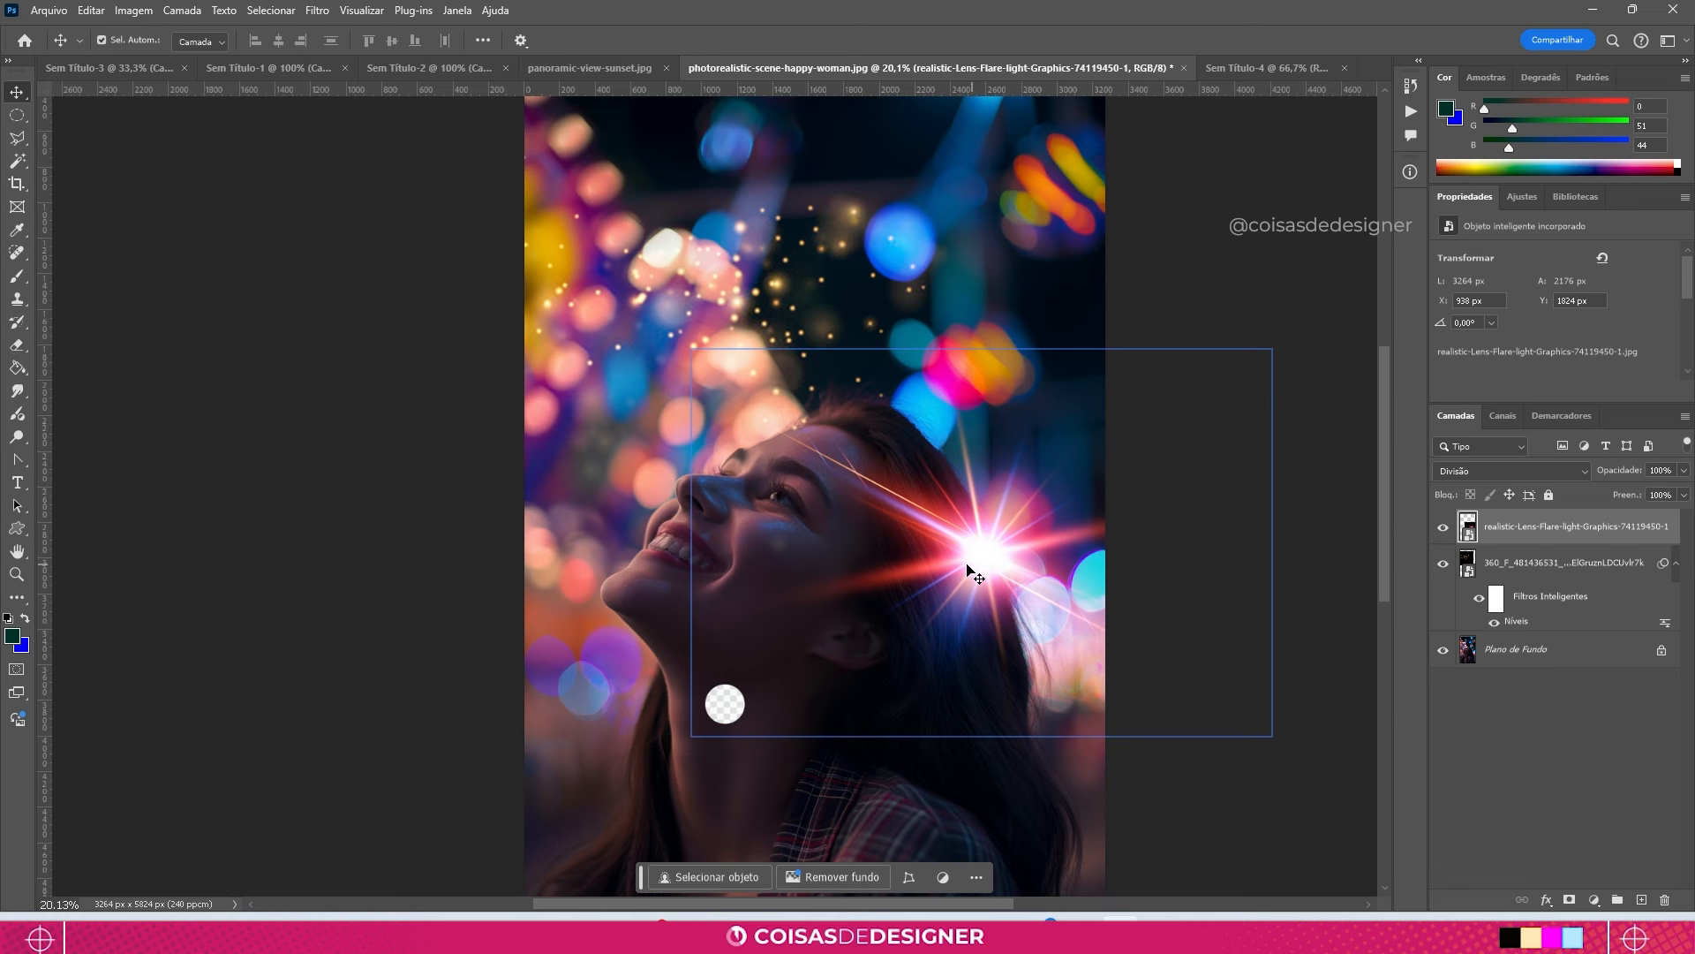
drag(962, 567, 683, 217)
click(1225, 465)
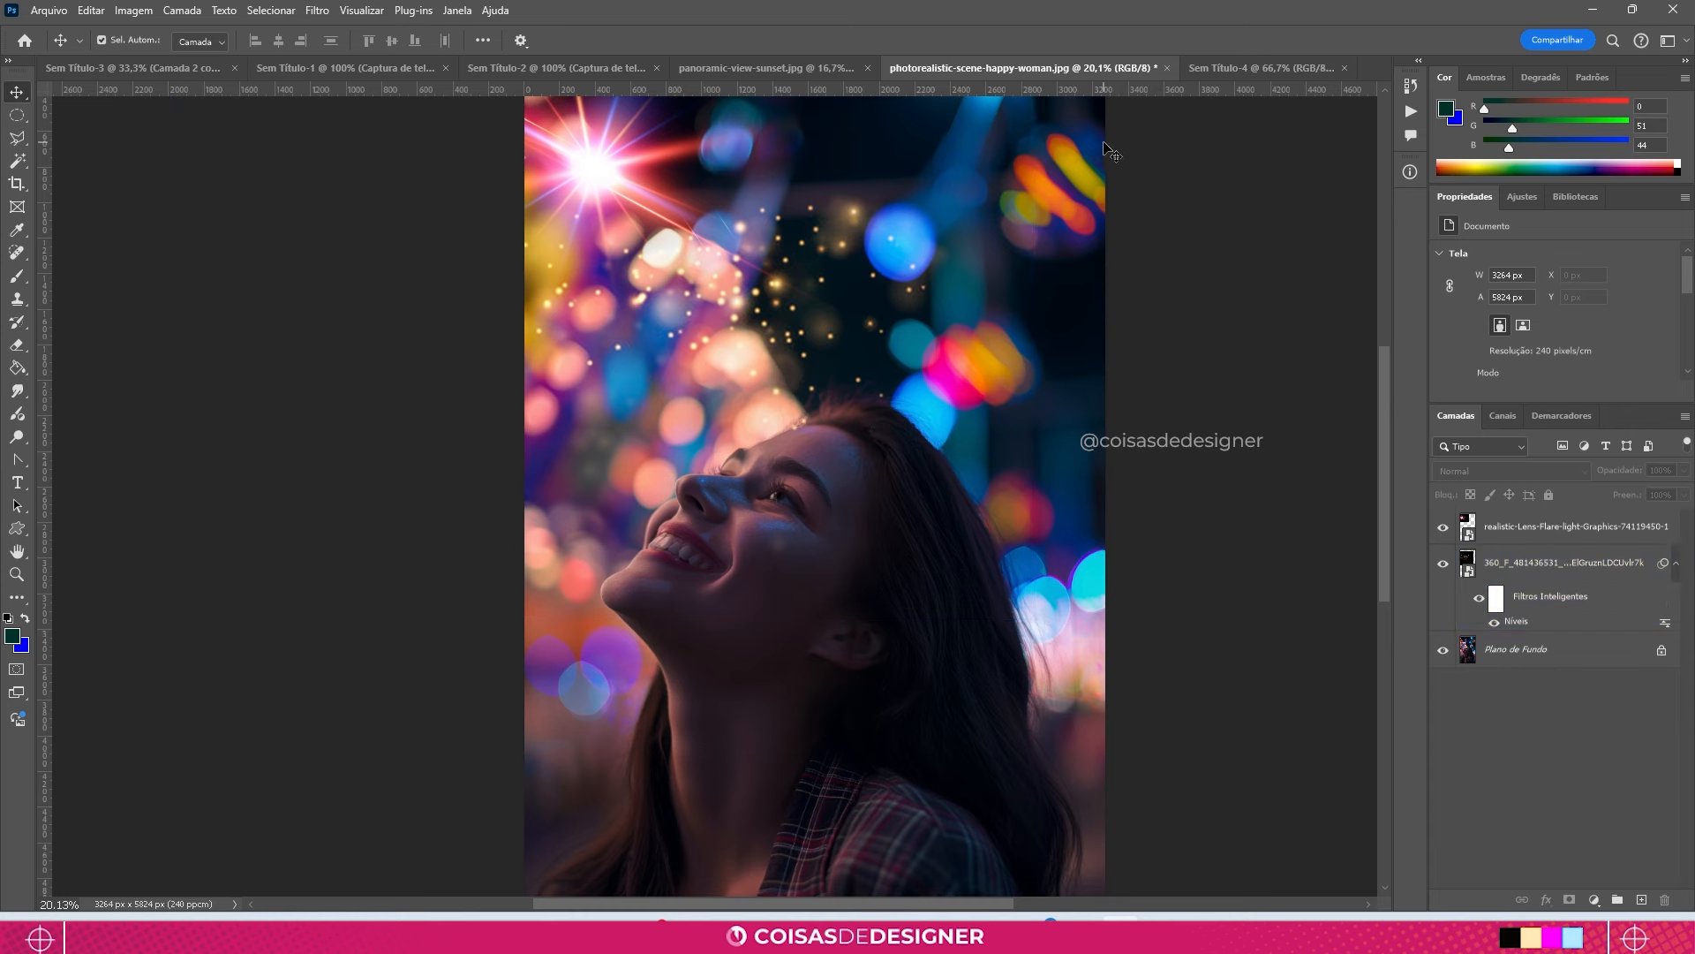
Step: In the Sem Título-4 portrait, add a new layer, fill it with dark green (RGB 0, 51, 44) and blend it with Divisão
click(1231, 71)
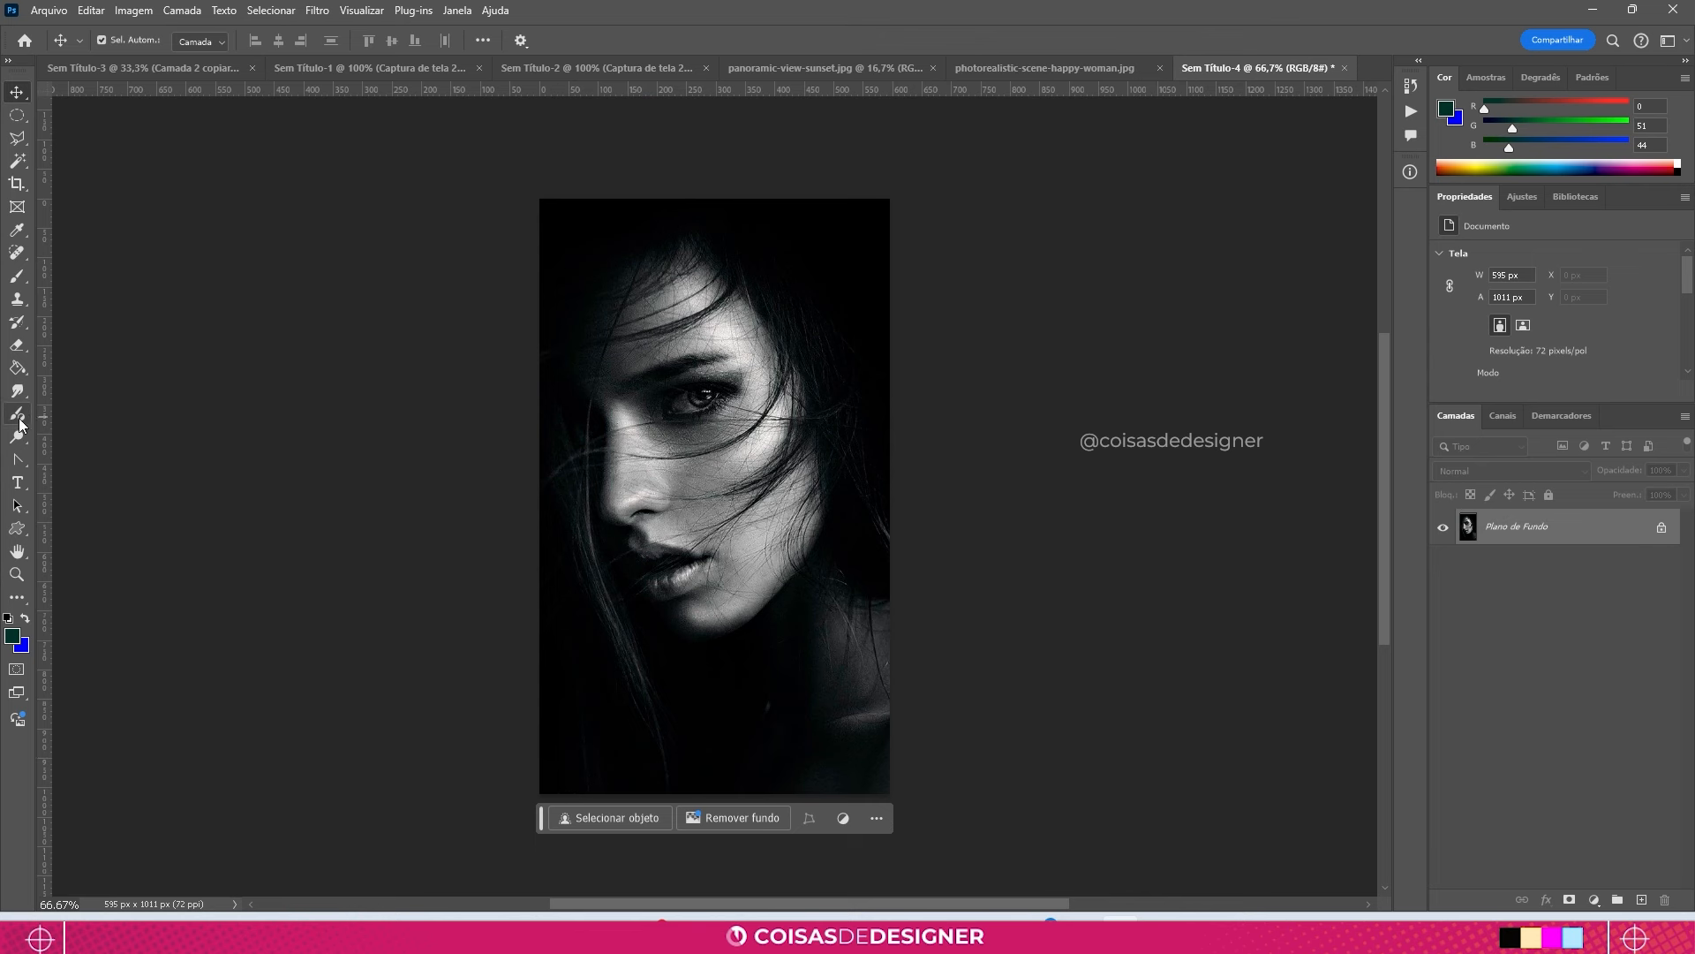
click(18, 368)
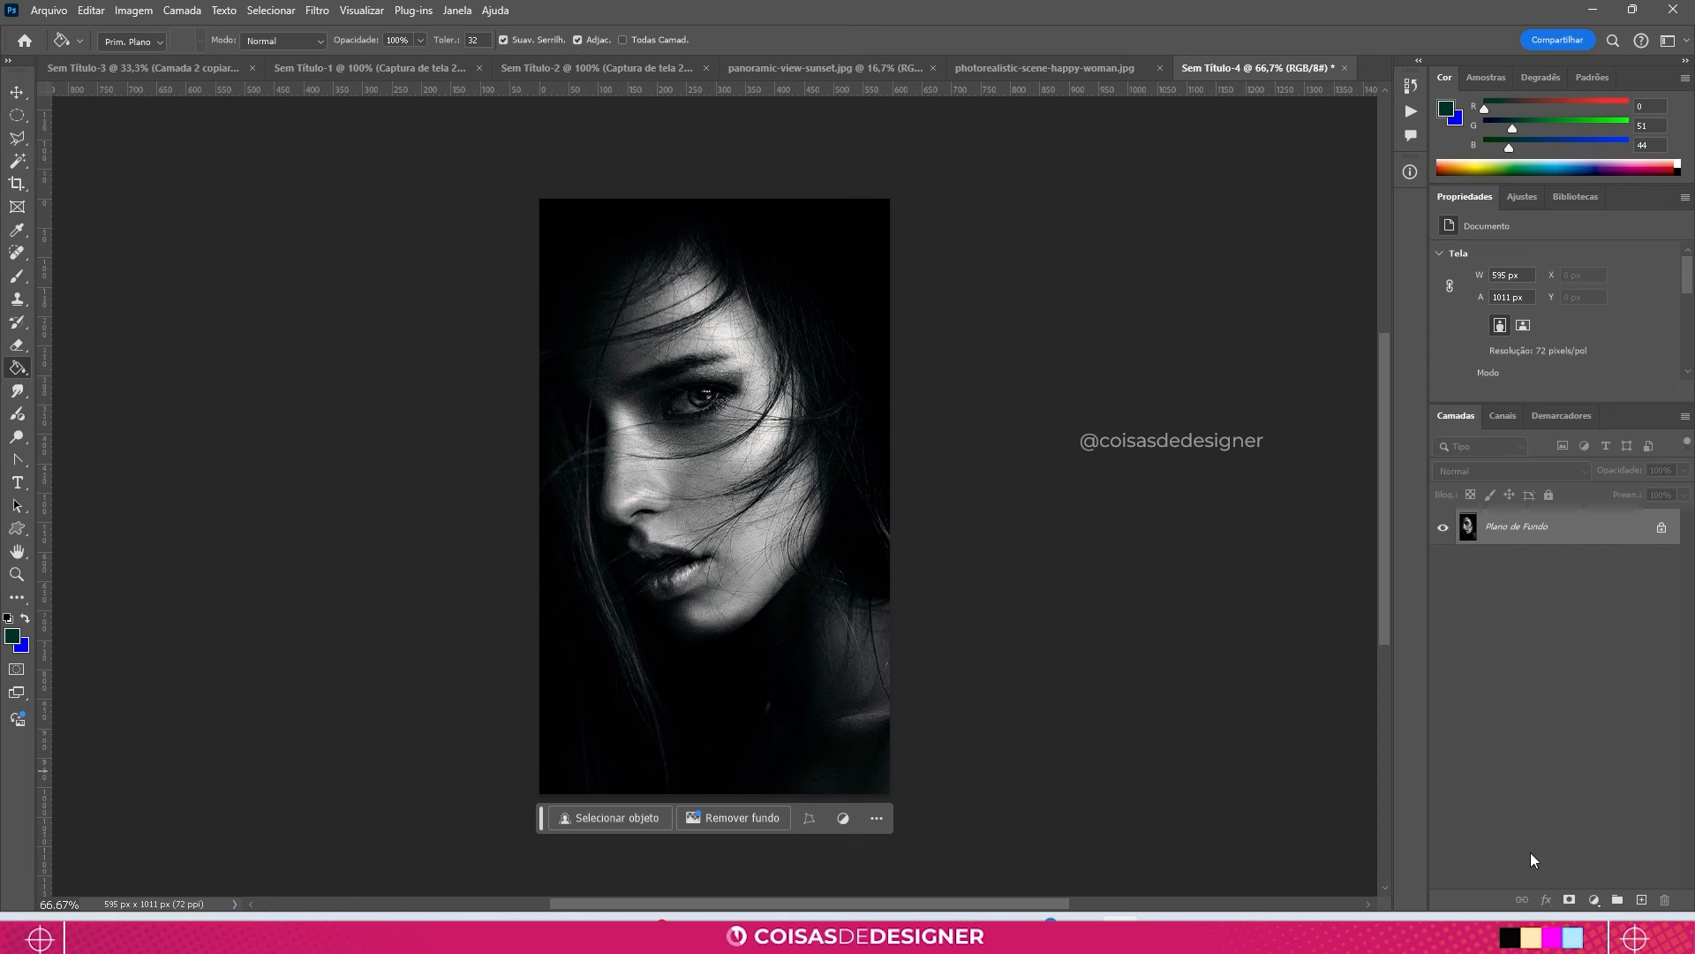
click(1643, 898)
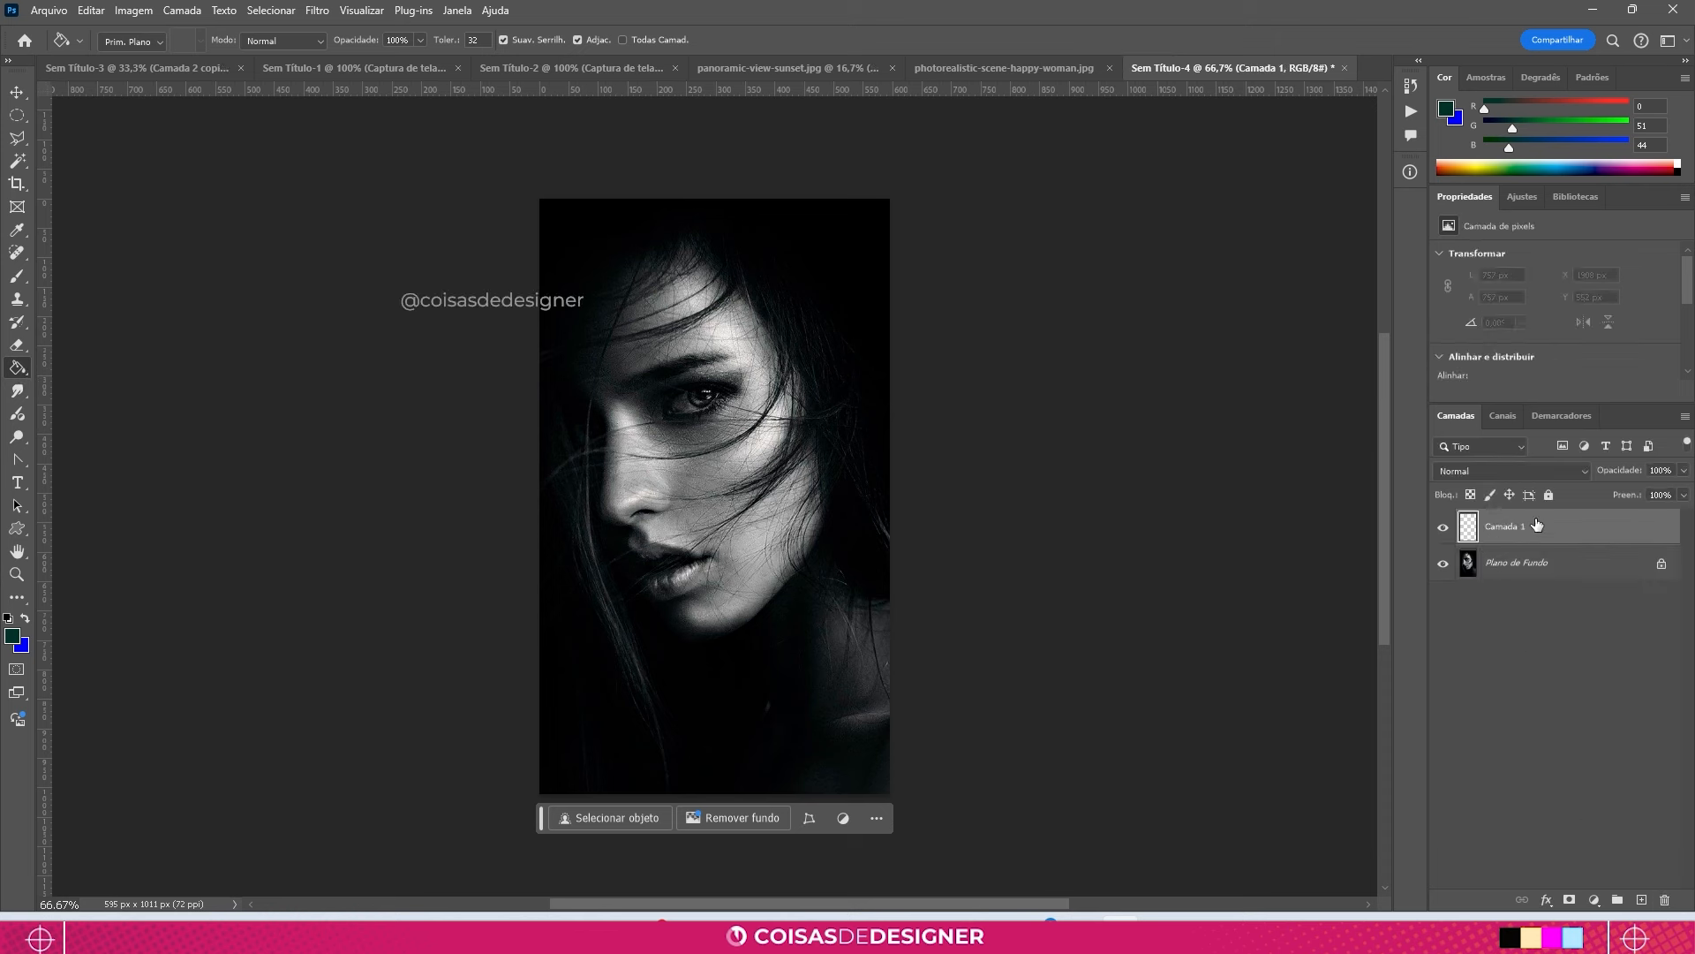
click(727, 284)
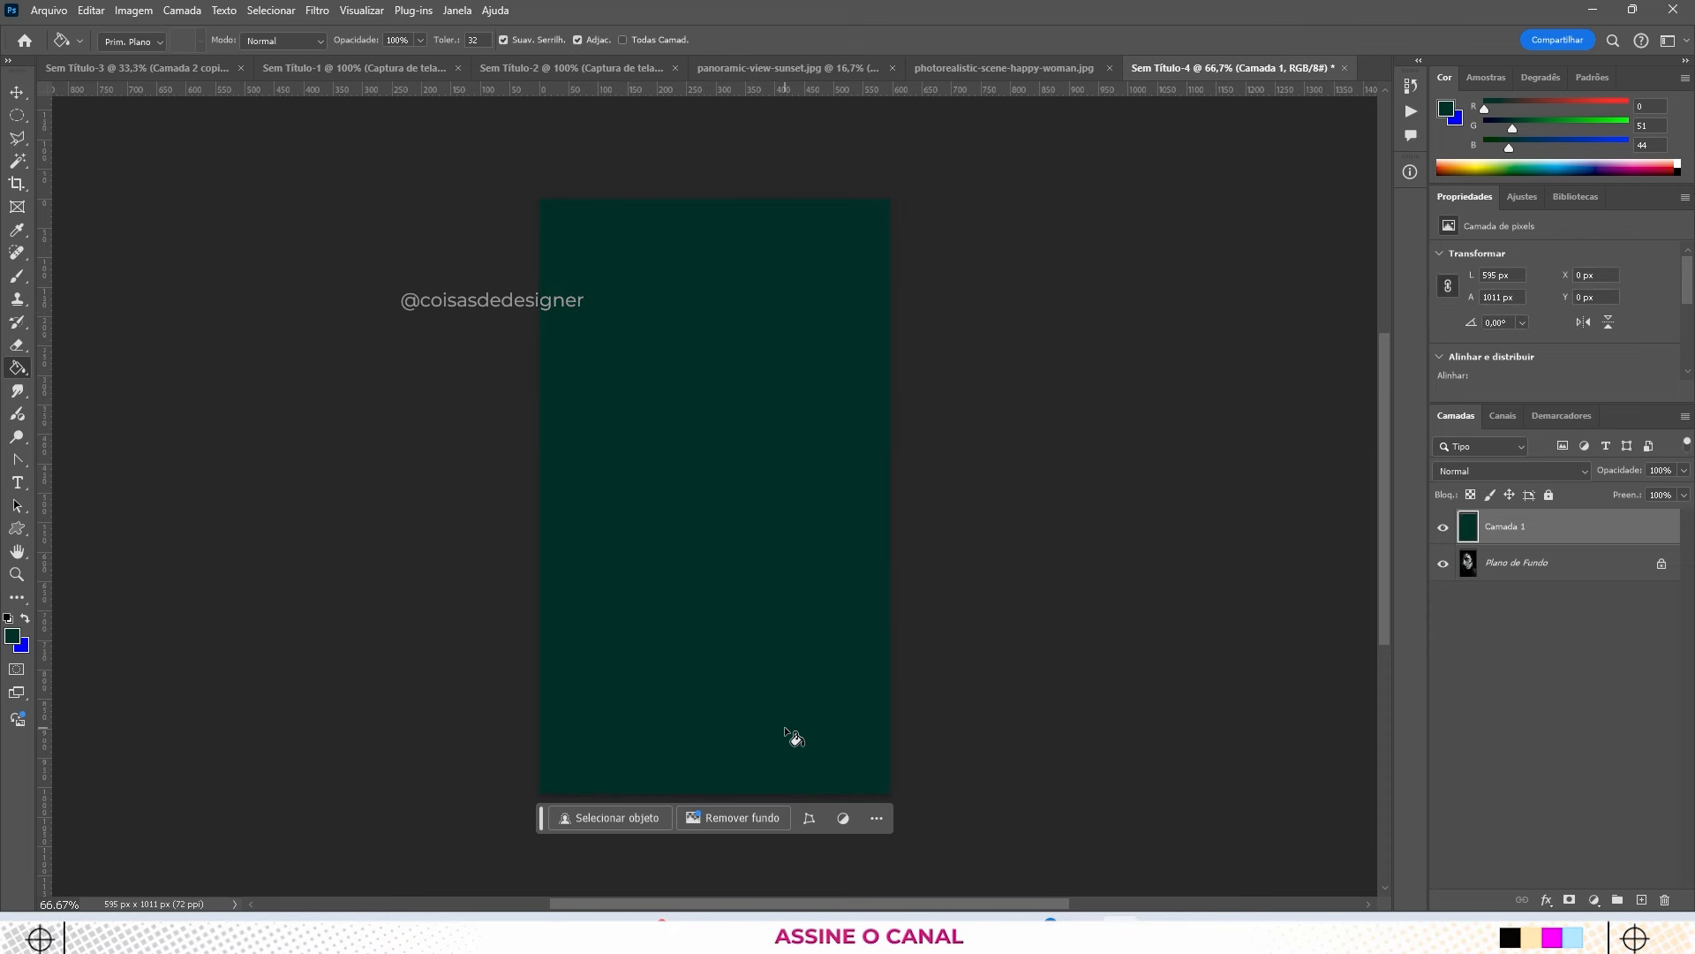
click(1499, 470)
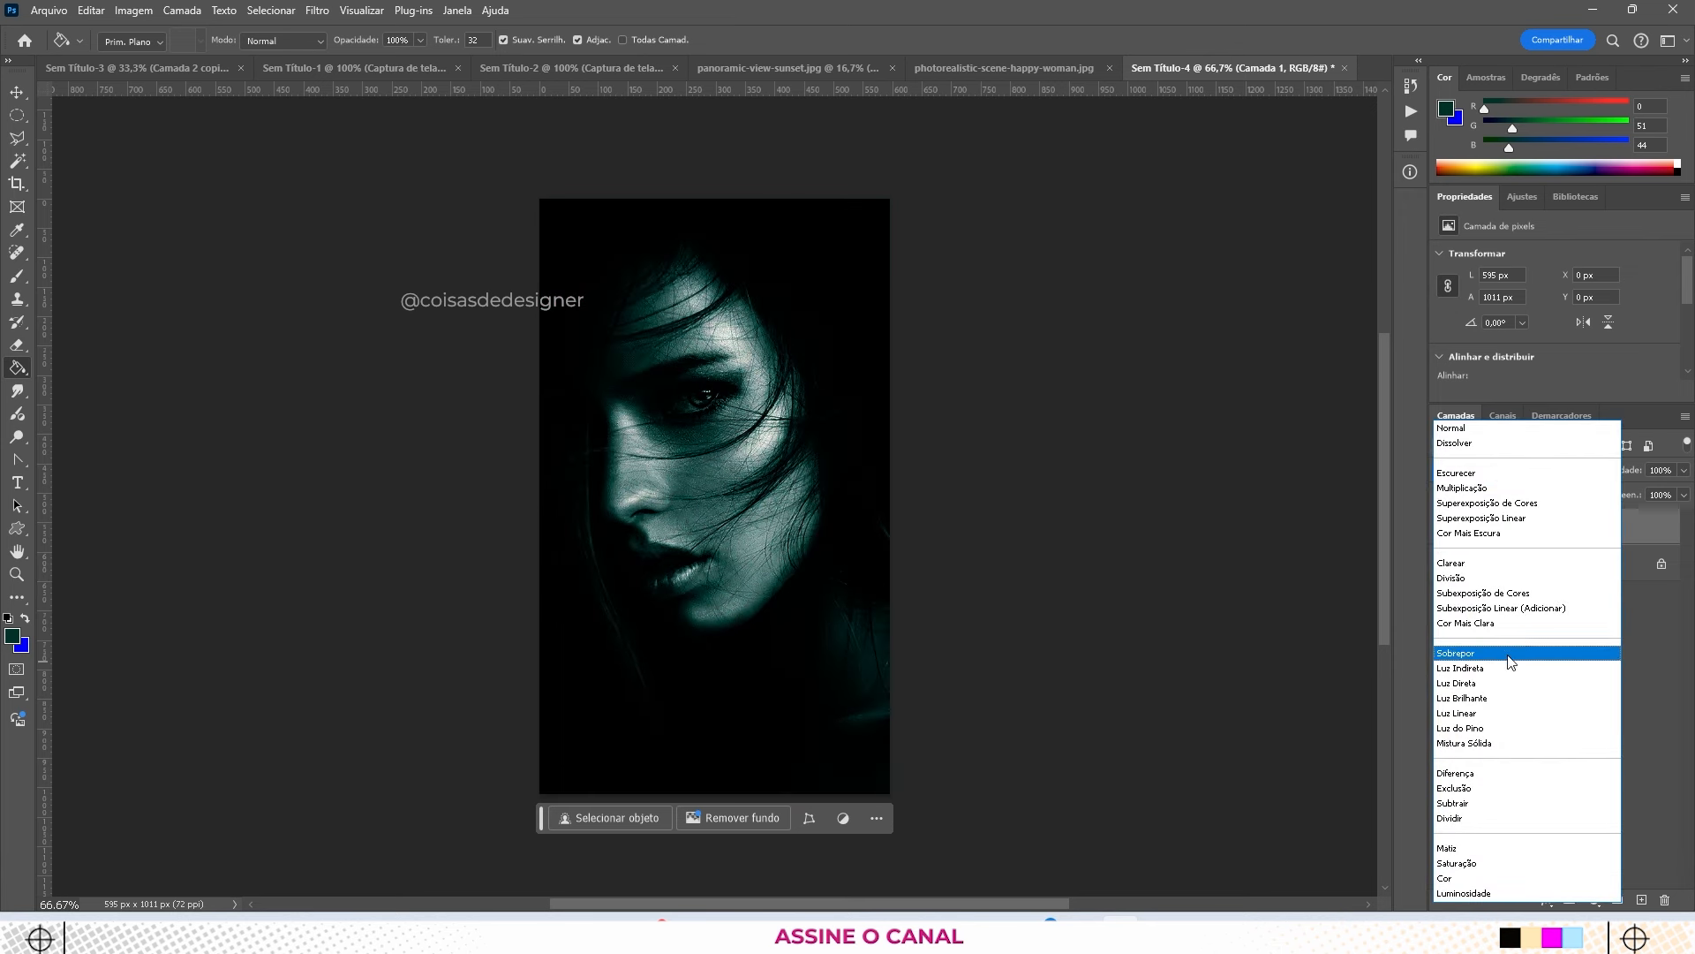
click(1515, 579)
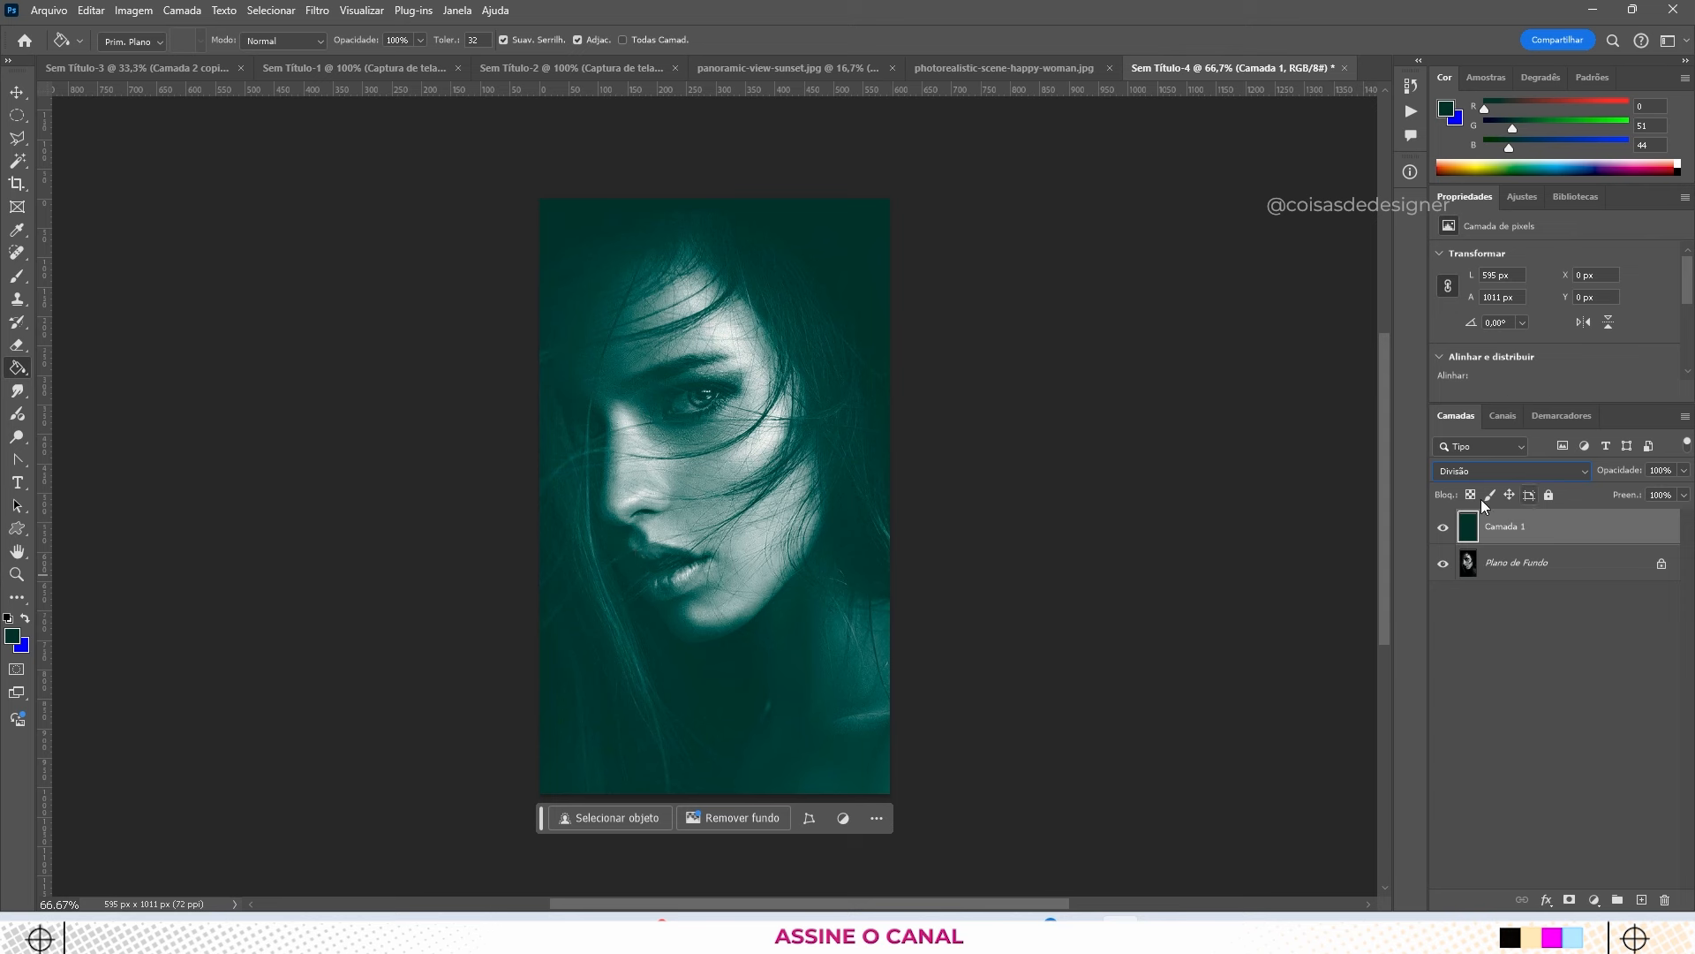
Step: Refill the Divisão color layer successively with magenta, yellow, dark purple and dark red to compare tints on the portrait
click(1625, 162)
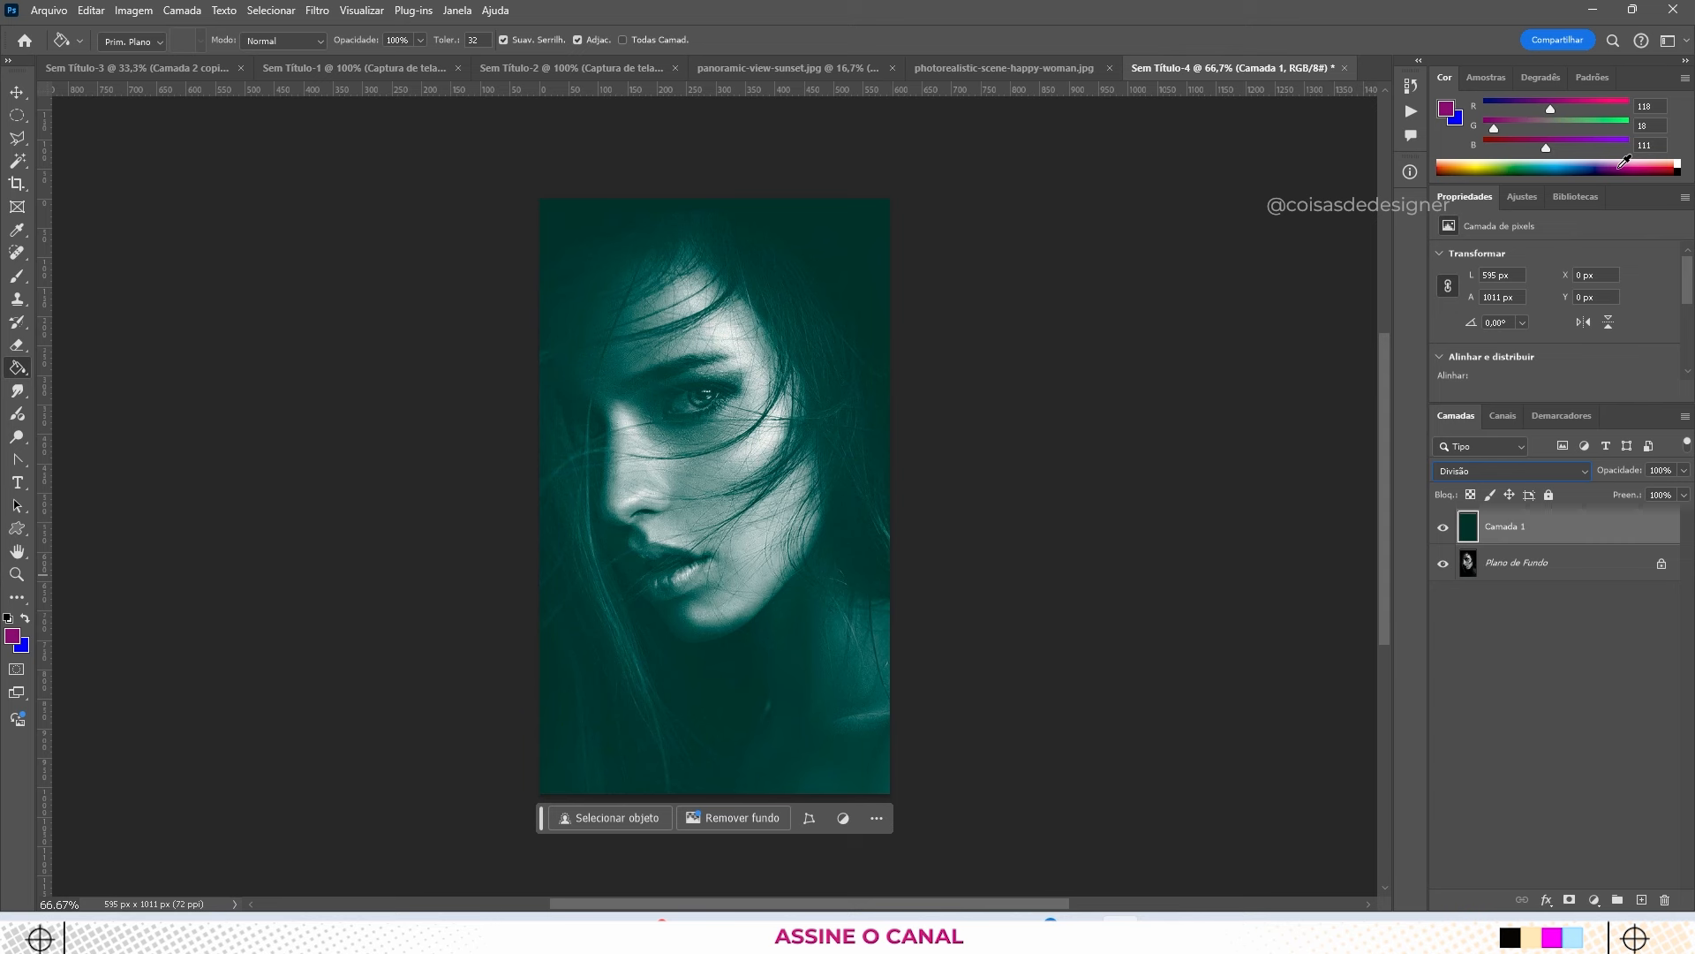
click(821, 346)
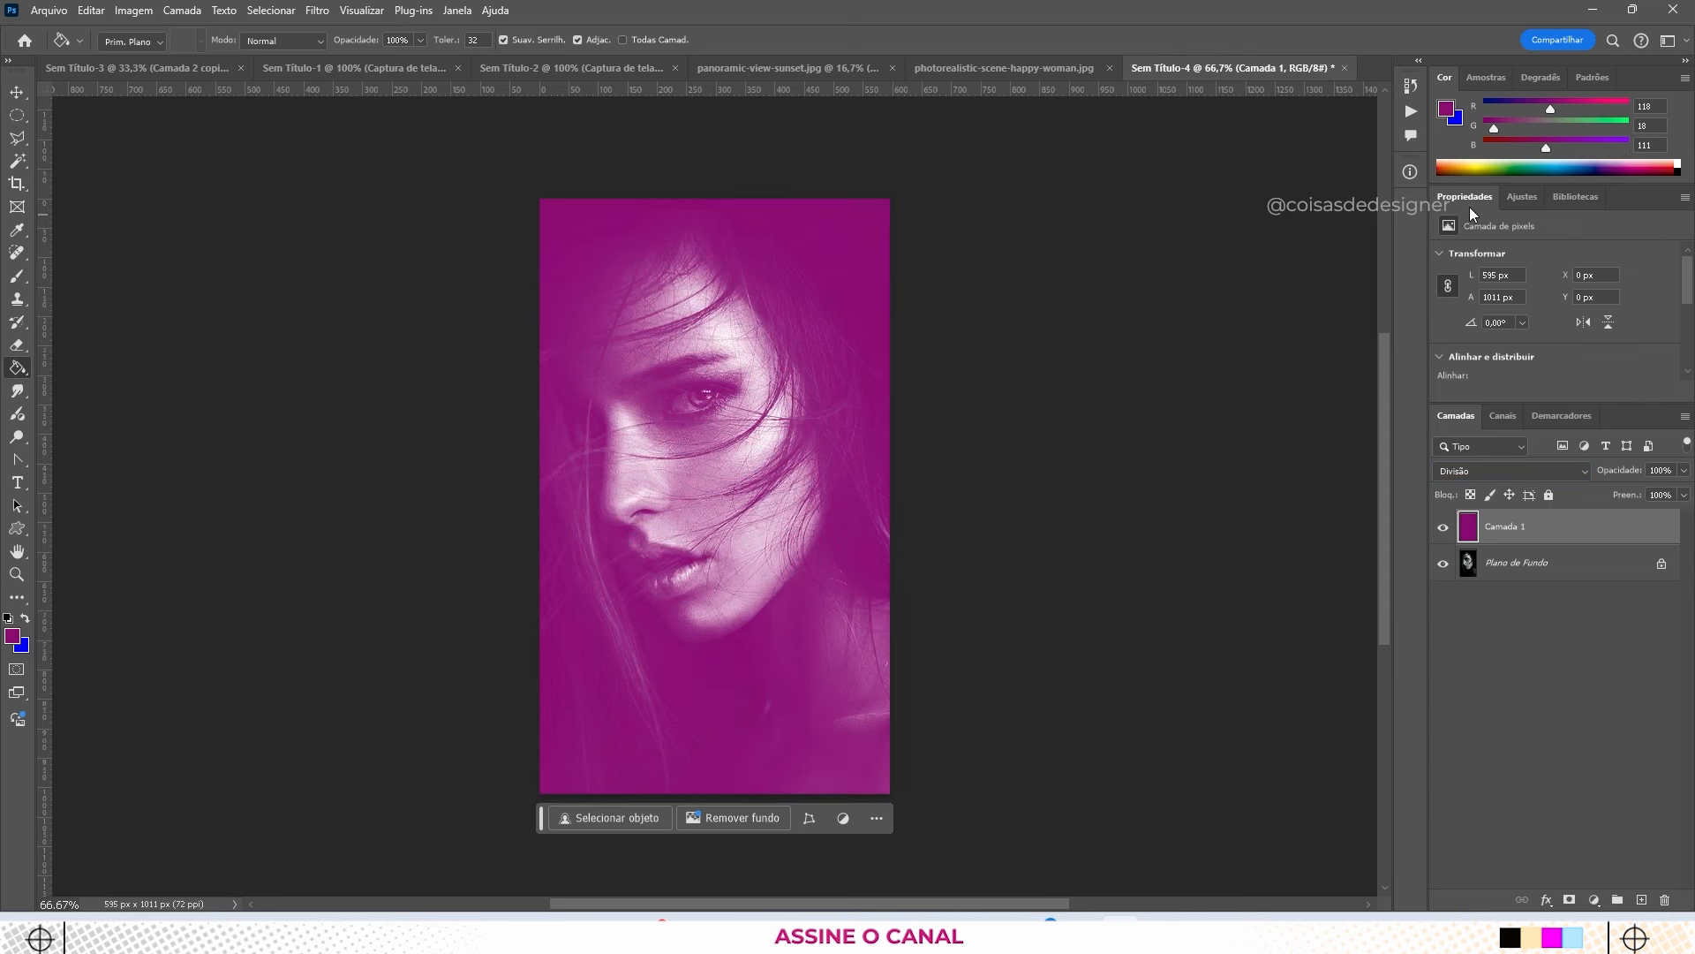
click(1485, 164)
click(757, 363)
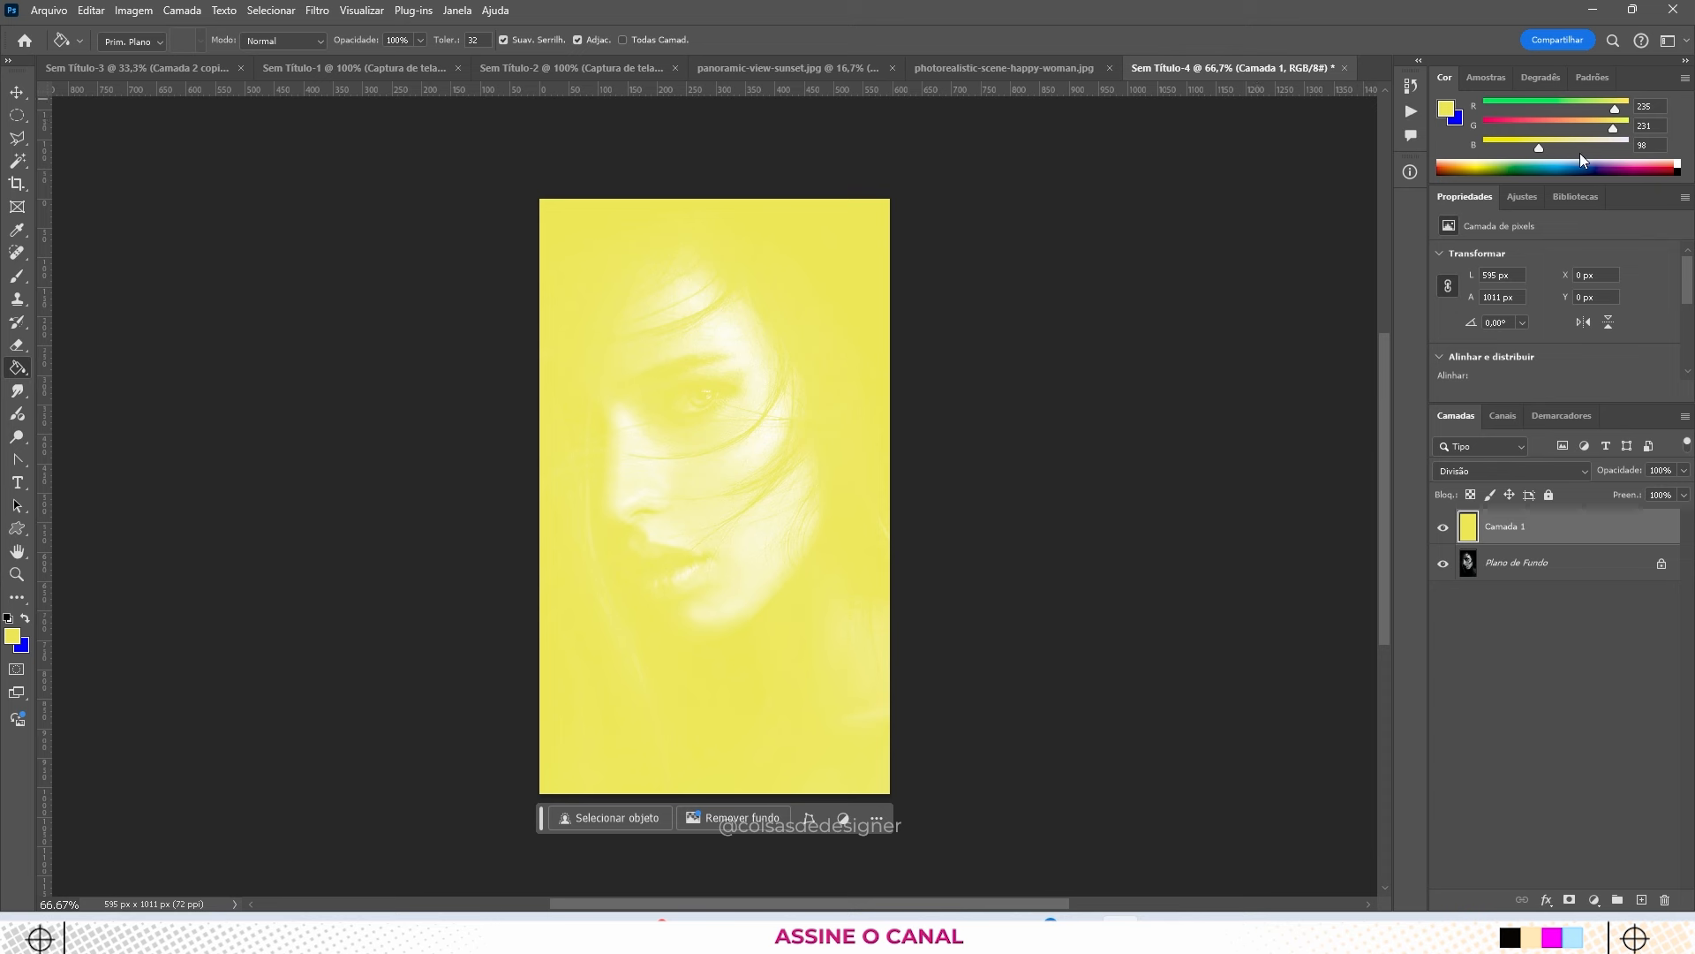
click(1611, 163)
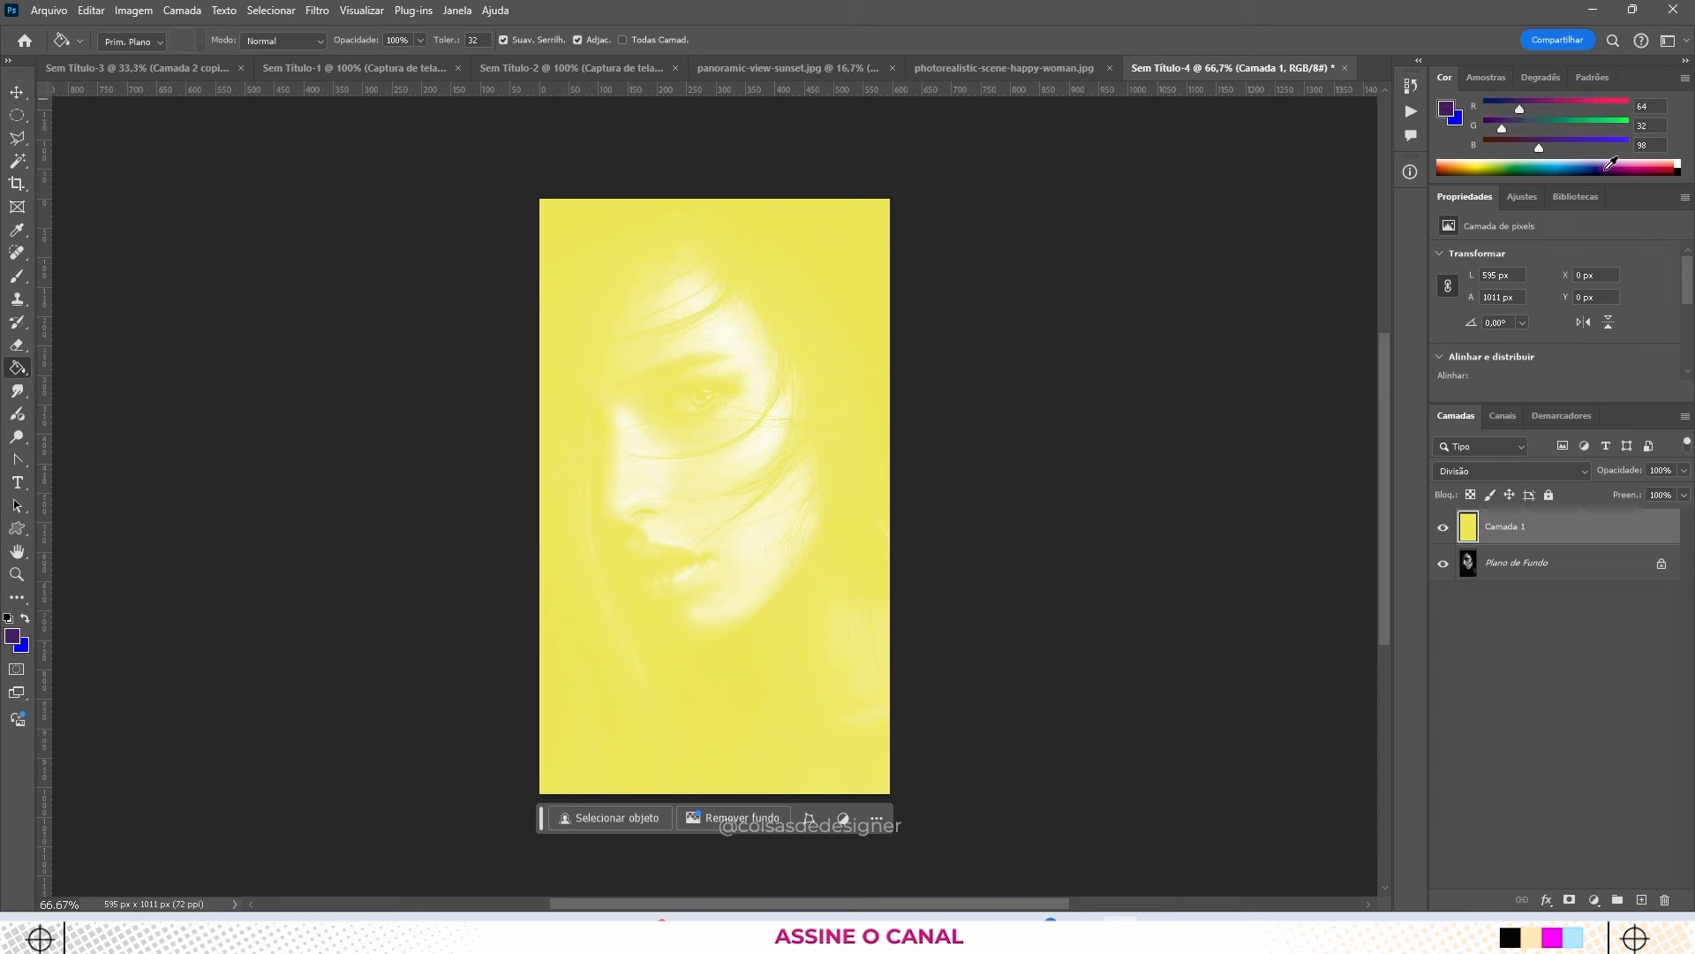
click(771, 454)
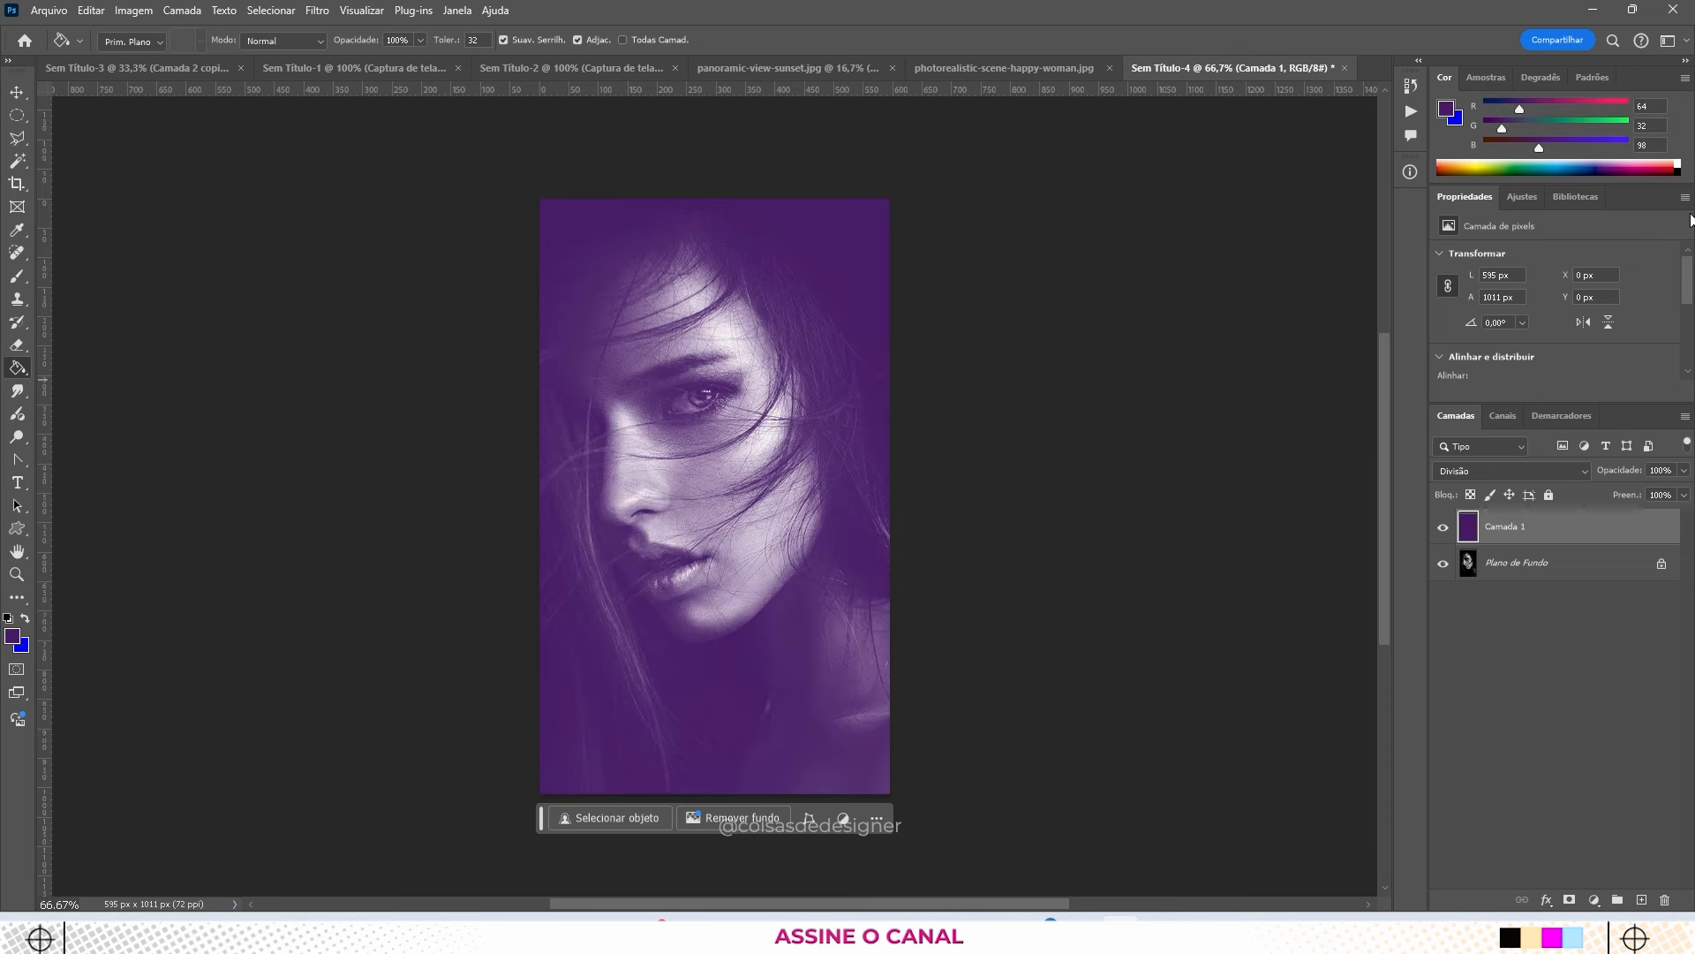
click(1662, 172)
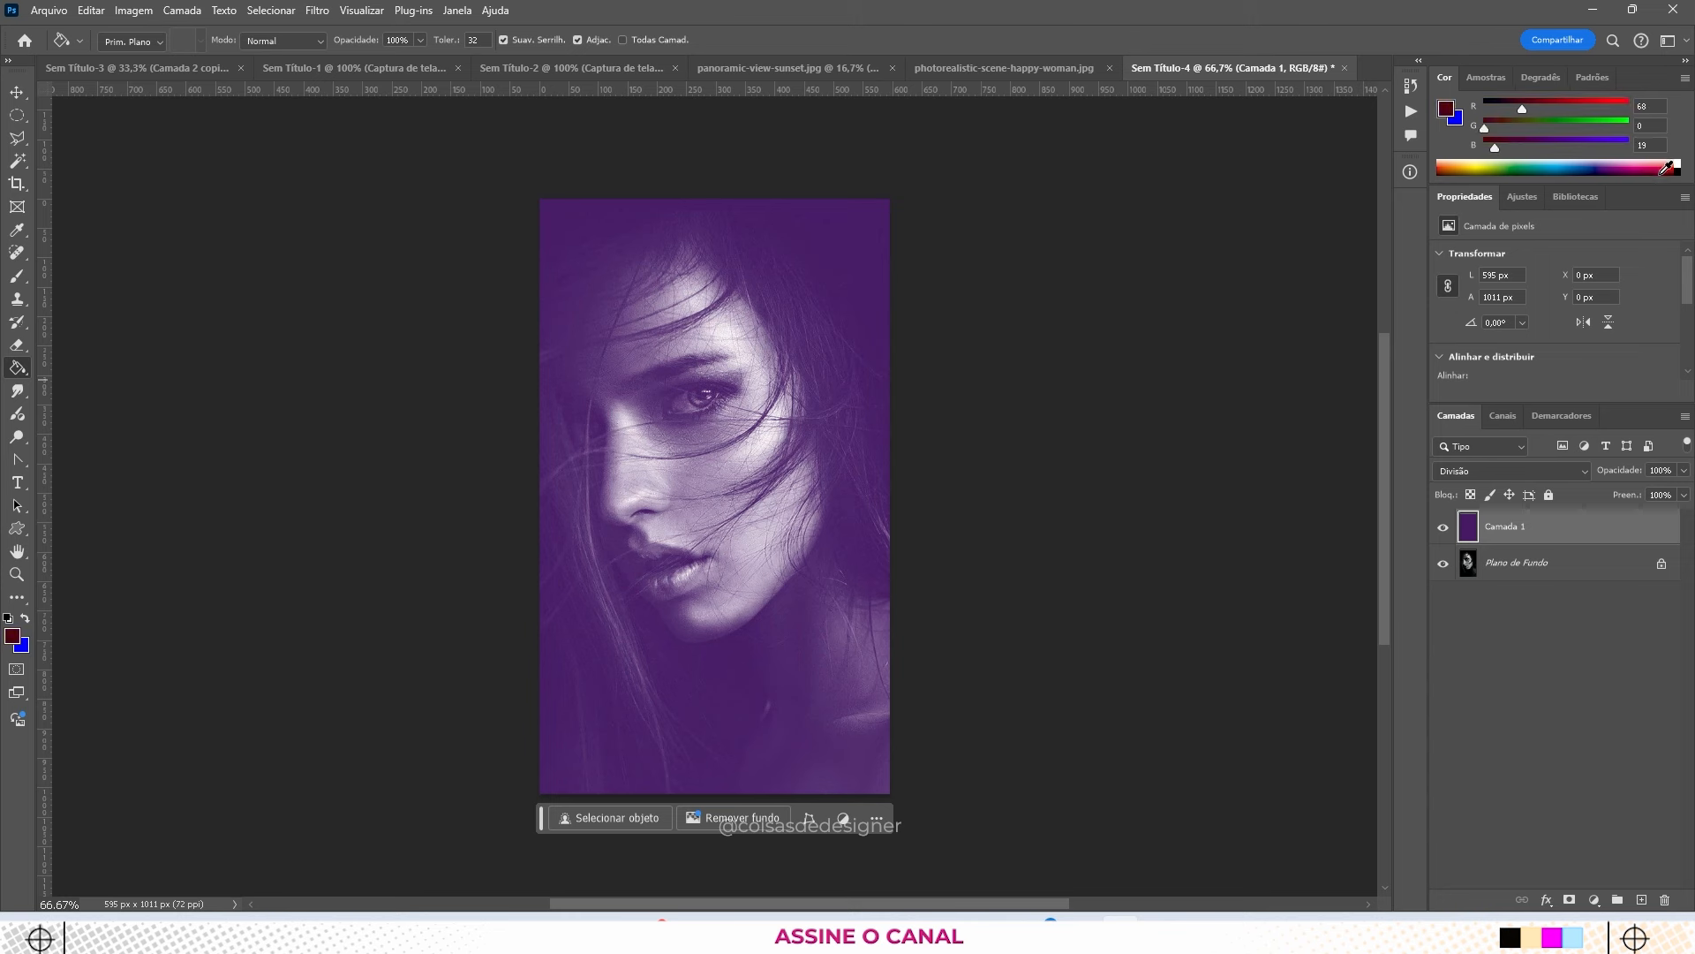
click(707, 448)
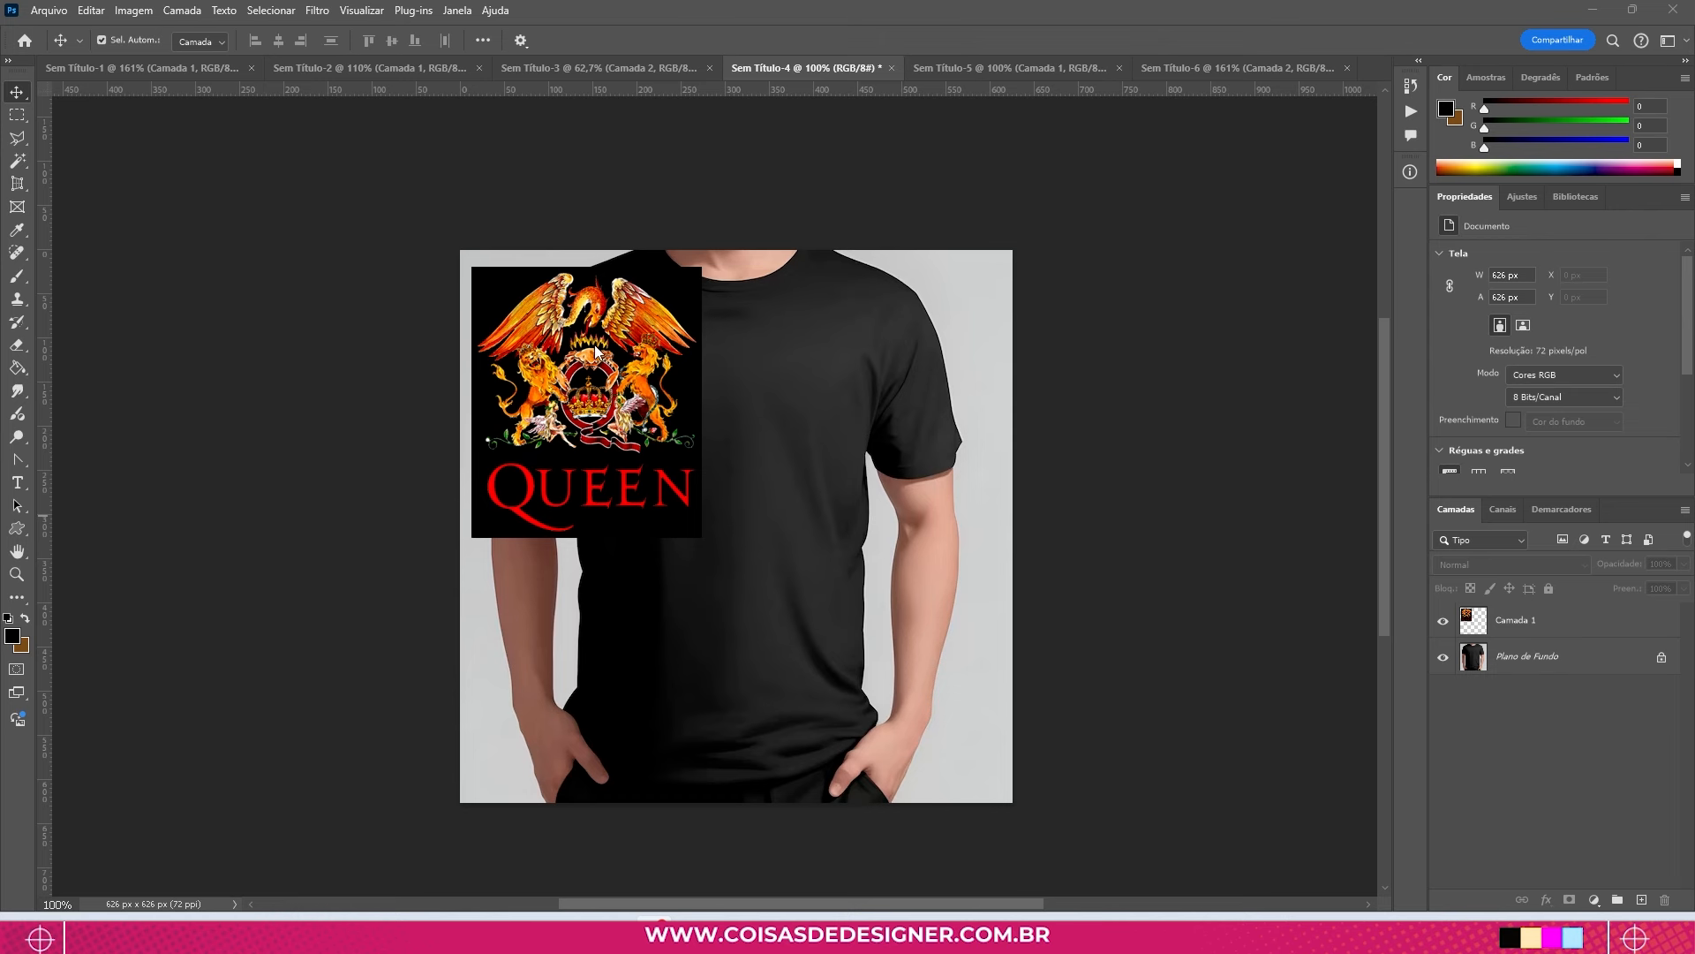
Step: Move the Queen logo onto the black T-shirt's chest, at about X 172 px, Y 93 px, and blend it with Divisão
click(620, 357)
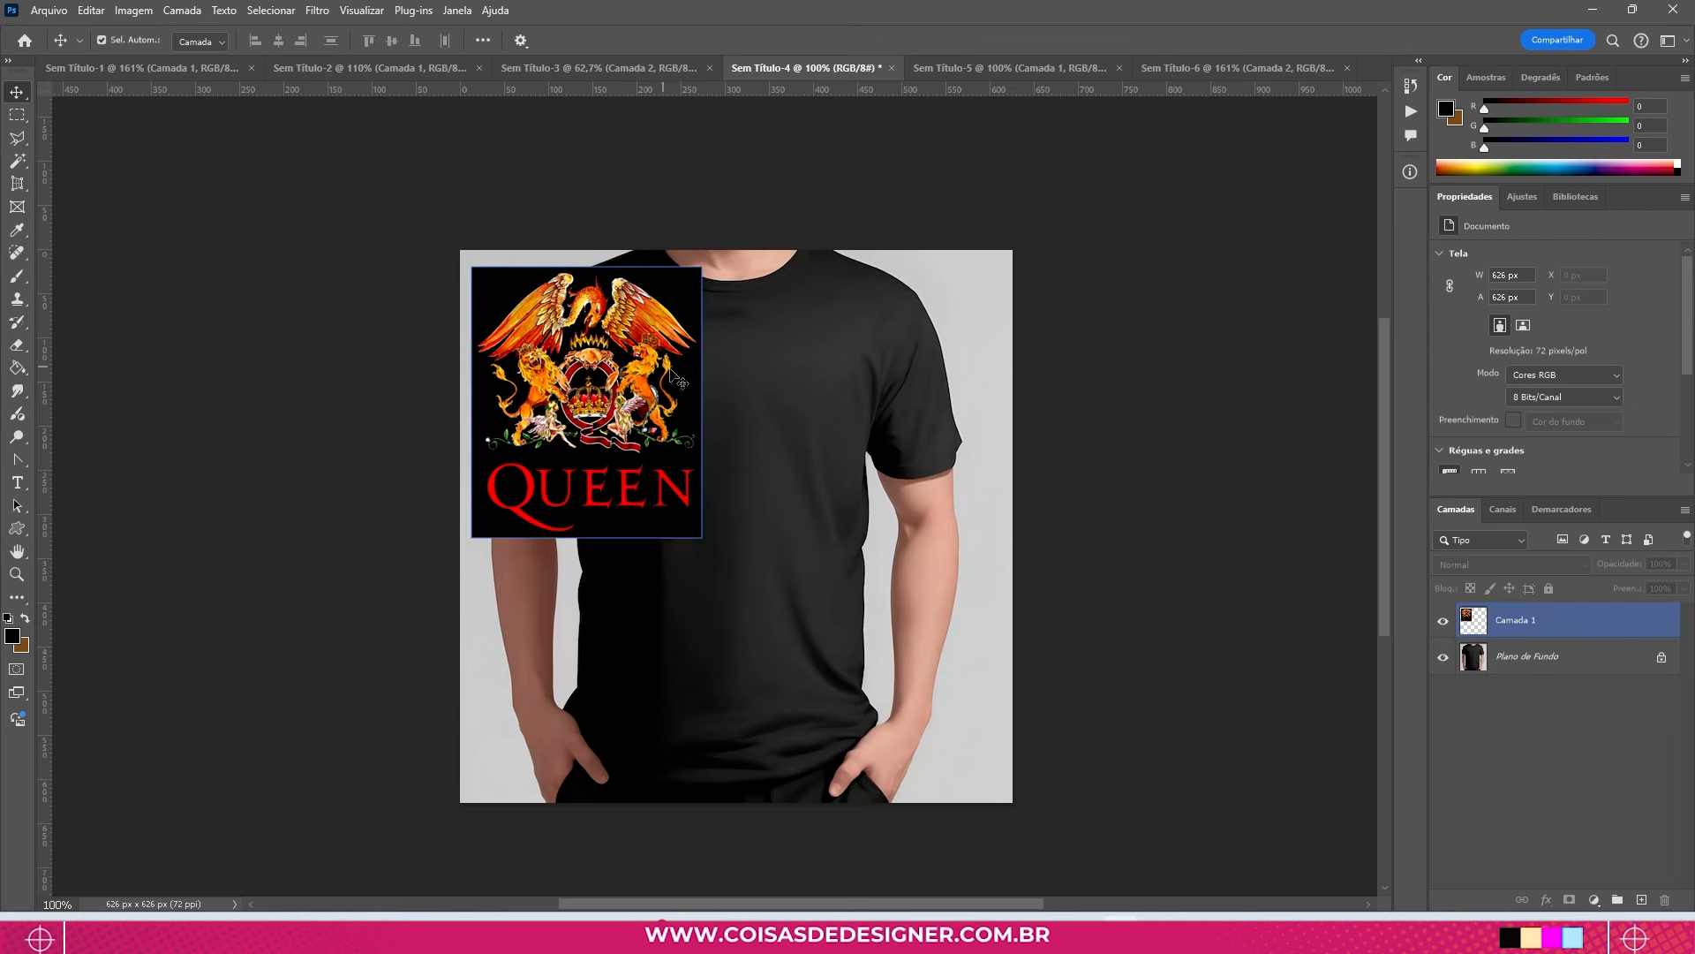
drag(603, 349, 759, 407)
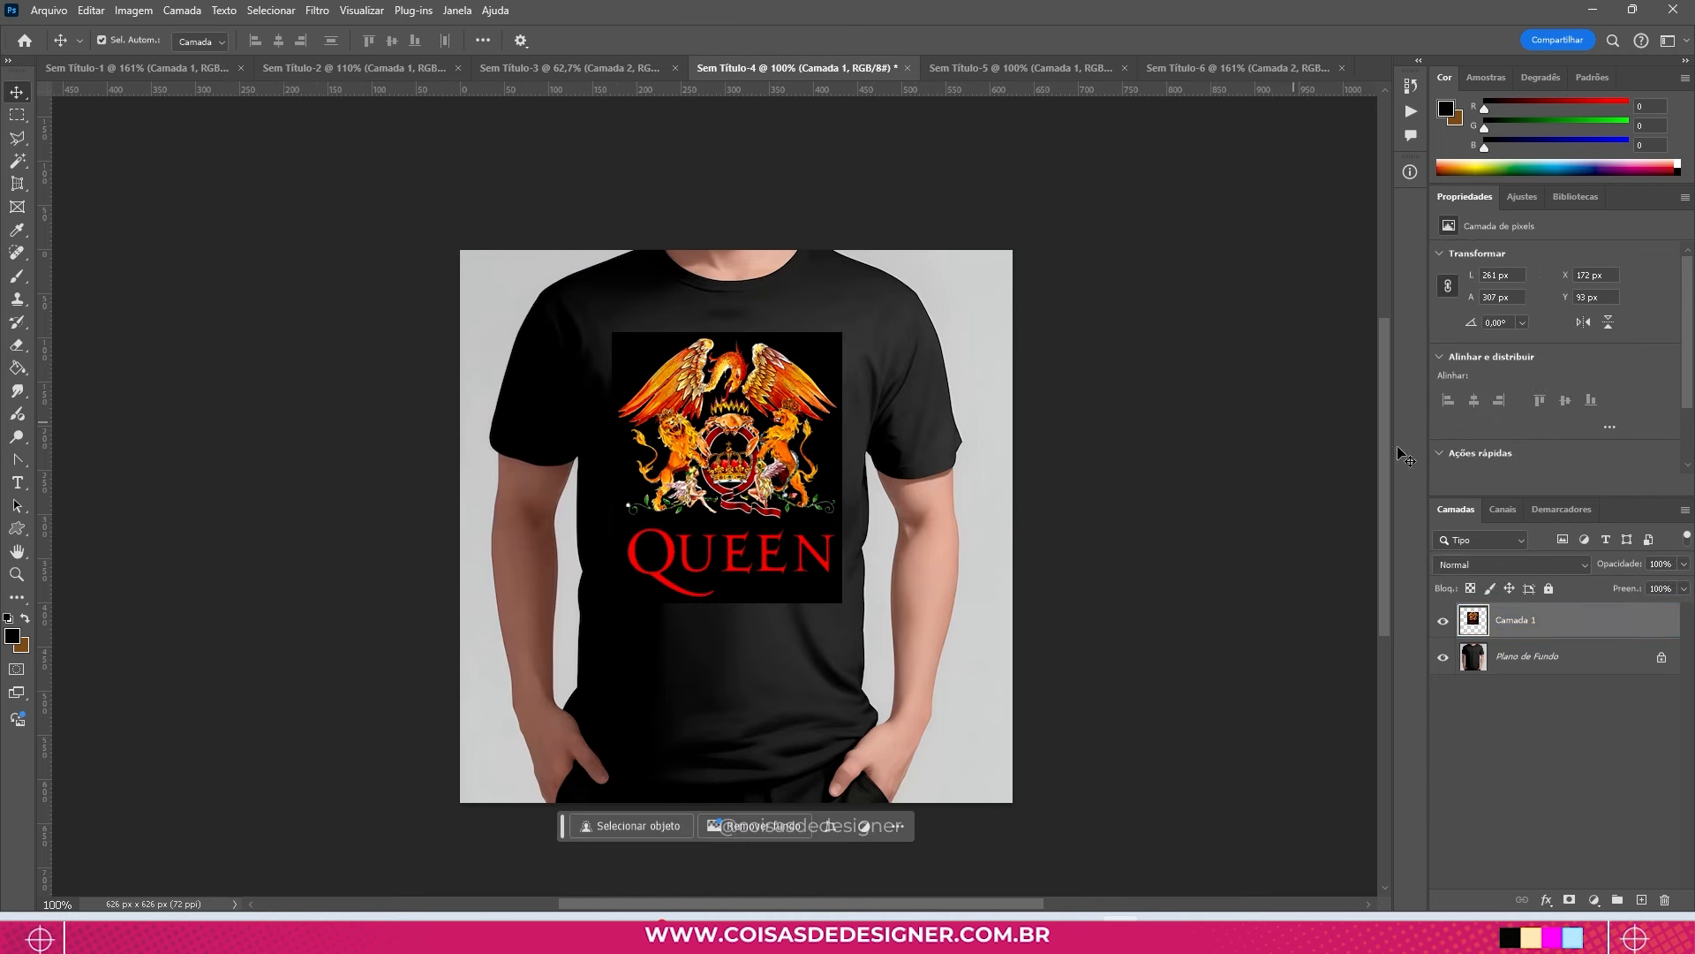
click(1502, 563)
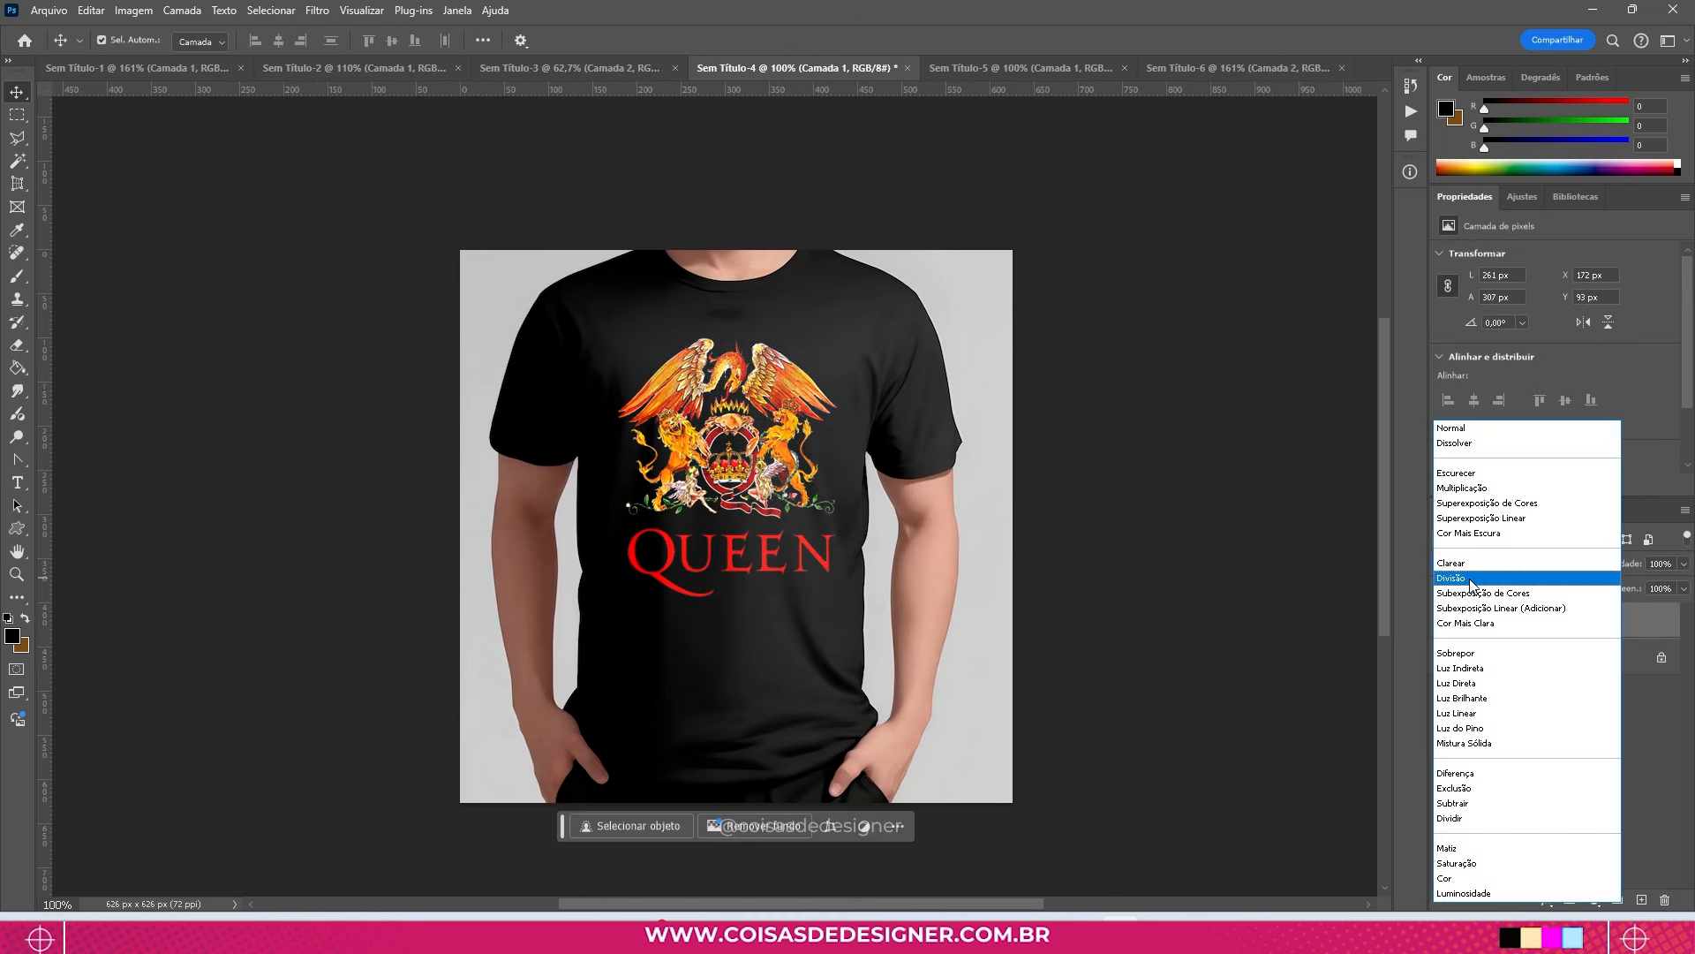
click(1470, 579)
Step: Reposition the Queen logo on the T-shirt's chest to about X 167 px, Y 75 px
mouse_move(719, 388)
mouse_down()
mouse_move(763, 389)
mouse_move(747, 354)
mouse_move(705, 382)
mouse_up()
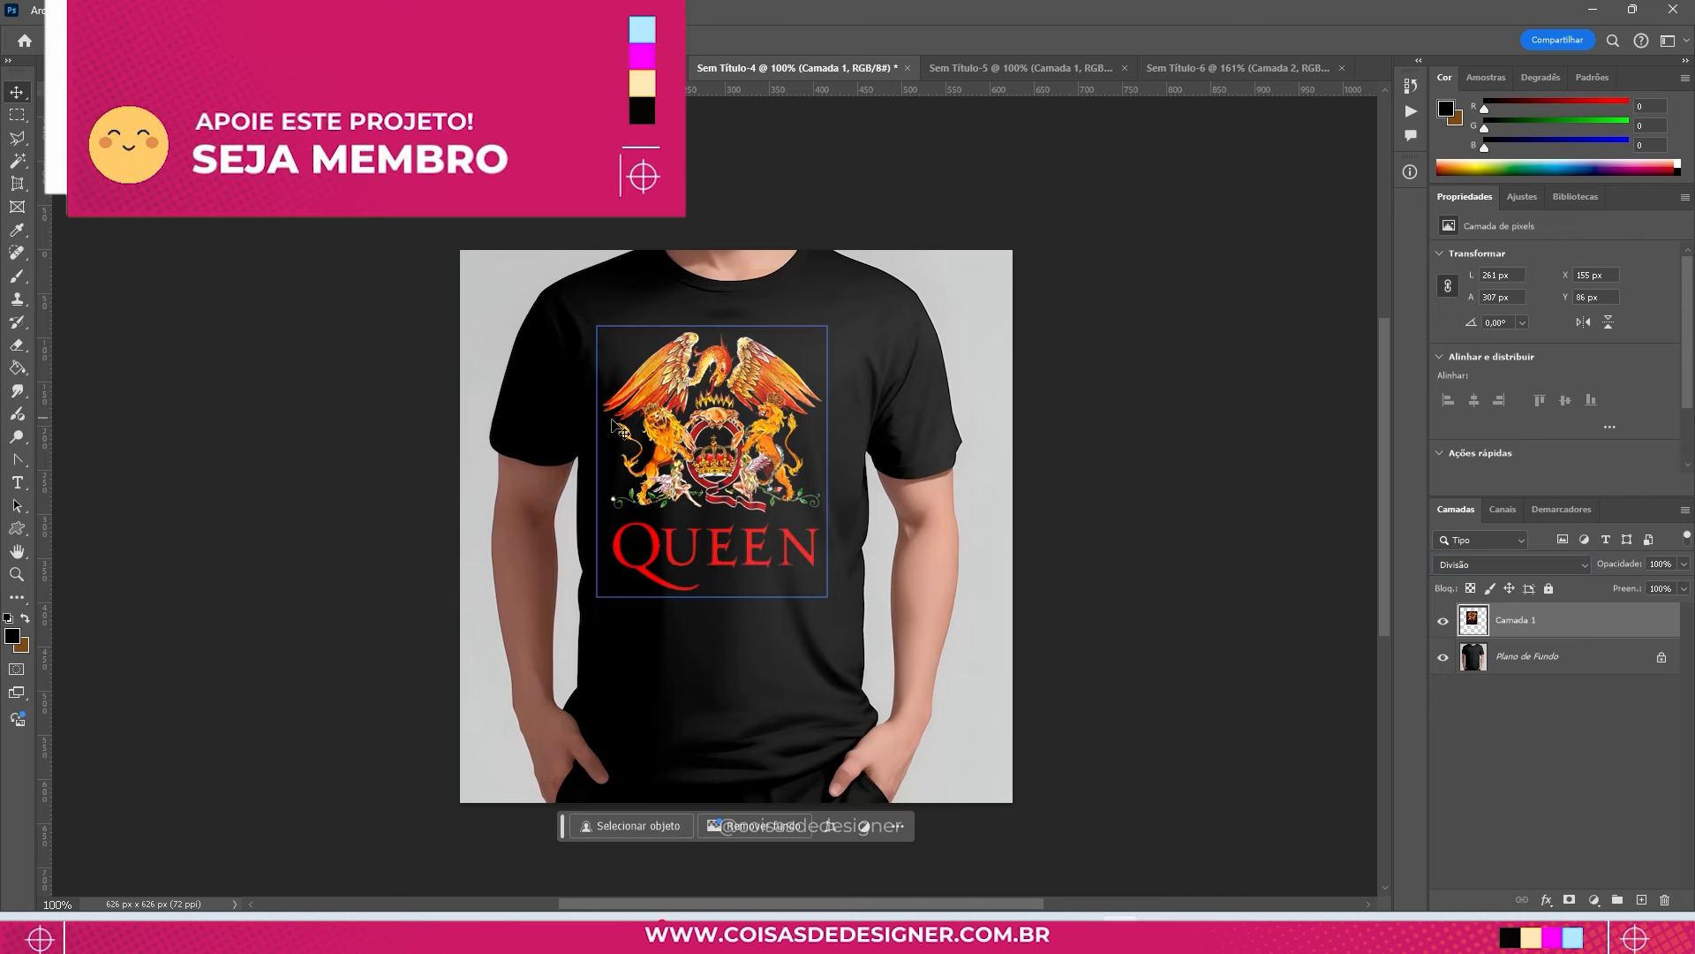
mouse_move(780, 467)
mouse_down()
mouse_move(796, 543)
mouse_move(782, 434)
mouse_up()
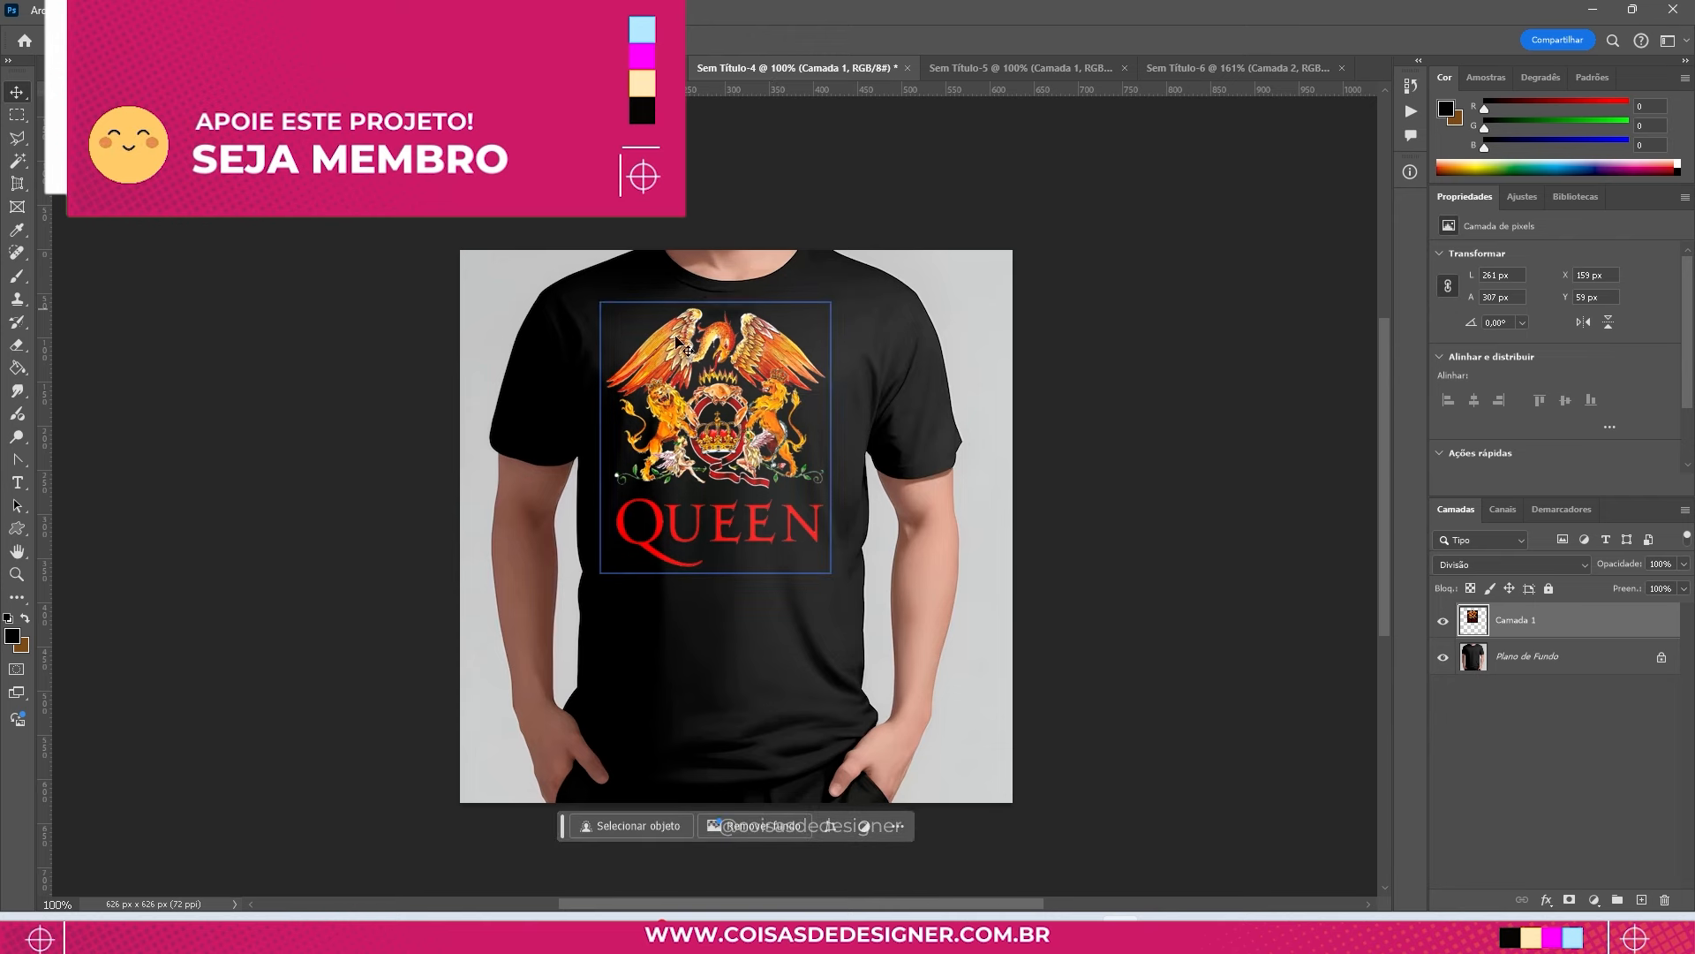
drag(783, 375, 790, 390)
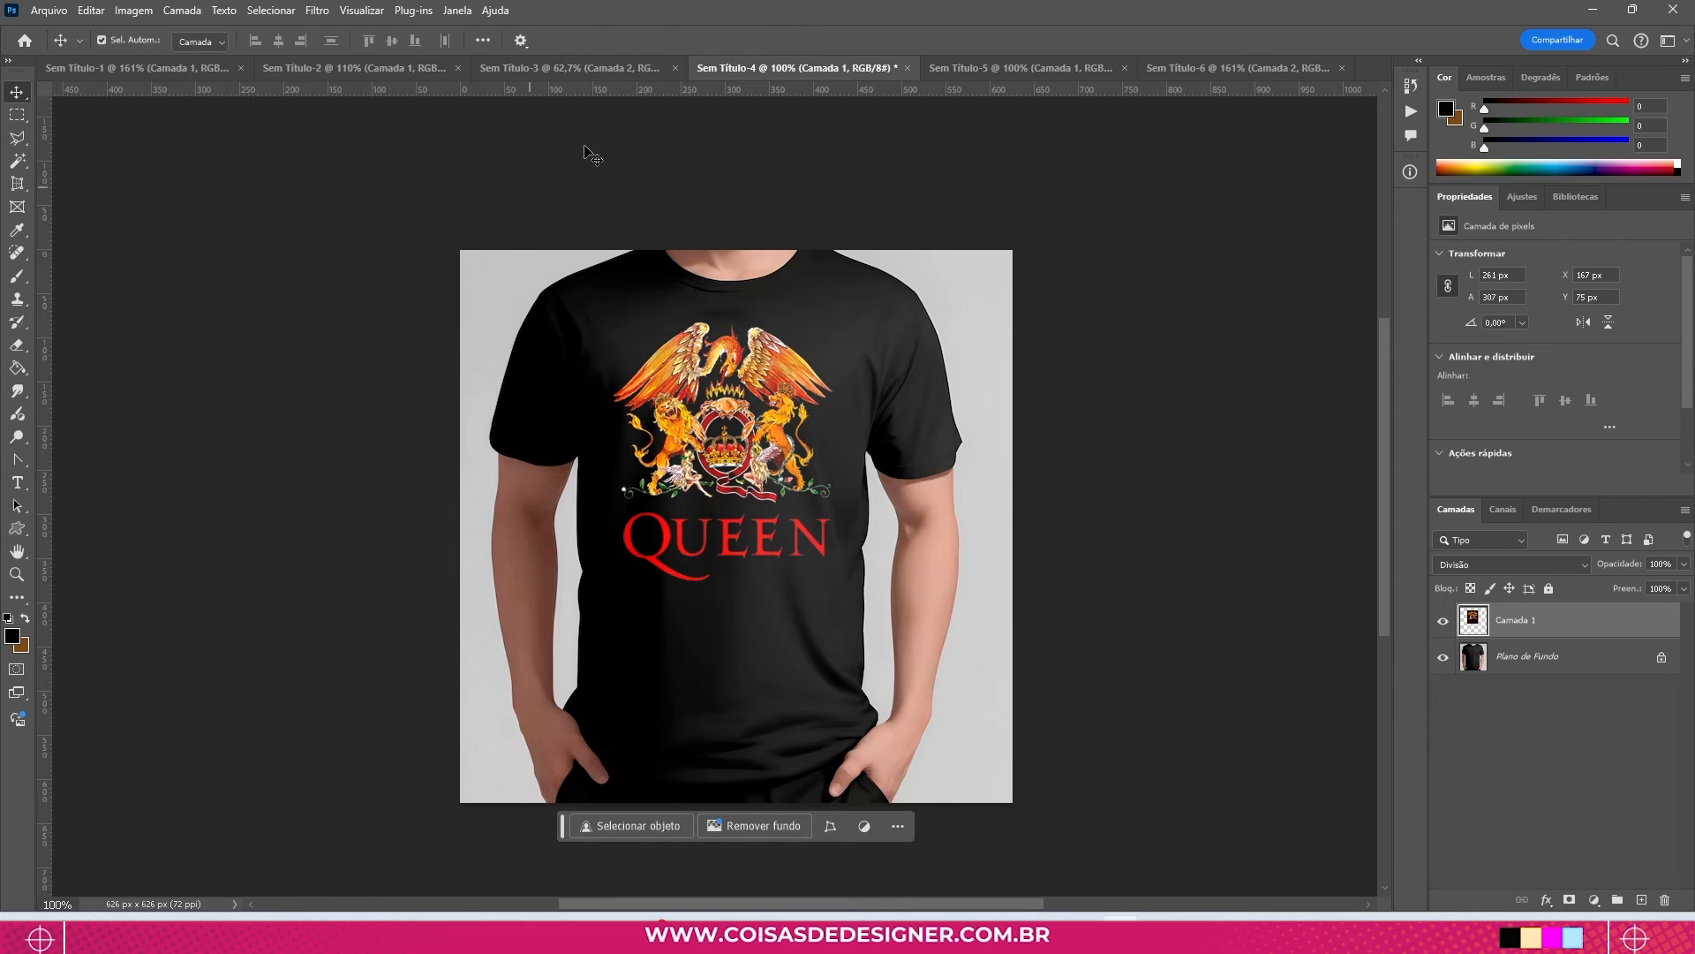
Step: In Sem Título-5, blend the Marvel logo layer with Divisão and move it onto the red mug, at about X 167 px, Y 287 px
click(999, 70)
right_click(572, 289)
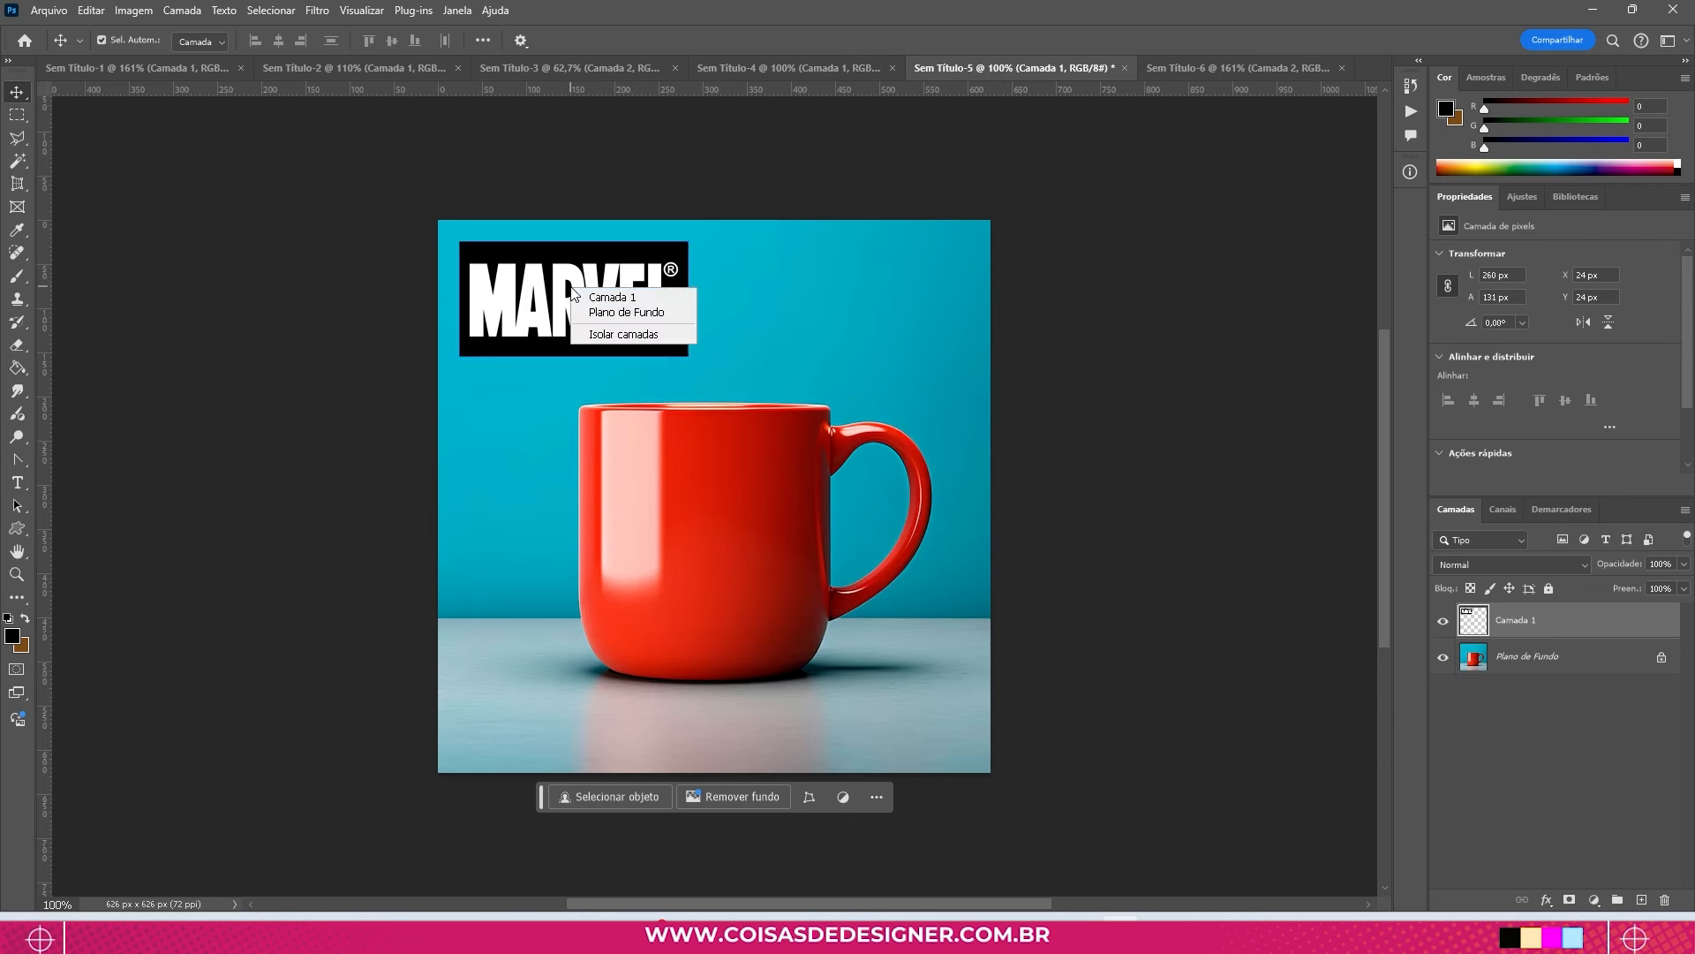
click(610, 297)
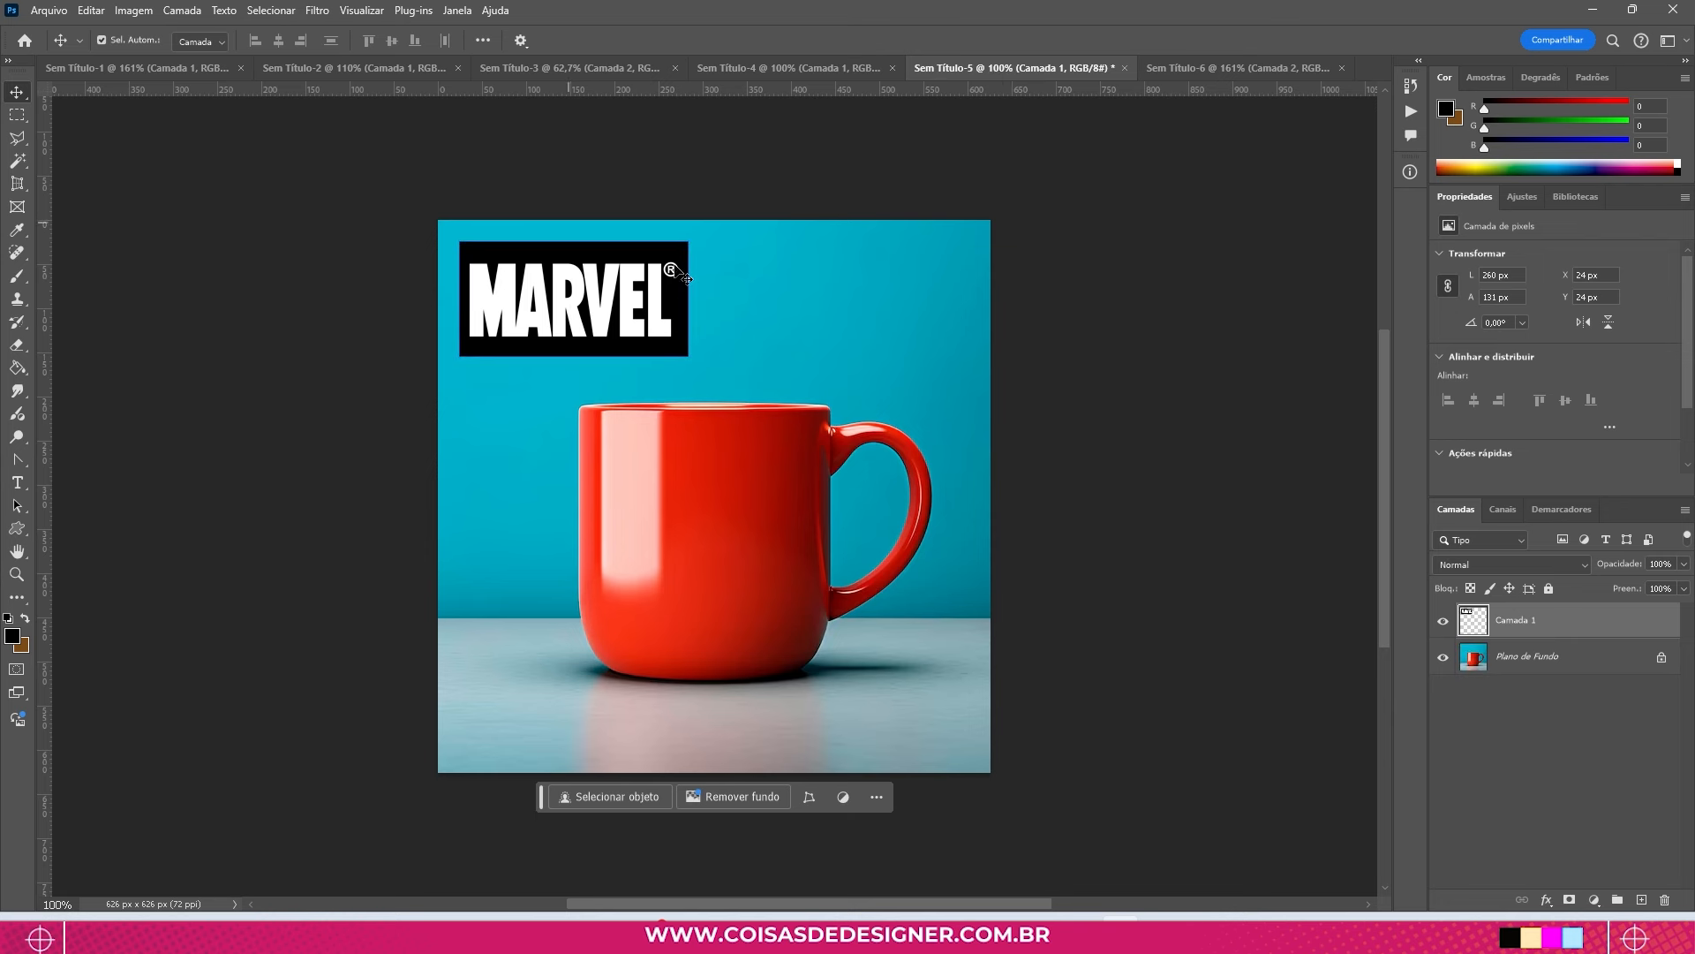
click(1503, 561)
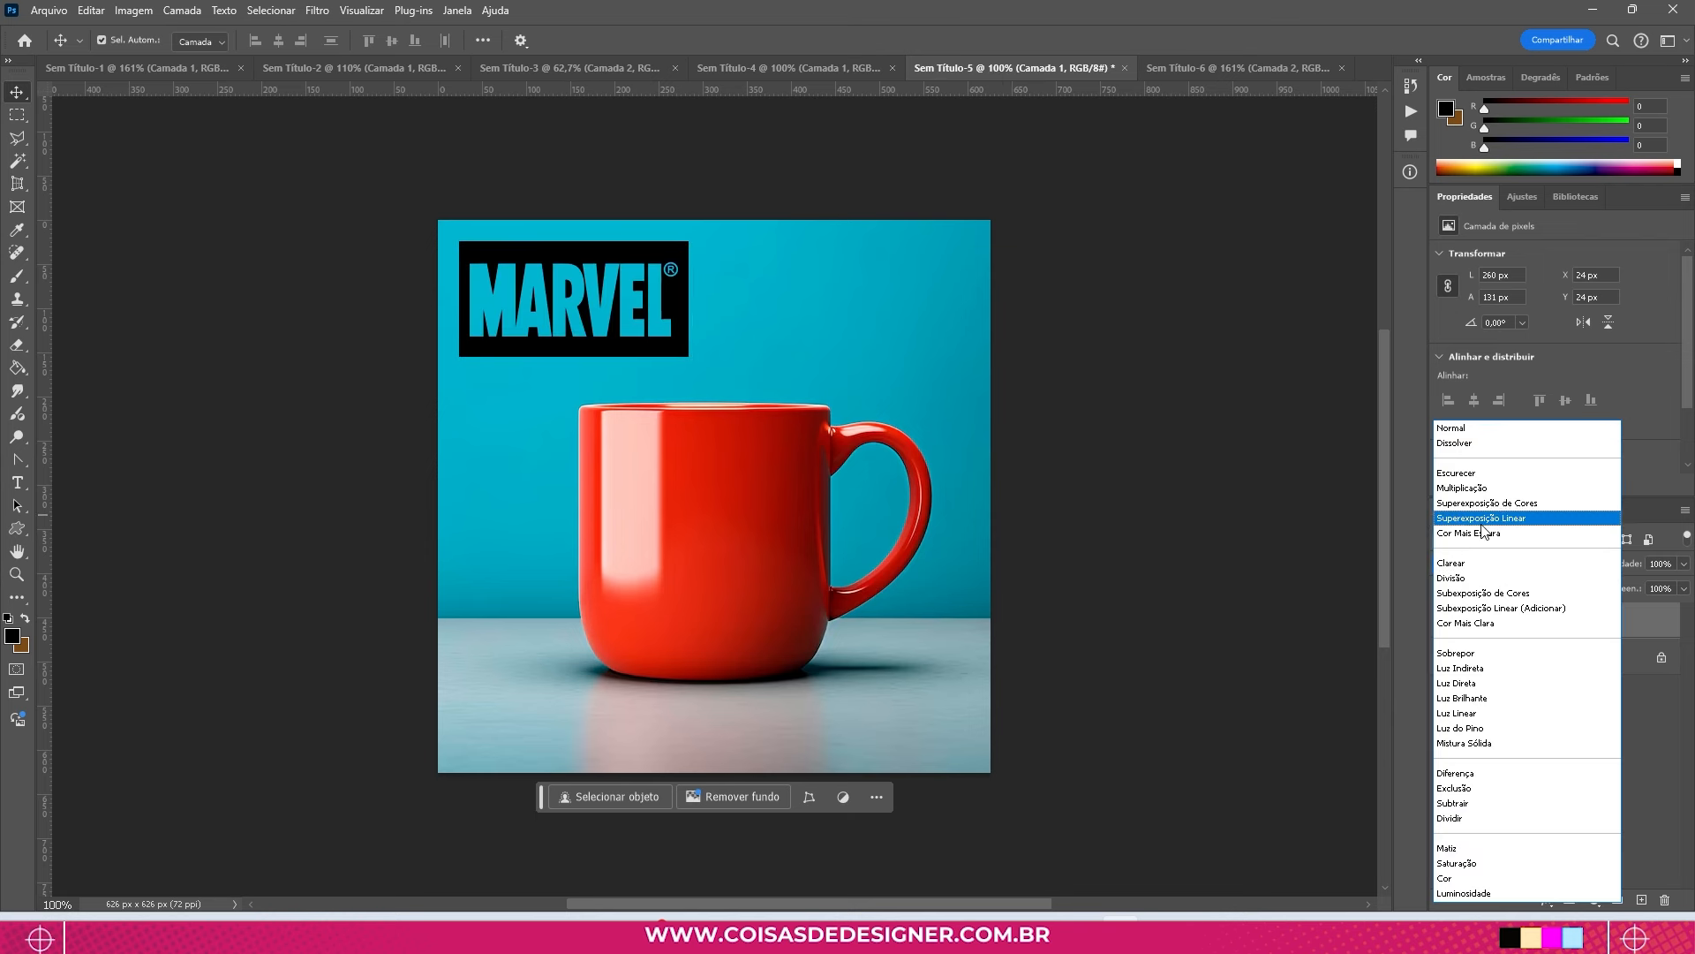
click(1451, 577)
drag(589, 296, 738, 538)
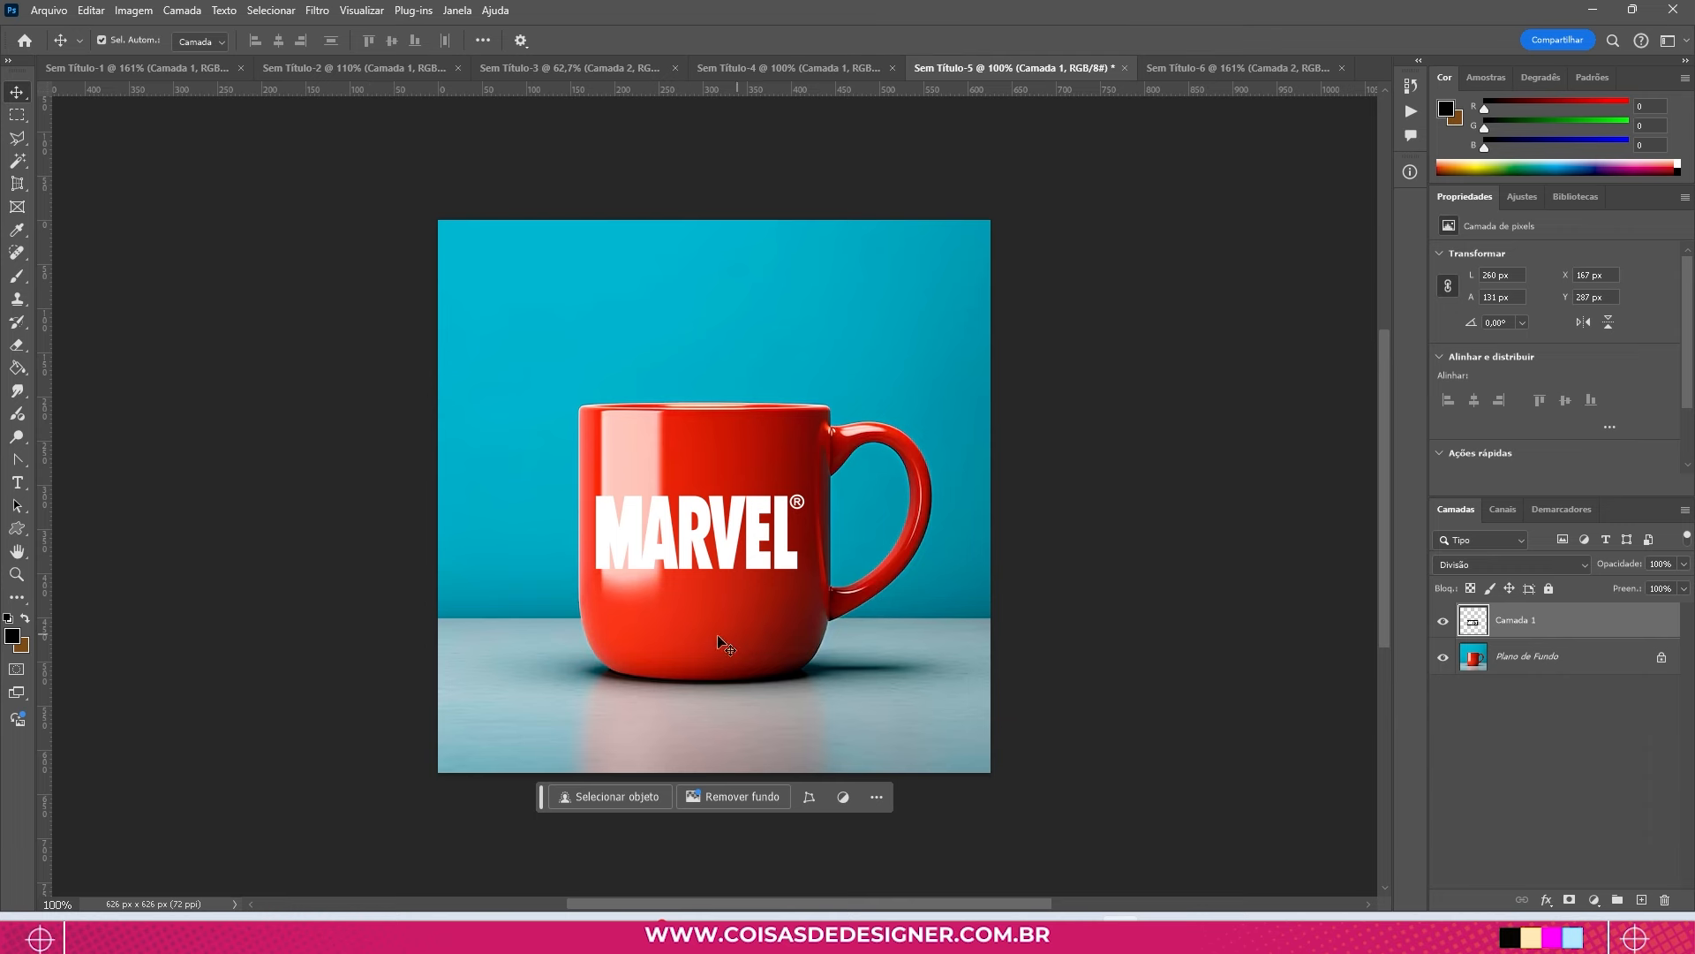
Step: In Sem Título-6, blend the green Nike logo layer with Divisão and move it onto the black cap's front, at about X 189 px, Y 102 px
click(1207, 69)
right_click(421, 300)
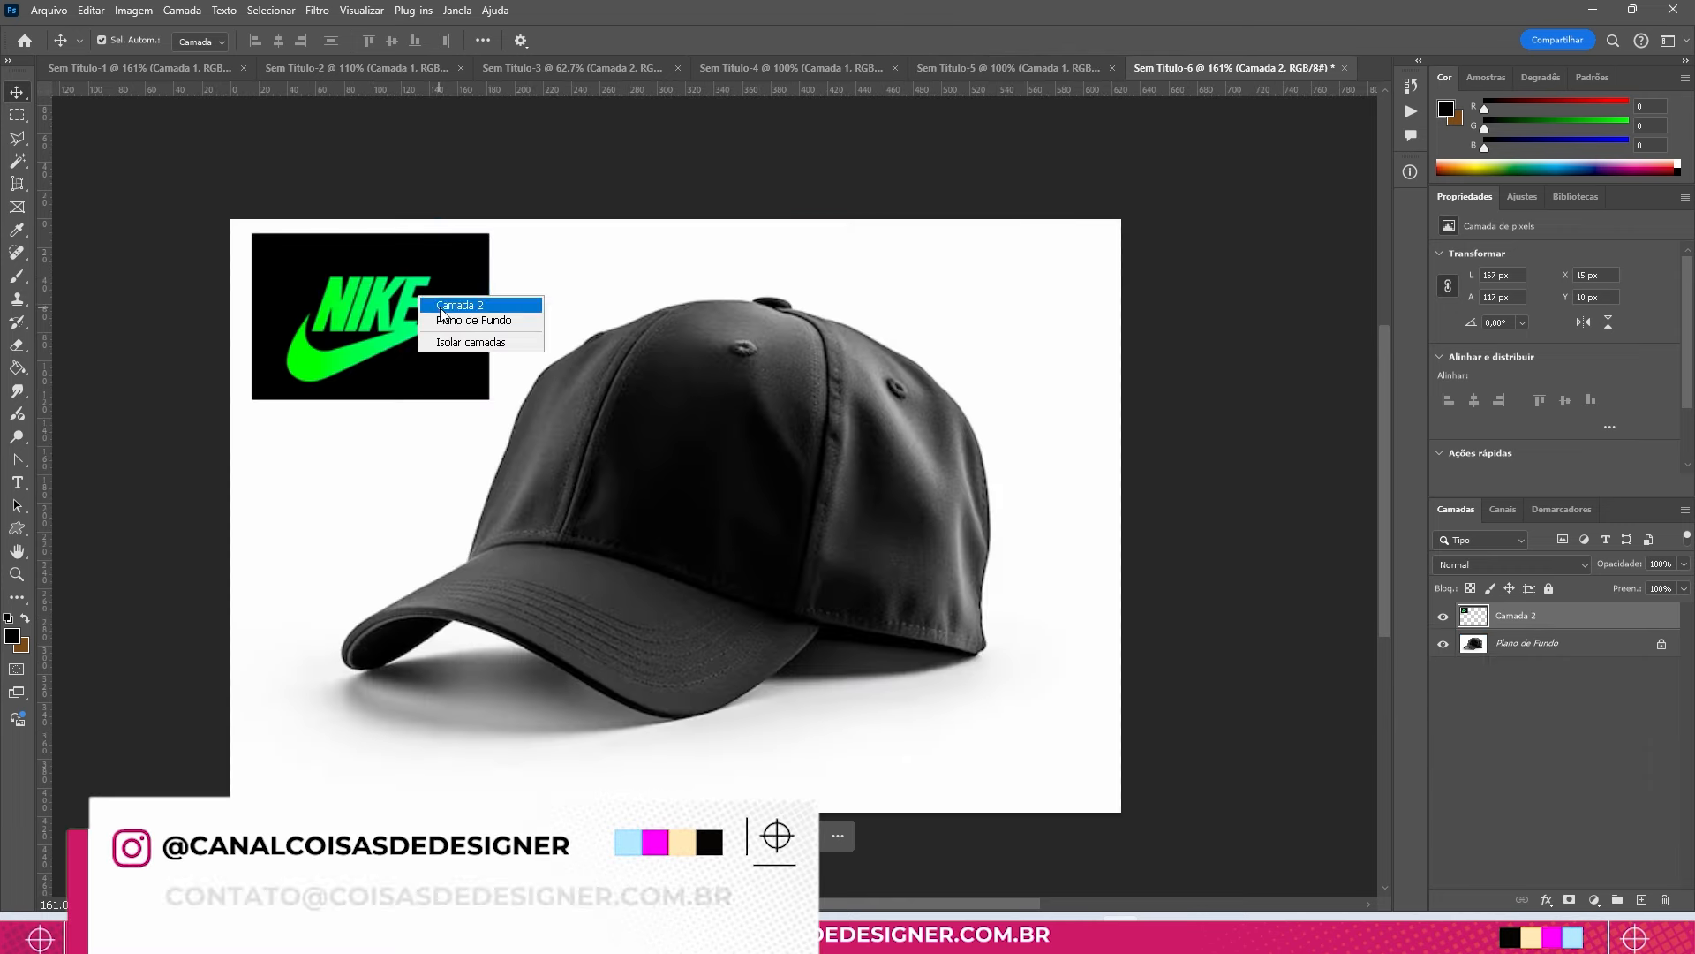
click(440, 307)
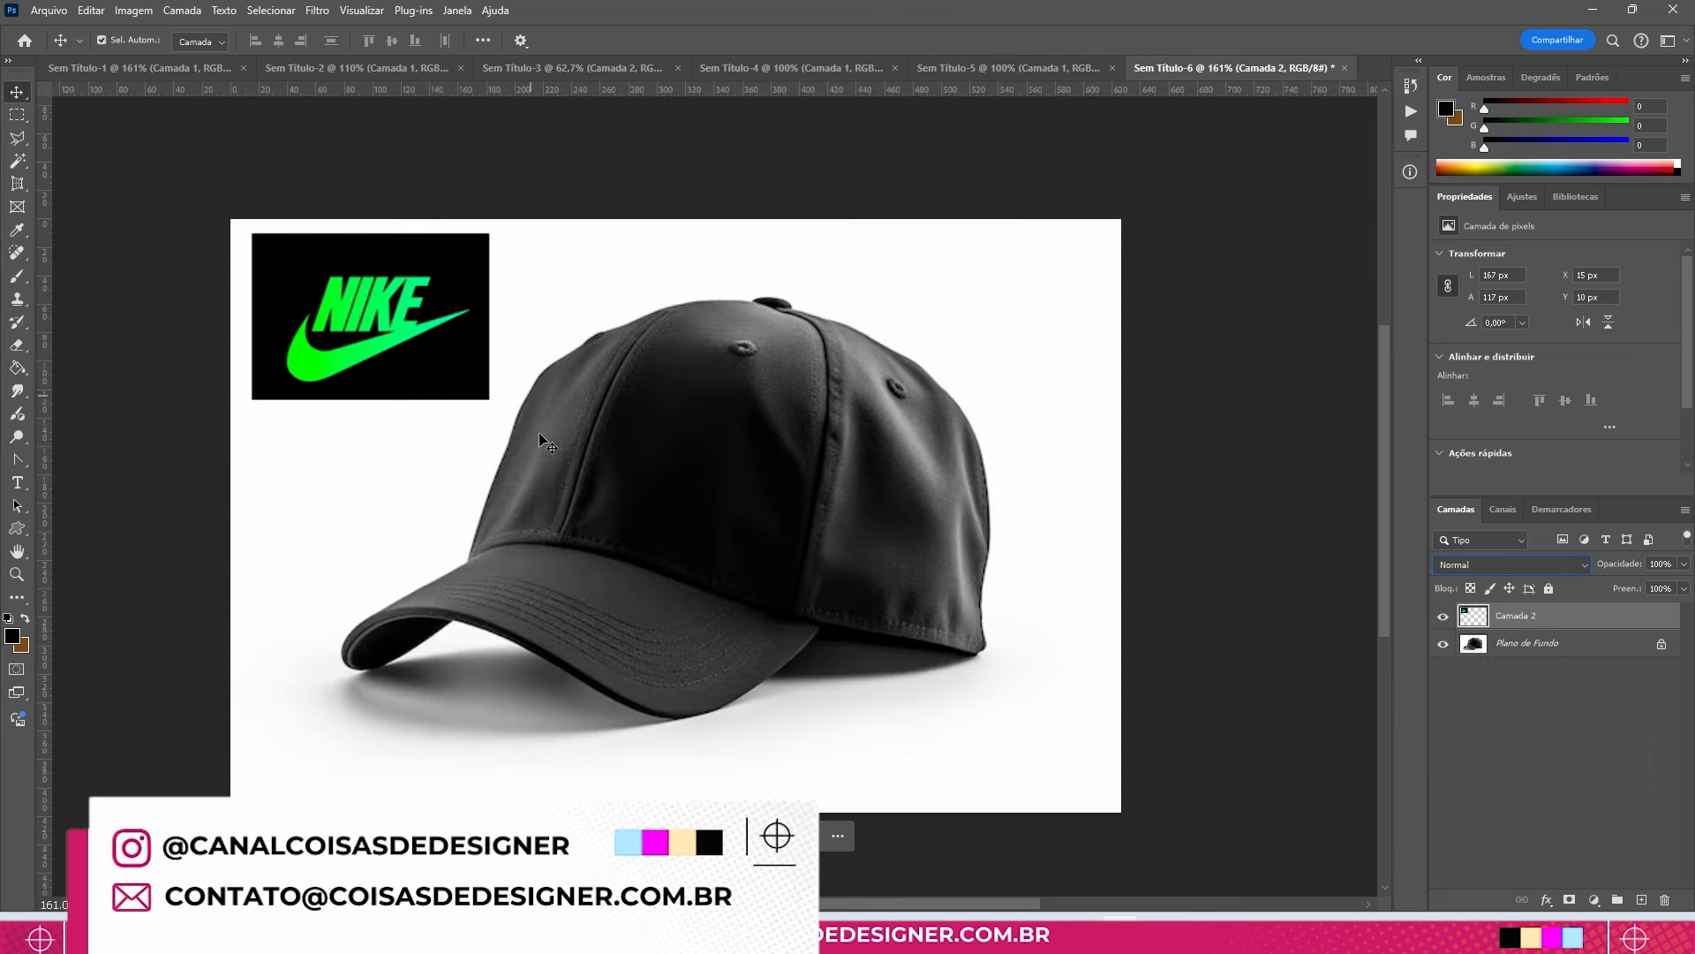
click(1481, 567)
click(1477, 575)
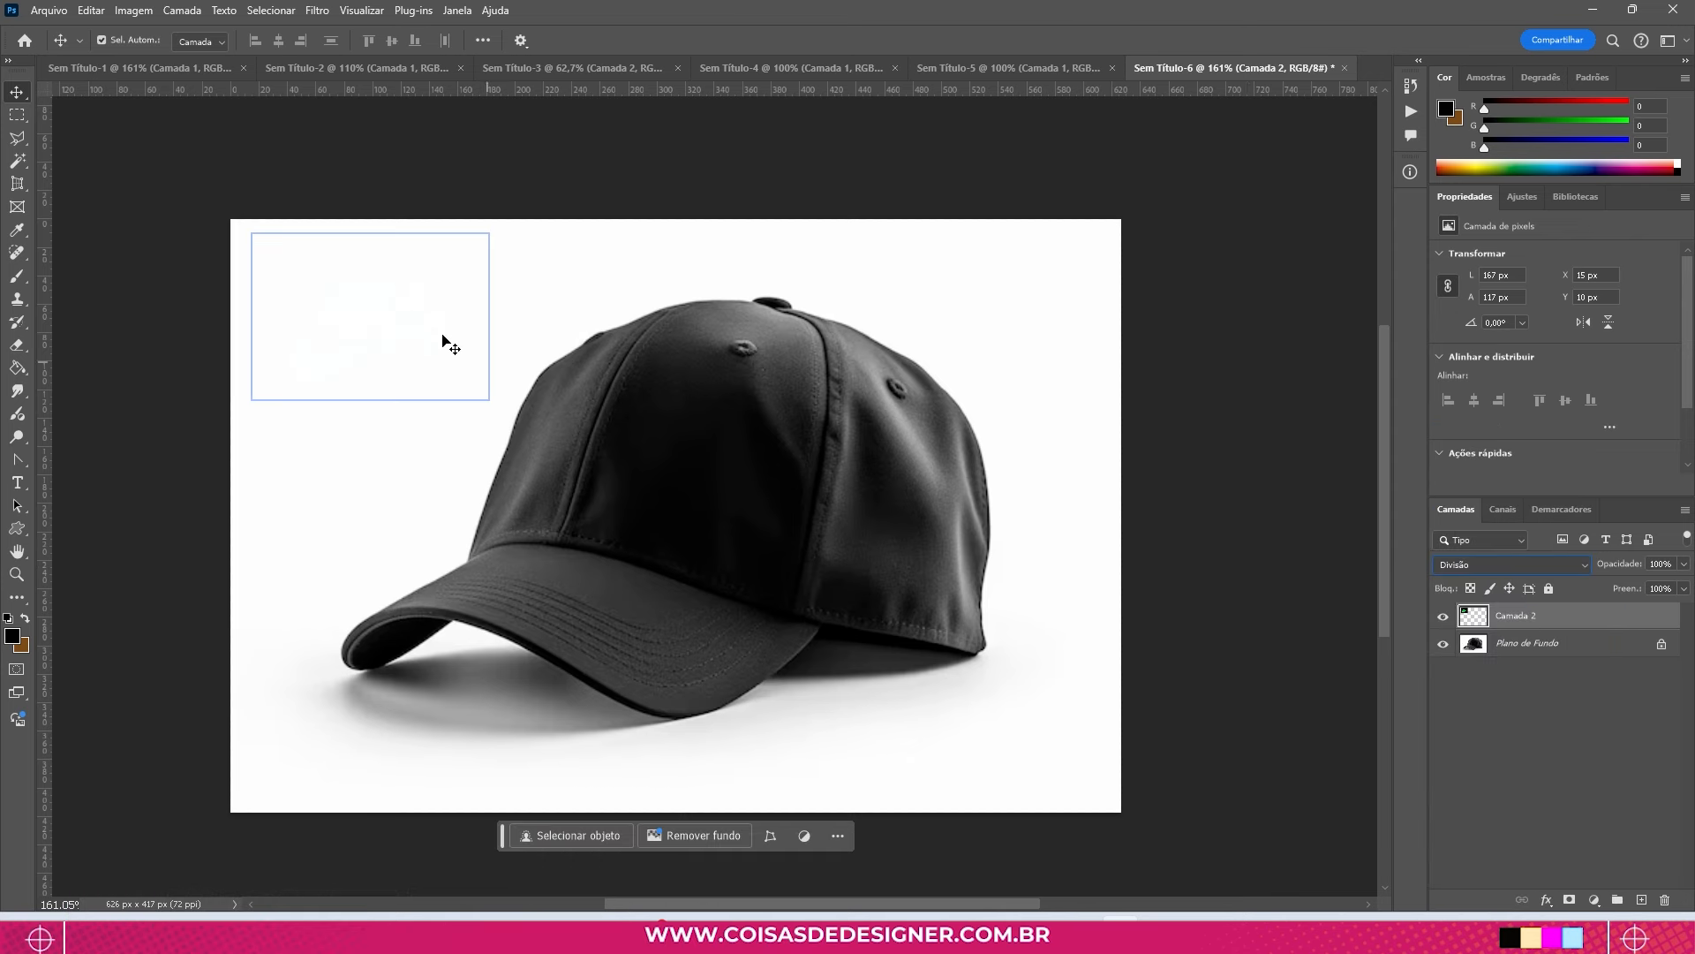
drag(316, 290, 572, 423)
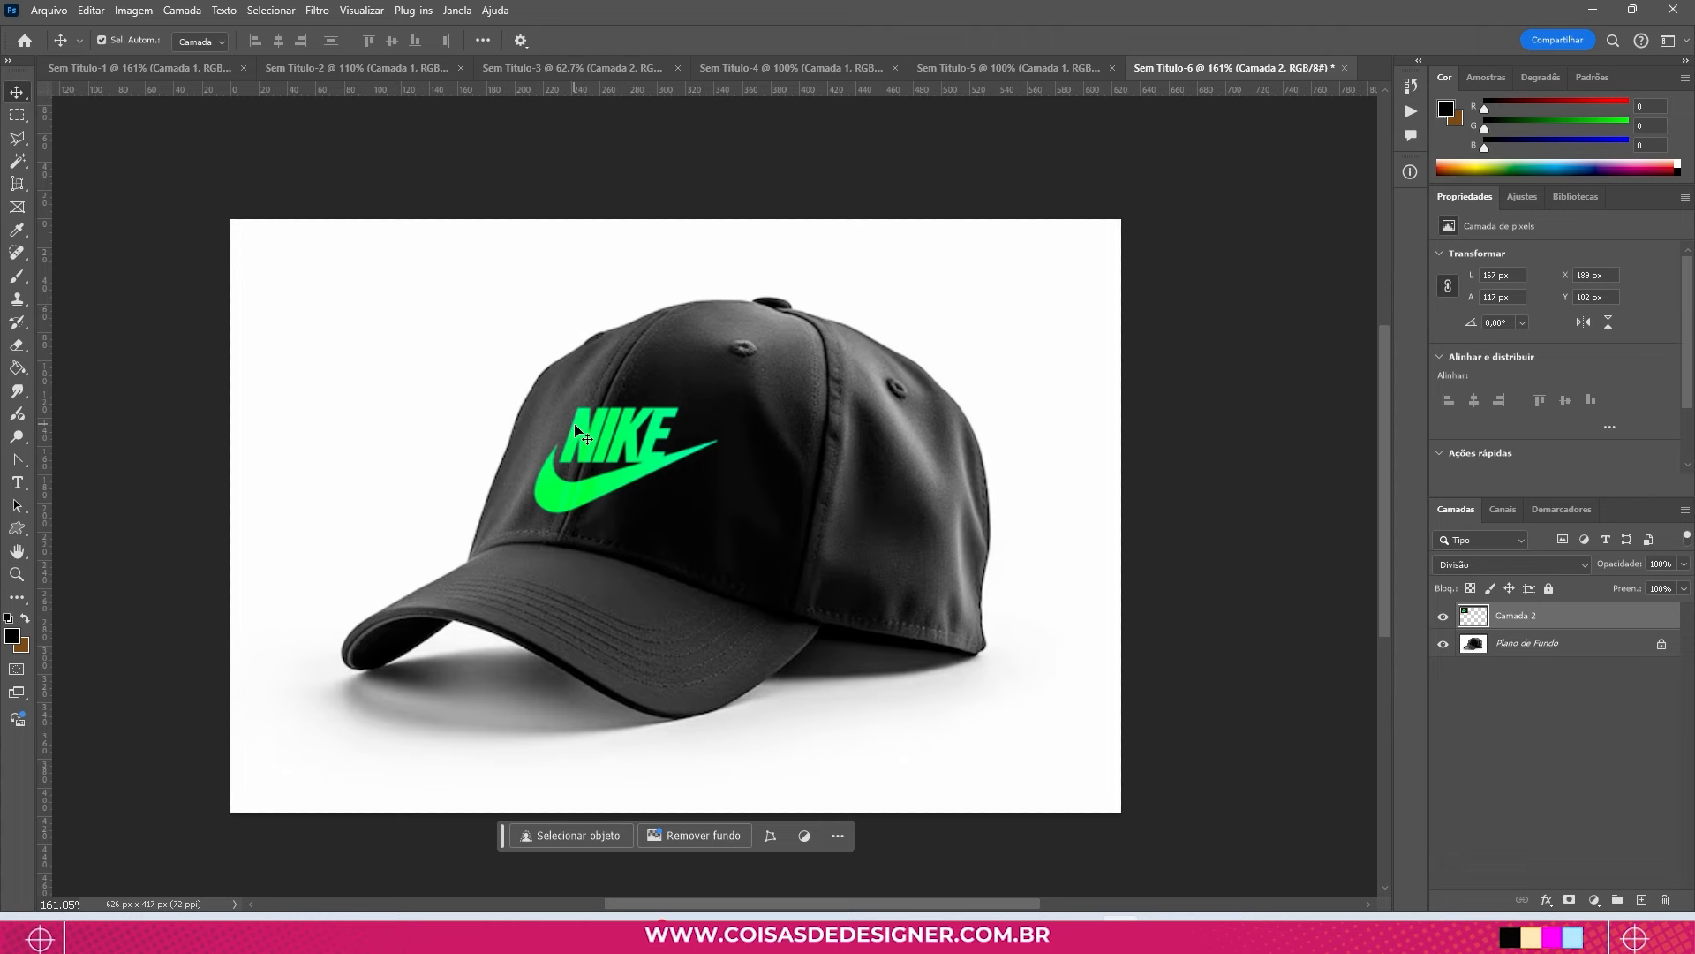
scroll(570, 421, up, 5)
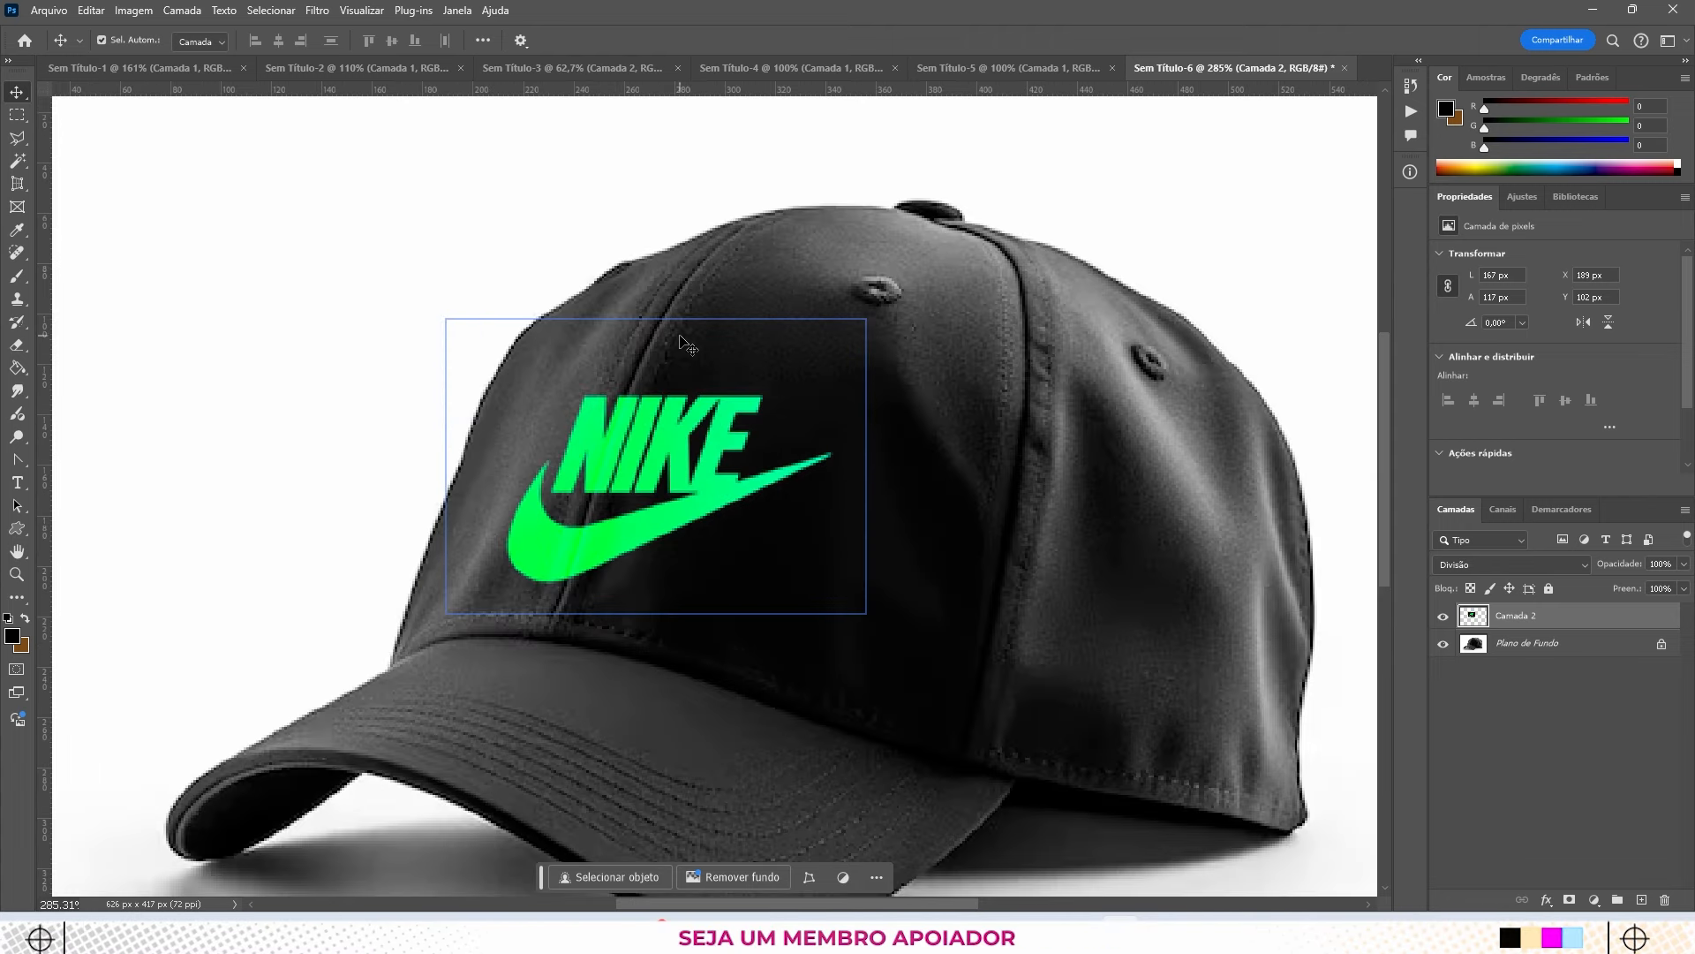
scroll(649, 469, down, 3)
scroll(648, 464, down, 1)
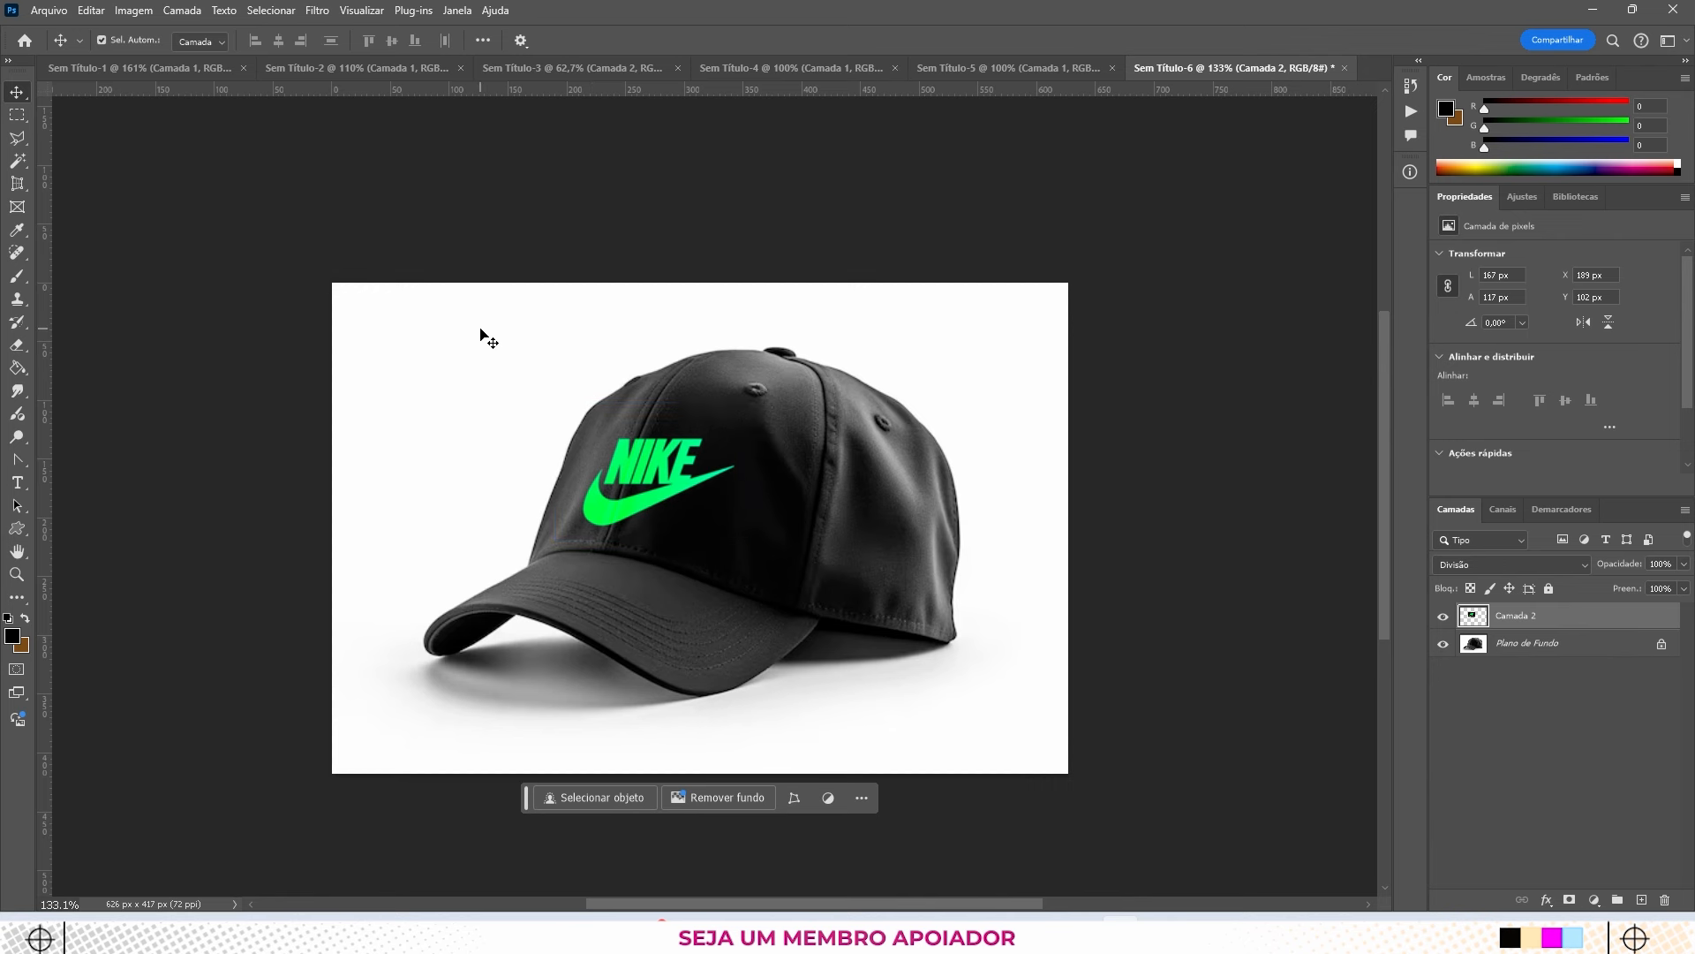
scroll(618, 459, up, 1)
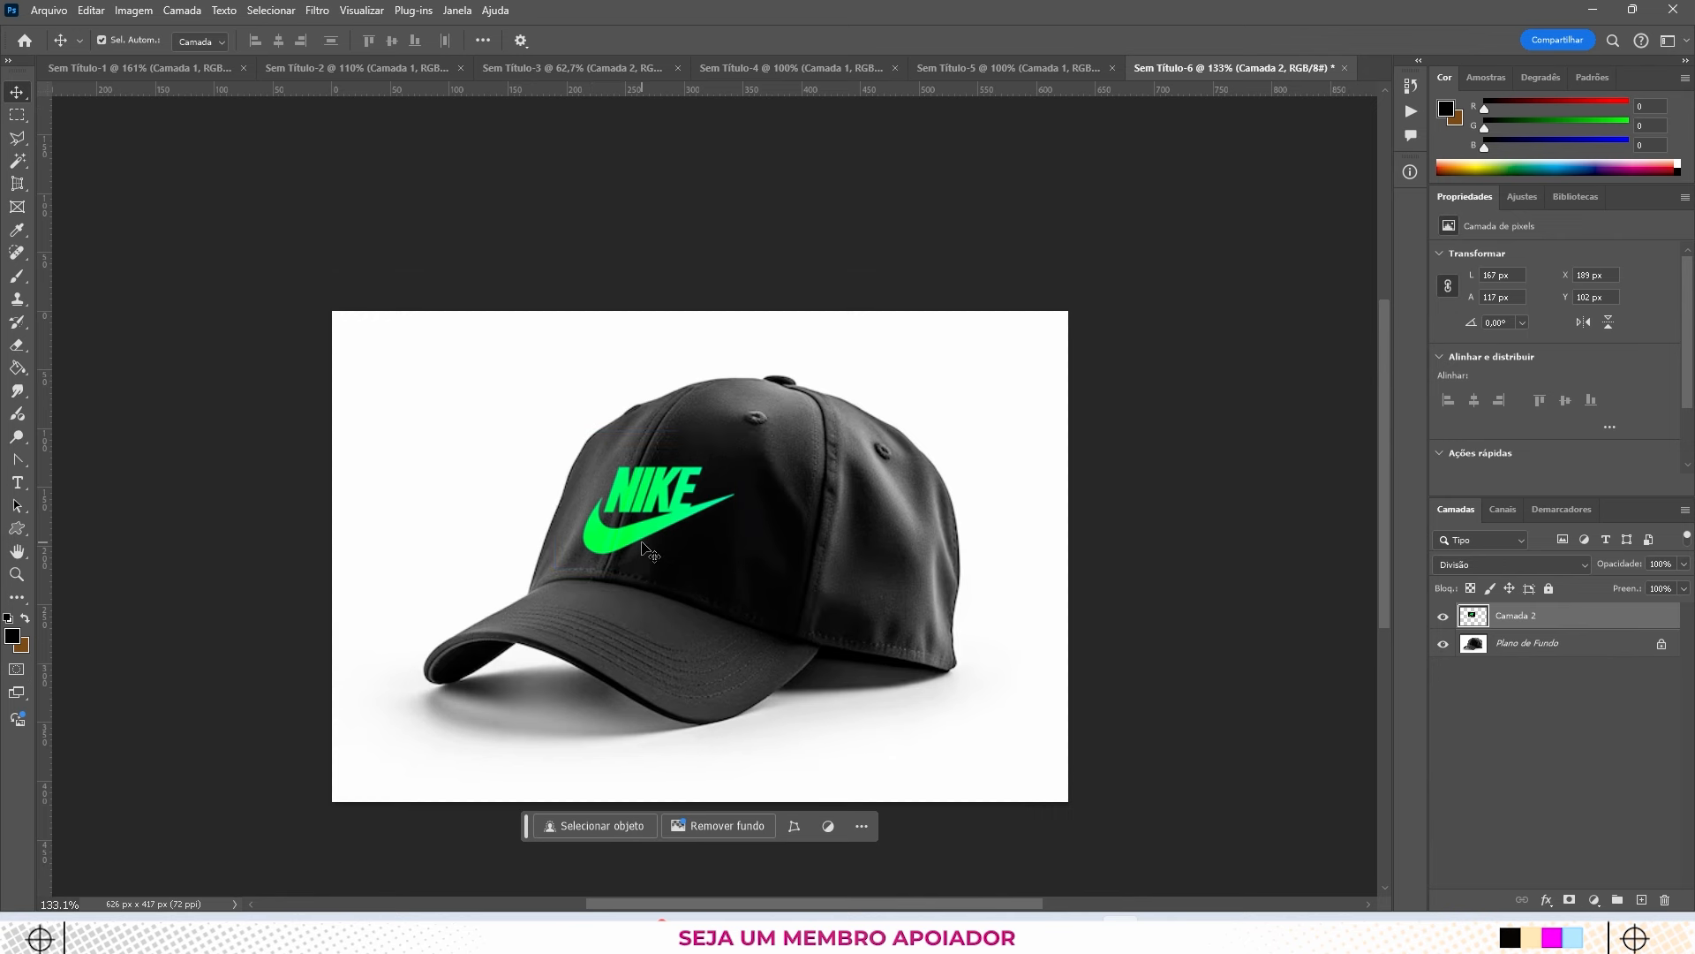
scroll(618, 459, down, 2)
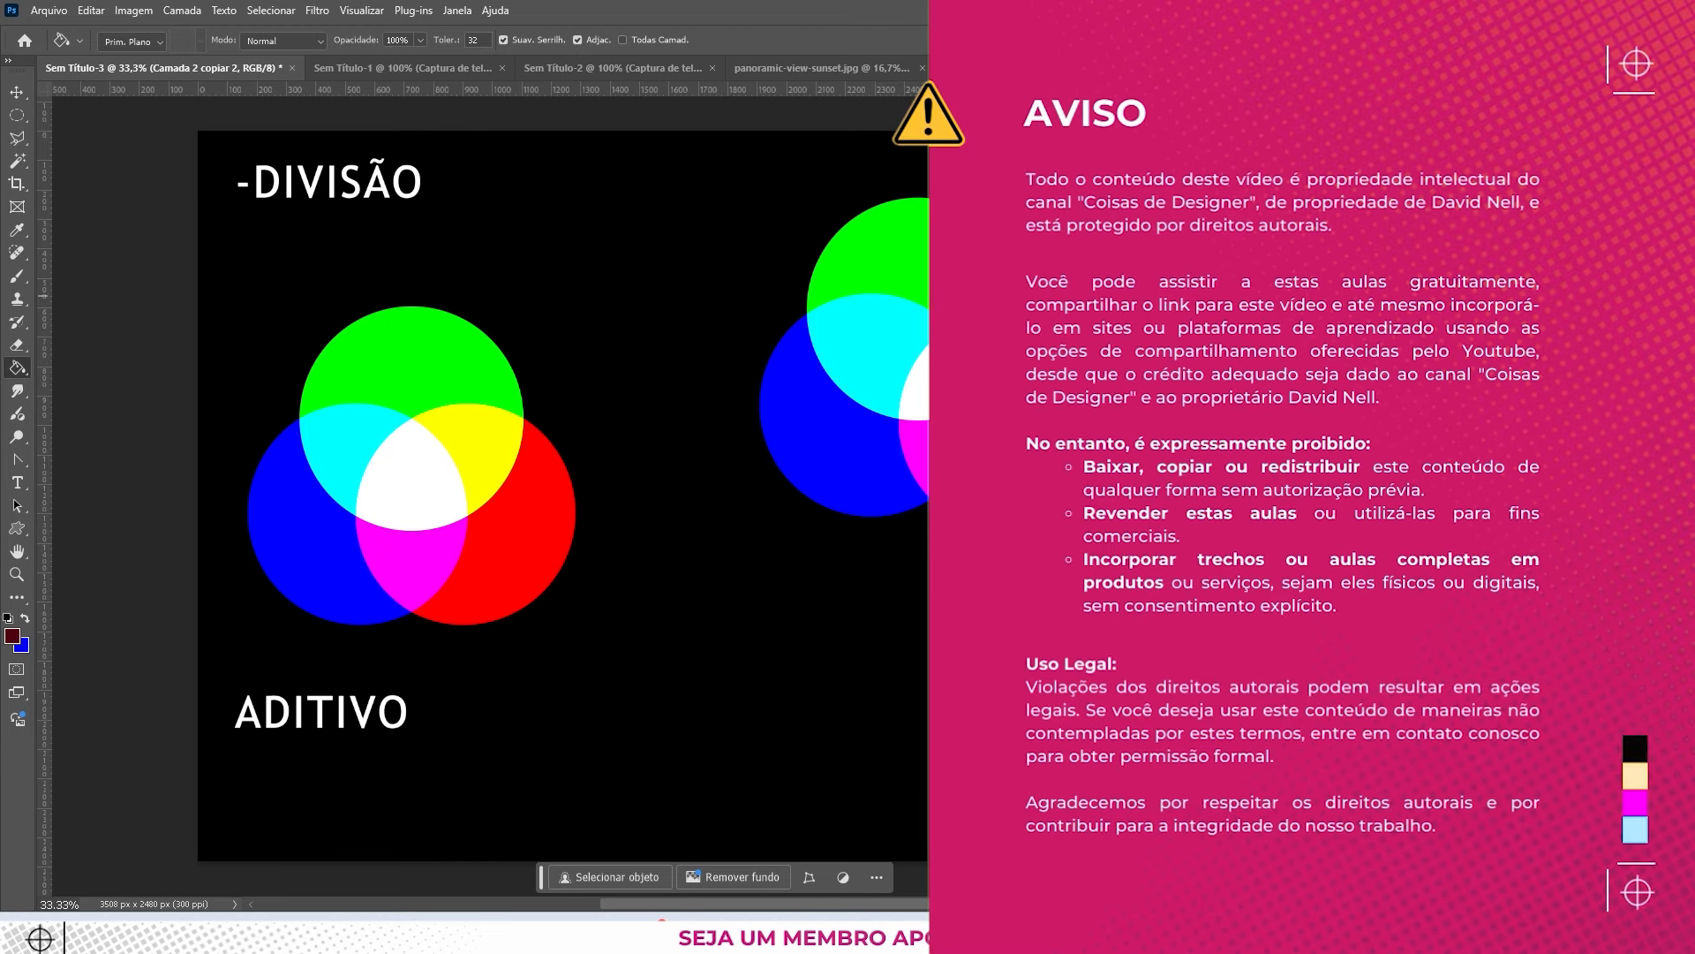
key(v)
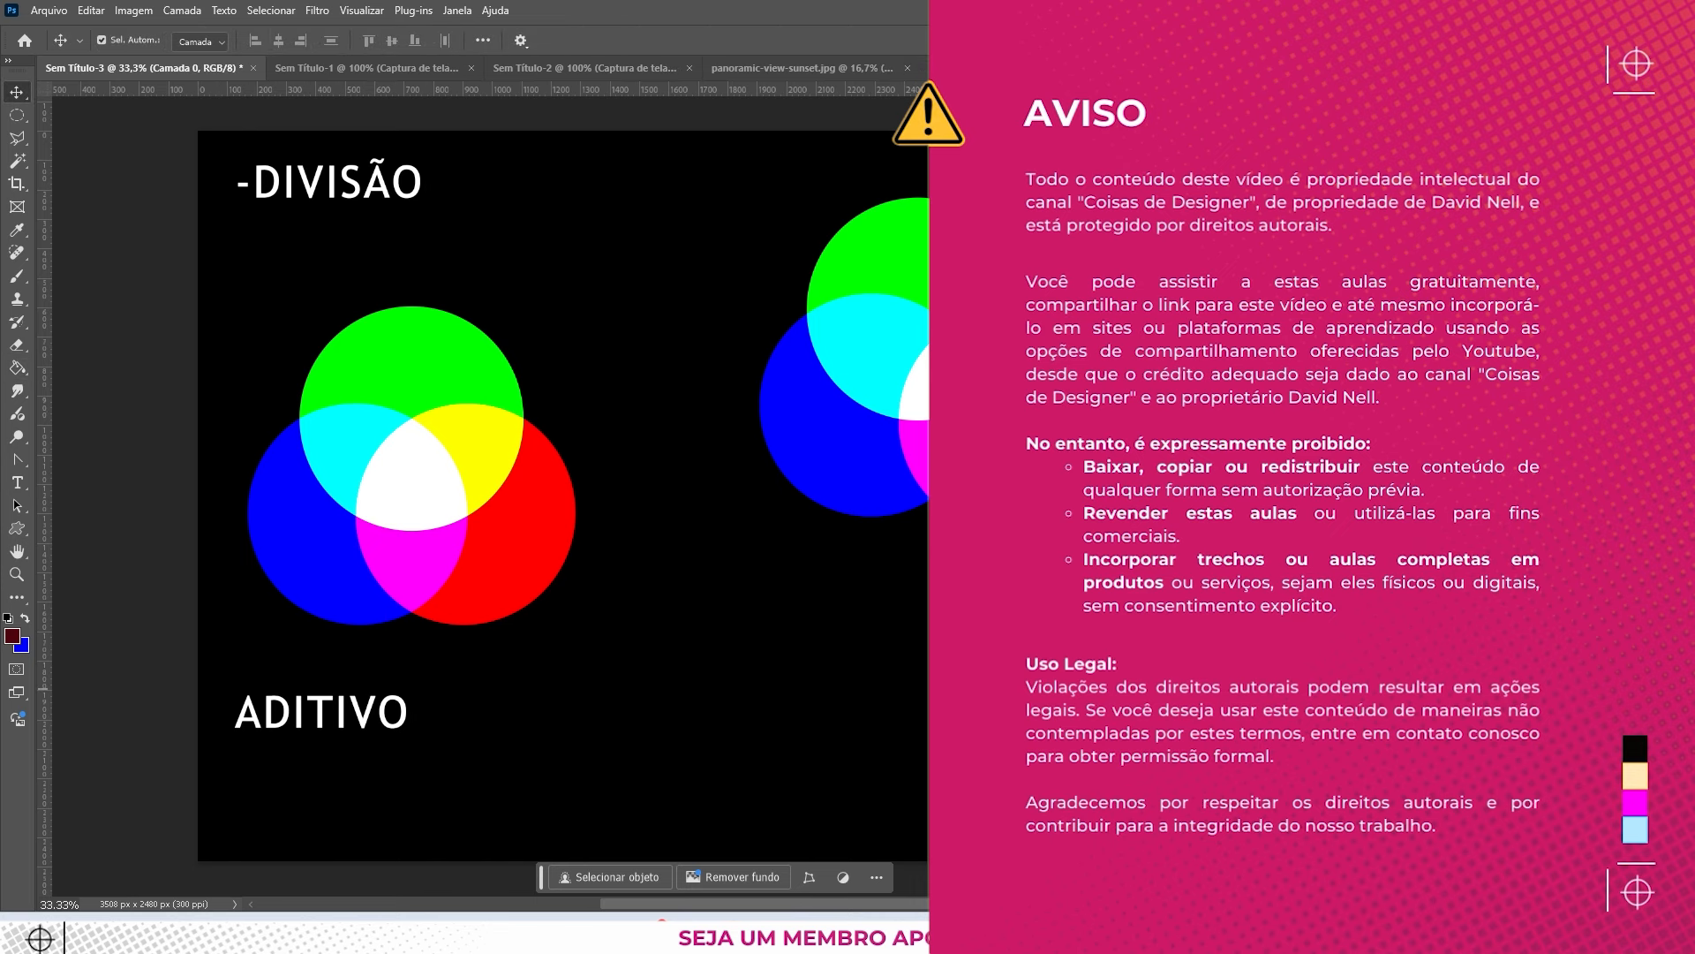